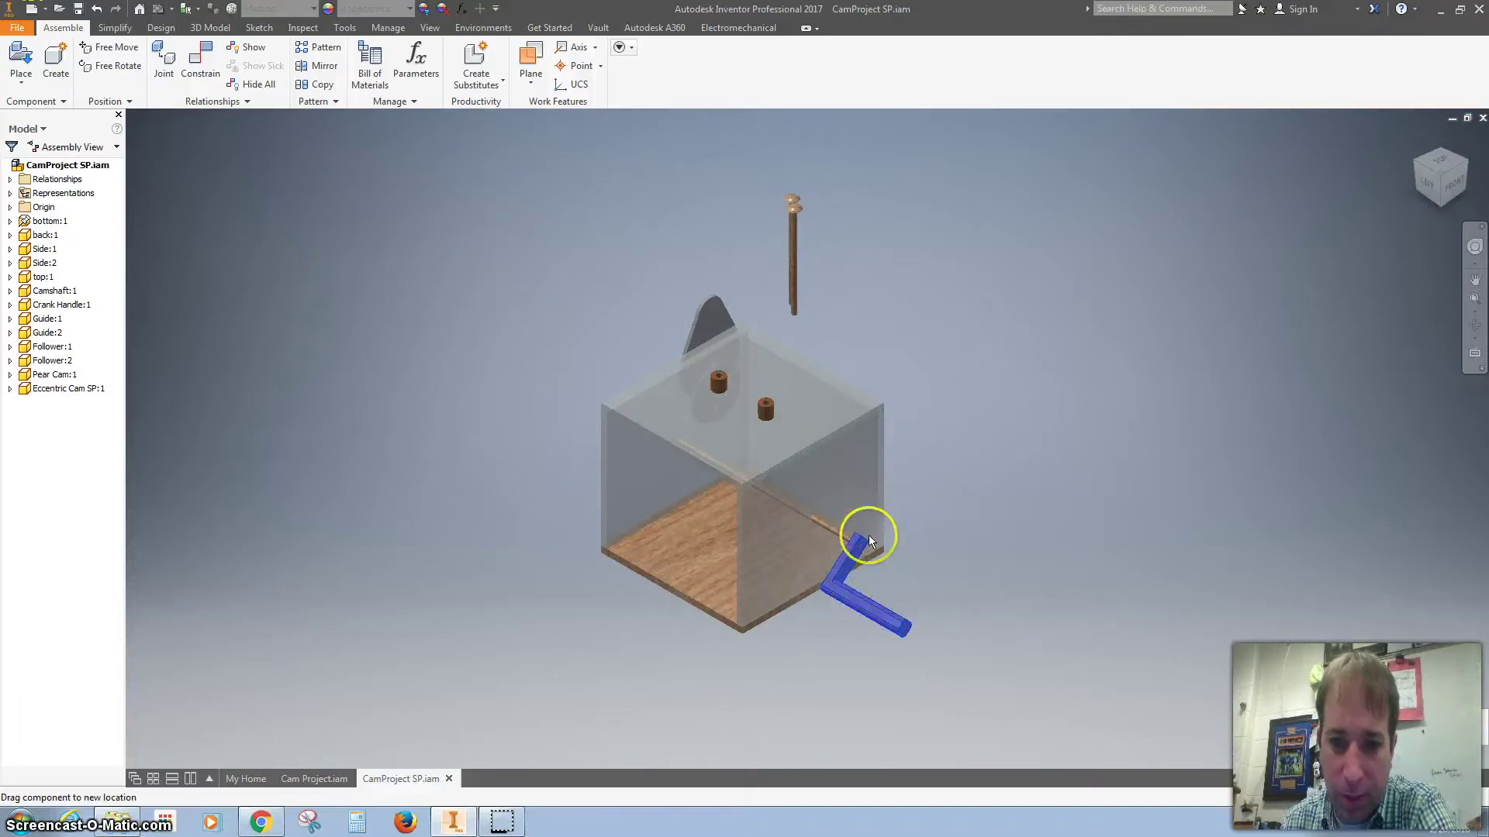
Step: Select the crank handle in the assembly and bring up its right-click menu
{"action": "left_click", "coordinate": [826, 545]}
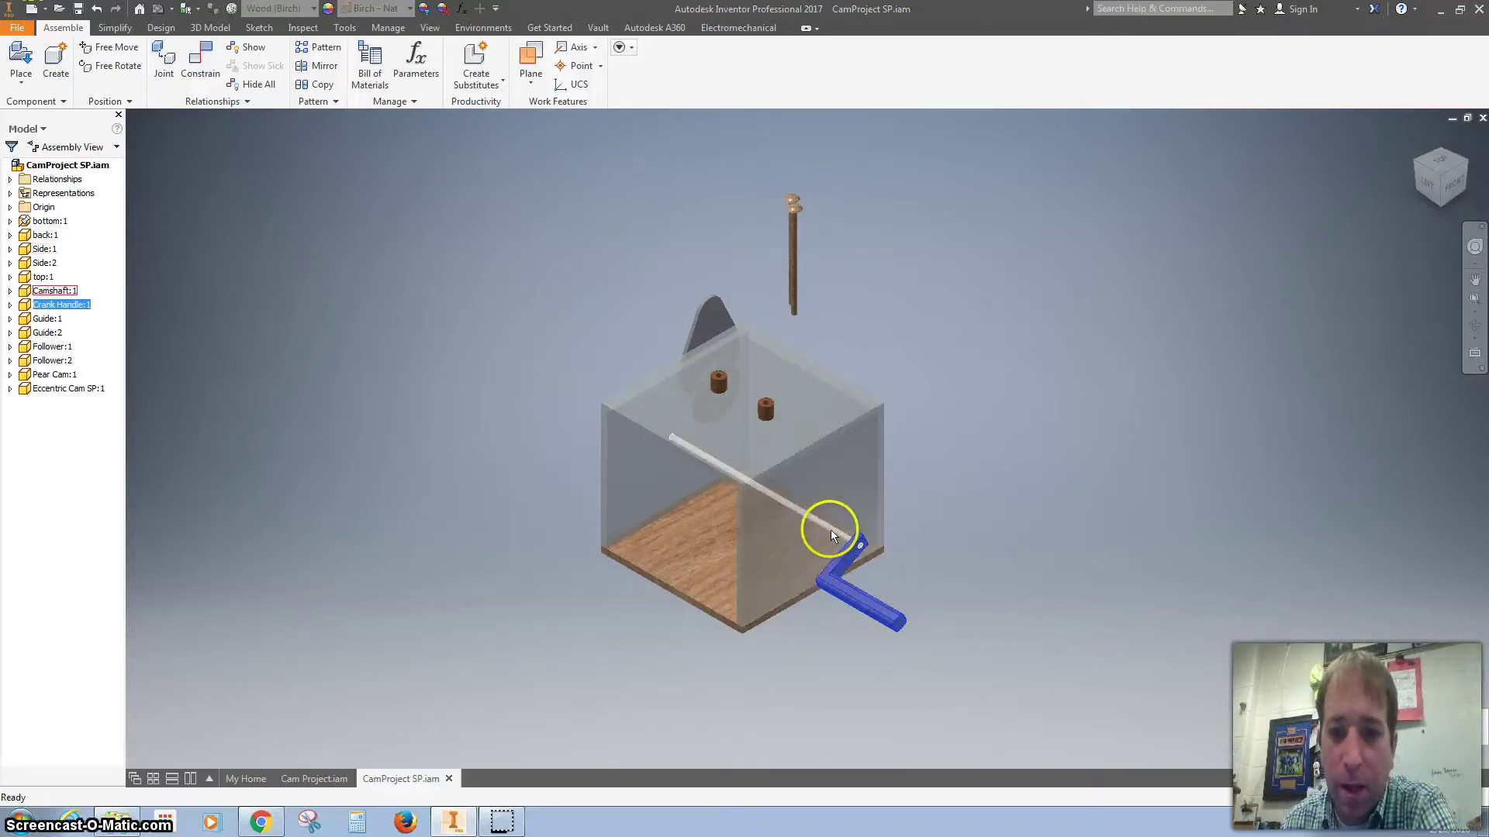
{"action": "right_click", "coordinate": [830, 529]}
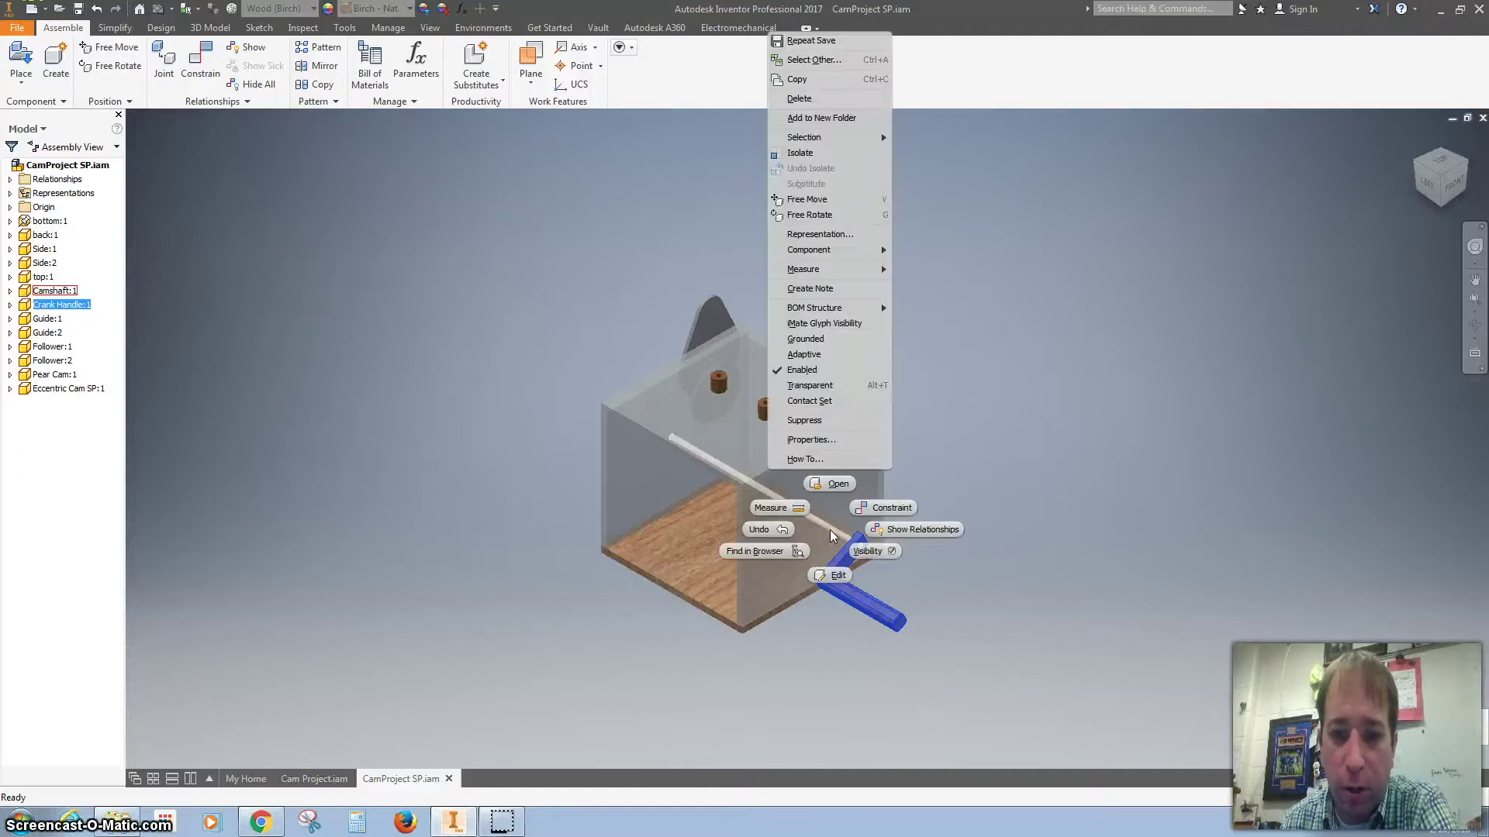
Step: Open the Crank Handle part and add Work Plane2 midway between its arm's side faces
{"action": "left_click", "coordinate": [828, 483]}
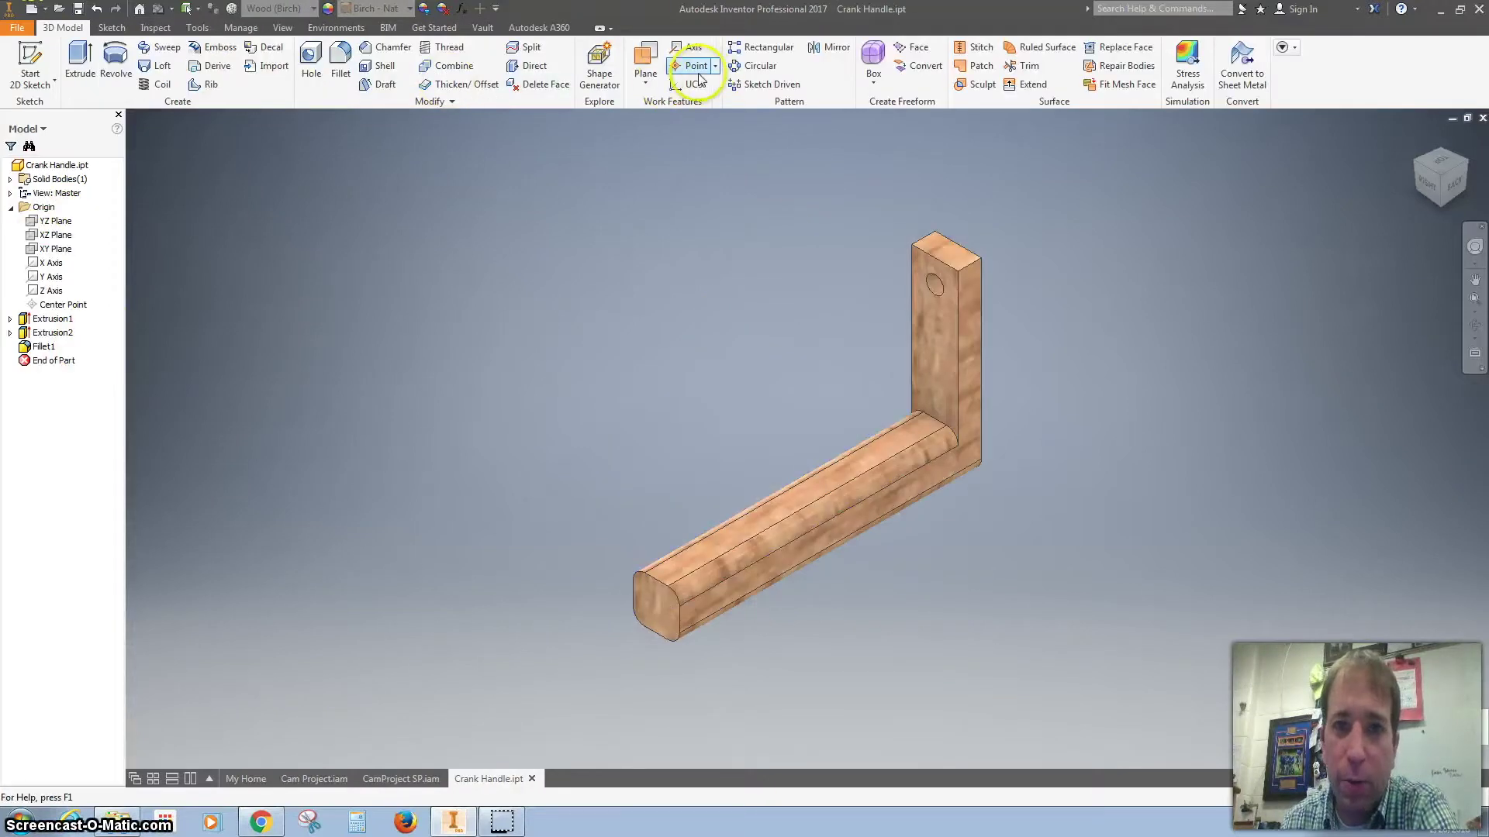
{"action": "left_click", "coordinate": [651, 86]}
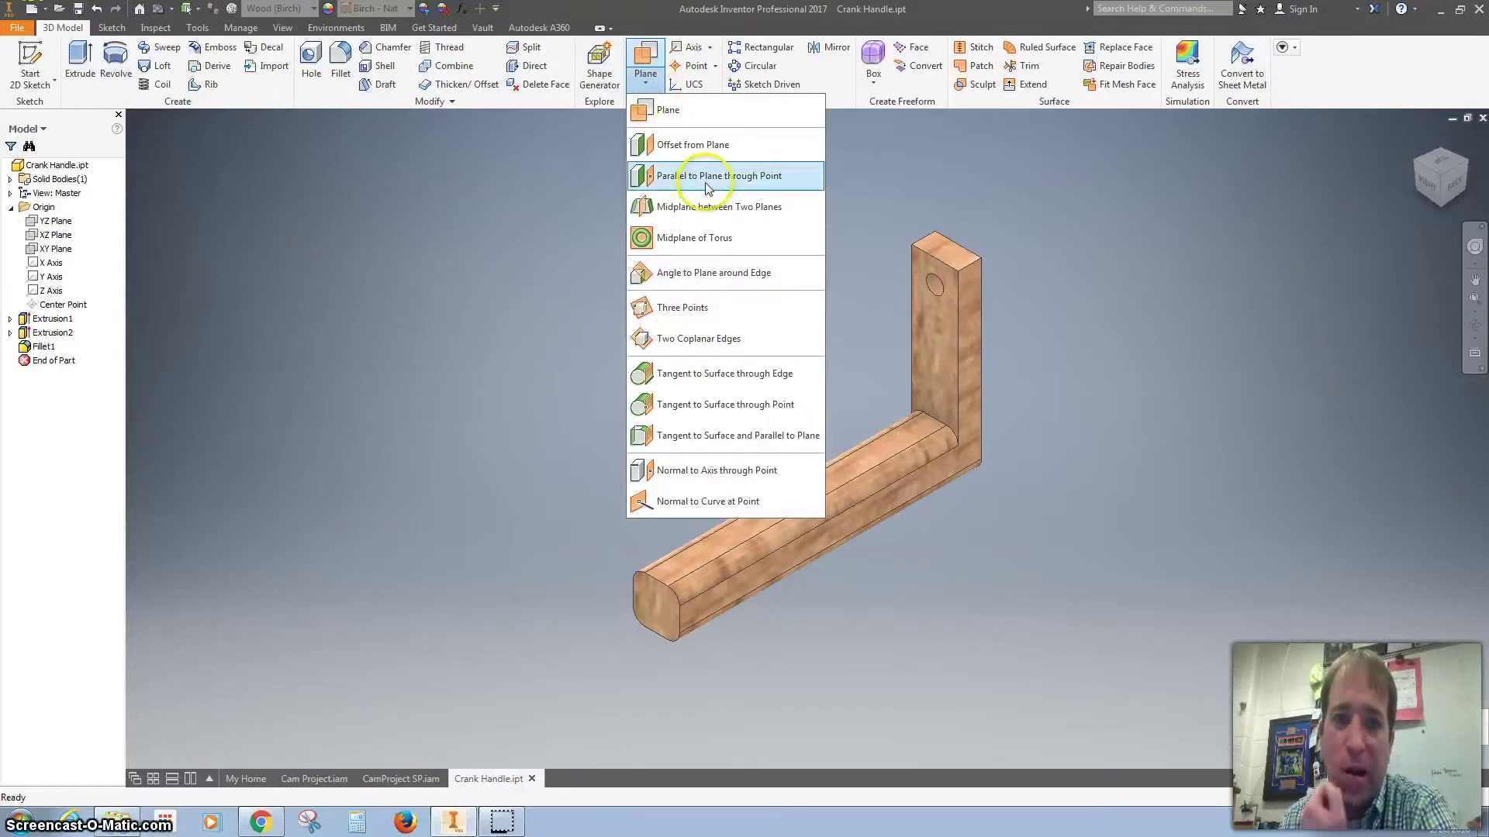
{"action": "left_click", "coordinate": [700, 221]}
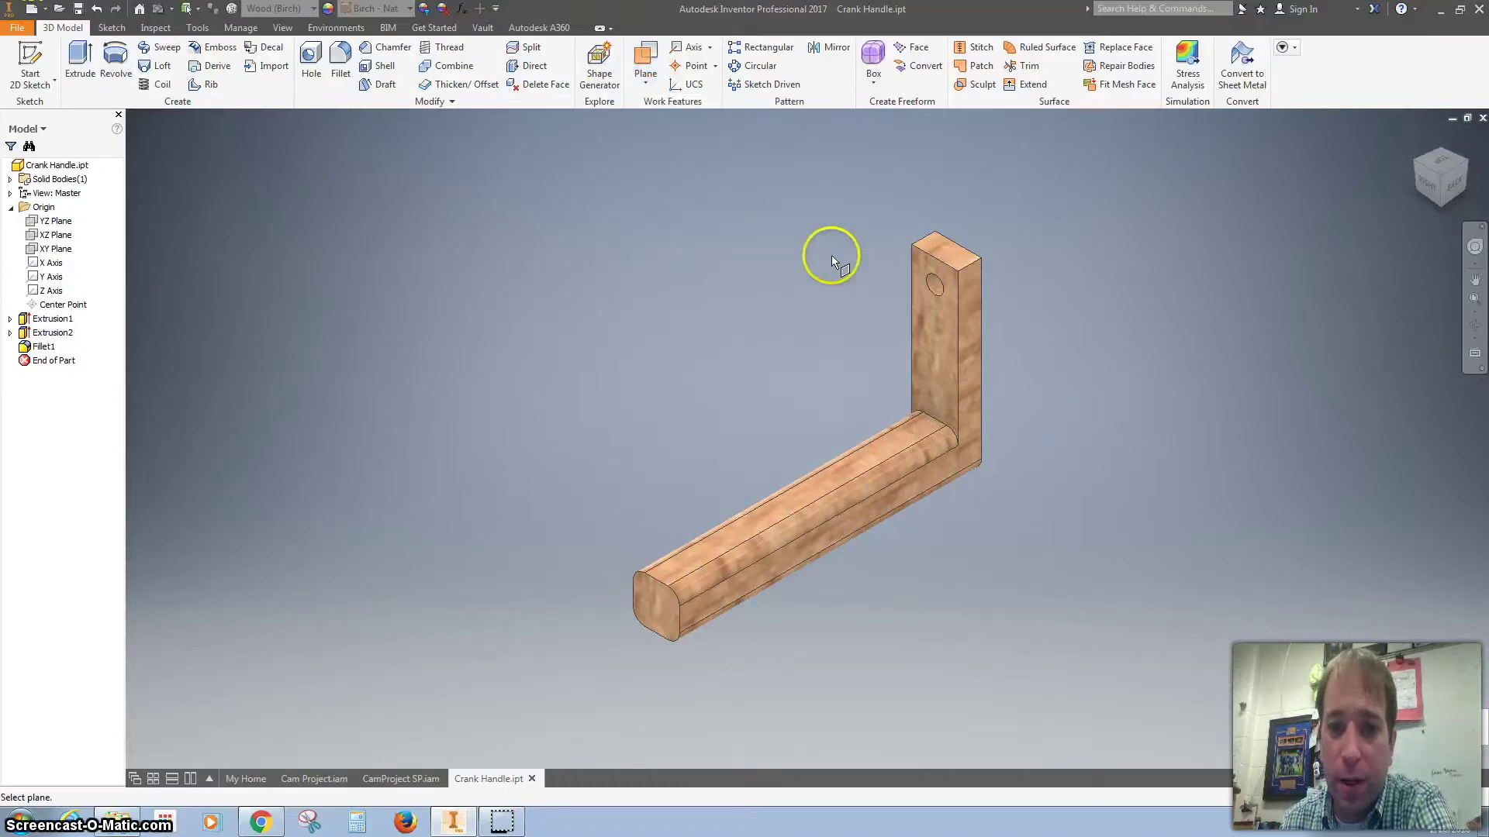
{"action": "left_click", "coordinate": [971, 286]}
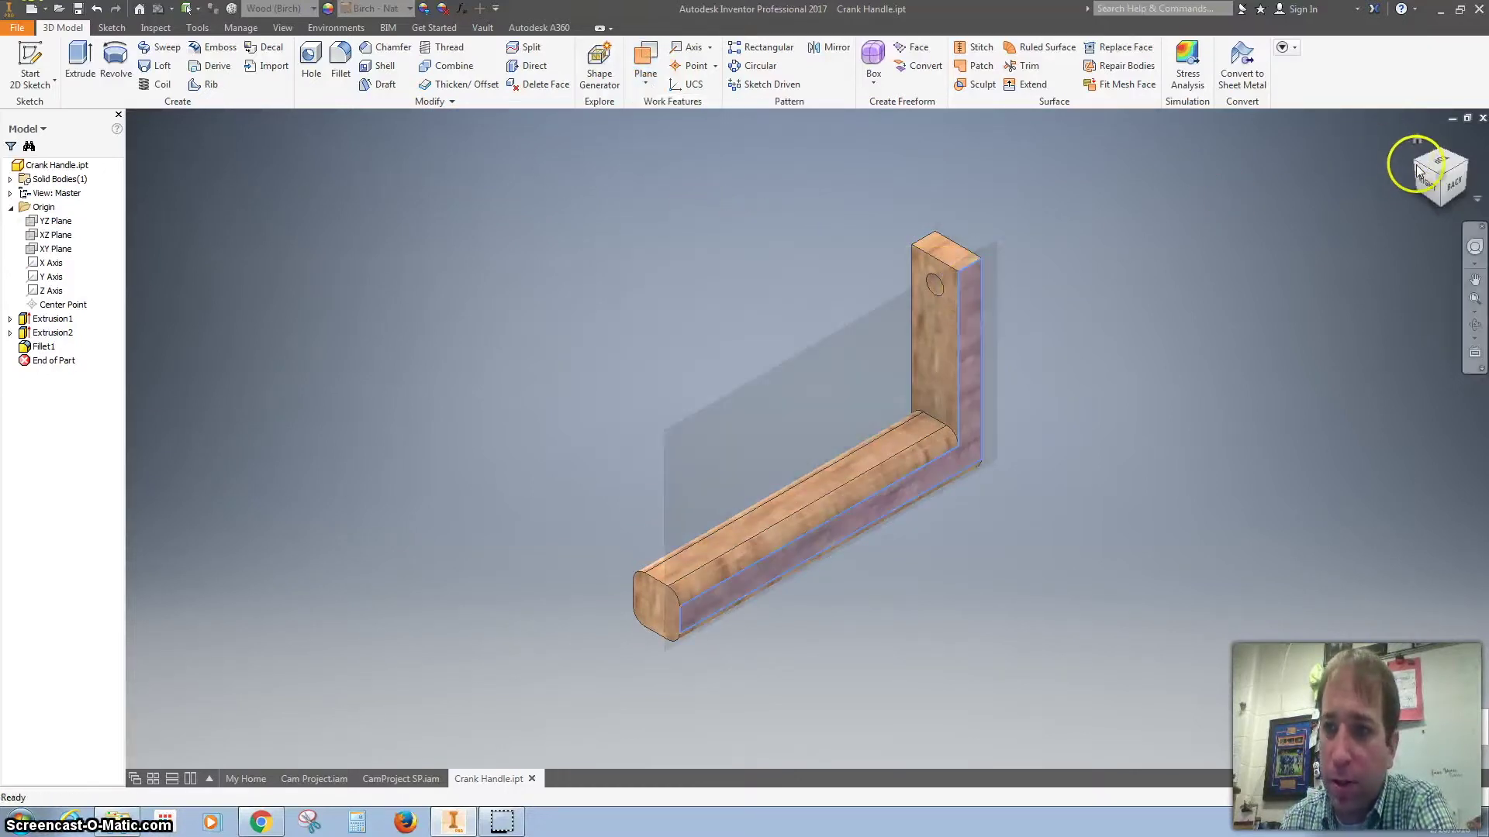
{"action": "left_click", "coordinate": [1420, 160]}
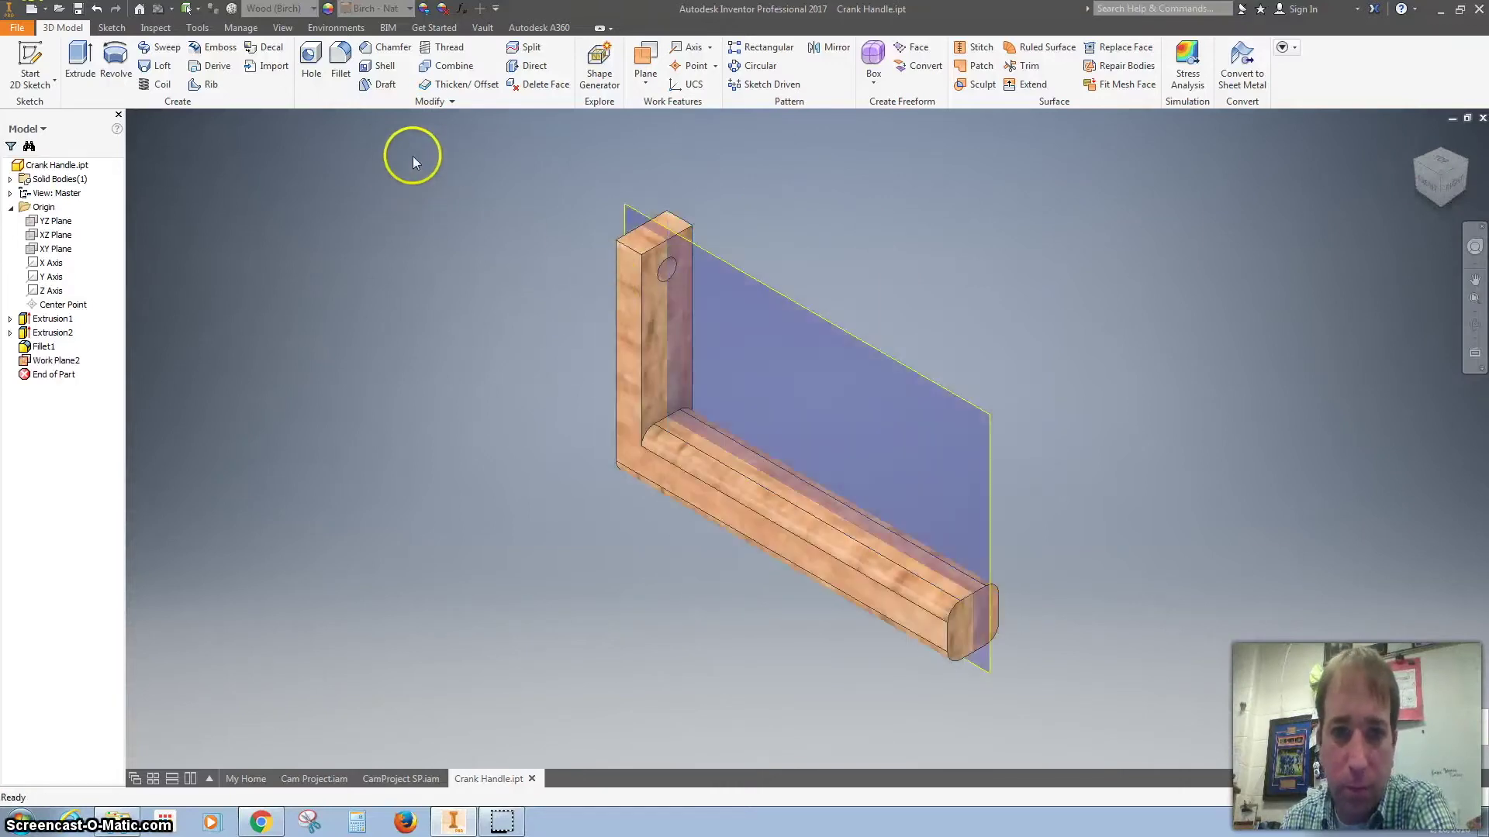
{"action": "left_click", "coordinate": [388, 782]}
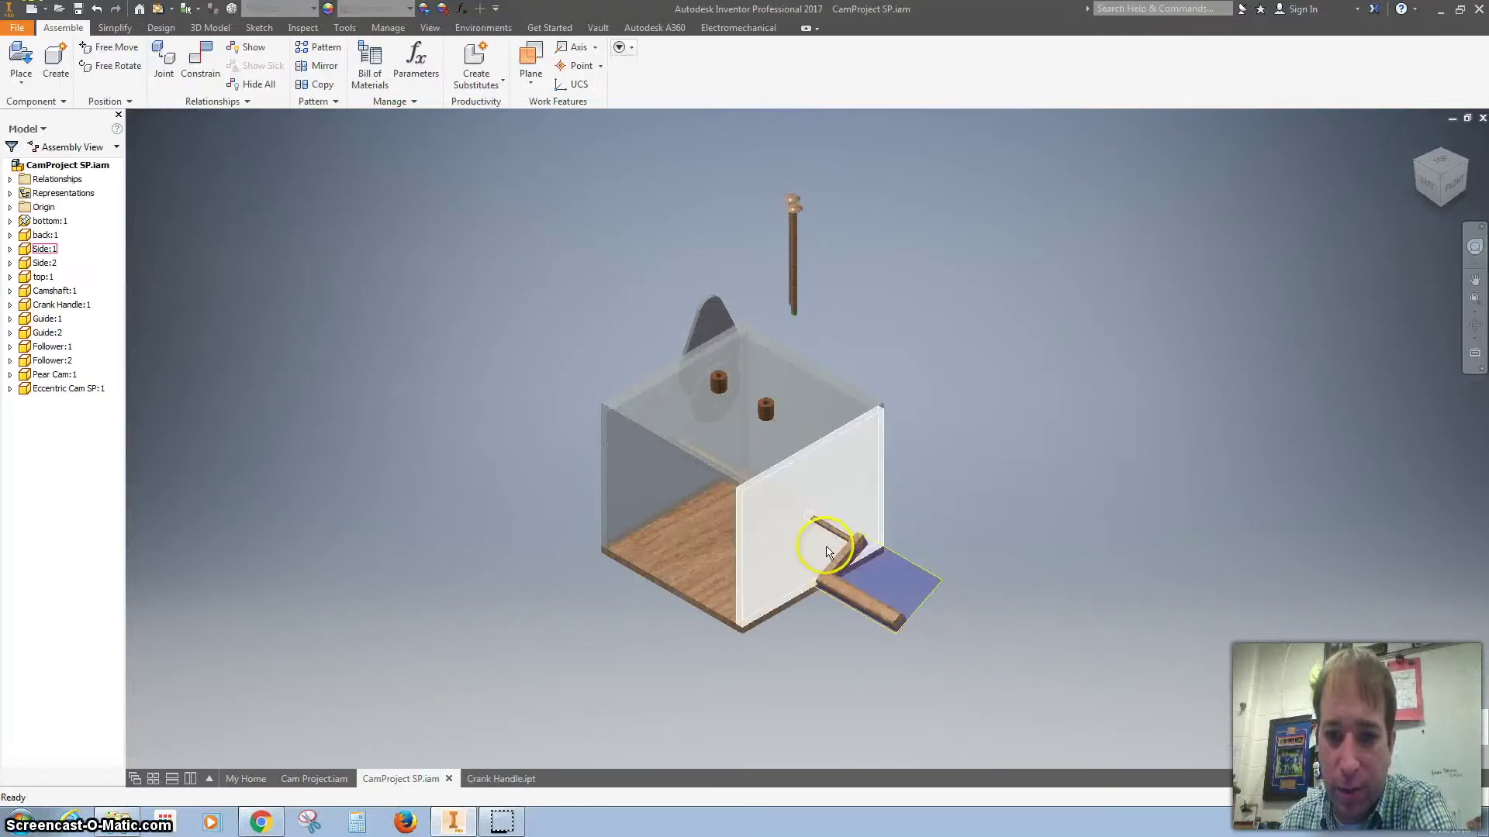
Step: Open the Camshaft part and make its origin XY Plane visible along the shaft
{"action": "scroll", "coordinate": [841, 543], "scroll_direction": "up", "scroll_amount": 6}
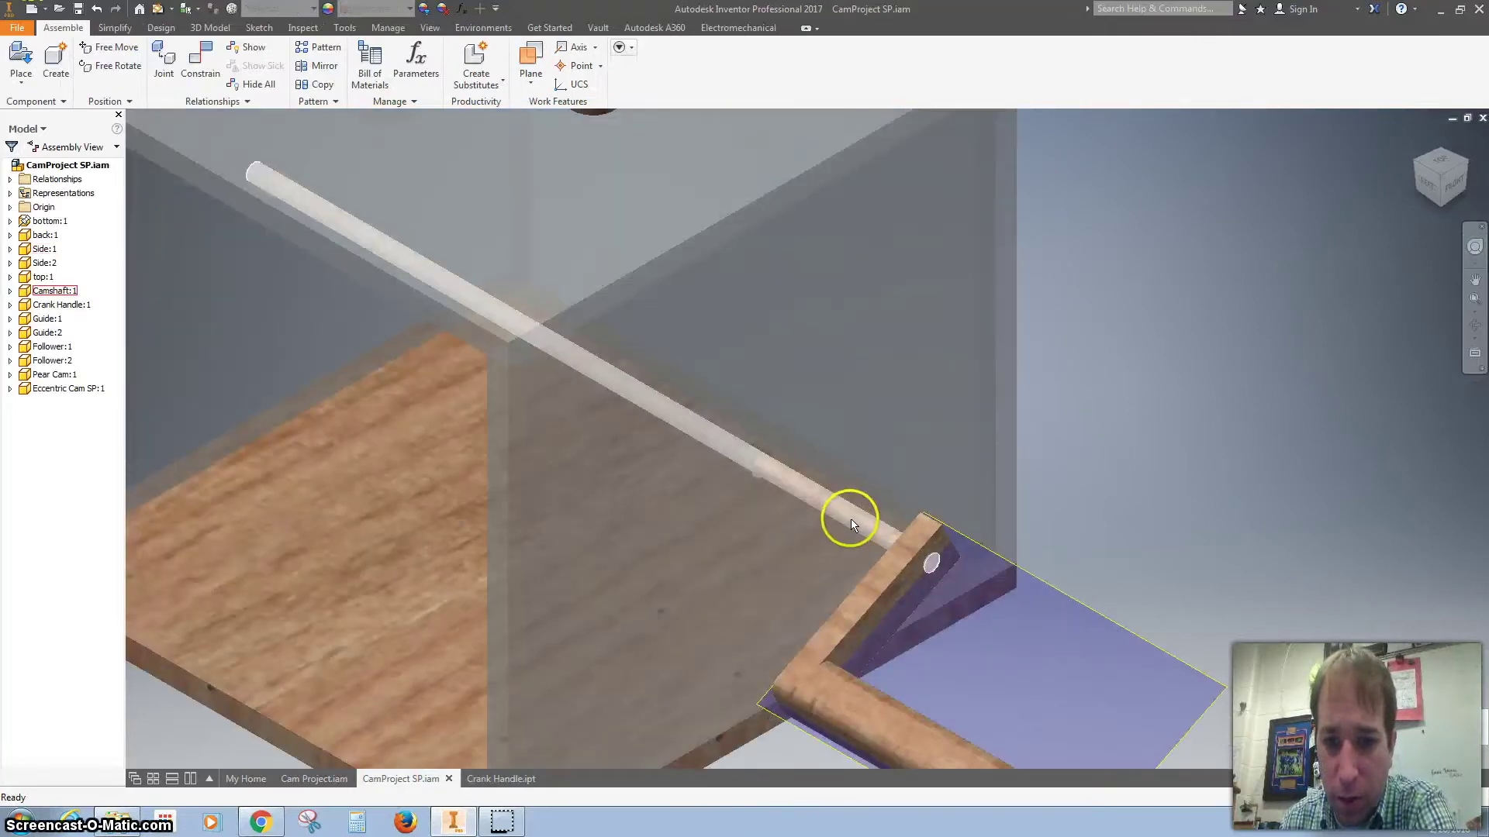
{"action": "left_click", "coordinate": [845, 518]}
{"action": "right_click", "coordinate": [843, 518]}
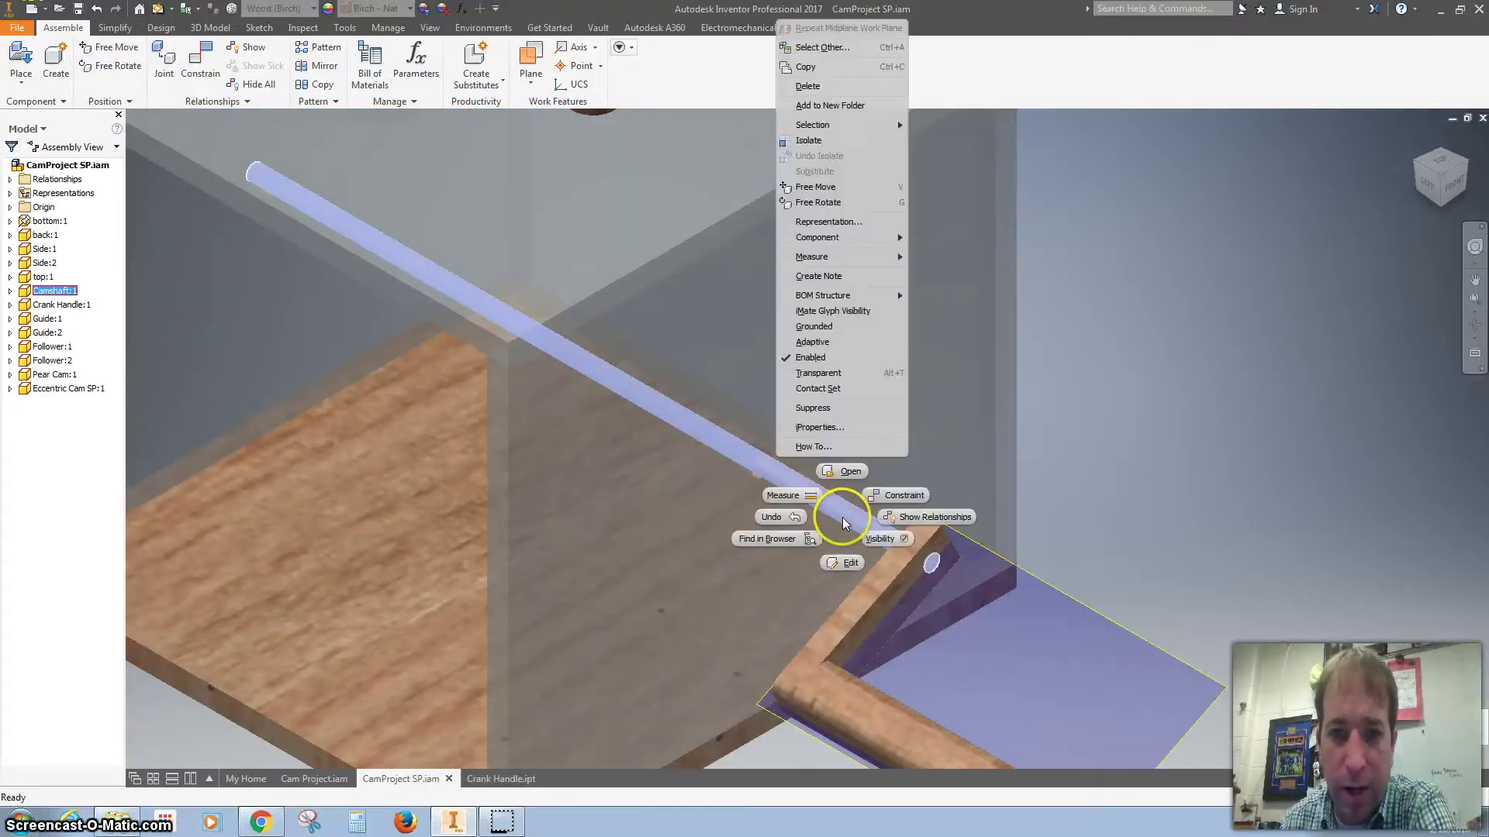
{"action": "left_click", "coordinate": [840, 473]}
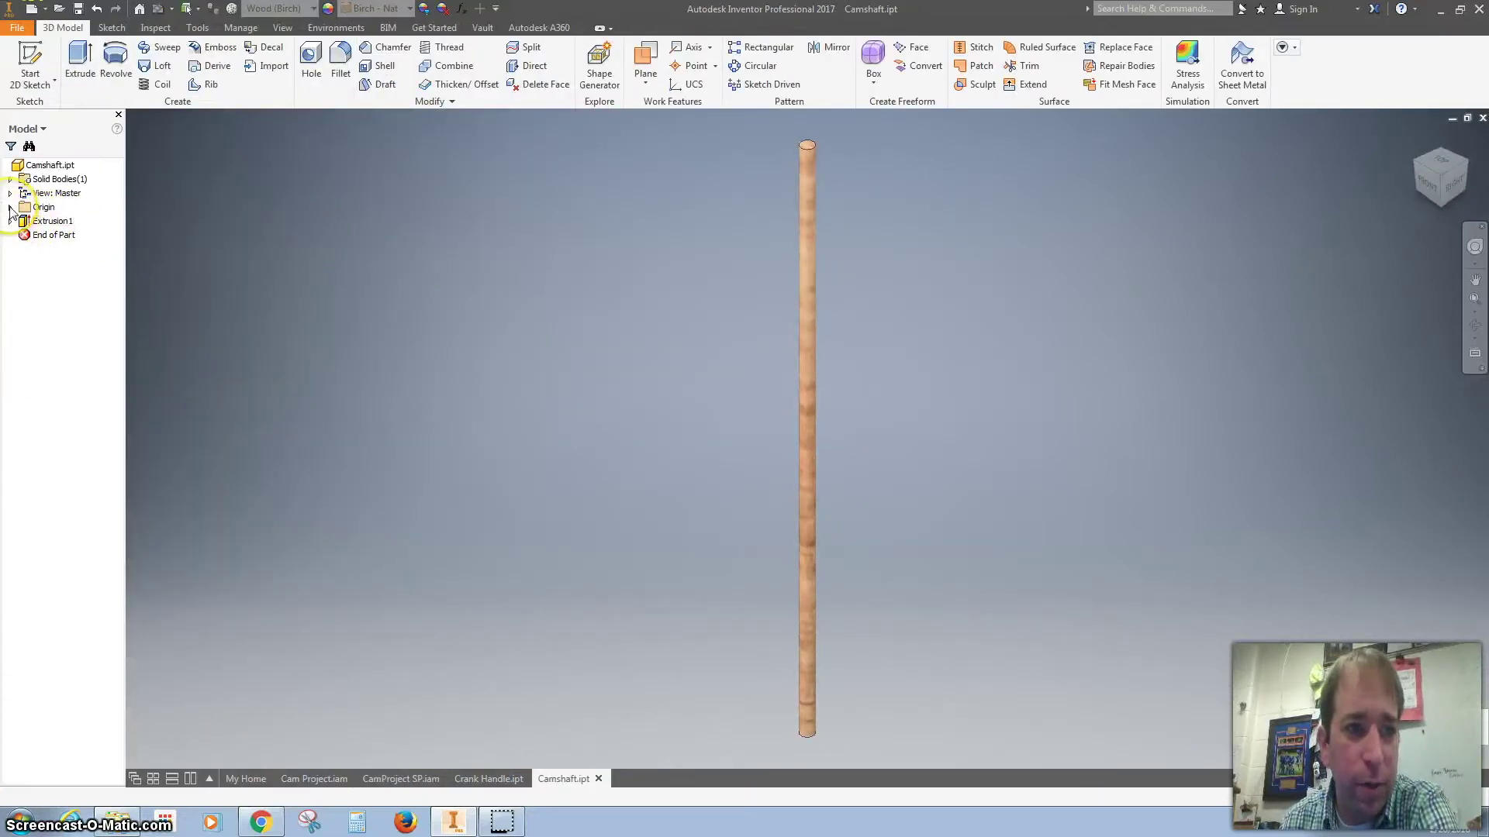
{"action": "double_click", "coordinate": [43, 209]}
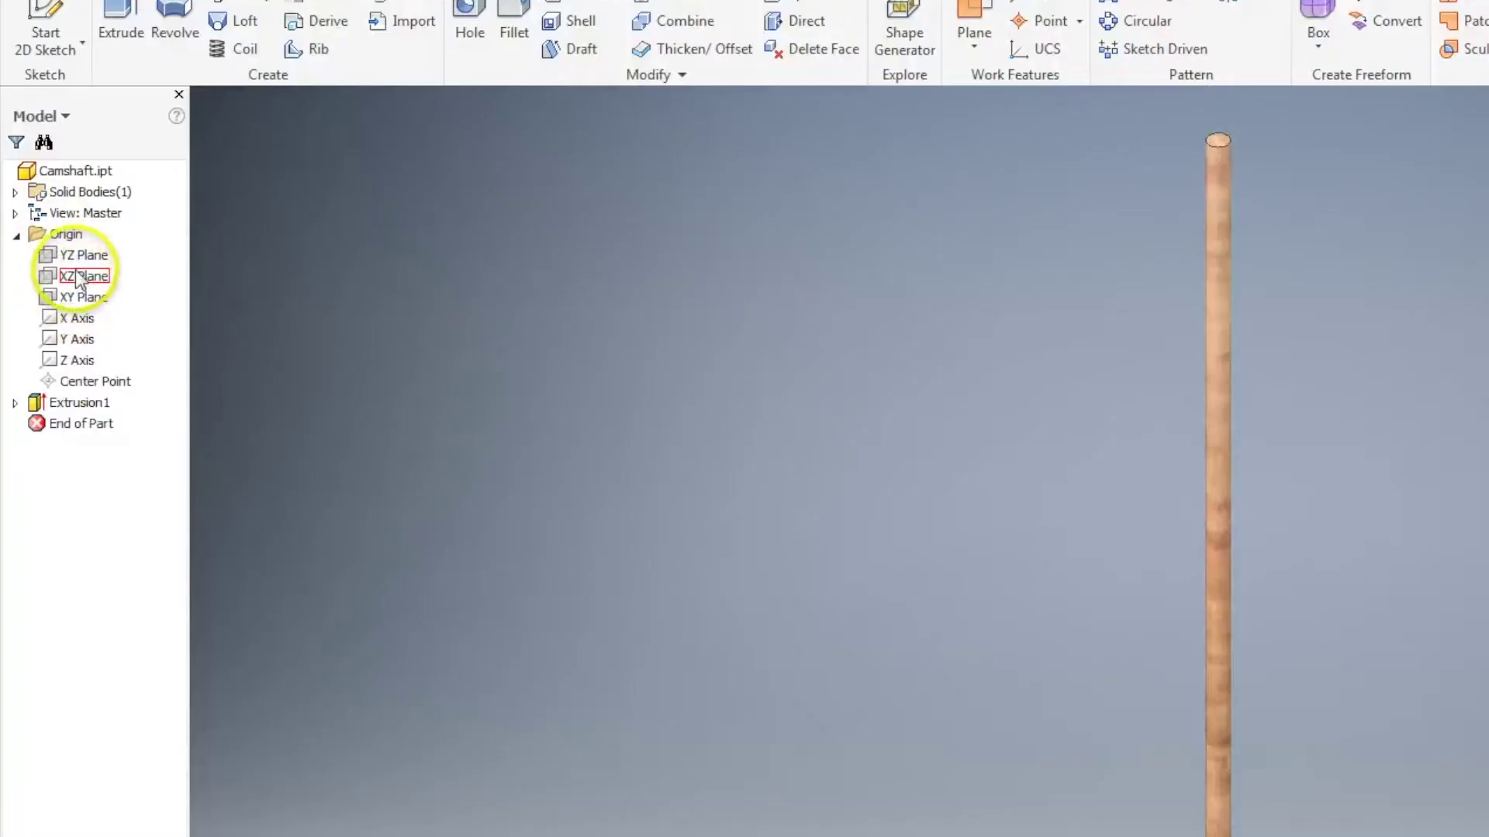
{"action": "left_click", "coordinate": [78, 260]}
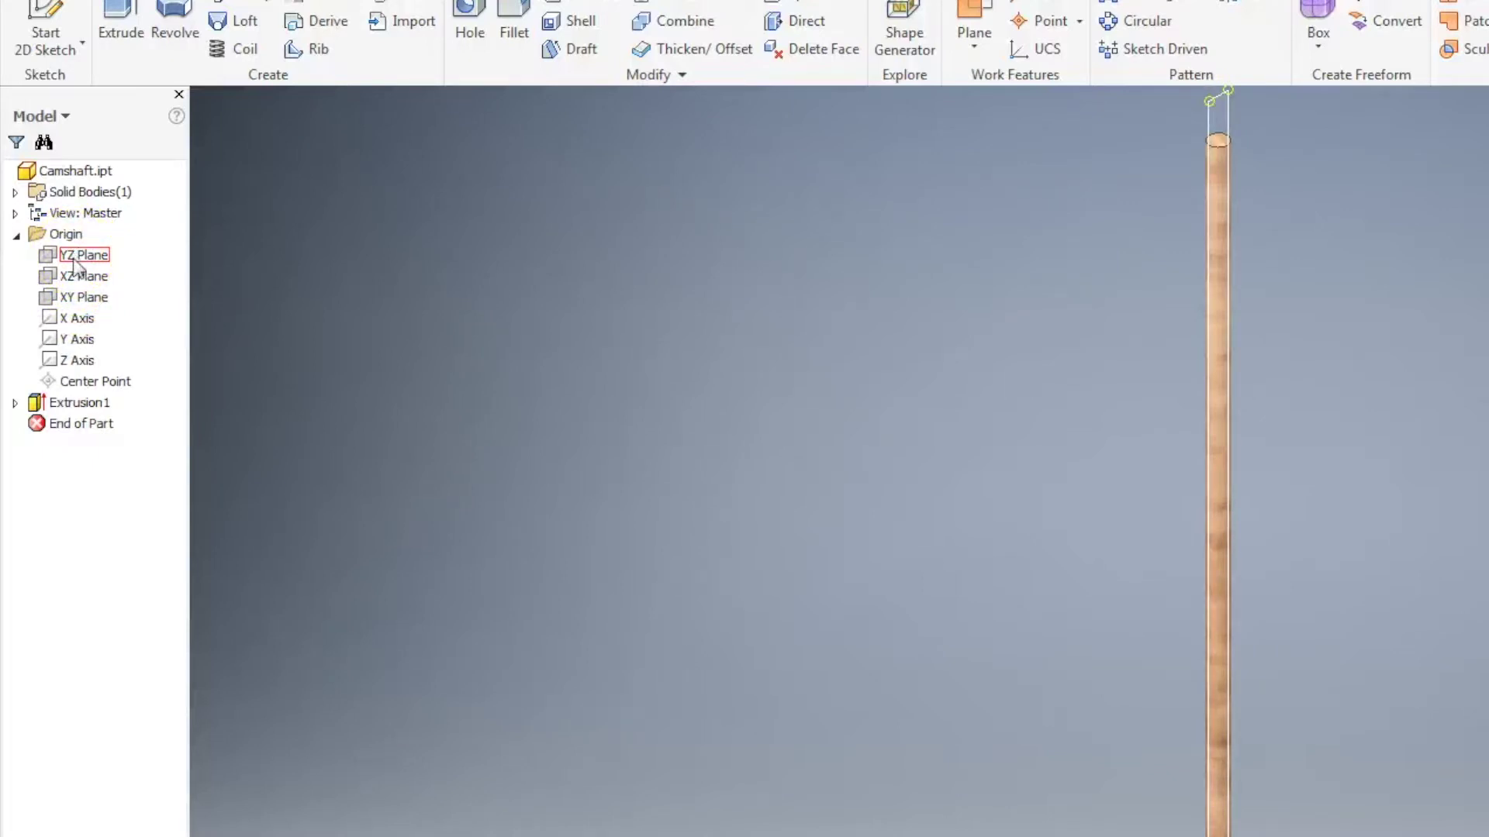
{"action": "right_click", "coordinate": [71, 301]}
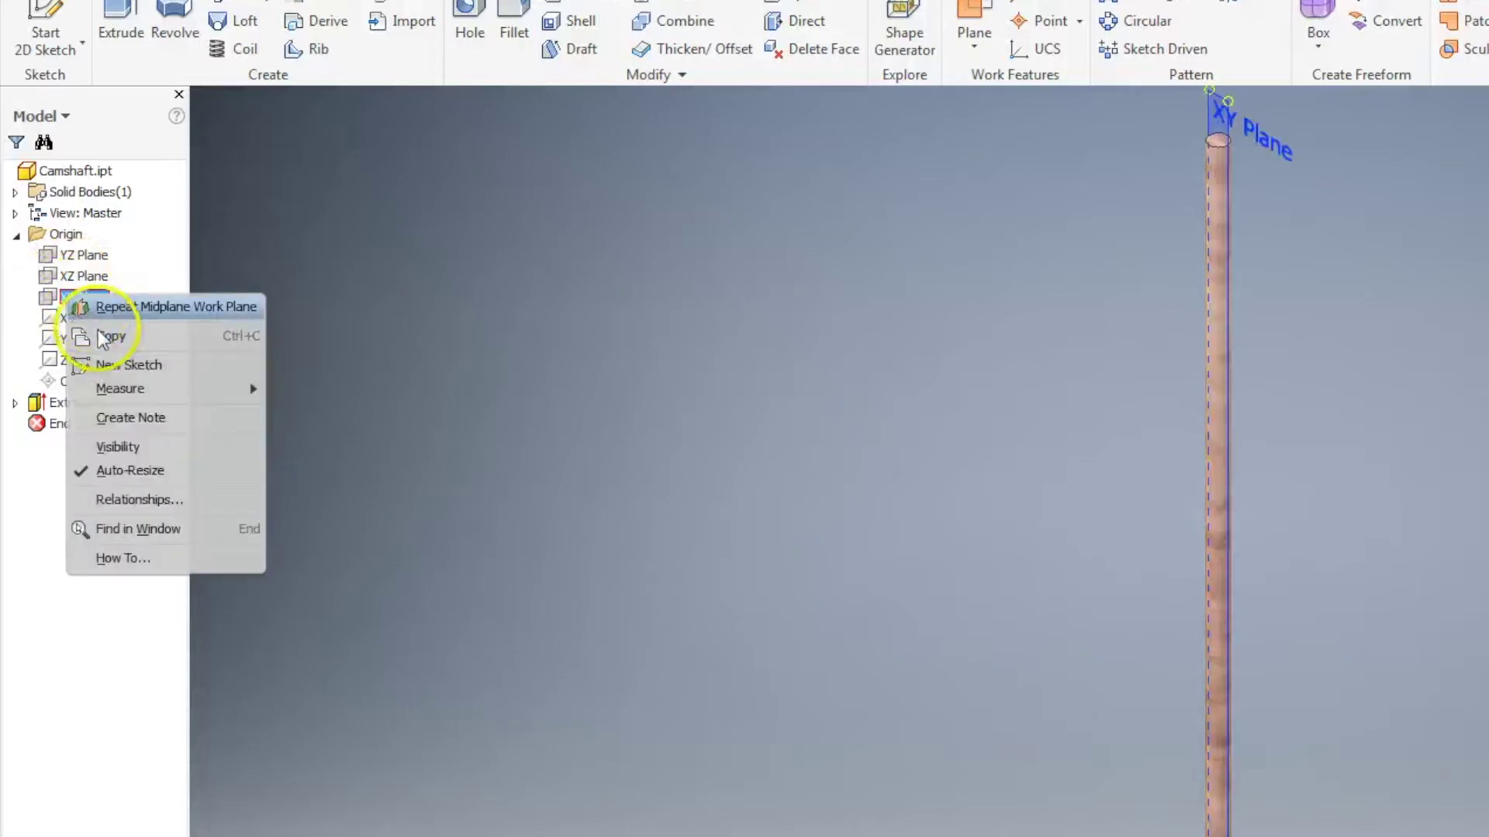
{"action": "left_click", "coordinate": [124, 448]}
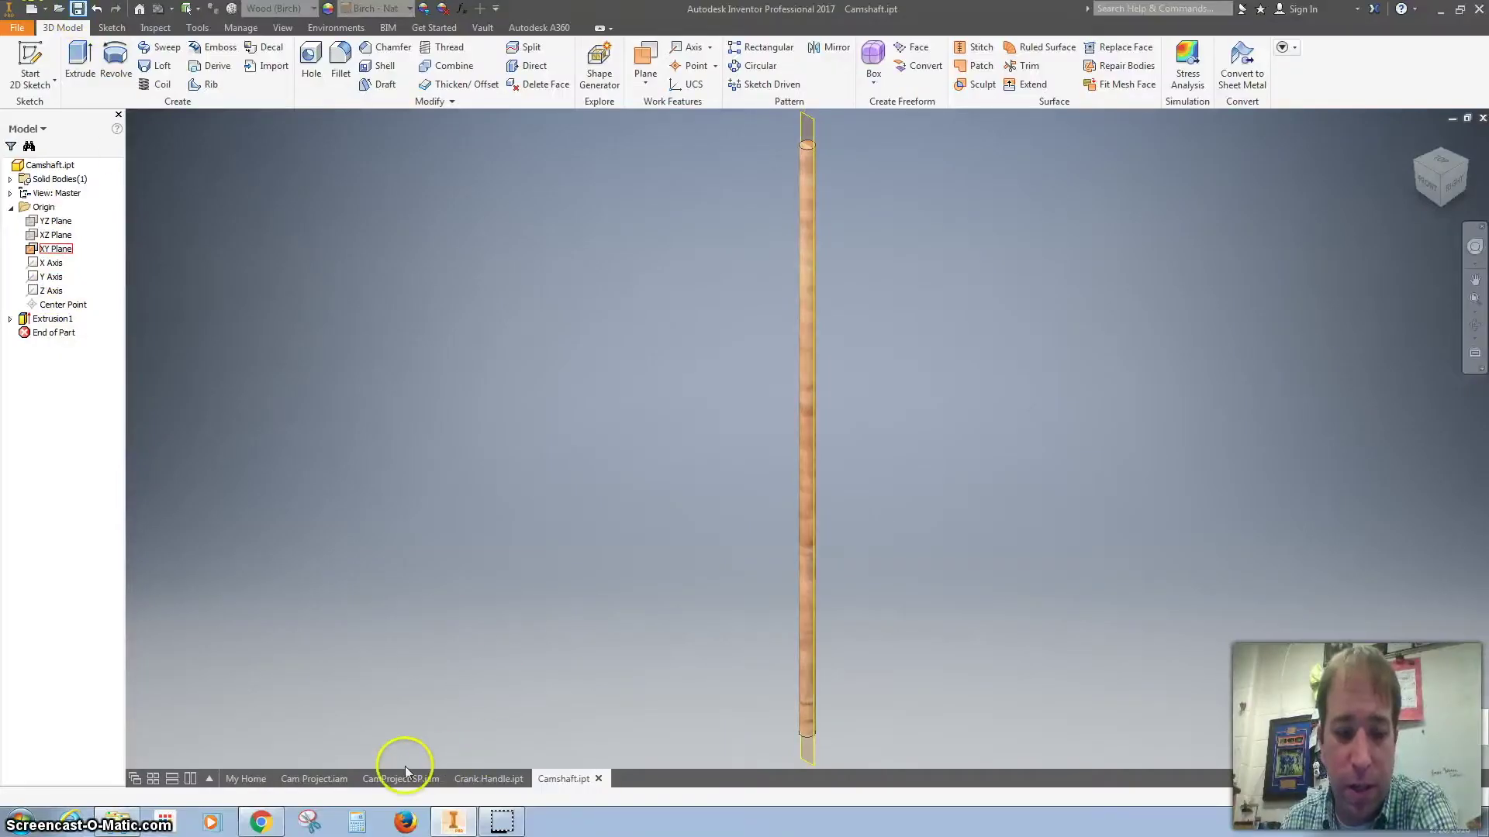
{"action": "left_click", "coordinate": [405, 771]}
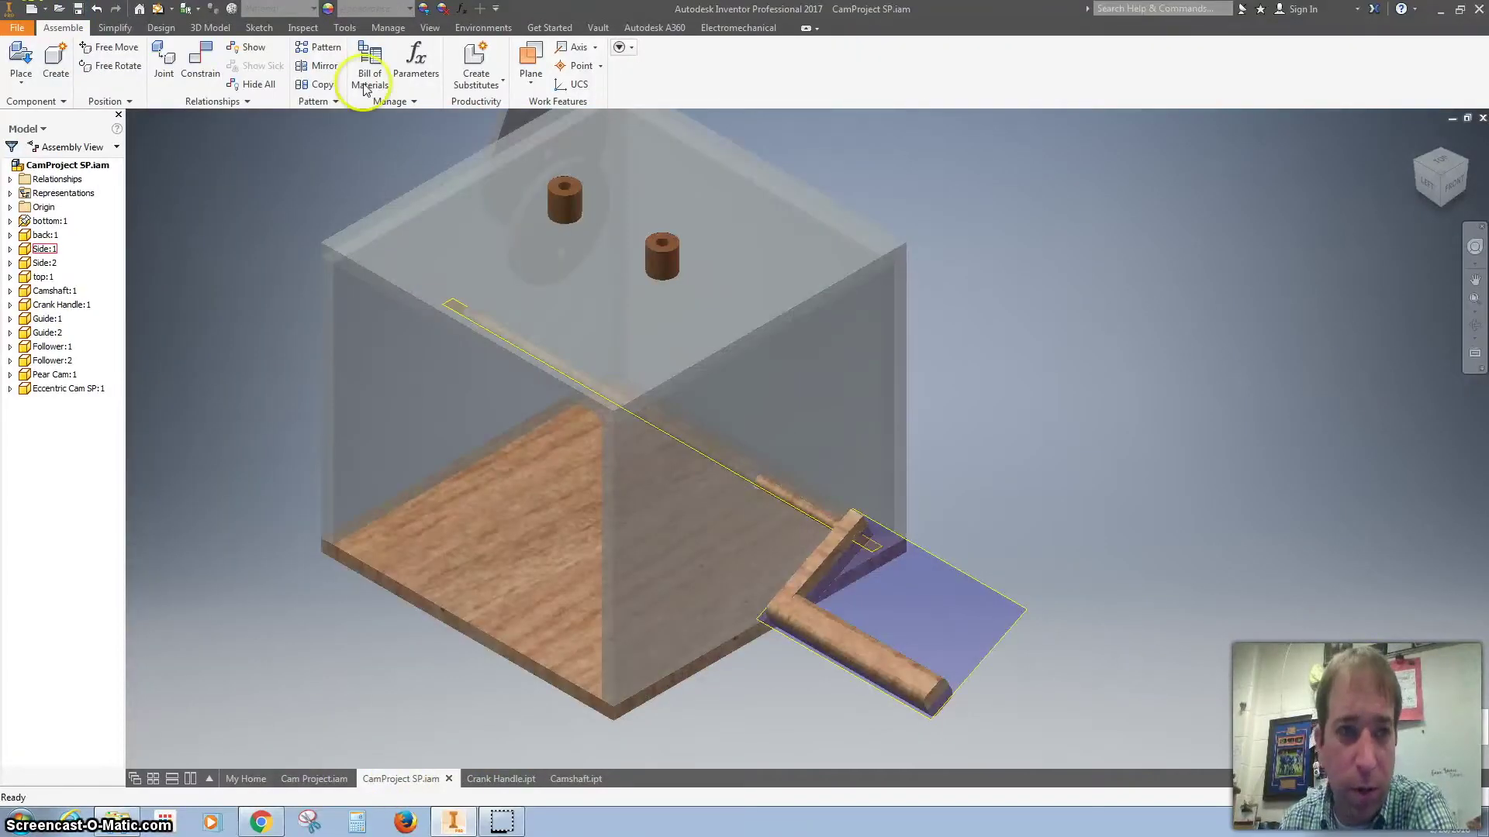
Step: Constrain the handle's Work Plane2 to the camshaft XY plane at directed 0.00 deg, then test-turn it
{"action": "left_click", "coordinate": [199, 60]}
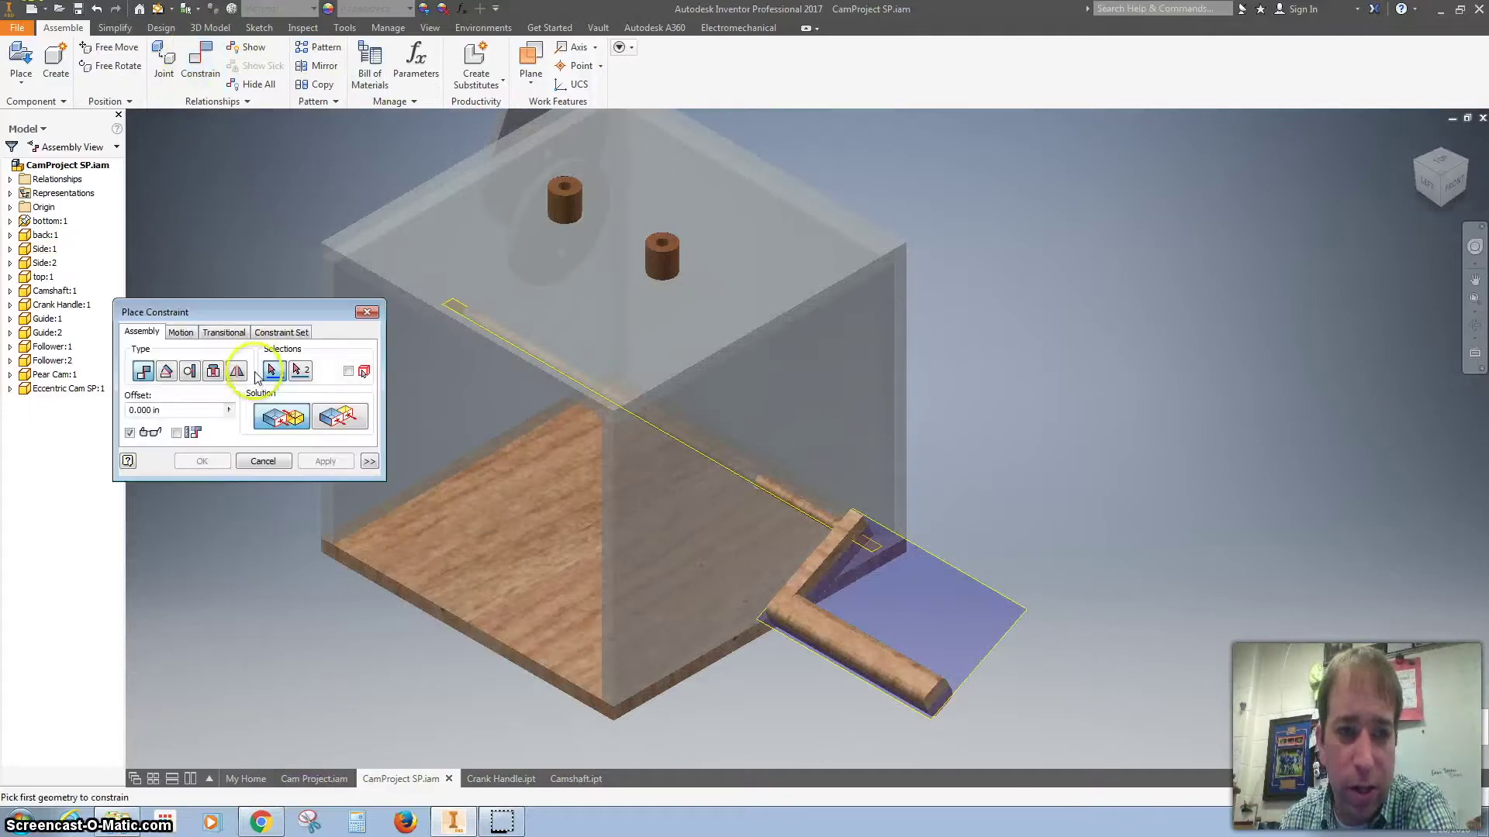
{"action": "left_click", "coordinate": [167, 371]}
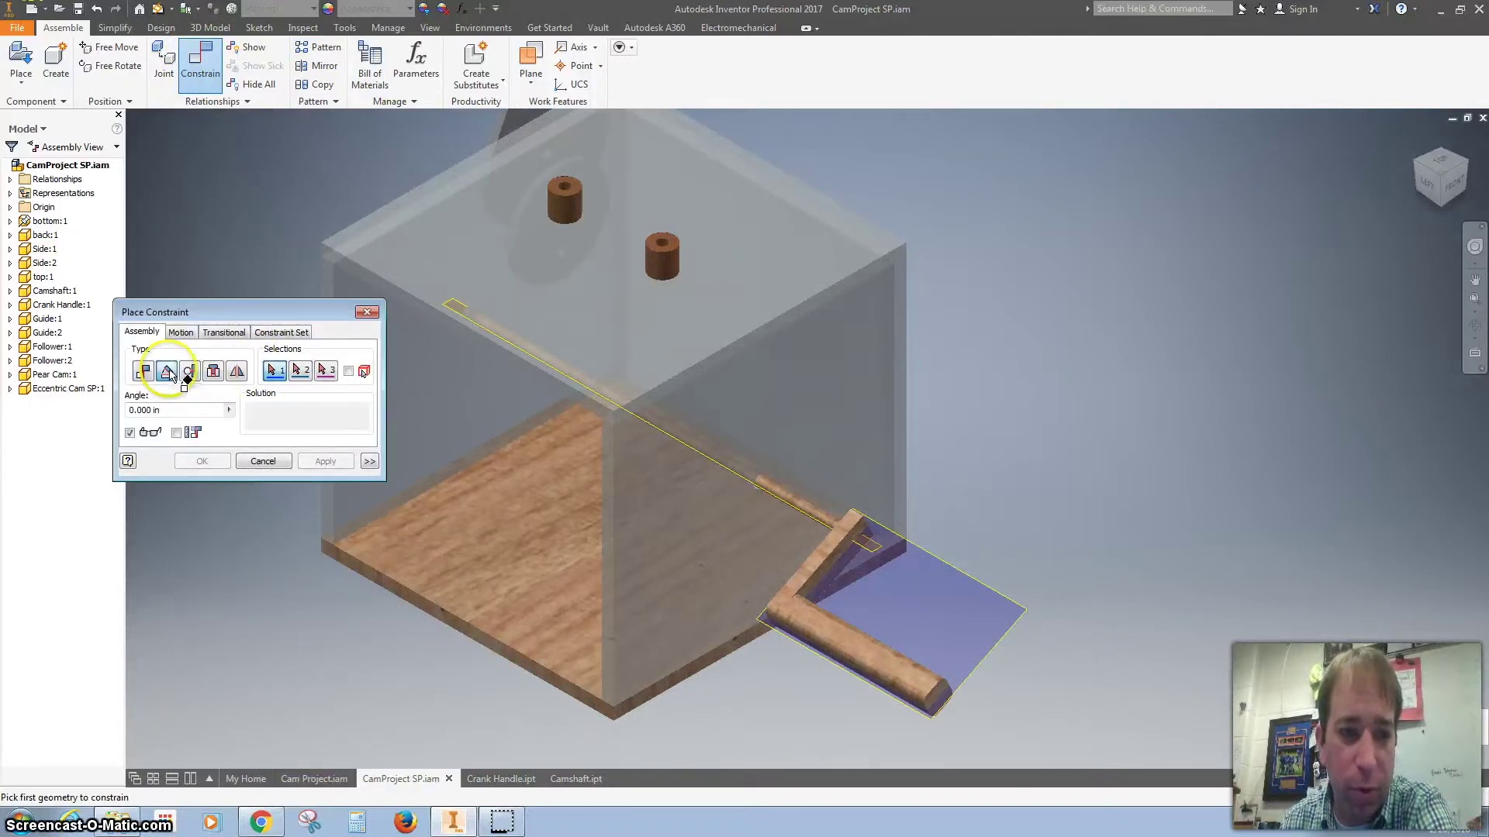
{"action": "left_click", "coordinate": [259, 419]}
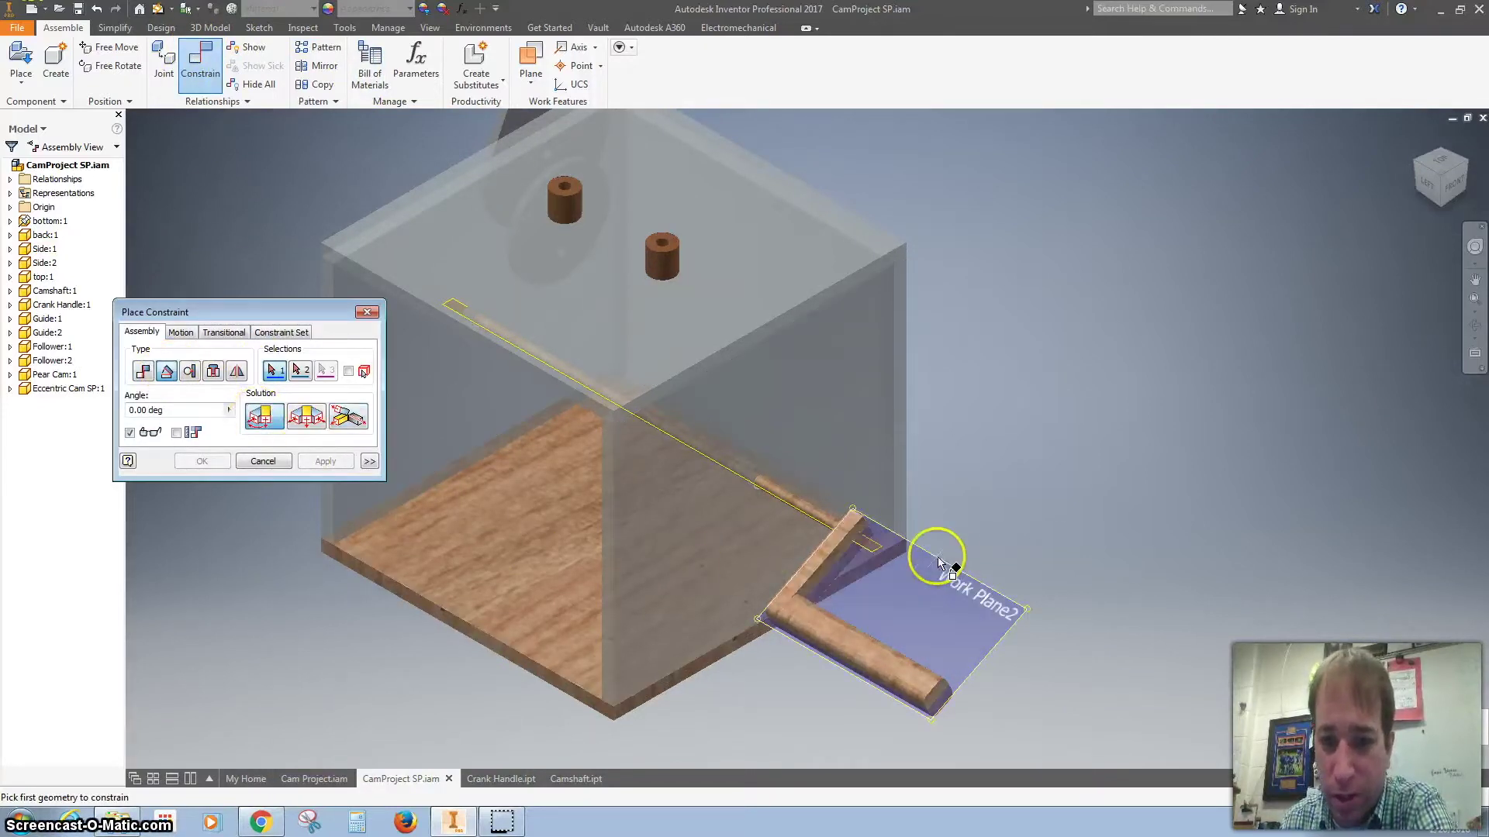
{"action": "scroll", "coordinate": [940, 558], "scroll_direction": "up", "scroll_amount": 3}
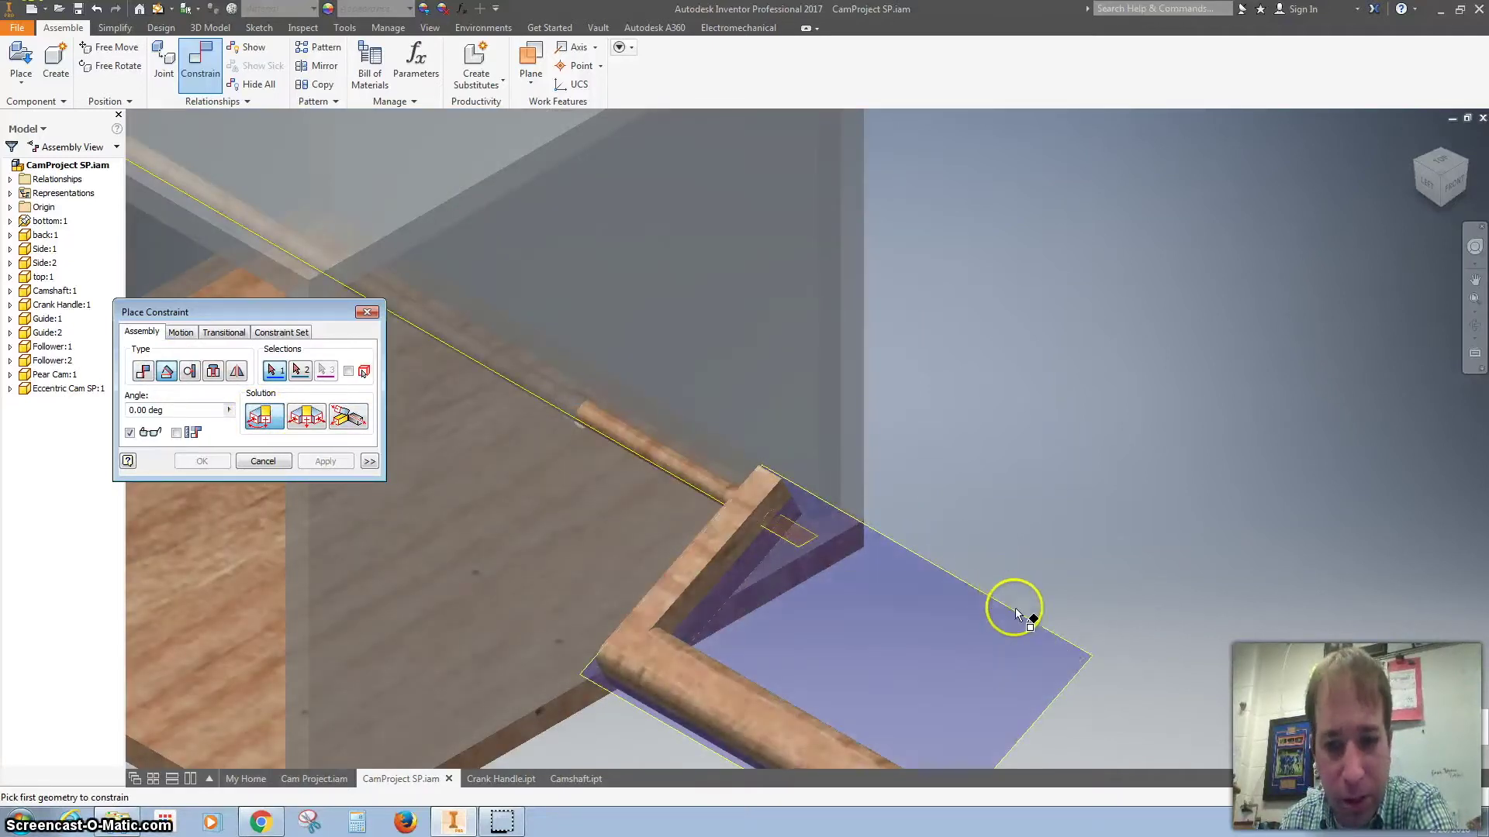
{"action": "left_click", "coordinate": [1046, 638]}
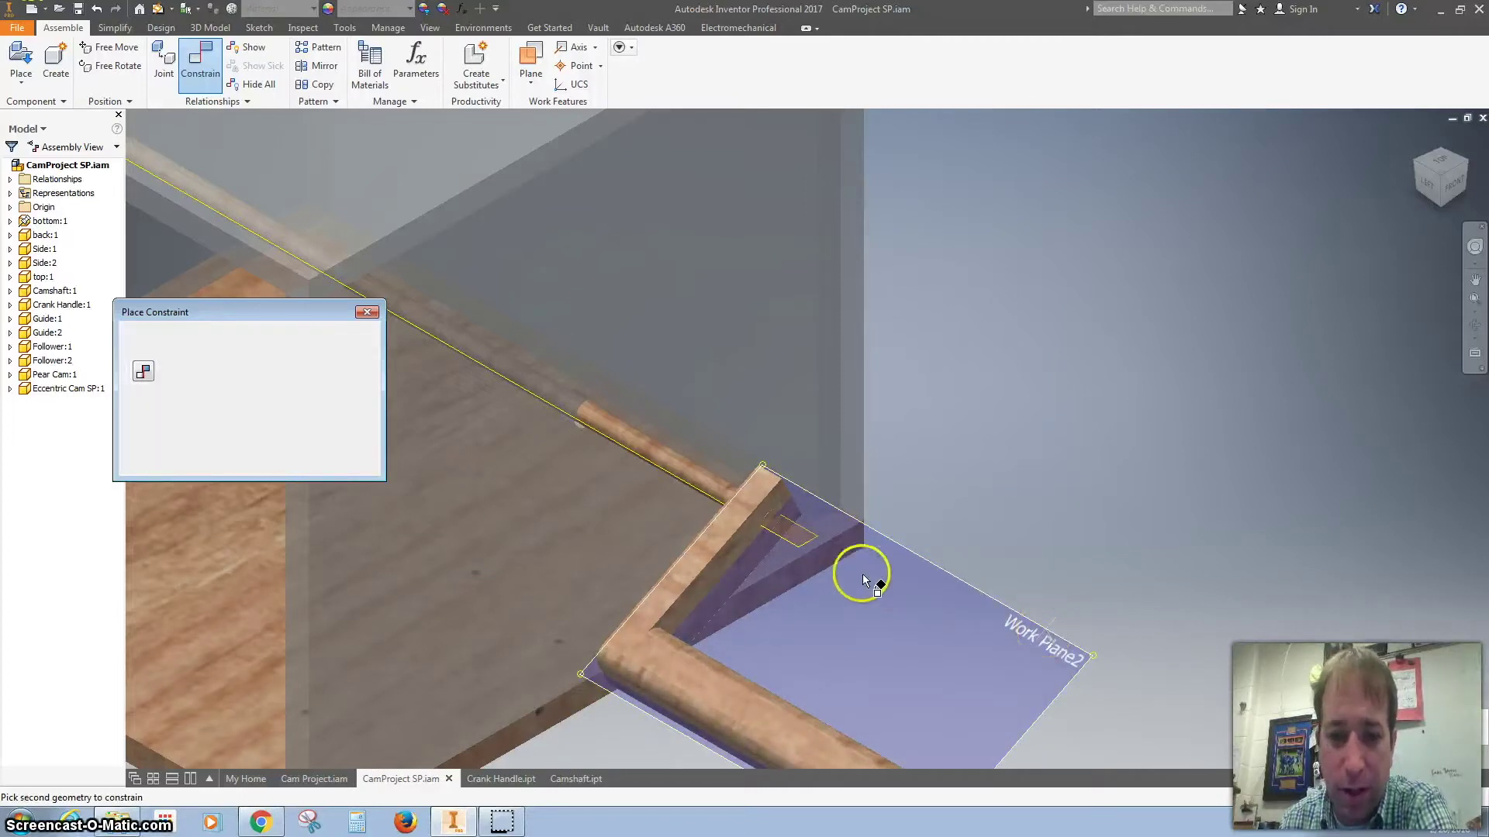
{"action": "left_click", "coordinate": [808, 542]}
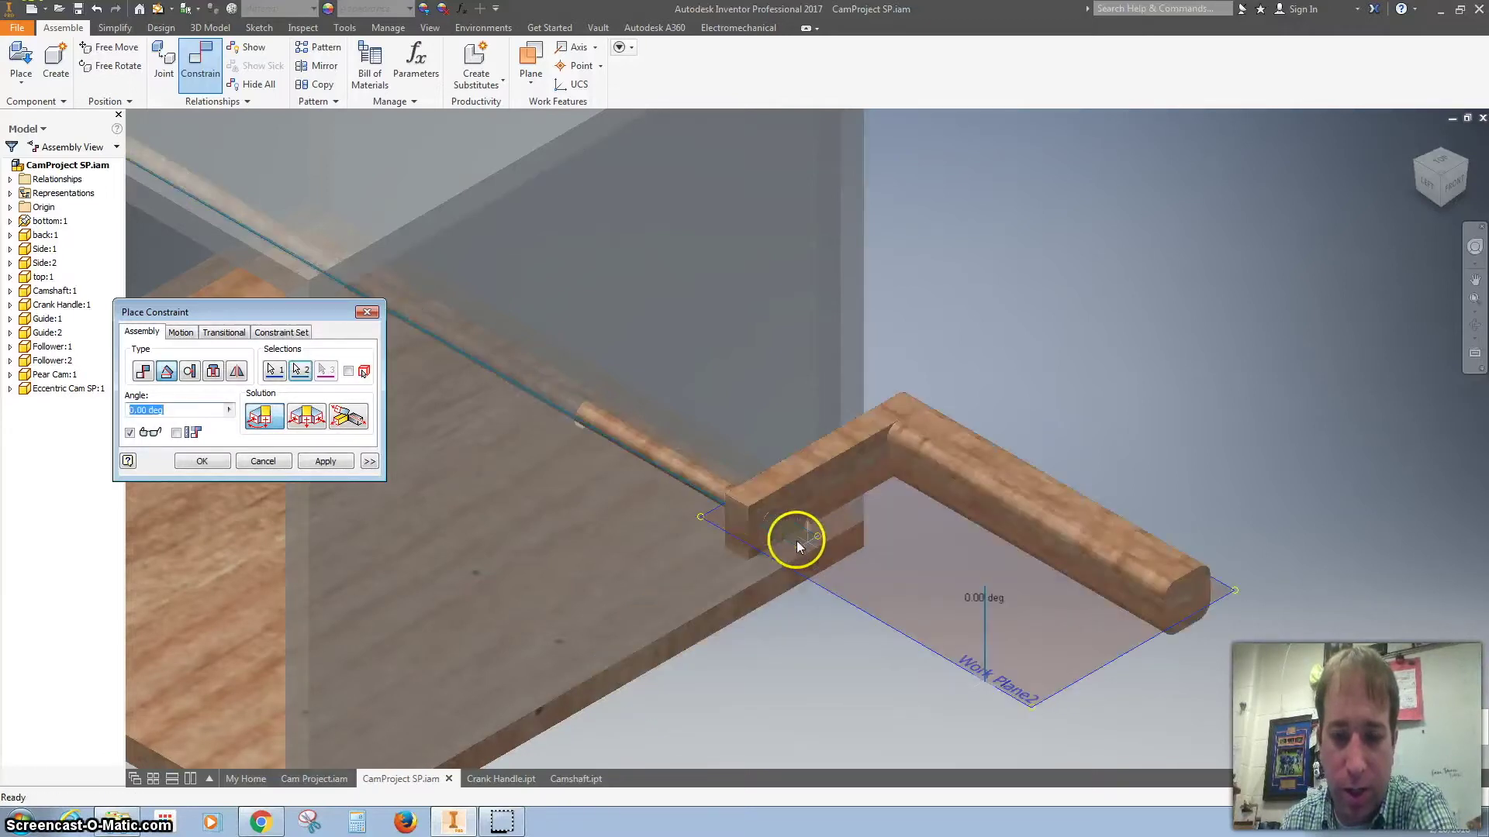
{"action": "left_click", "coordinate": [326, 462]}
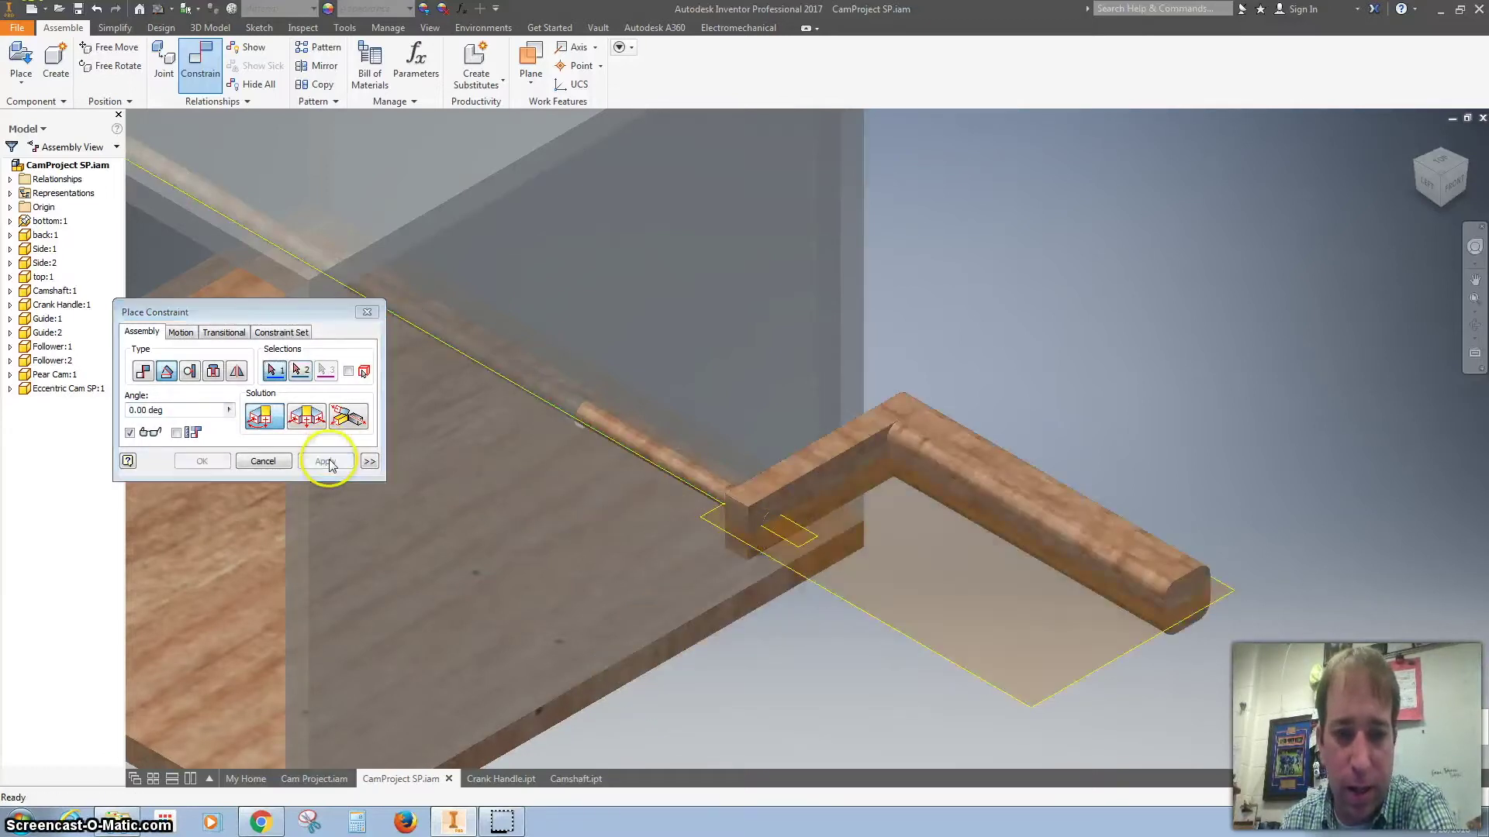
{"action": "left_click", "coordinate": [366, 312]}
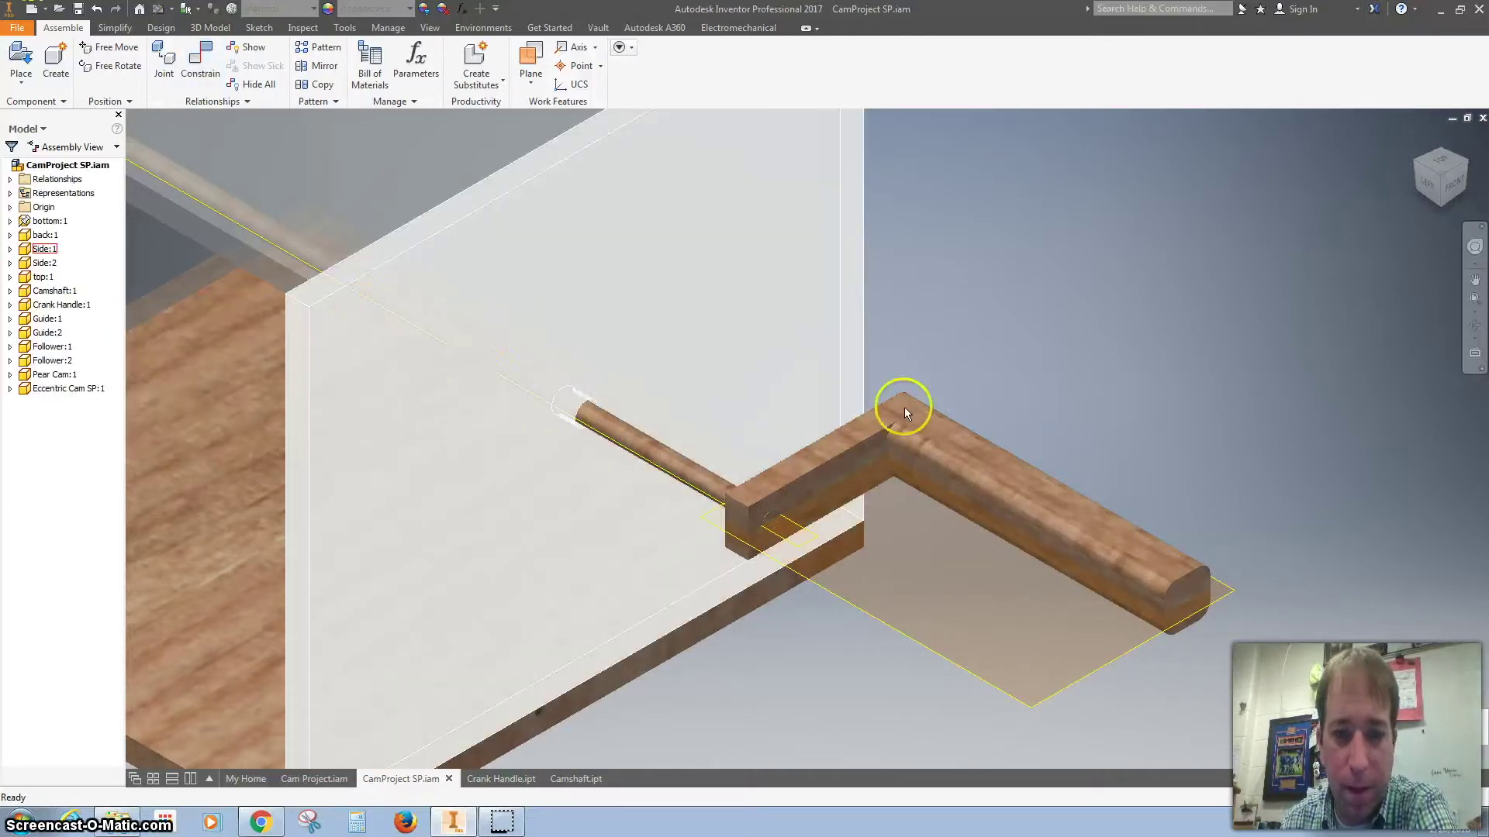
{"action": "left_click_drag", "start_coordinate": [1040, 505], "coordinate": [1014, 462]}
{"action": "key", "text": "F6"}
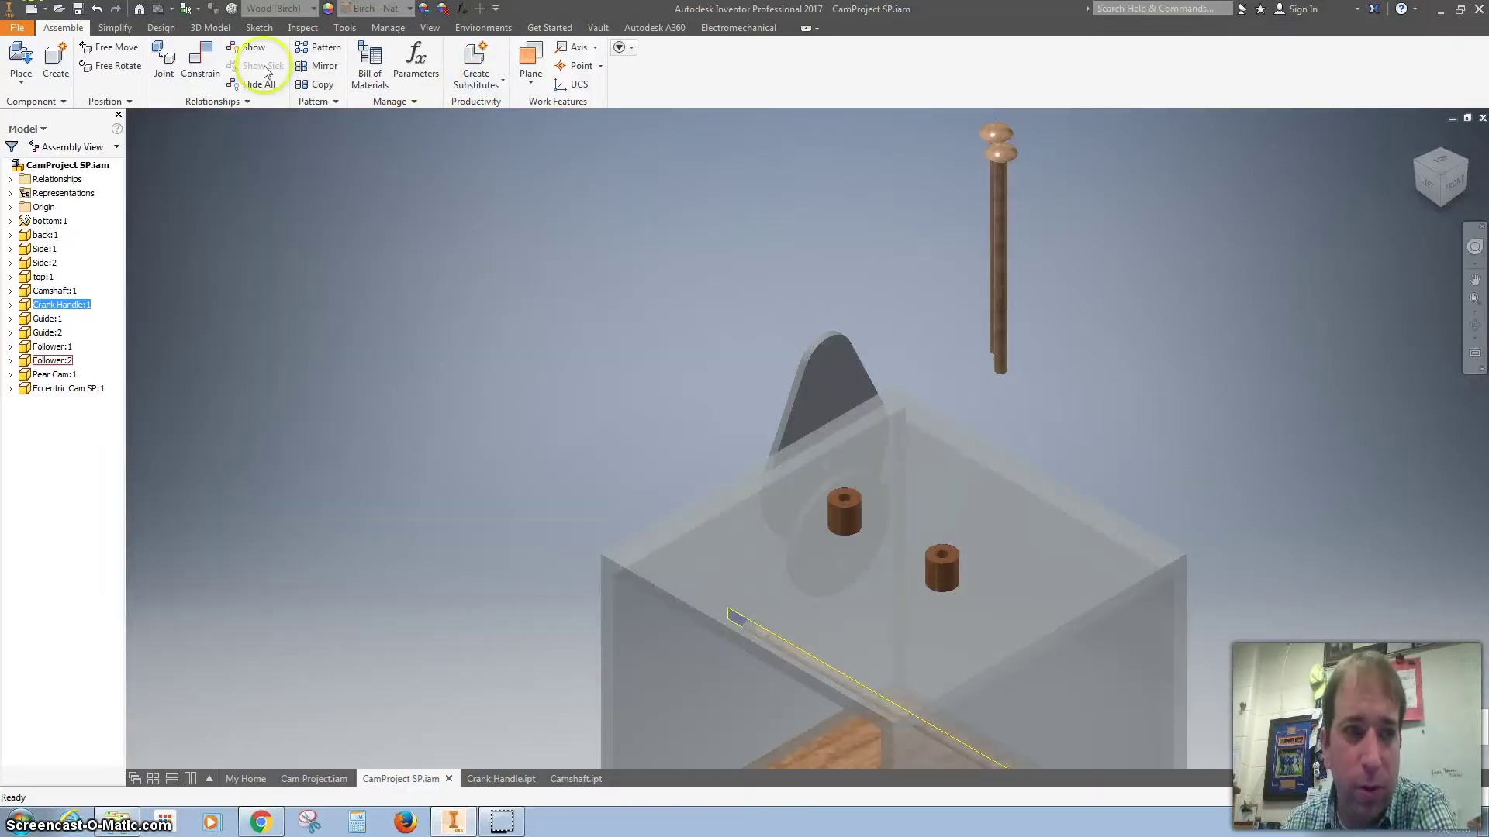
Step: Save CamProject SP.iam together with the changed Crank Handle.ipt
{"action": "left_click", "coordinate": [79, 9]}
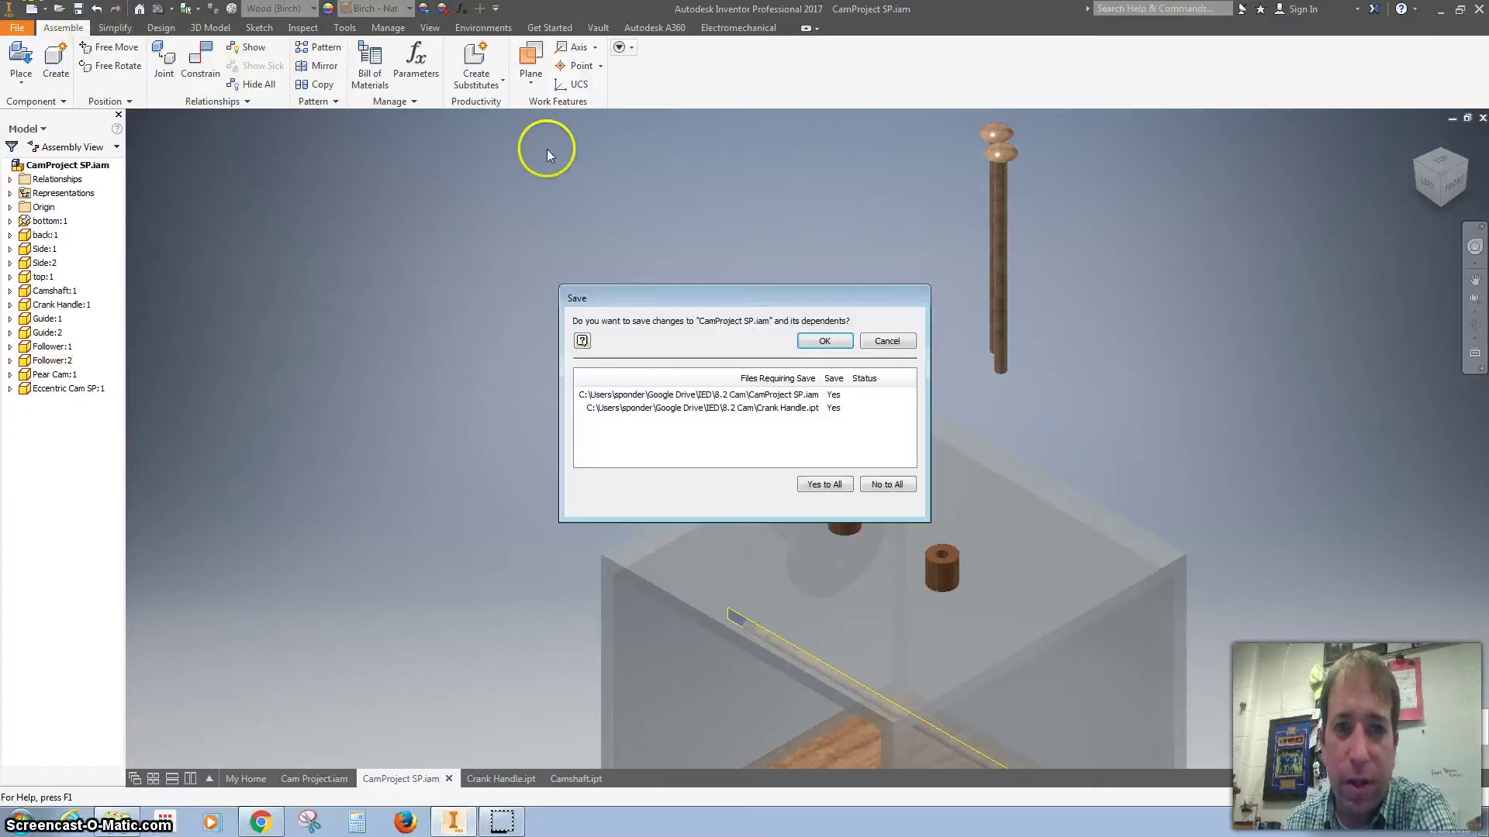
{"action": "left_click", "coordinate": [822, 484]}
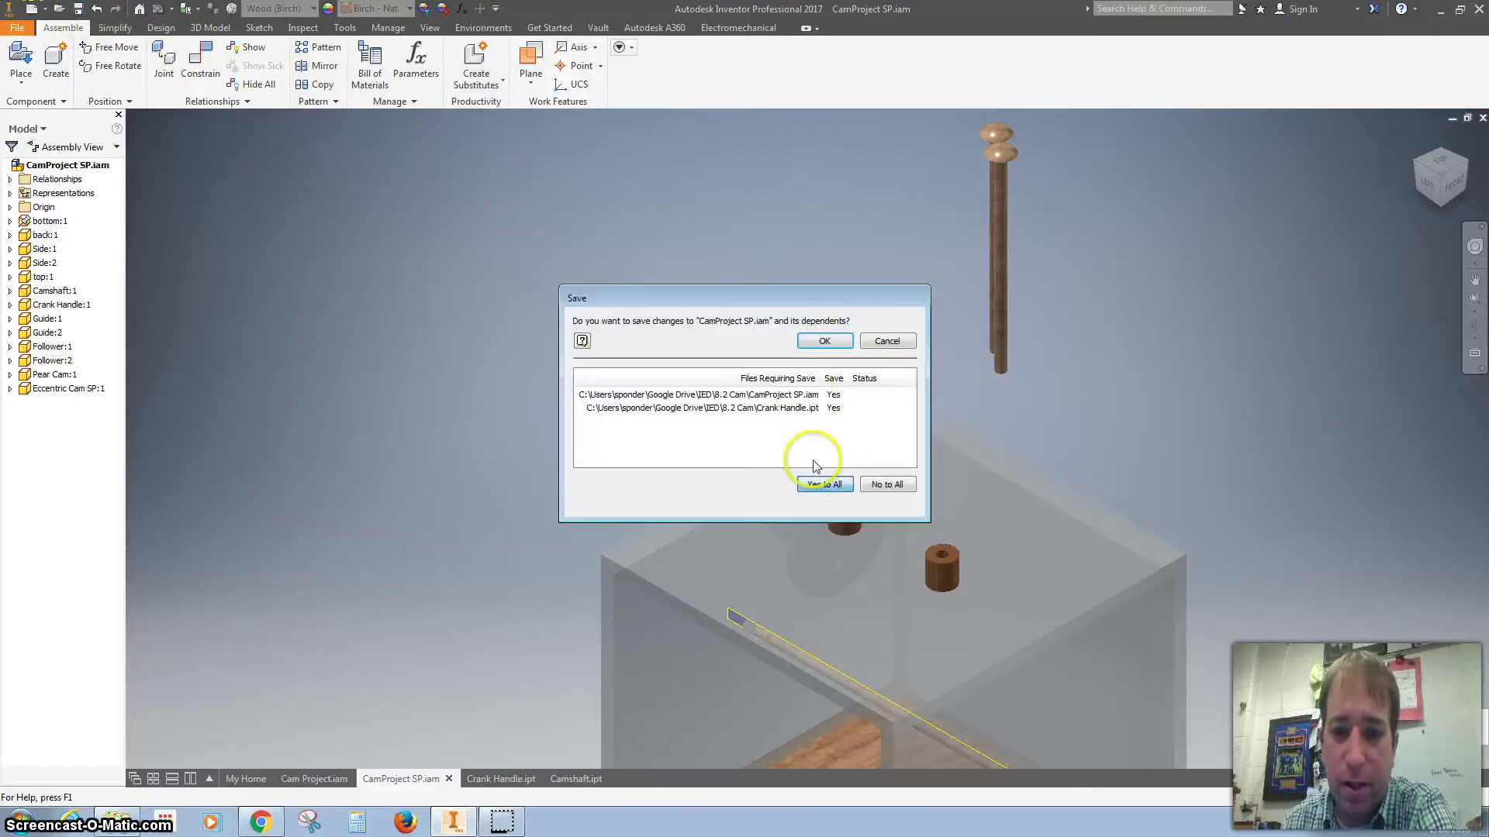
{"action": "left_click", "coordinate": [822, 343]}
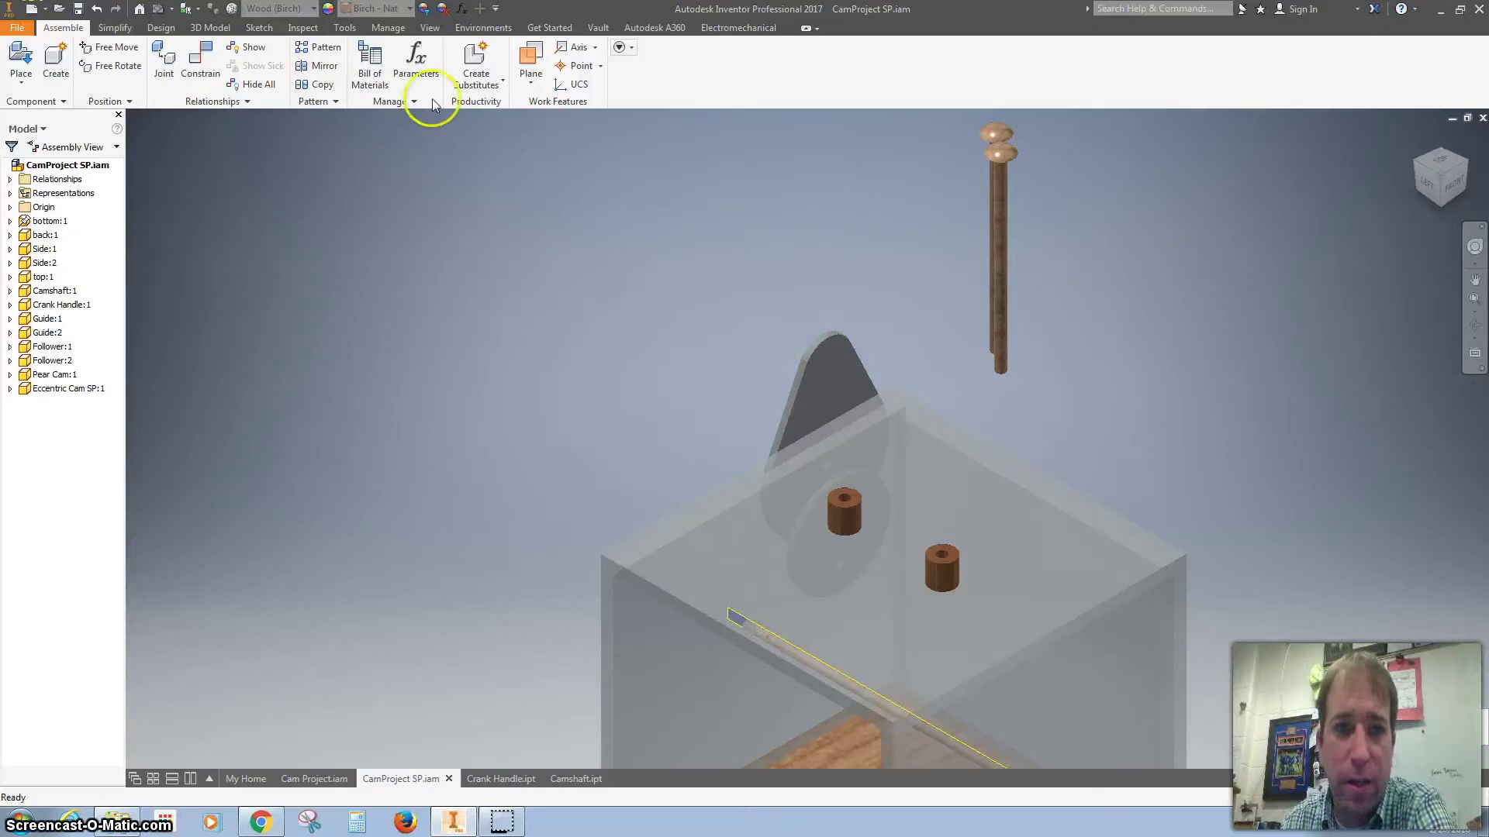
Step: Create work axes through each of the two follower rods
{"action": "left_click", "coordinate": [574, 49]}
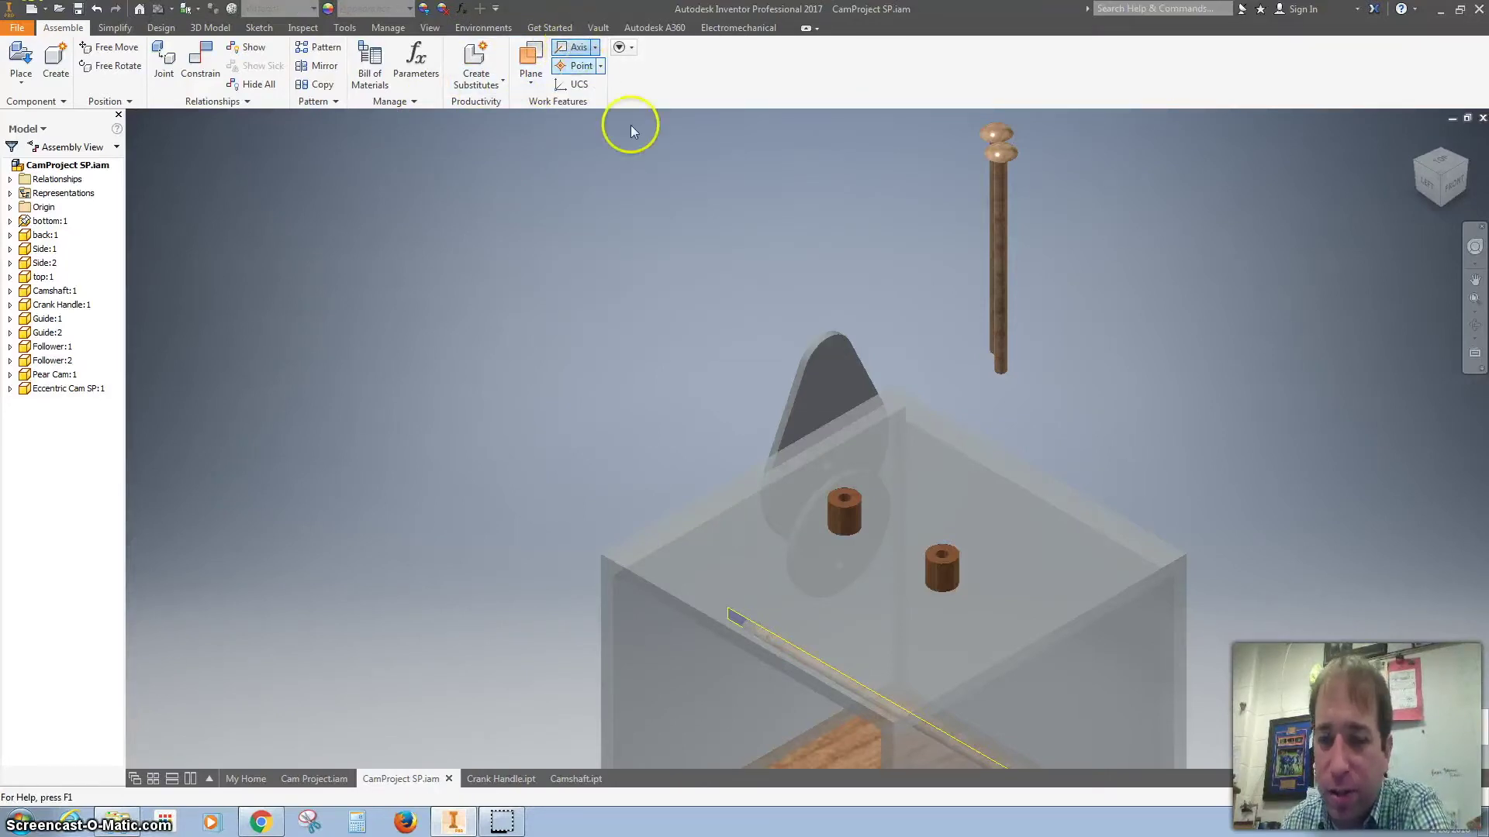
{"action": "scroll", "coordinate": [1000, 376], "scroll_direction": "up", "scroll_amount": 3}
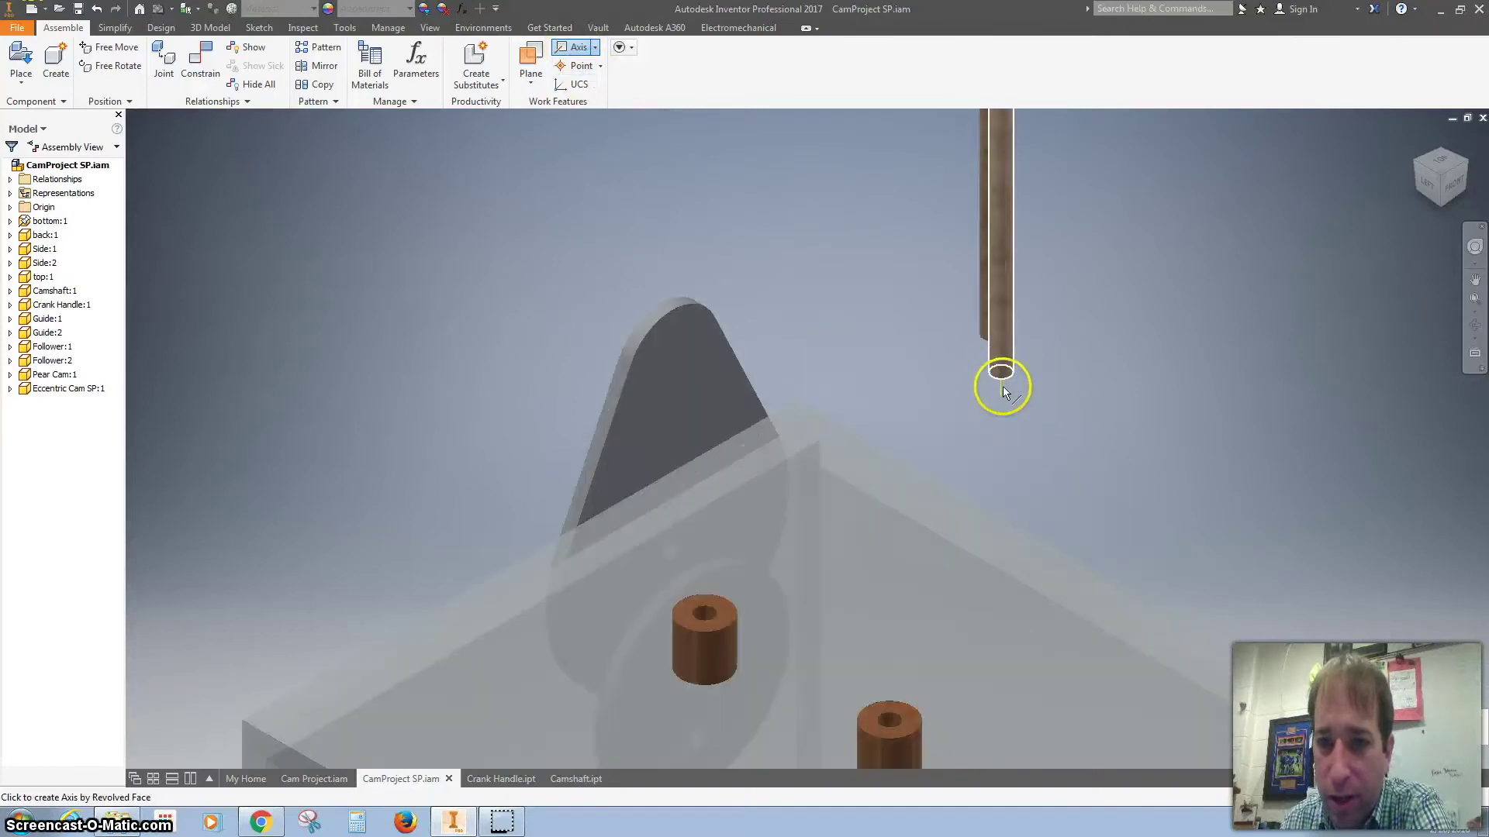
{"action": "scroll", "coordinate": [1000, 376], "scroll_direction": "down", "scroll_amount": 2}
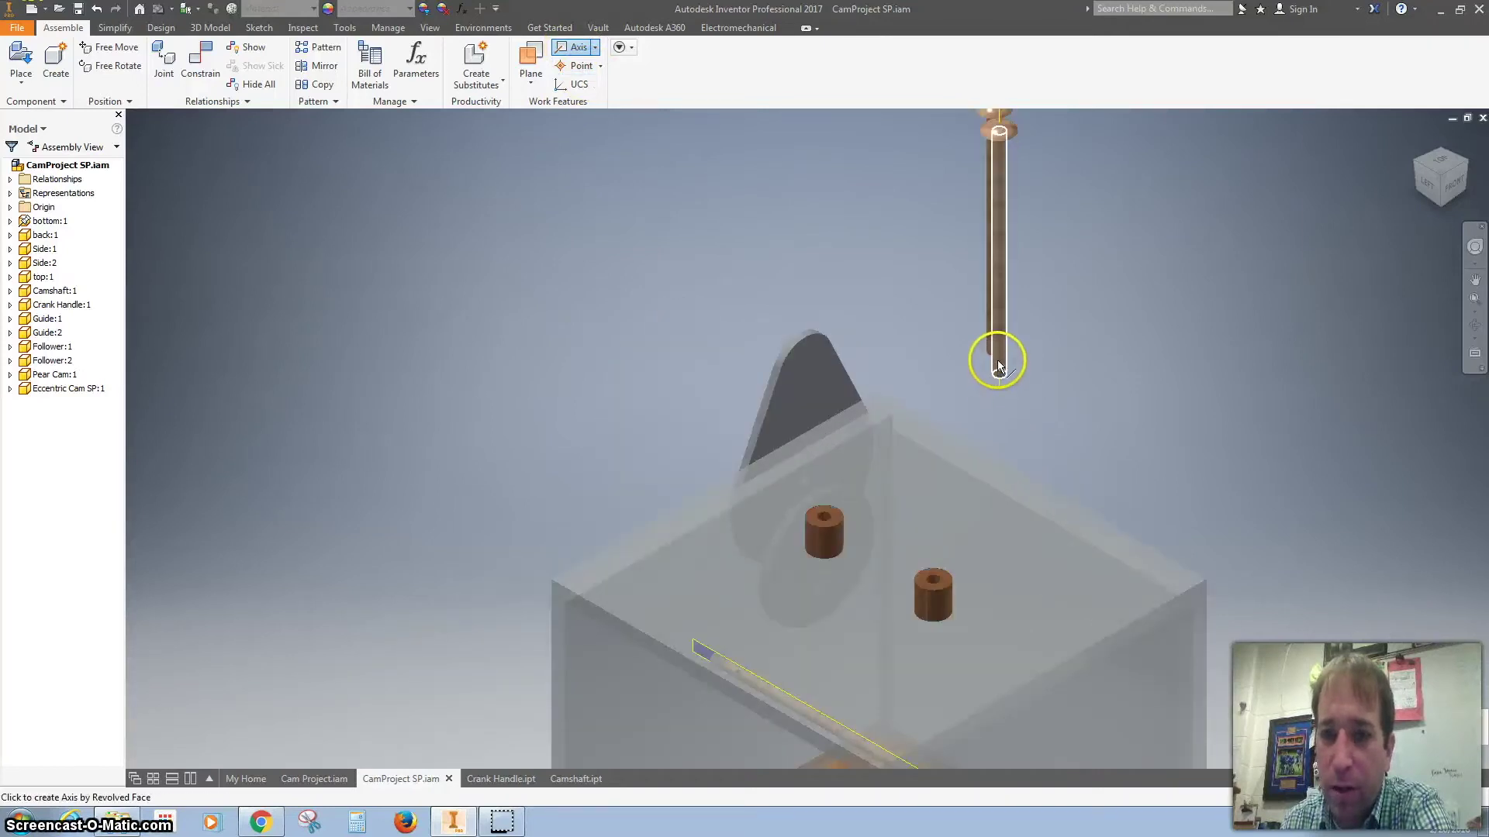
{"action": "left_click", "coordinate": [997, 358]}
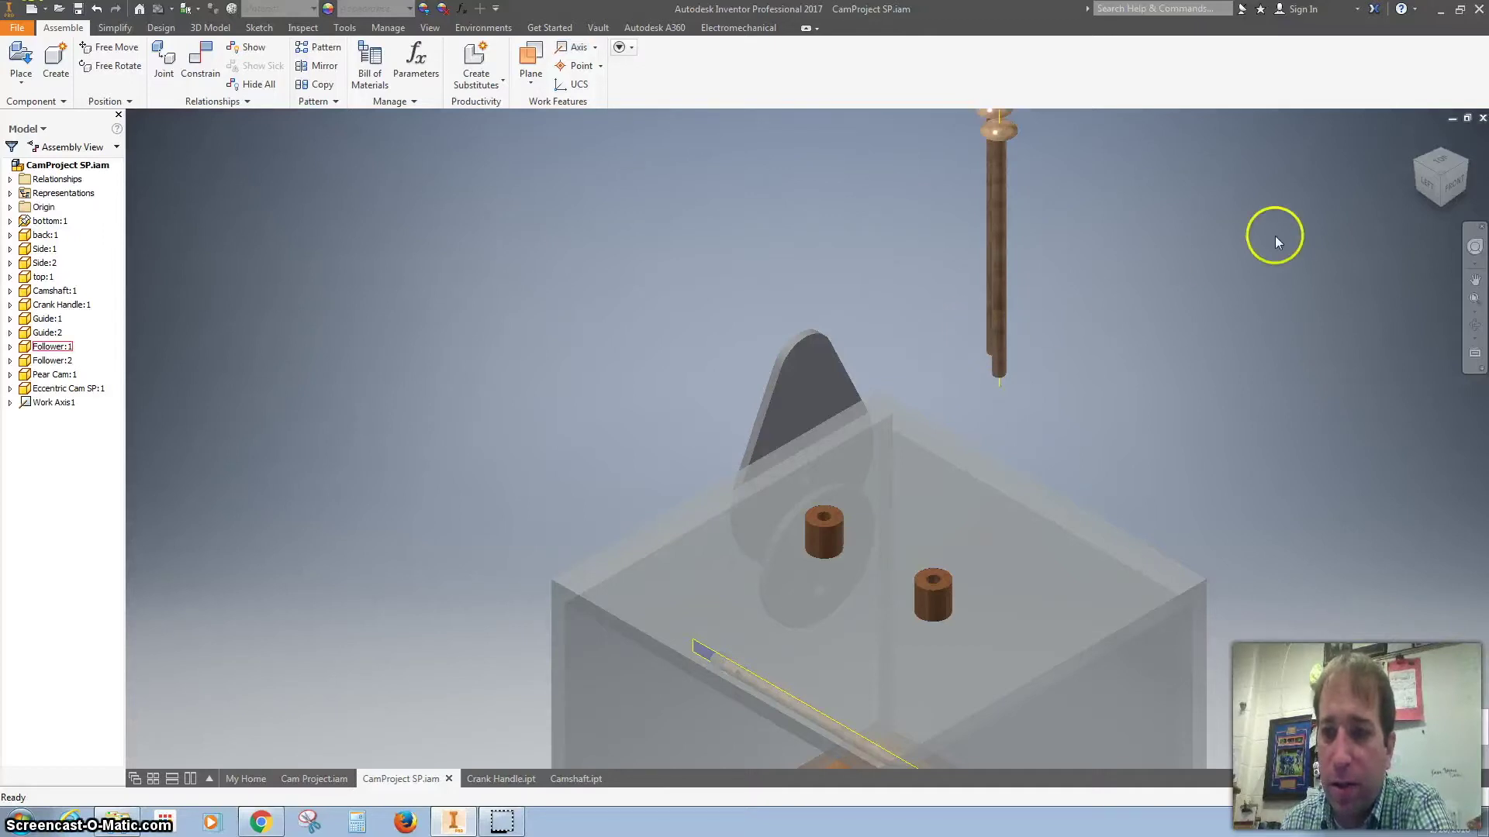
{"action": "left_click", "coordinate": [1409, 163]}
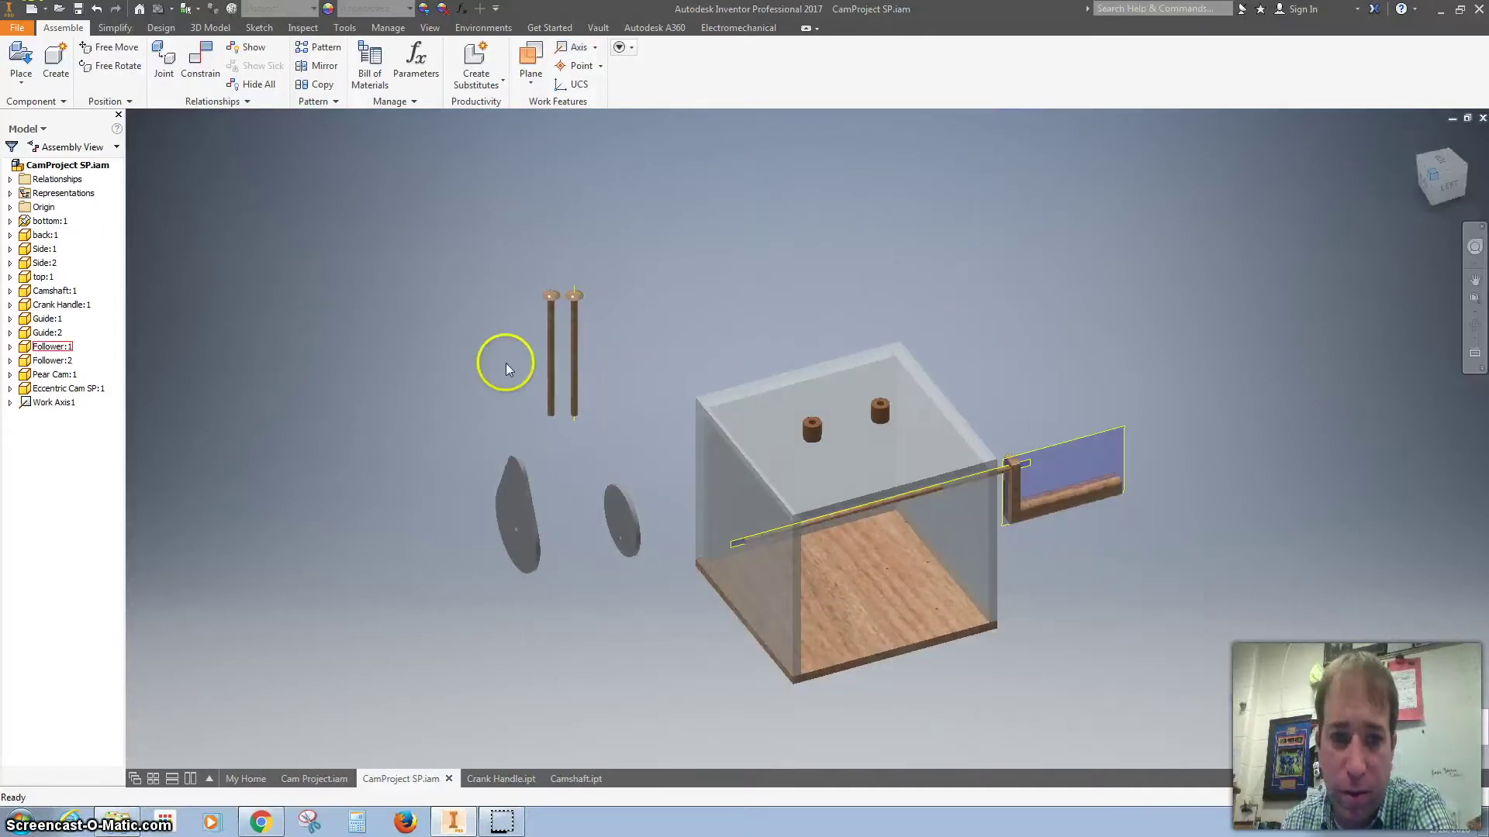
{"action": "left_click", "coordinate": [574, 48]}
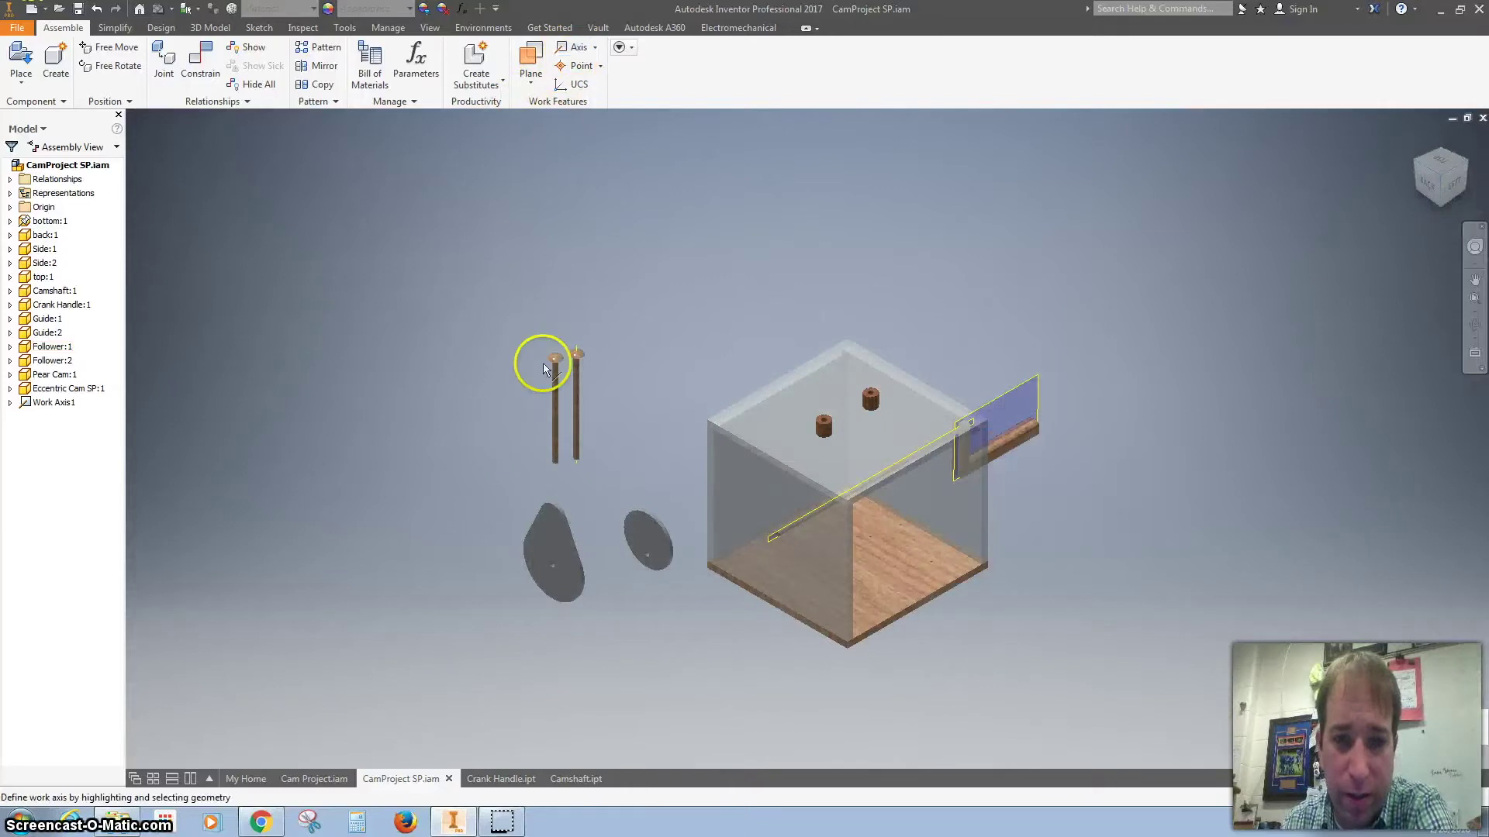
{"action": "left_click", "coordinate": [558, 399]}
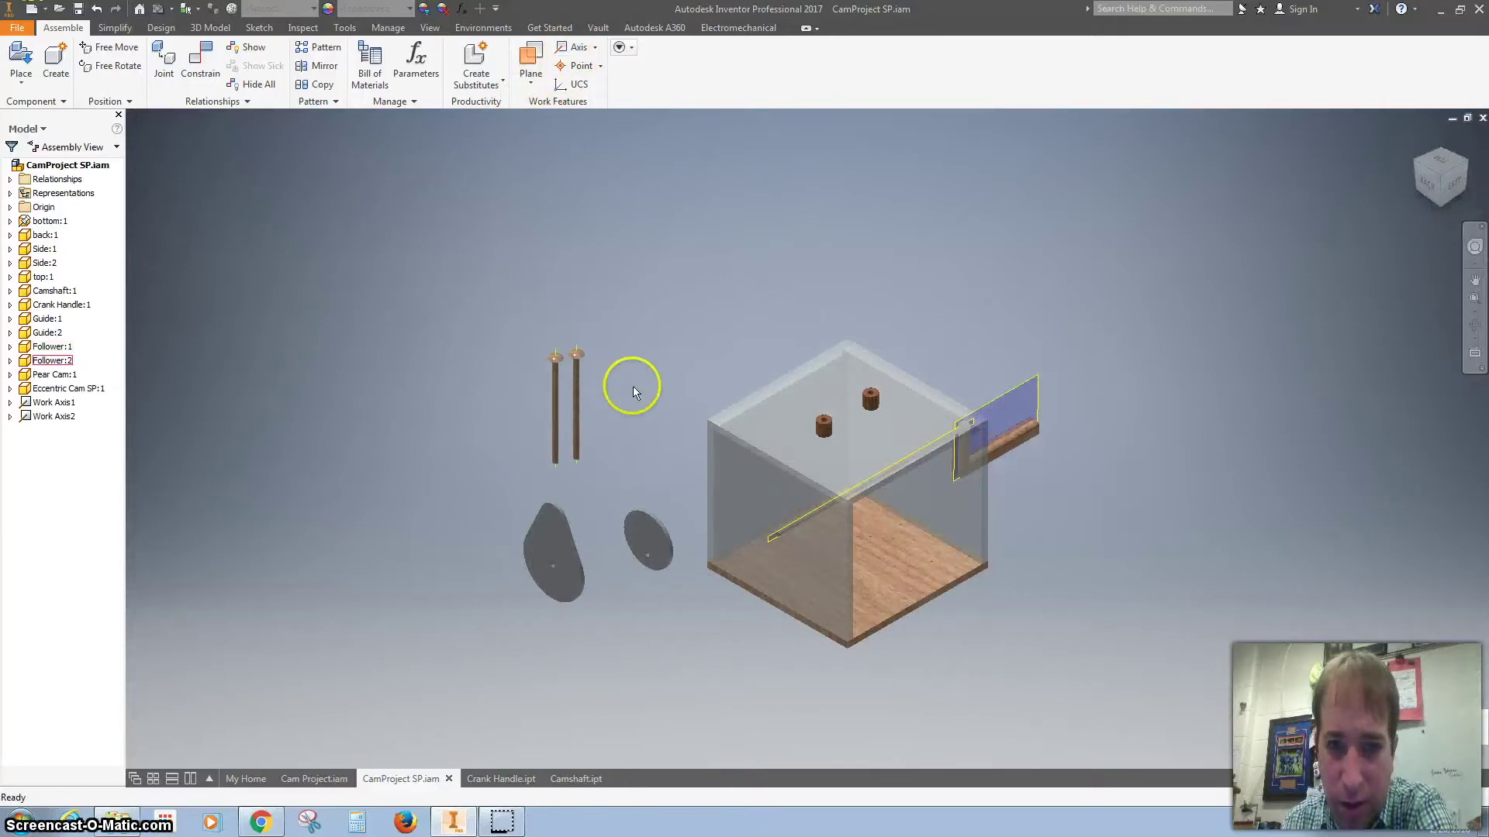
Step: Add work axes through both guide cylinder holes on the box top
{"action": "scroll", "coordinate": [814, 419], "scroll_direction": "up", "scroll_amount": 2}
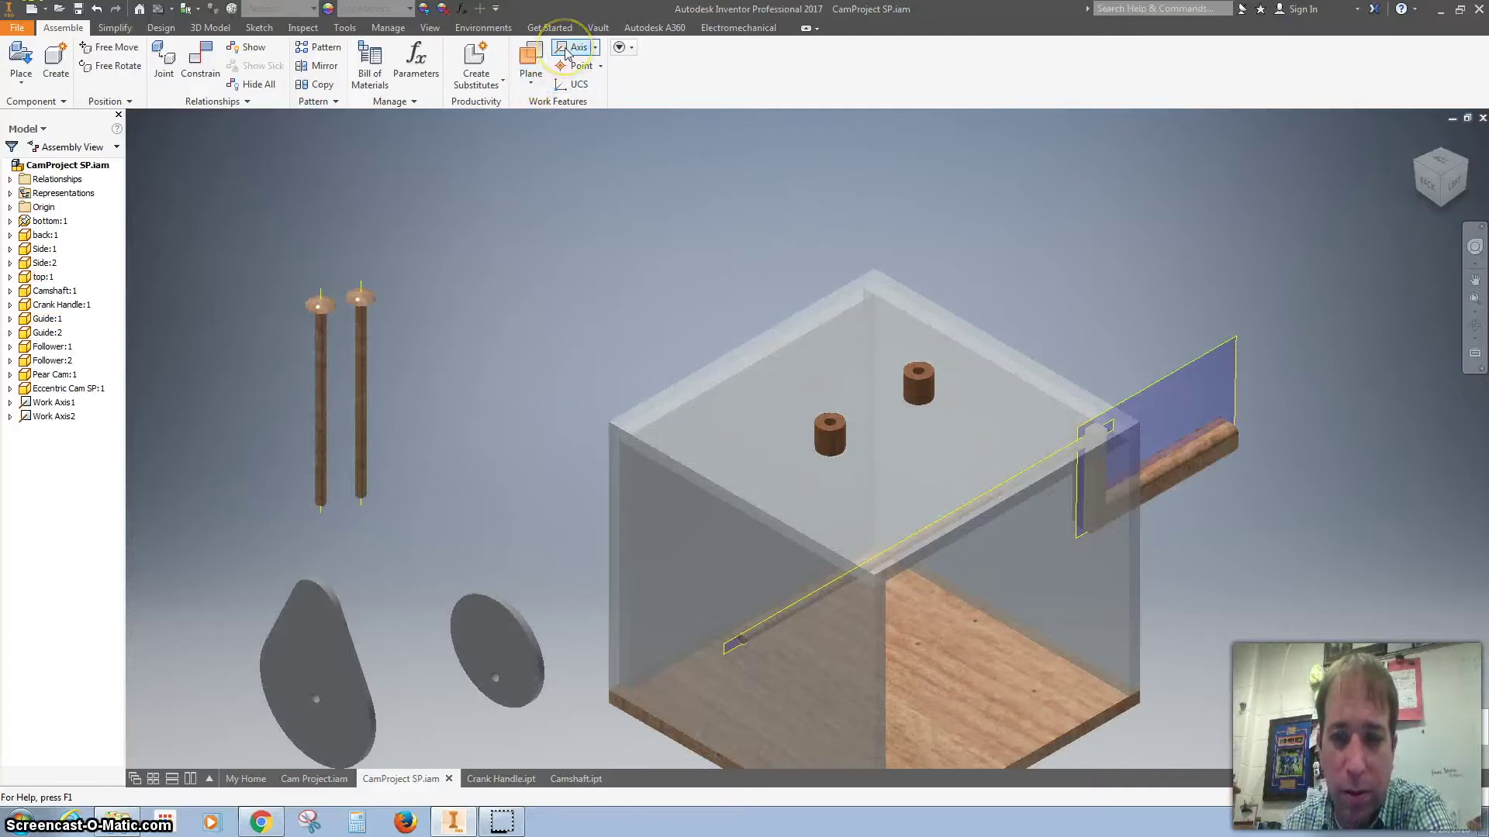
{"action": "left_click", "coordinate": [827, 425]}
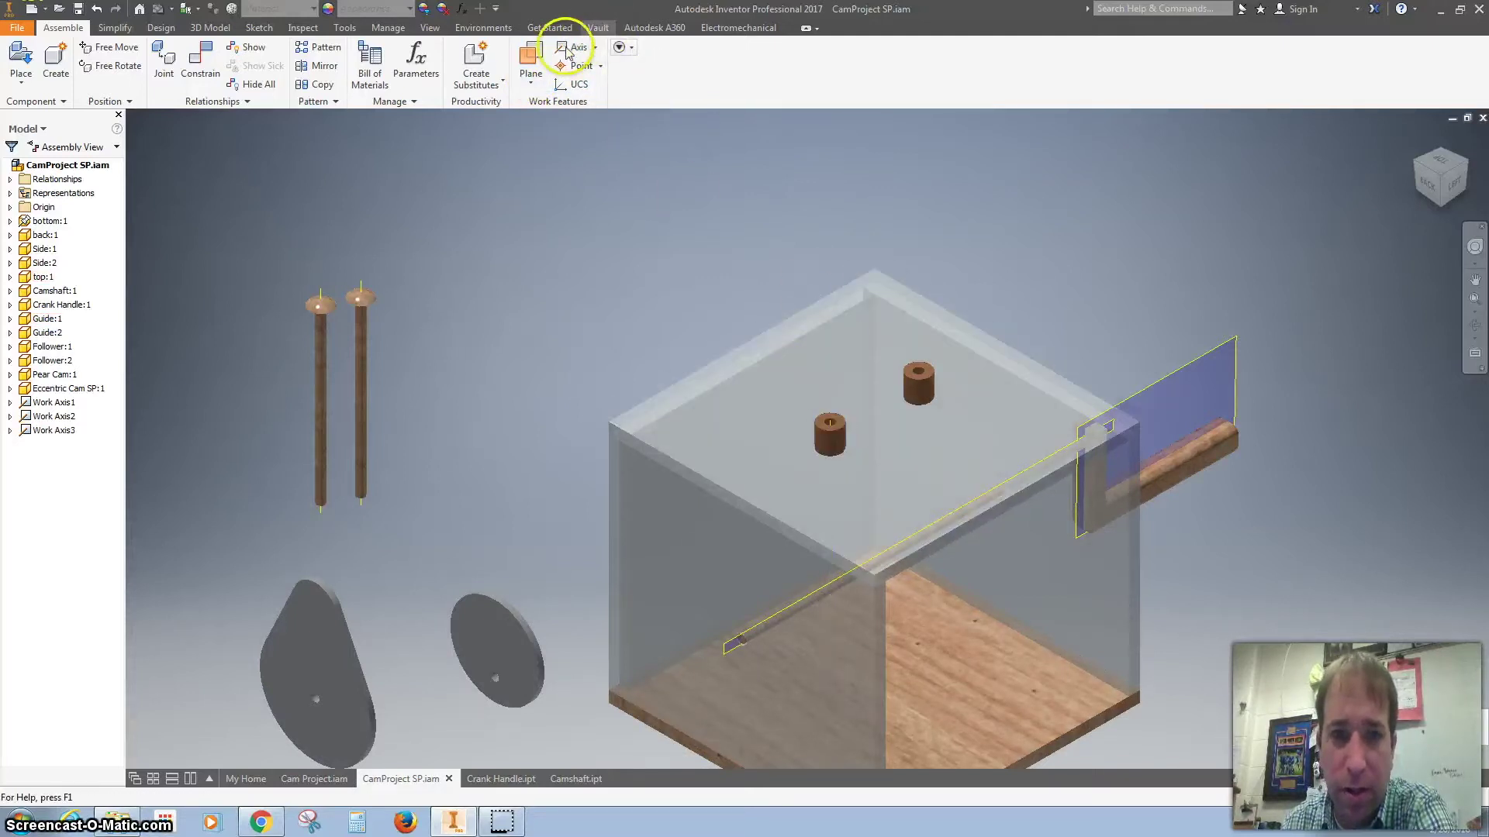
{"action": "left_click", "coordinate": [570, 48]}
{"action": "left_click", "coordinate": [921, 379]}
{"action": "middle_click_drag", "start_coordinate": [399, 166], "coordinate": [641, 316]}
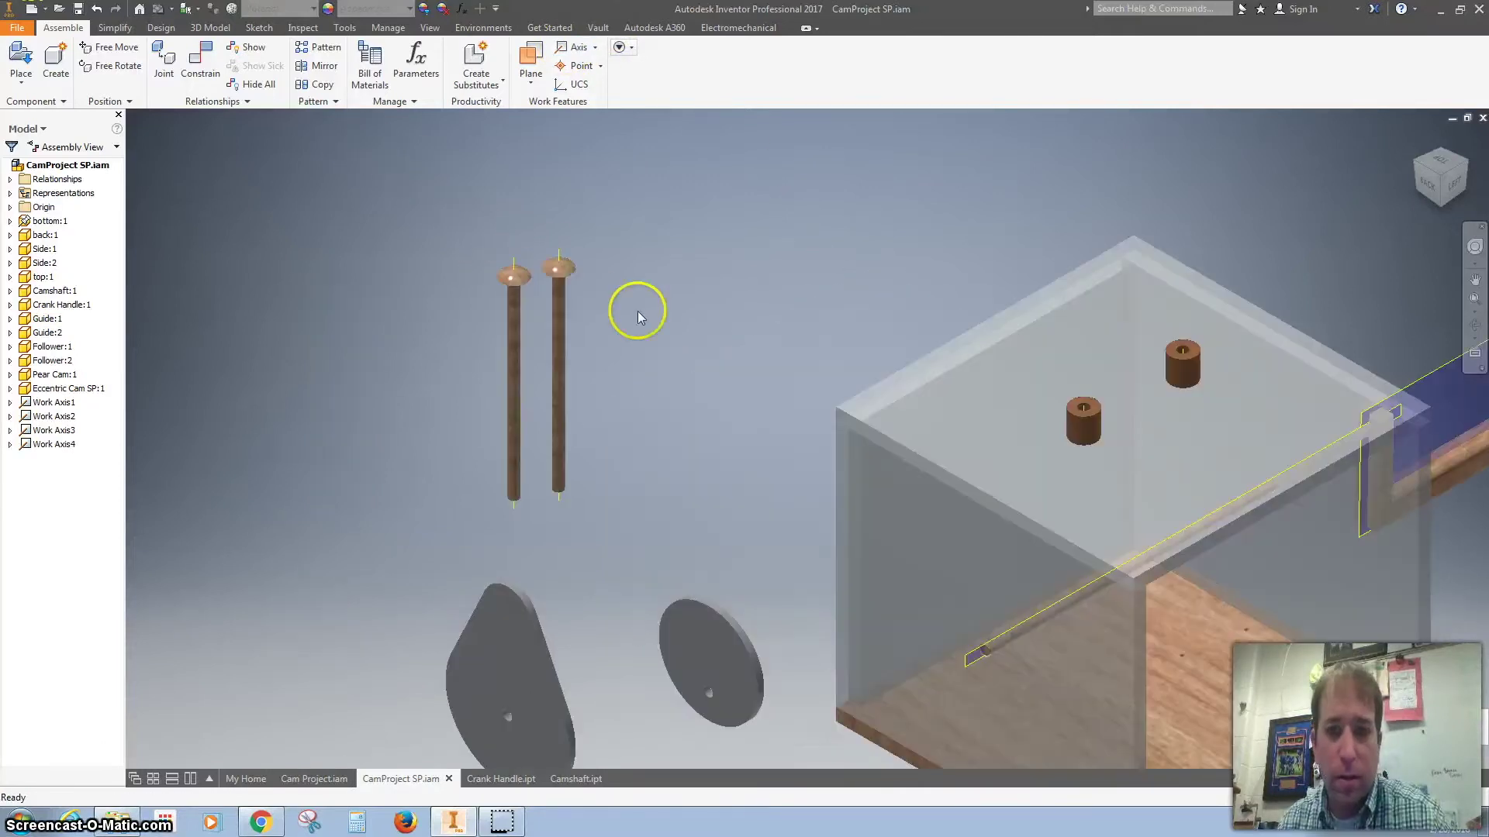
Step: Free-rotate Follower:2 to flip it head-down, then drag it away from the other rod
{"action": "left_click", "coordinate": [562, 324]}
{"action": "right_click", "coordinate": [562, 325]}
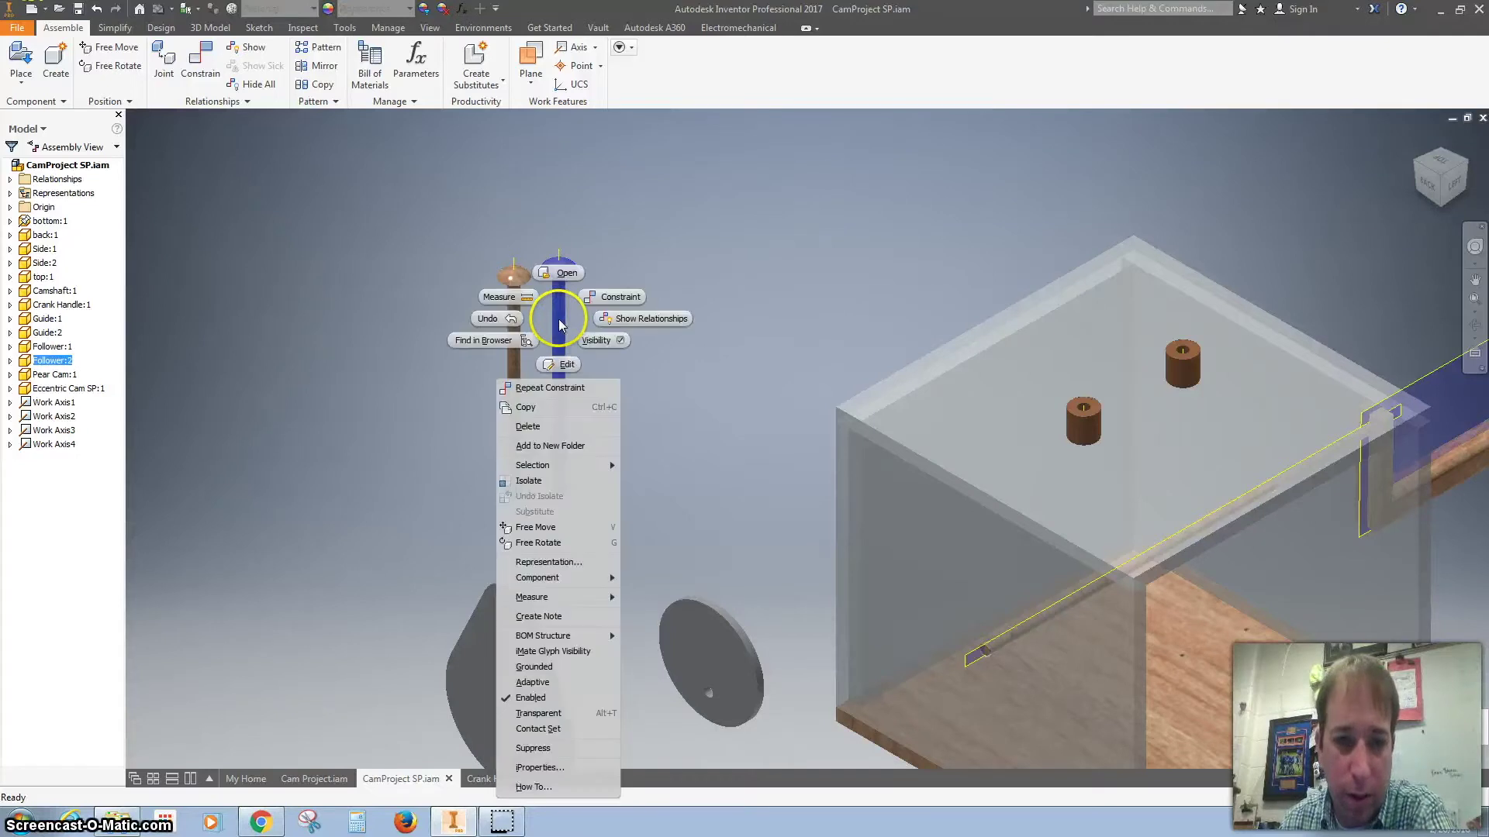
{"action": "left_click", "coordinate": [552, 542]}
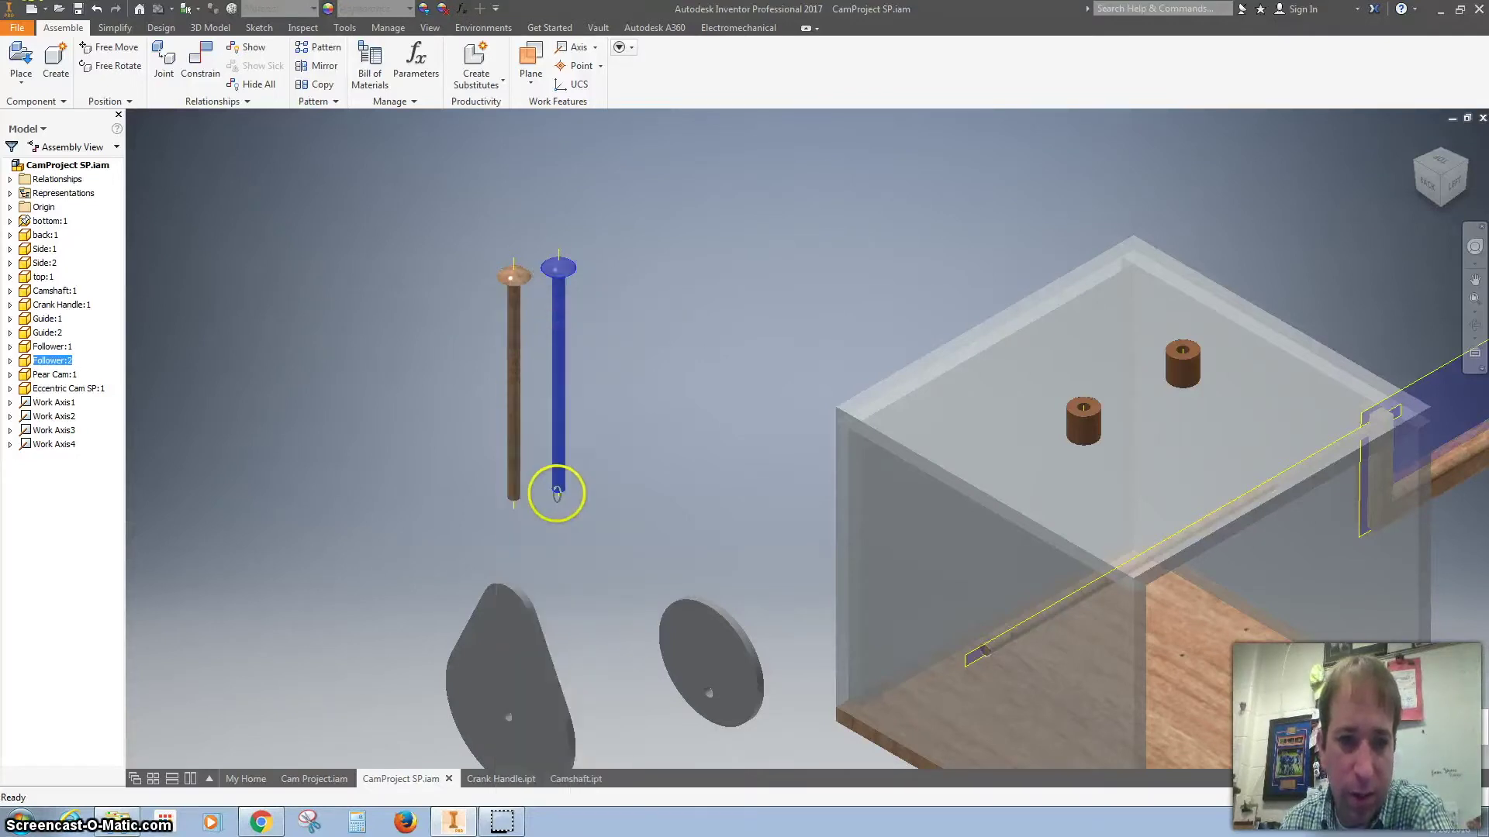
{"action": "left_click_drag", "start_coordinate": [560, 455], "coordinate": [617, 427]}
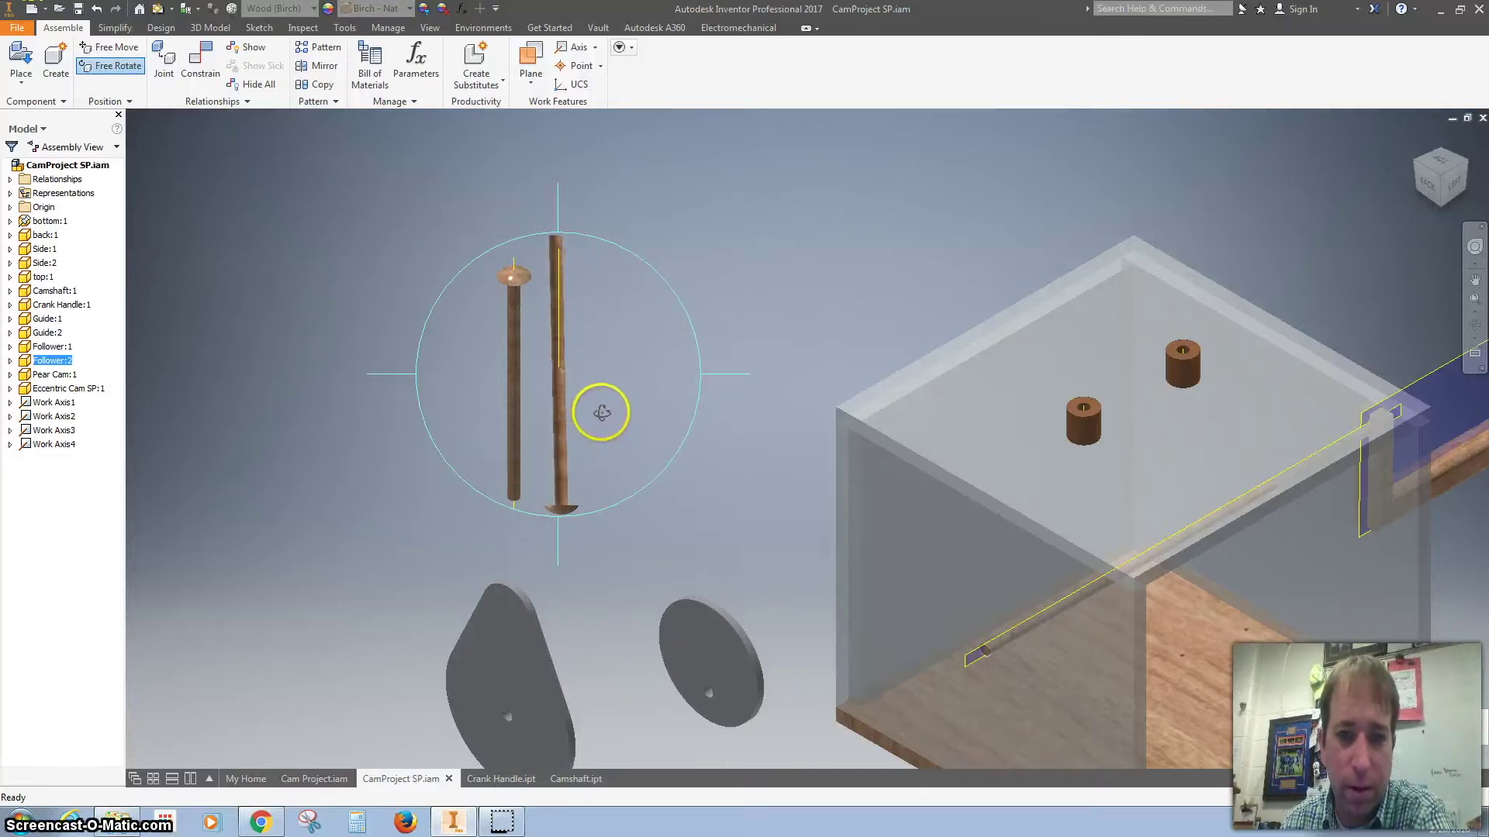
{"action": "right_click", "coordinate": [631, 379]}
{"action": "left_click", "coordinate": [682, 375]}
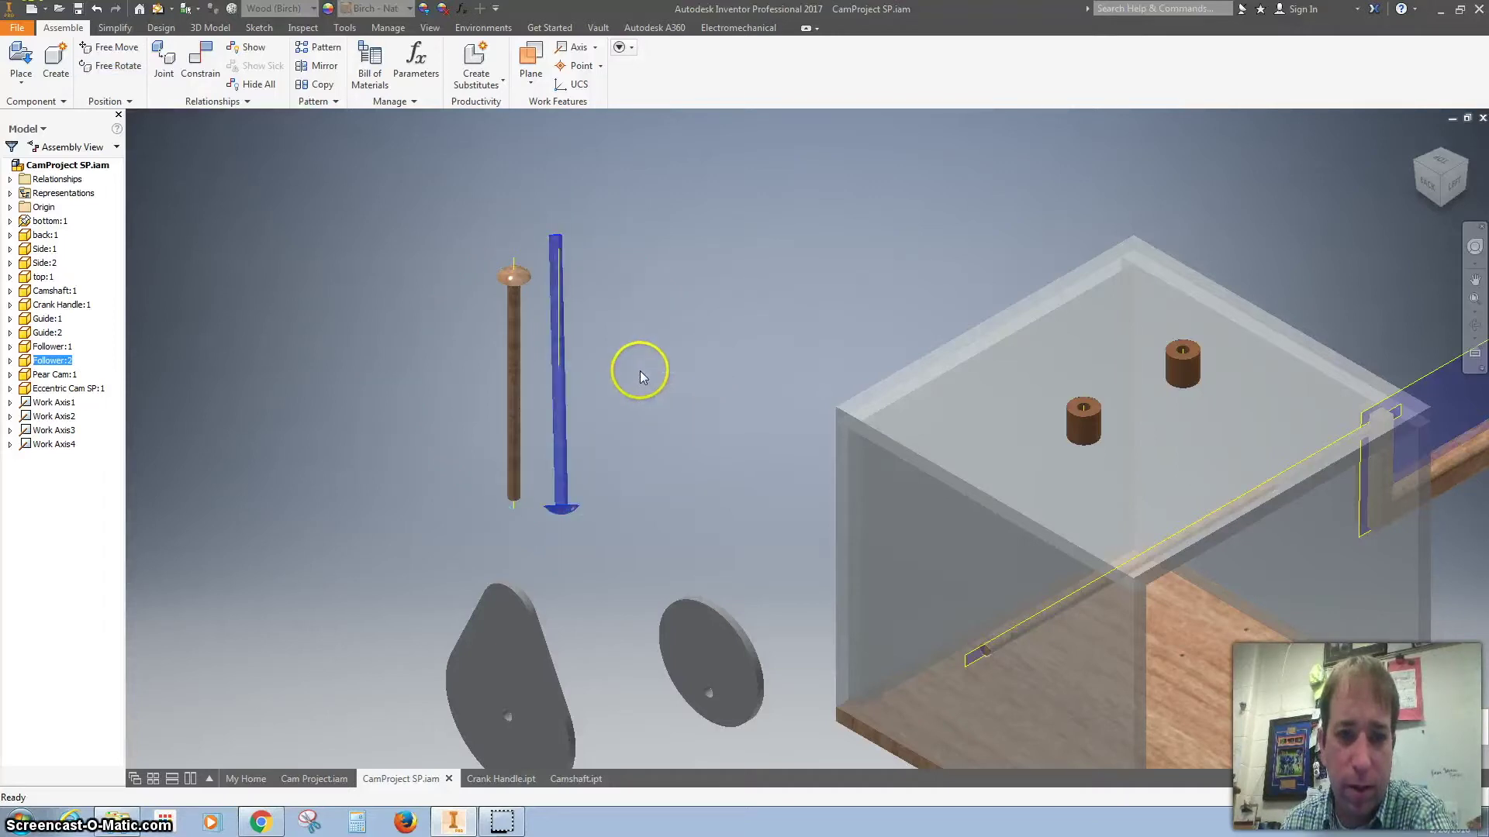
{"action": "left_click_drag", "start_coordinate": [558, 512], "coordinate": [611, 505]}
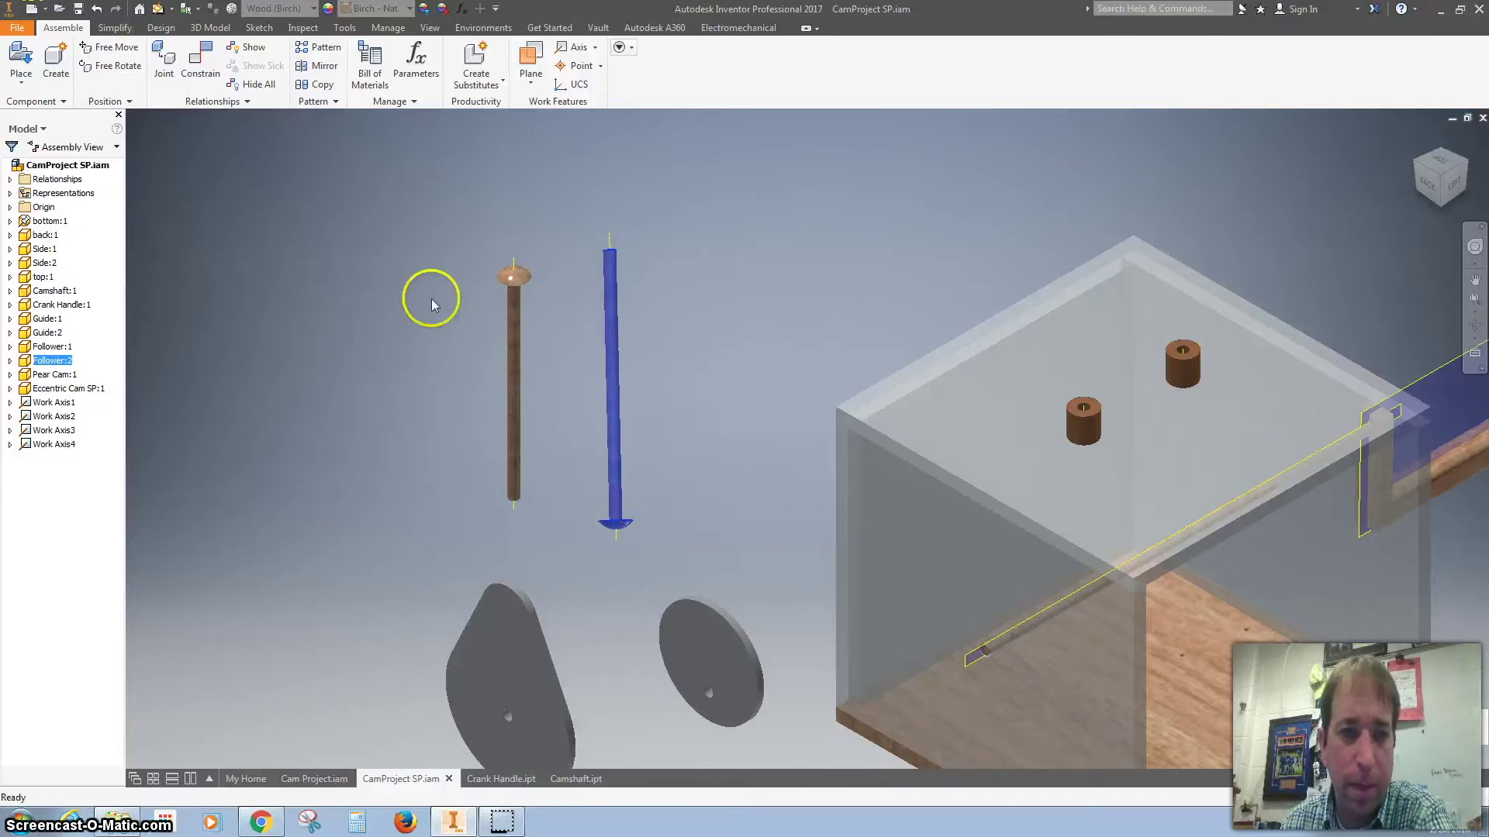
Step: Mate Follower:2's axis to the nearer guide cylinder's axis
{"action": "left_click", "coordinate": [200, 62]}
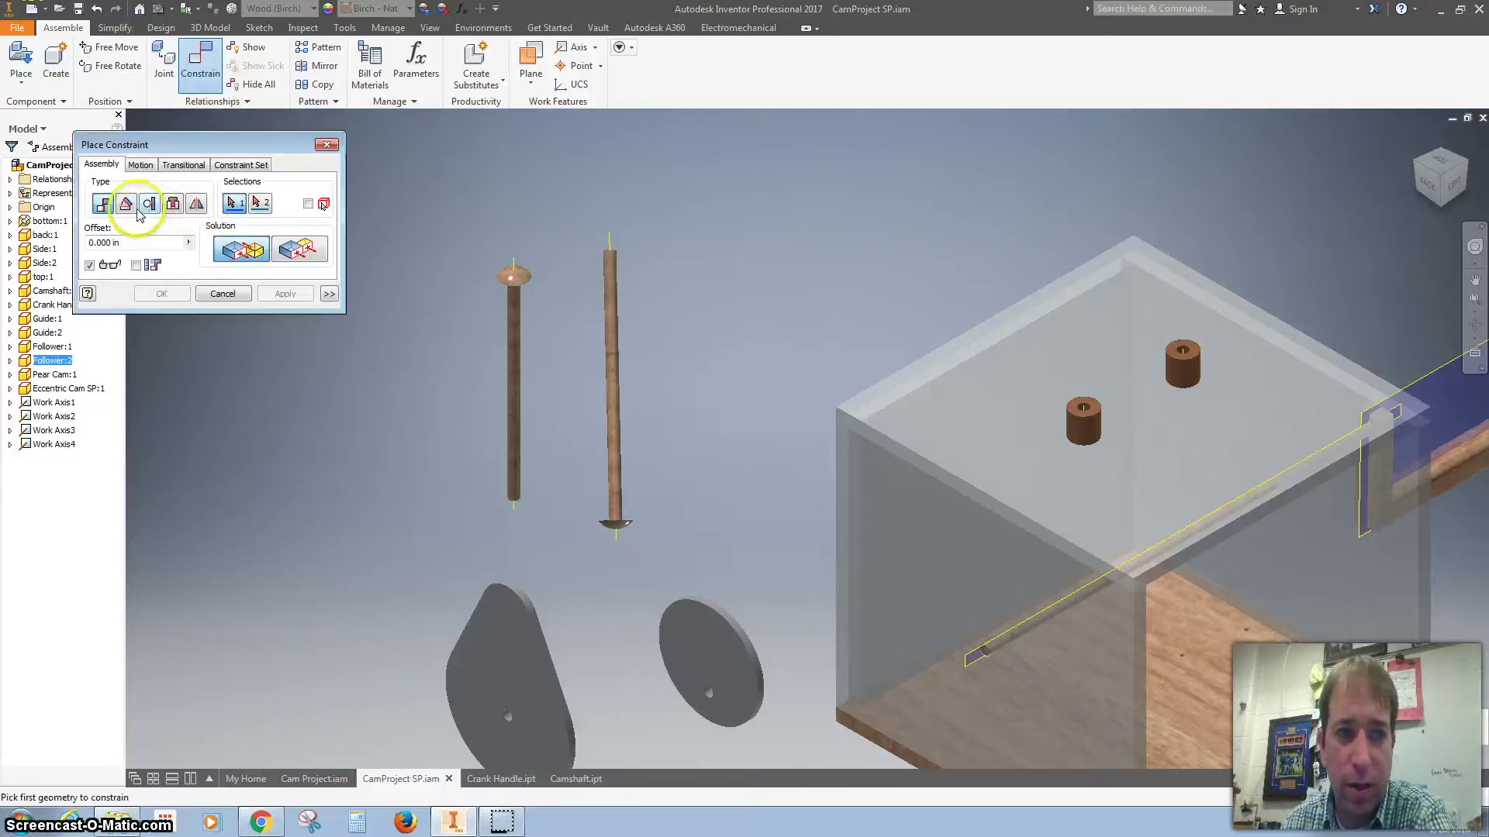
{"action": "left_click", "coordinate": [609, 271]}
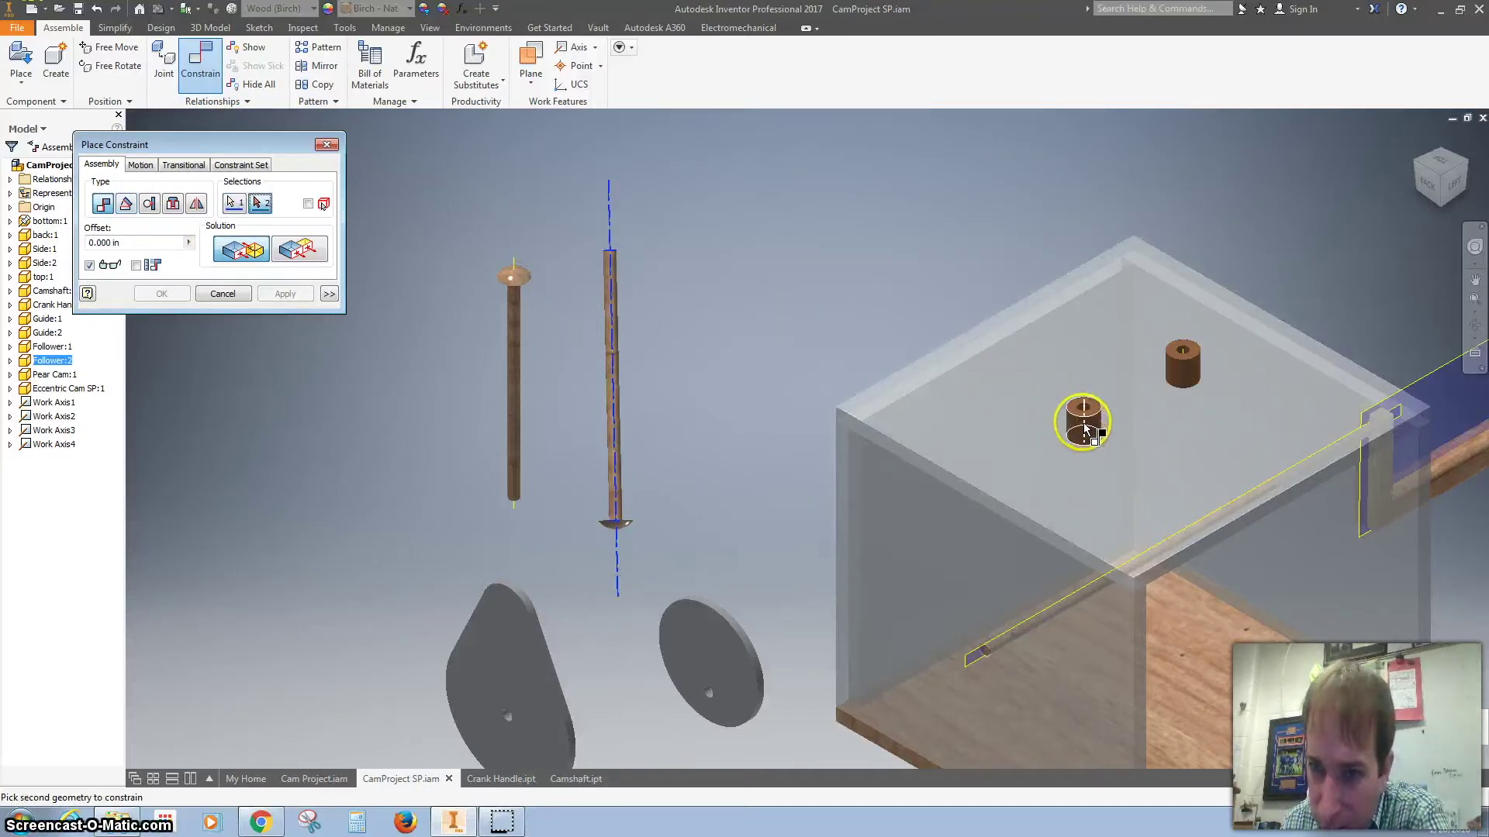
{"action": "left_click", "coordinate": [1084, 429]}
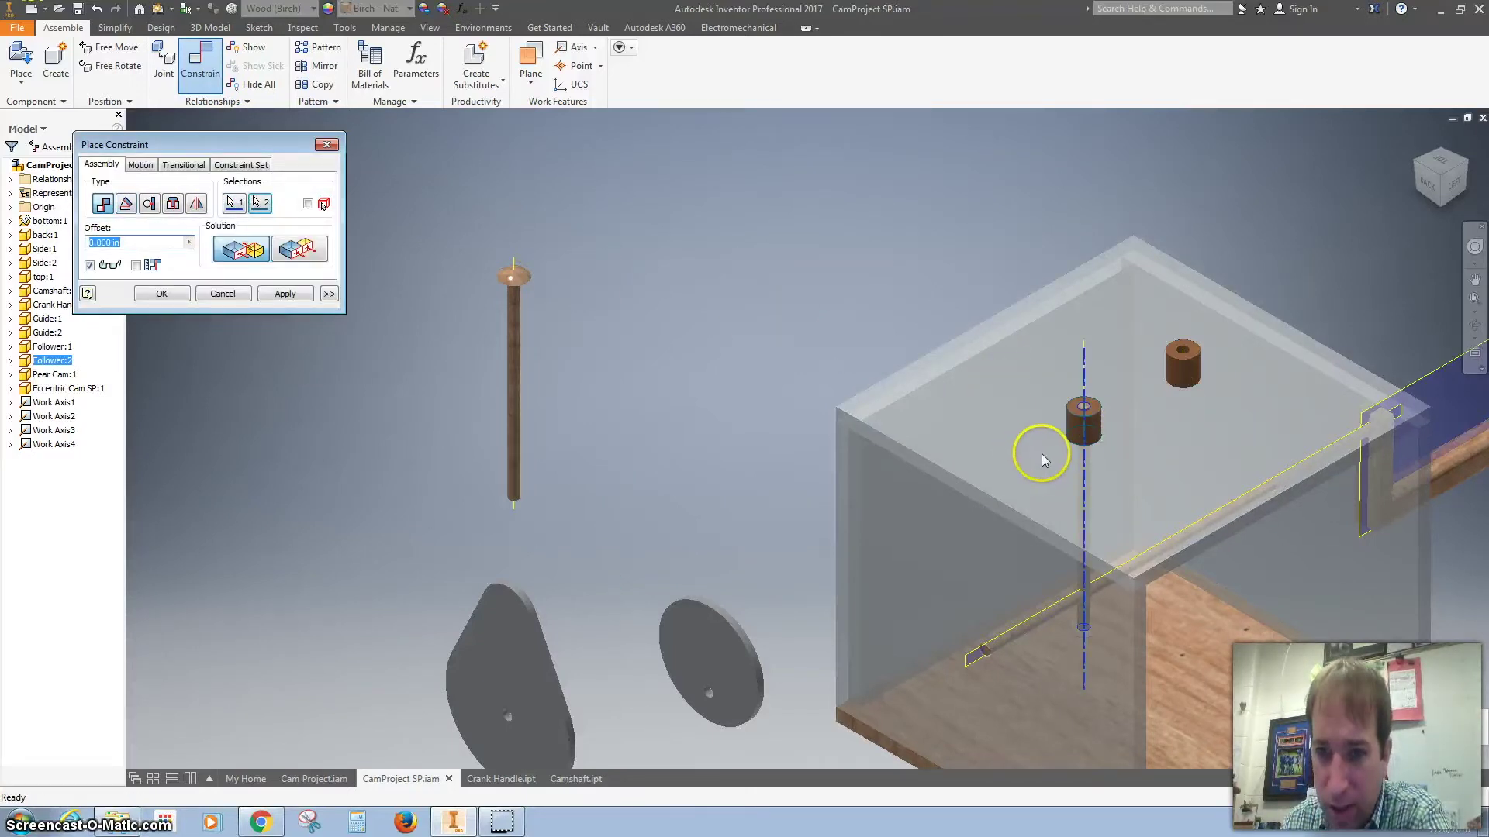
{"action": "middle_click_drag", "start_coordinate": [1063, 508], "coordinate": [995, 407]}
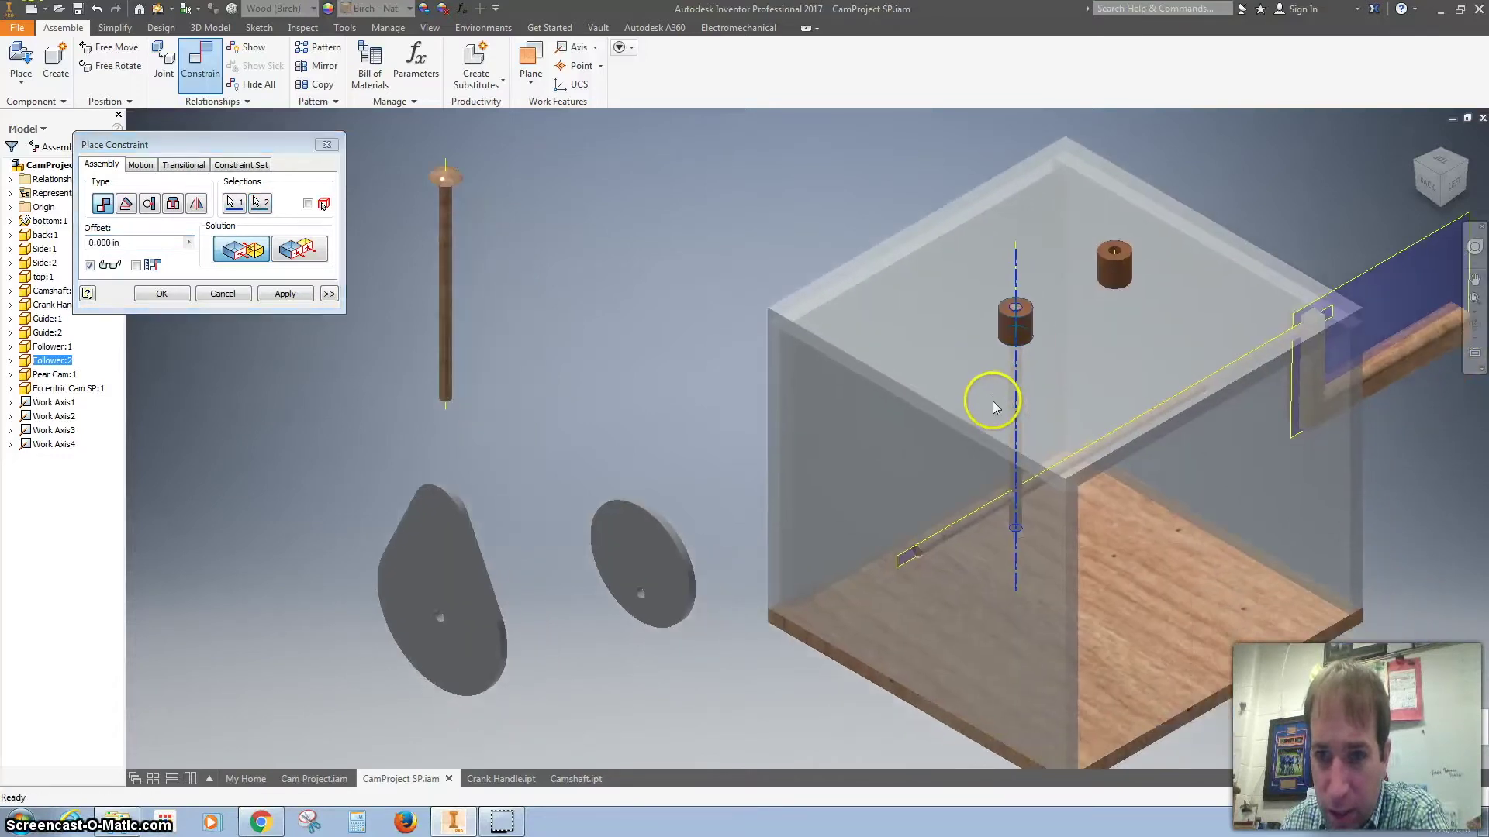
{"action": "left_click", "coordinate": [298, 298]}
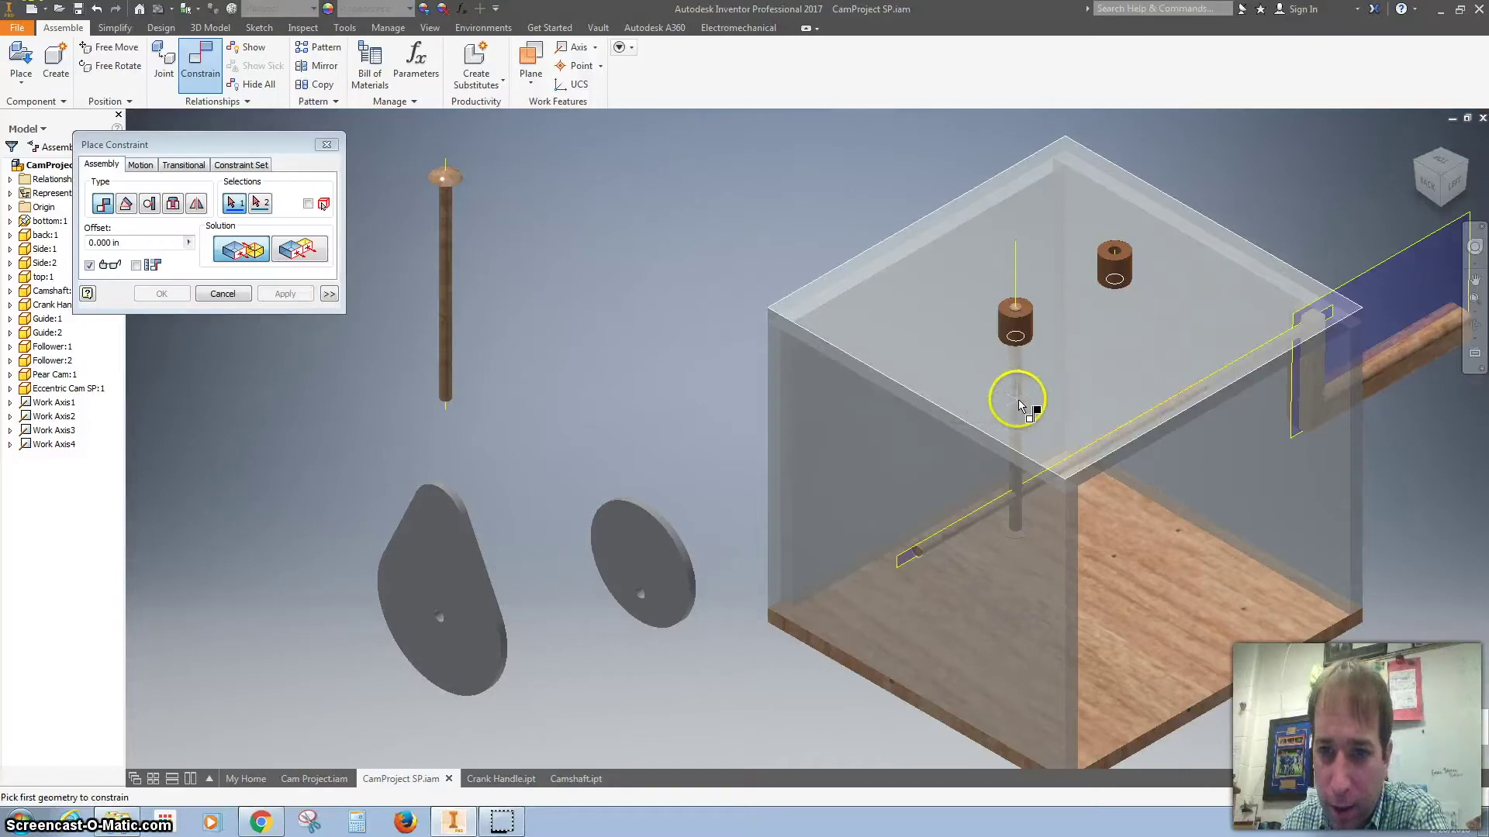
Step: Slide Follower:2 upward so its shaft rises above the guide cylinder on the box top
{"action": "key", "text": "Escape"}
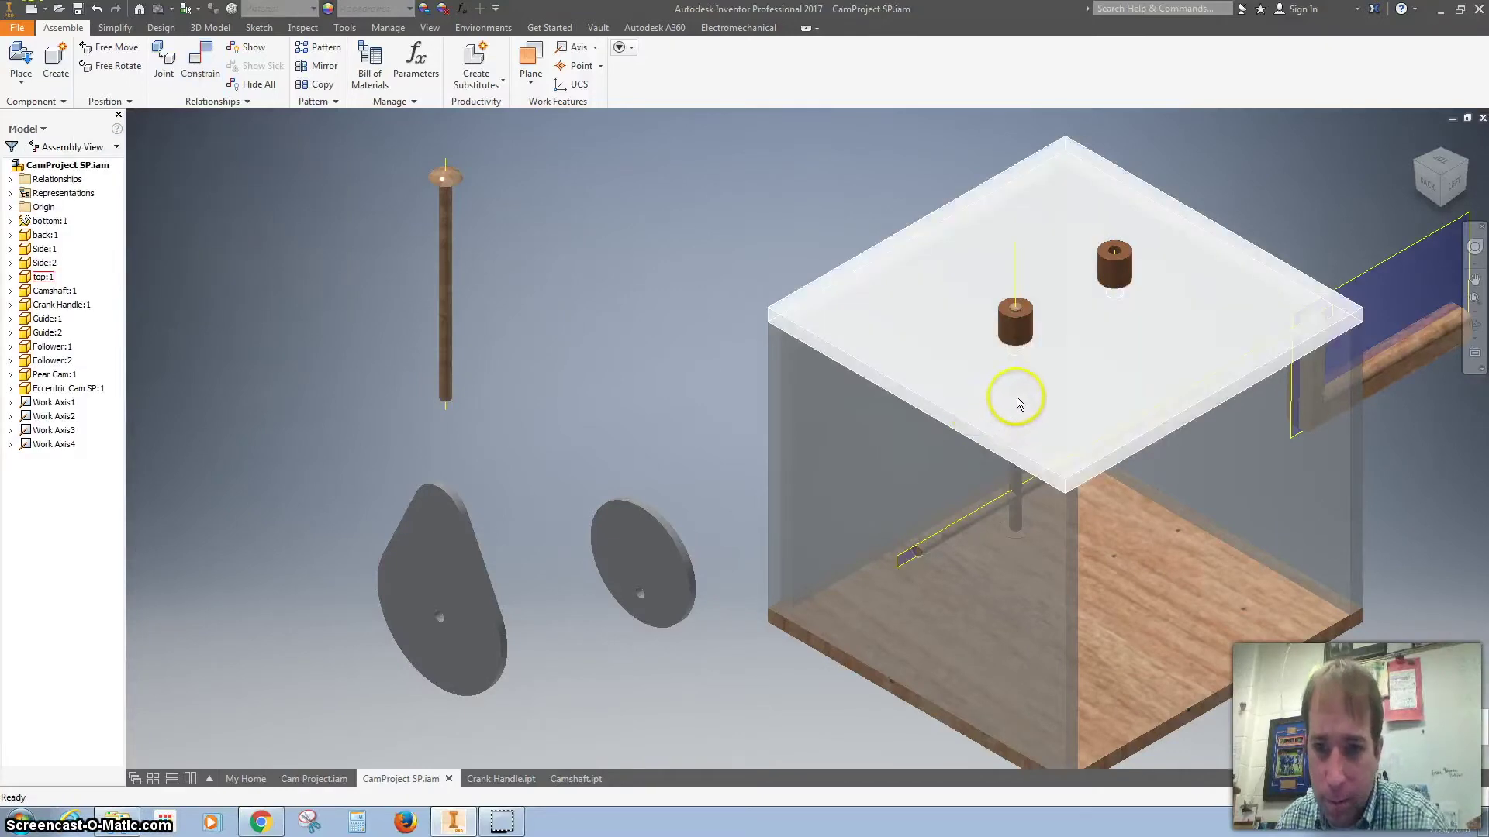
{"action": "key", "text": "F4"}
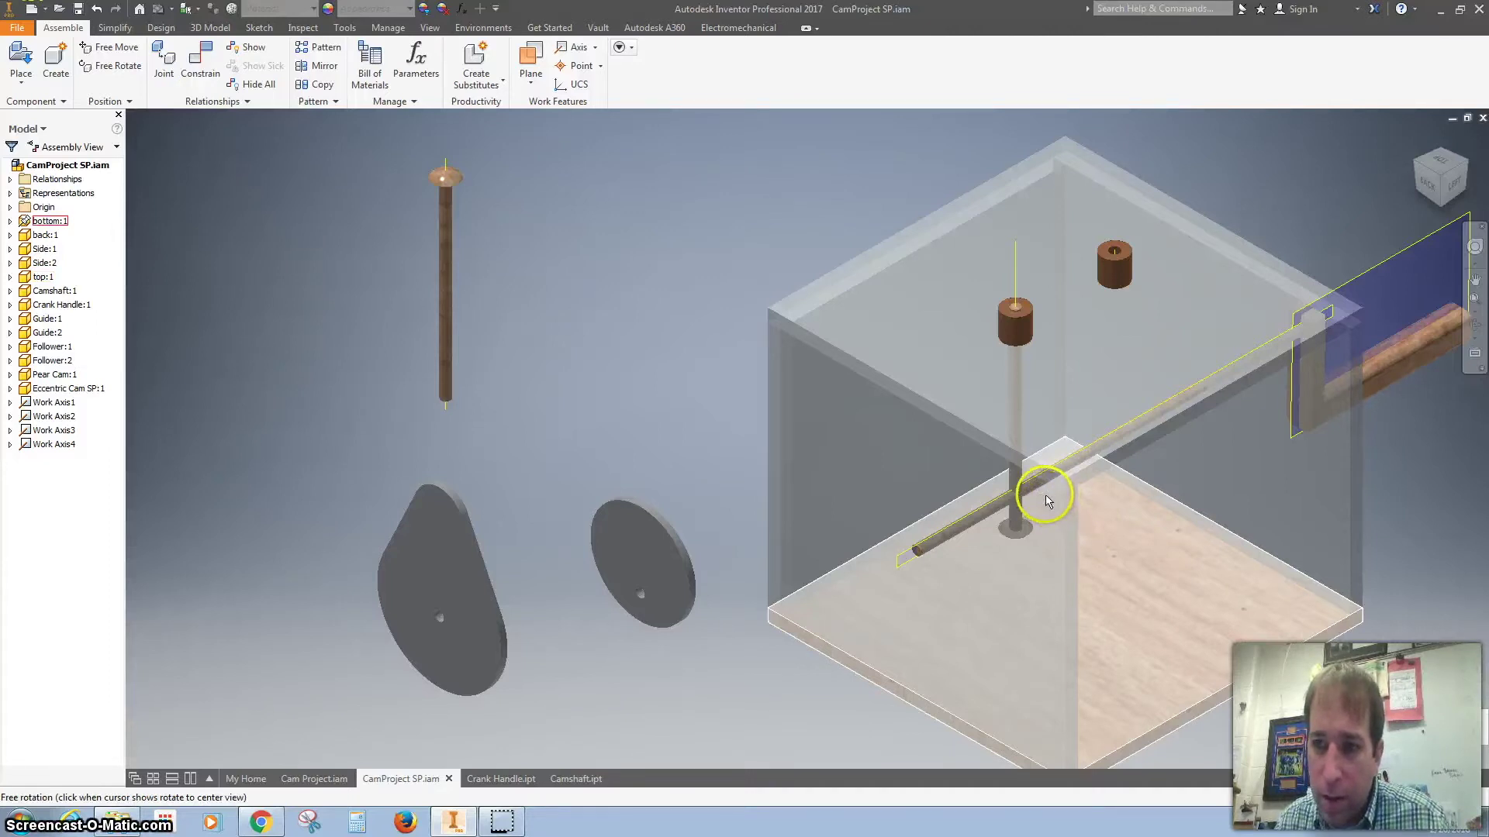
{"action": "left_click_drag", "start_coordinate": [1050, 505], "coordinate": [768, 617]}
{"action": "scroll", "coordinate": [756, 545], "scroll_direction": "up", "scroll_amount": 5}
{"action": "left_click_drag", "start_coordinate": [762, 469], "coordinate": [741, 244]}
{"action": "left_click_drag", "start_coordinate": [1427, 141], "coordinate": [1413, 144]}
{"action": "left_click", "coordinate": [1415, 141]}
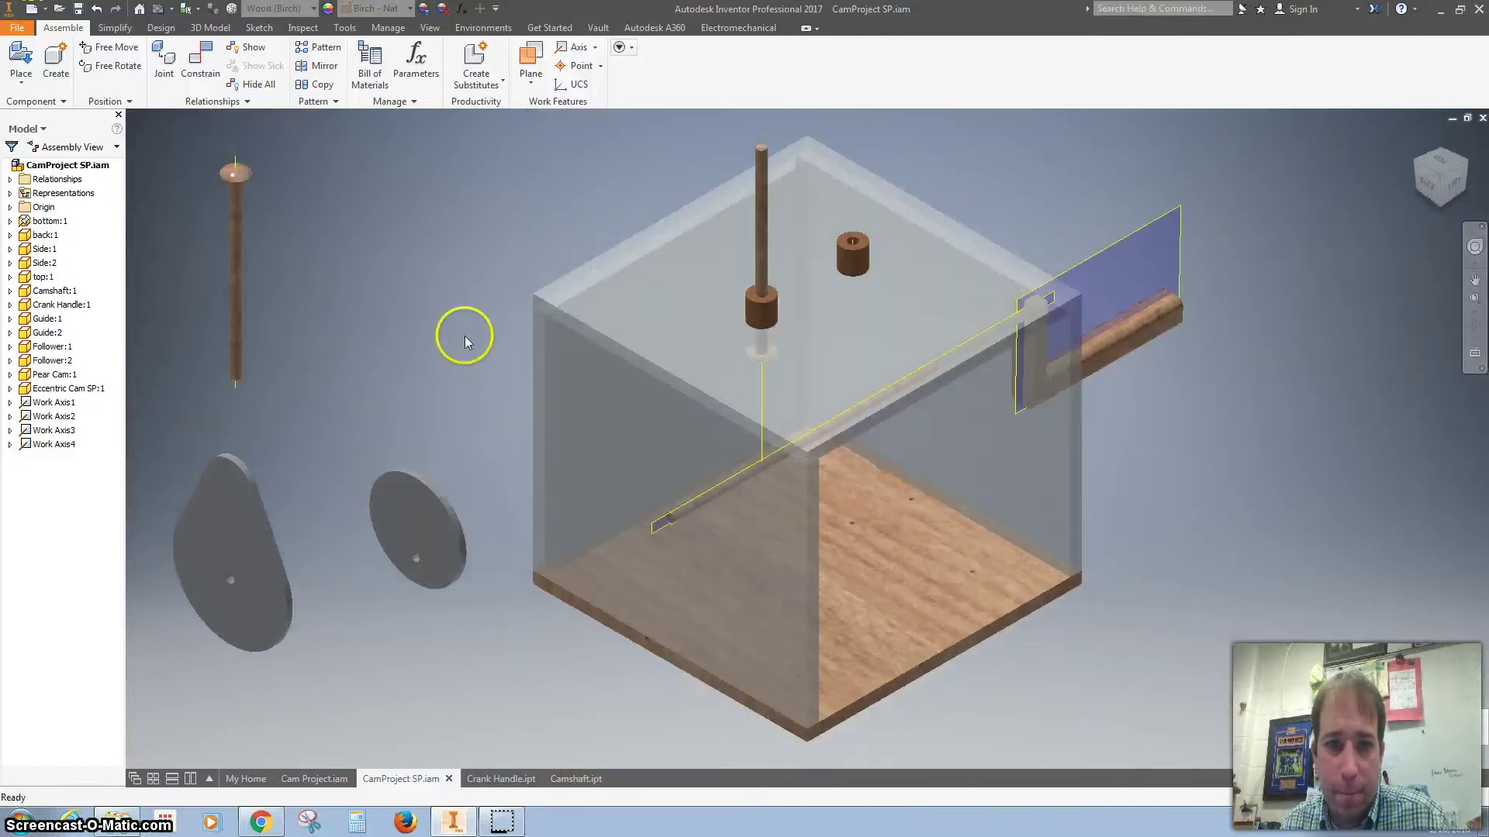
Step: Free-rotate Follower:1 to flip it head-down
{"action": "right_click", "coordinate": [234, 237]}
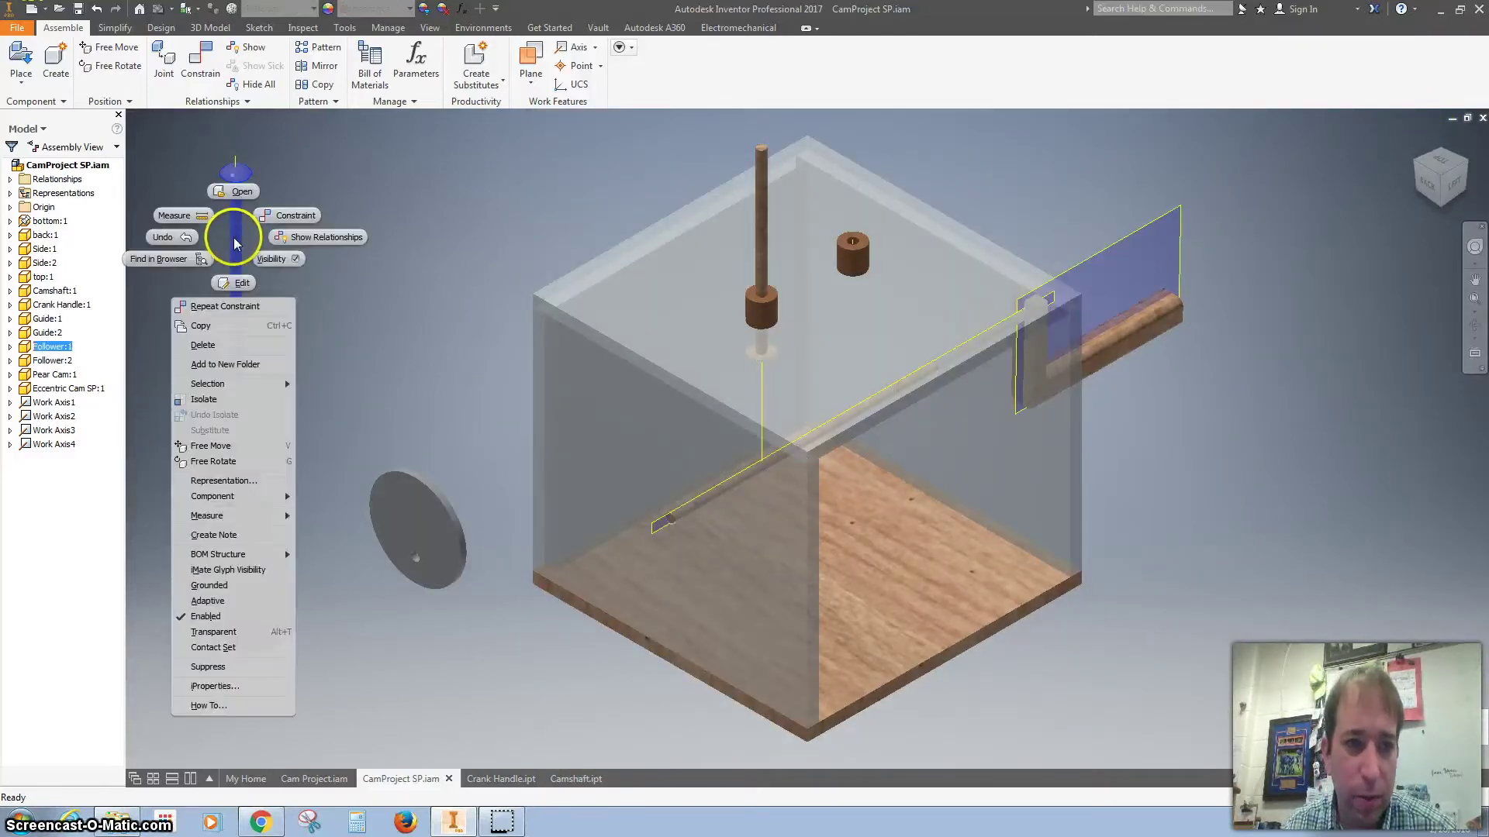
{"action": "left_click", "coordinate": [224, 461]}
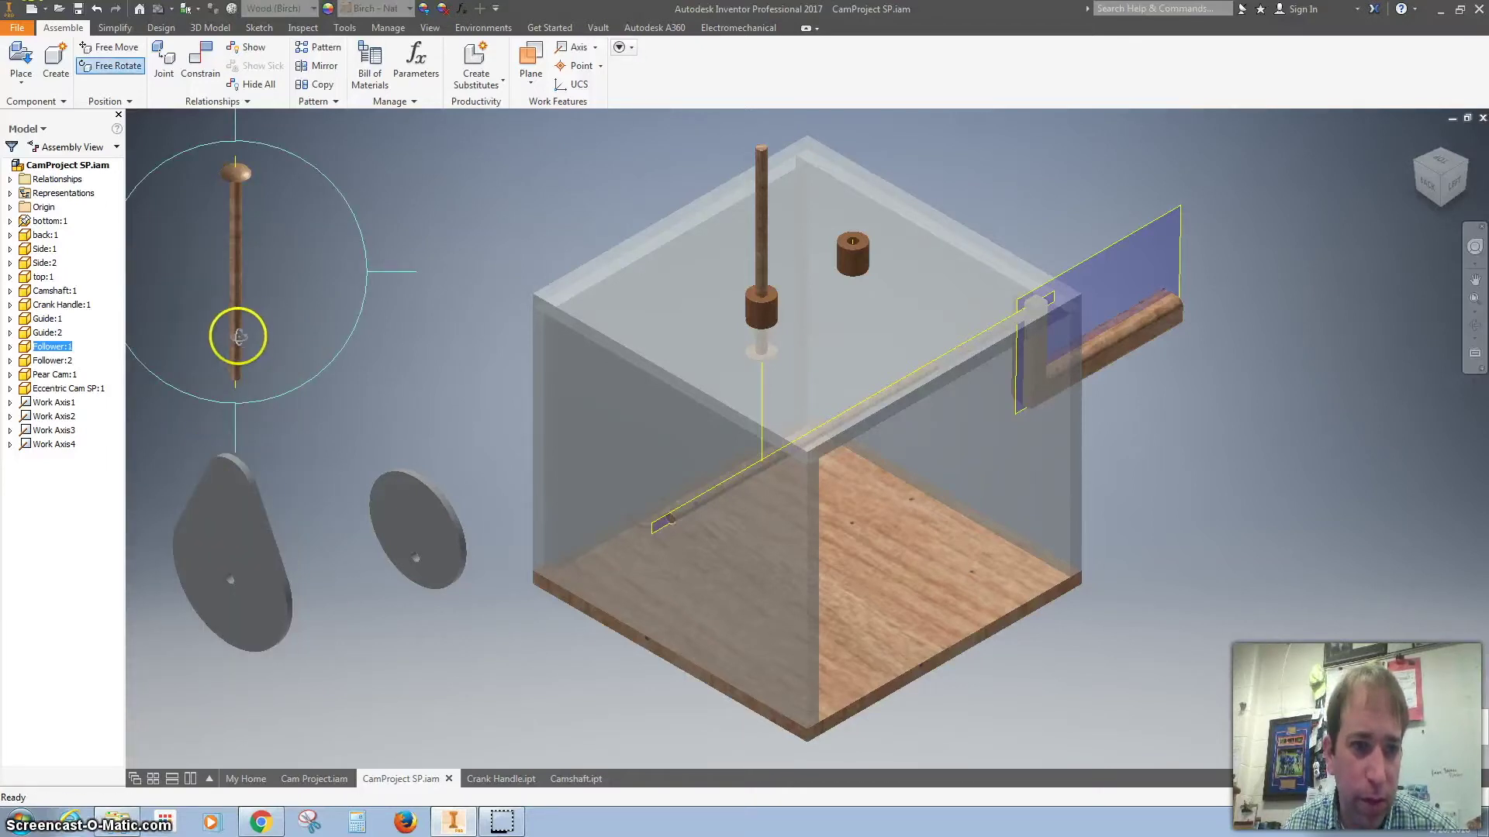
{"action": "left_click_drag", "start_coordinate": [254, 312], "coordinate": [236, 211]}
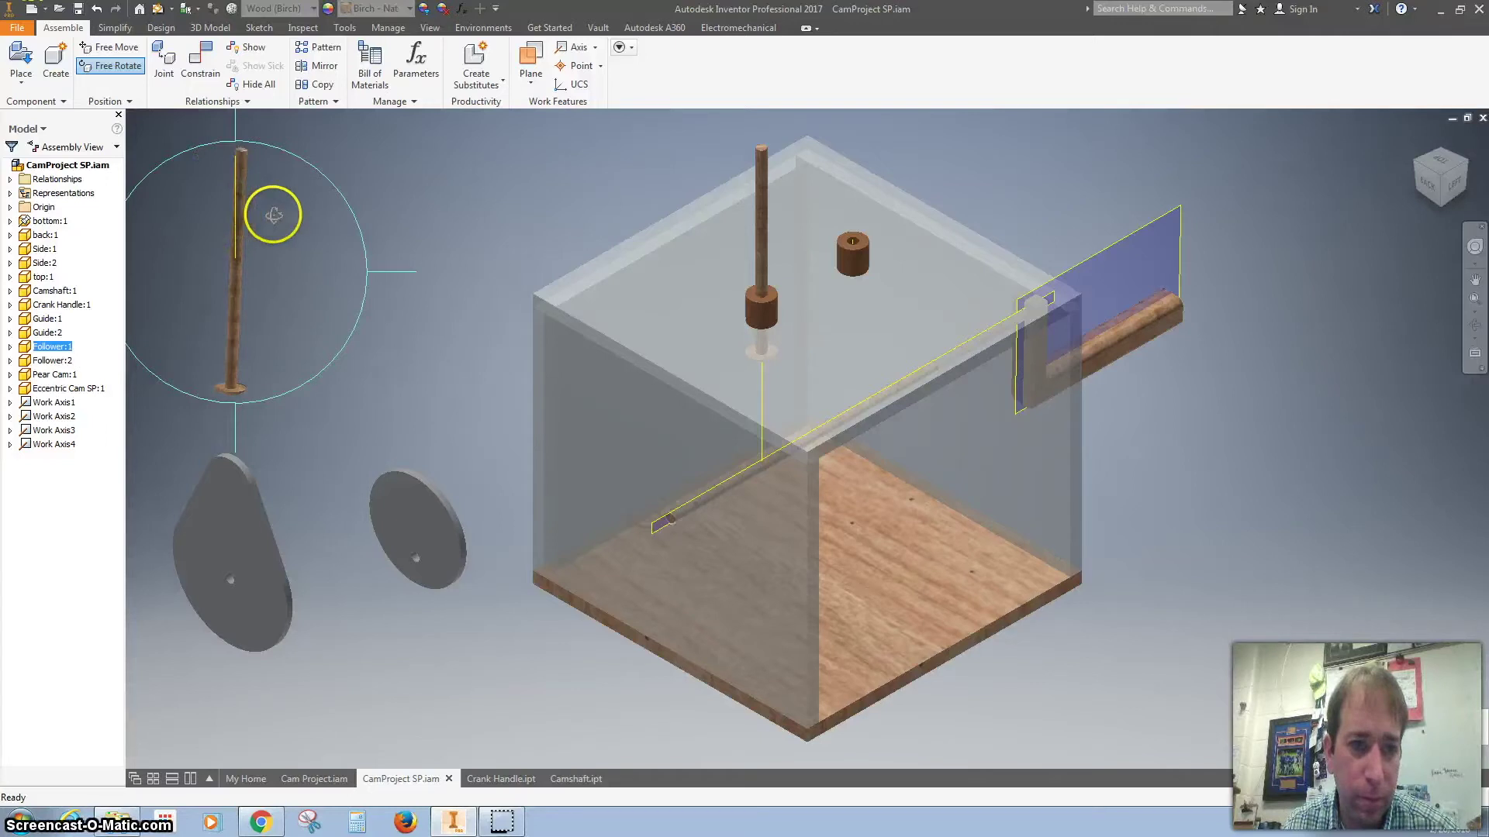
{"action": "right_click", "coordinate": [274, 215]}
{"action": "left_click", "coordinate": [325, 217]}
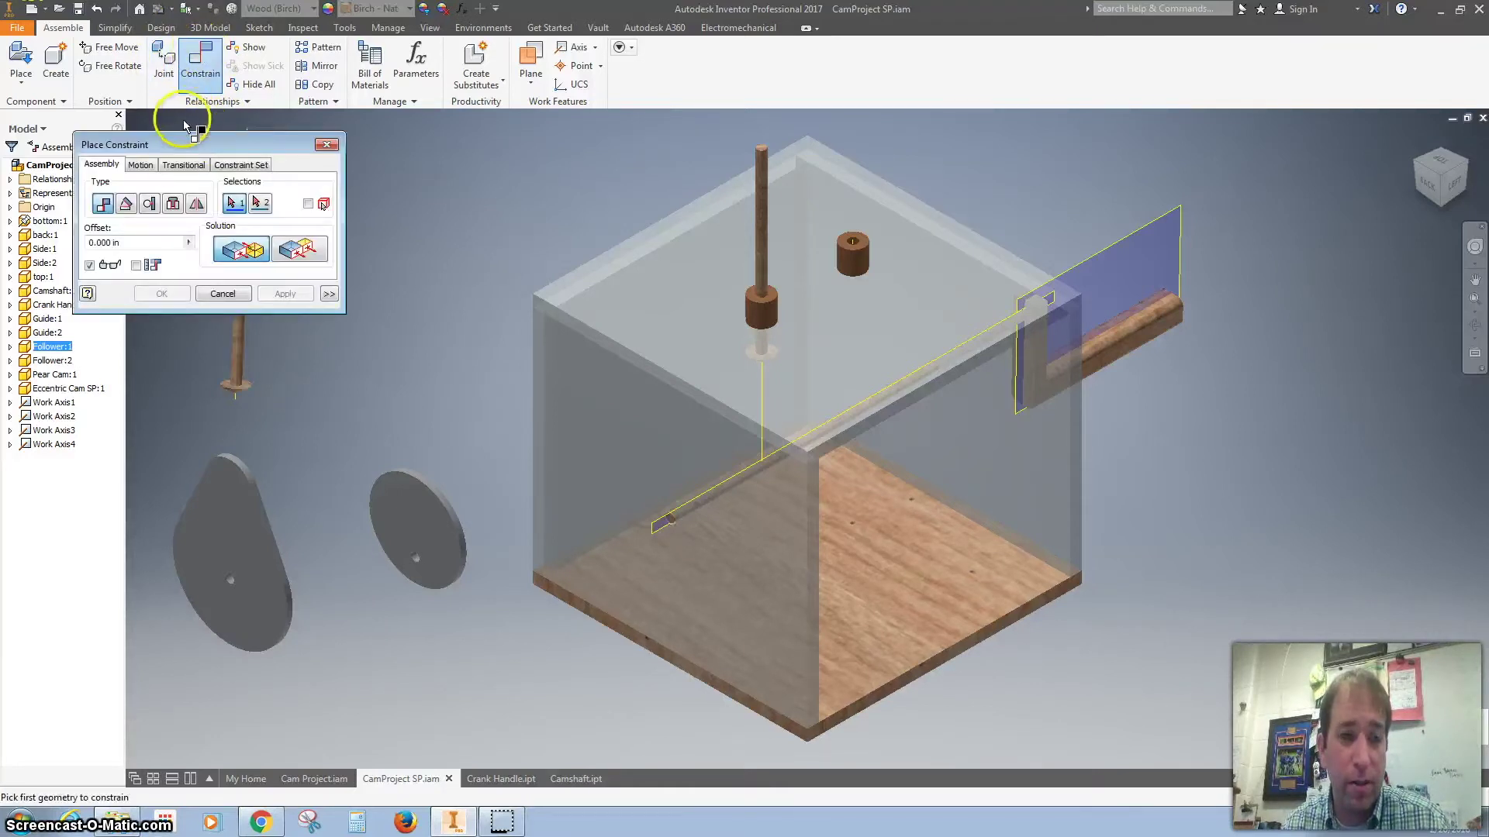
Step: Align Follower:1's shaft axis with the top guide cylinder's axis and finish the constraint
{"action": "left_click", "coordinate": [238, 362]}
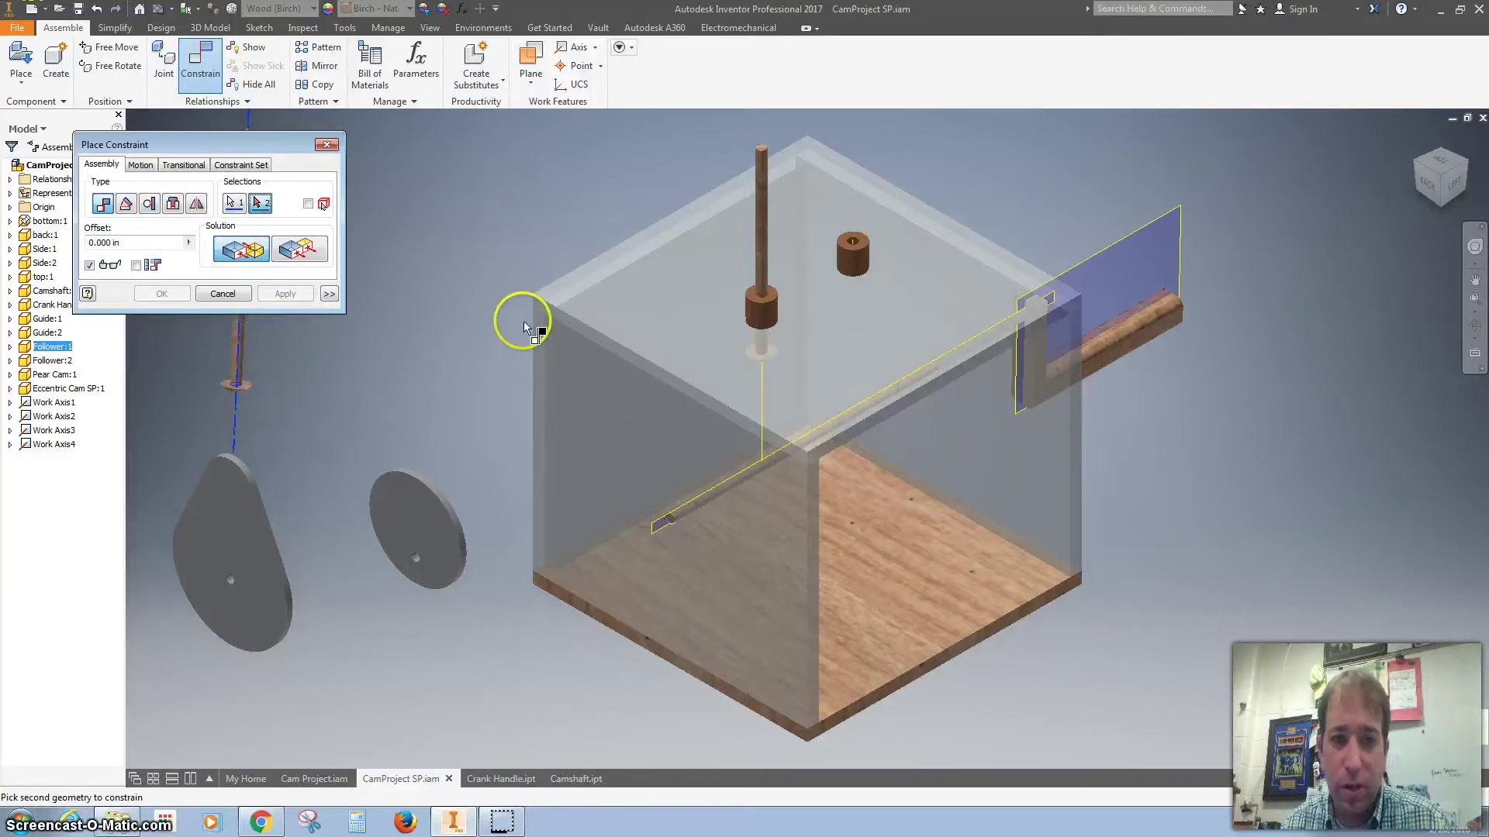
{"action": "scroll", "coordinate": [853, 257], "scroll_direction": "down", "scroll_amount": 3}
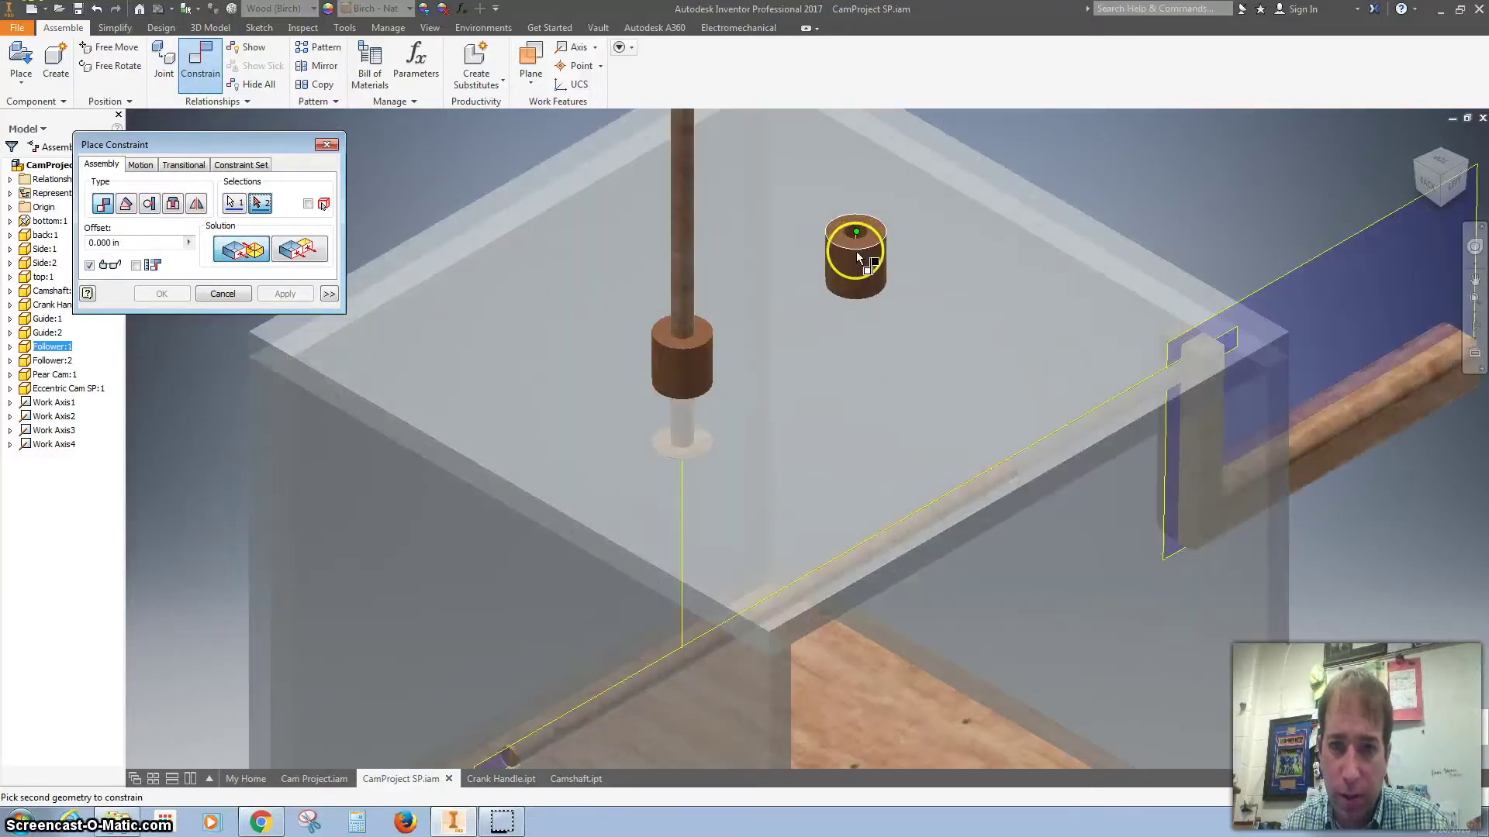
{"action": "left_click", "coordinate": [857, 266]}
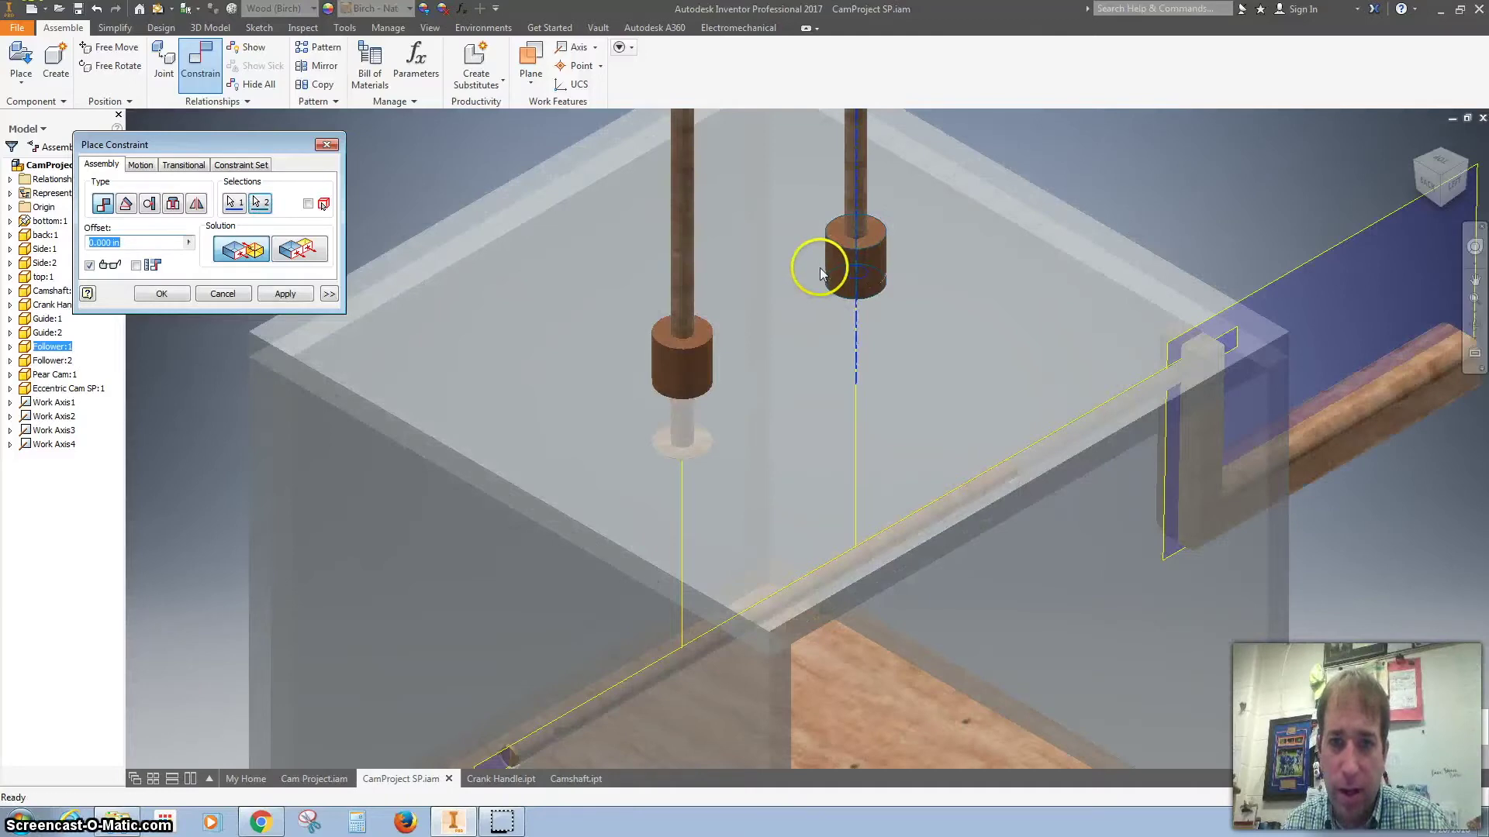
{"action": "scroll", "coordinate": [821, 267], "scroll_direction": "up", "scroll_amount": 5}
{"action": "left_click", "coordinate": [285, 293]}
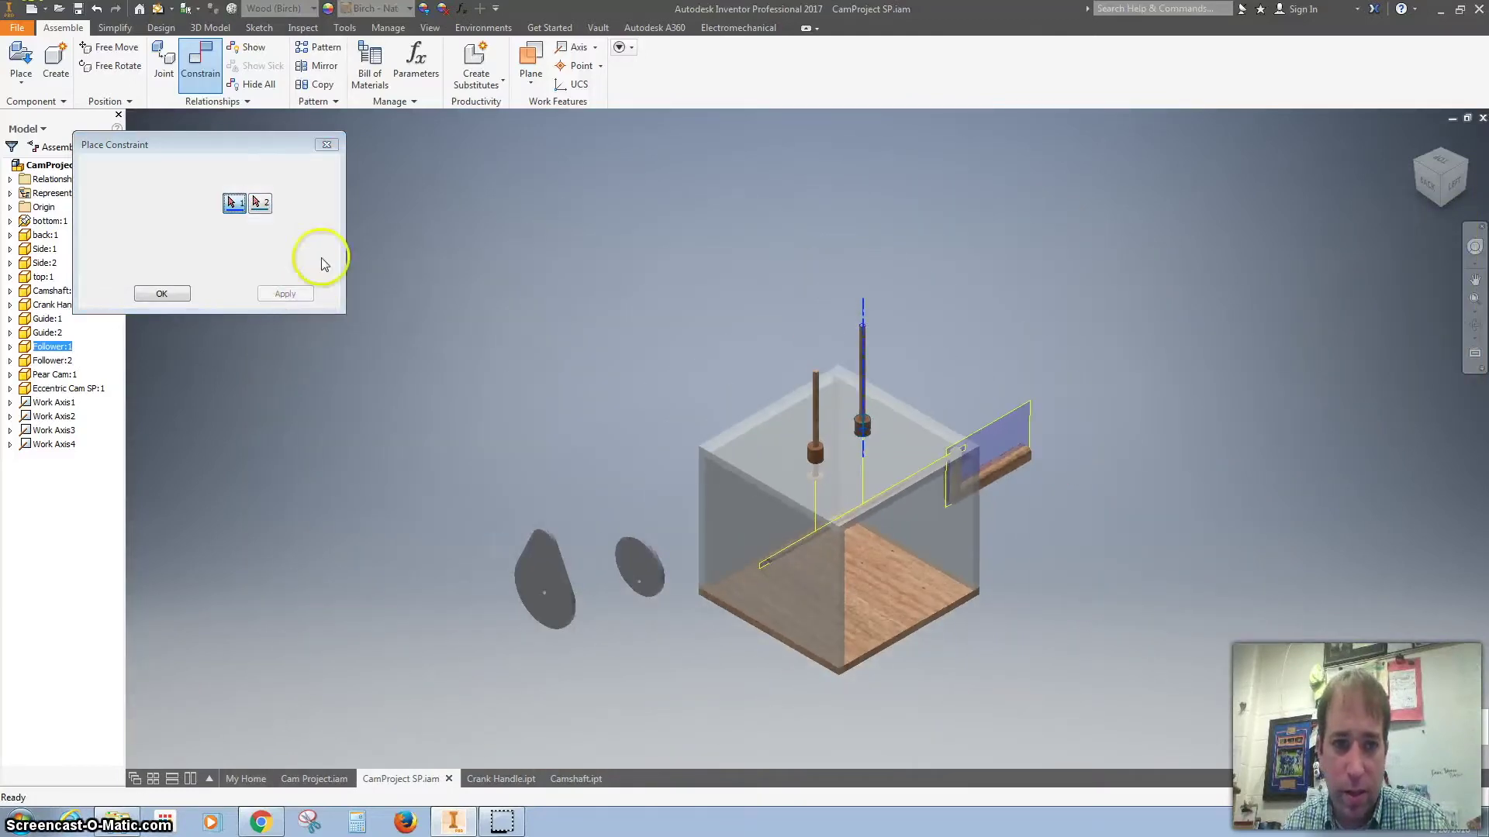
{"action": "left_click", "coordinate": [327, 145]}
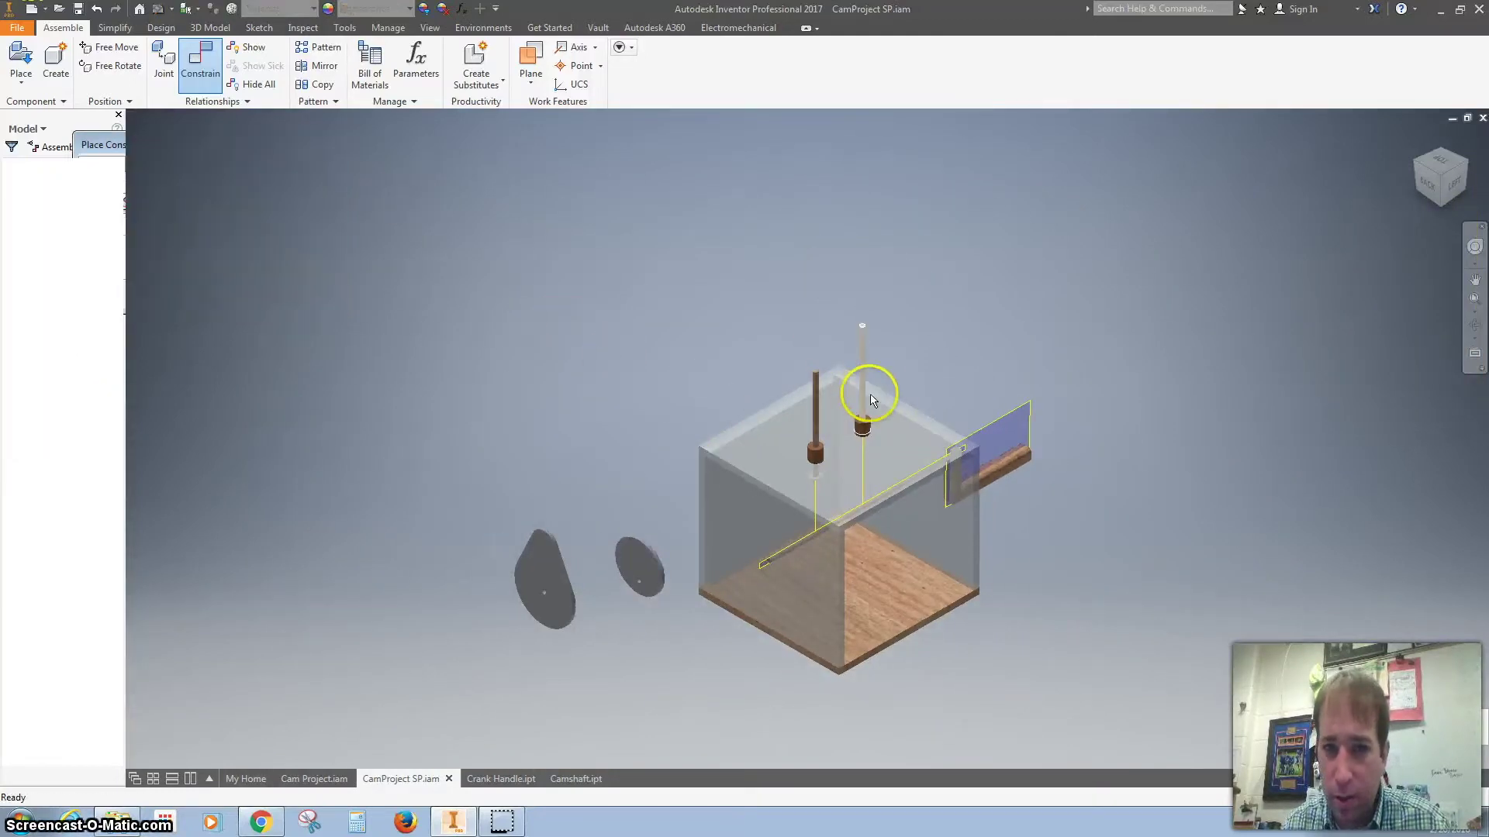
Step: Drag Follower:1 along its axis and orbit the model to check that it slides
{"action": "scroll", "coordinate": [858, 399], "scroll_direction": "down", "scroll_amount": 3}
{"action": "left_click_drag", "start_coordinate": [850, 357], "coordinate": [847, 399]}
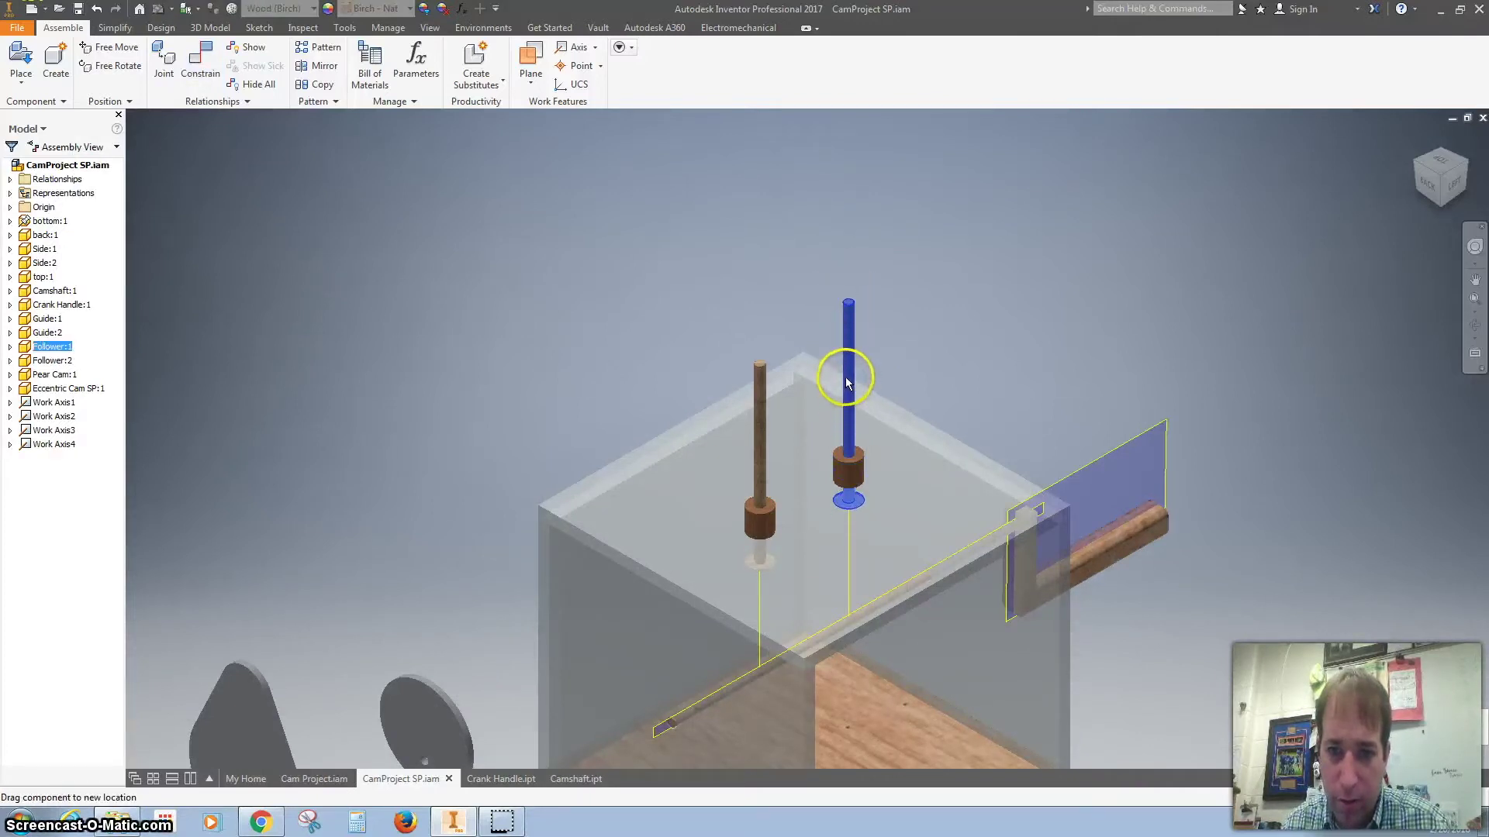
{"action": "middle_click_drag", "start_coordinate": [840, 427], "coordinate": [798, 406], "text": "shift"}
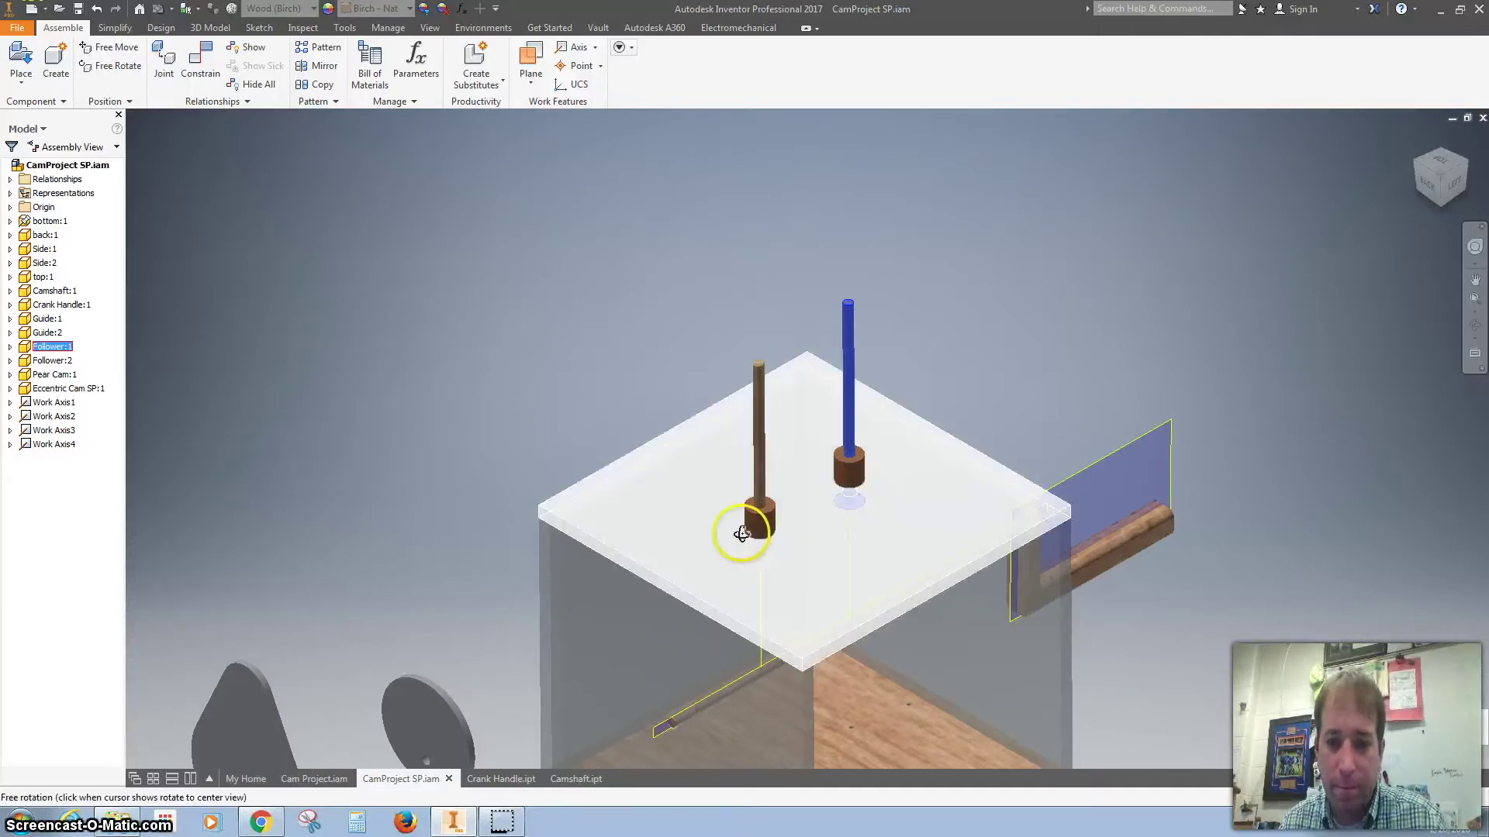
{"action": "scroll", "coordinate": [734, 531], "scroll_direction": "down", "scroll_amount": 3}
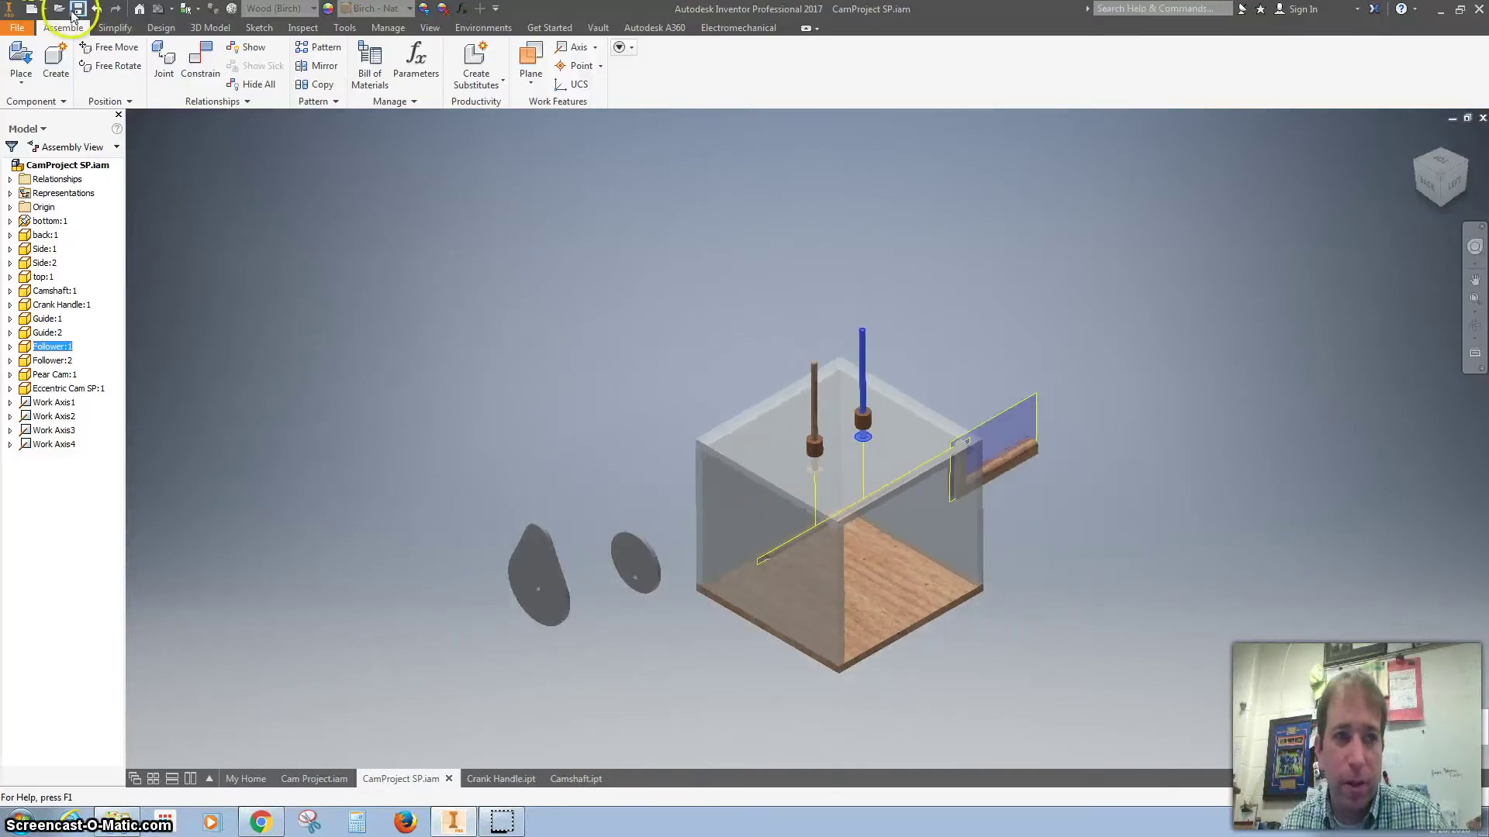
Step: Open the Eccentric Cam SP part from the assembly in its own tab
{"action": "key", "text": "Escape"}
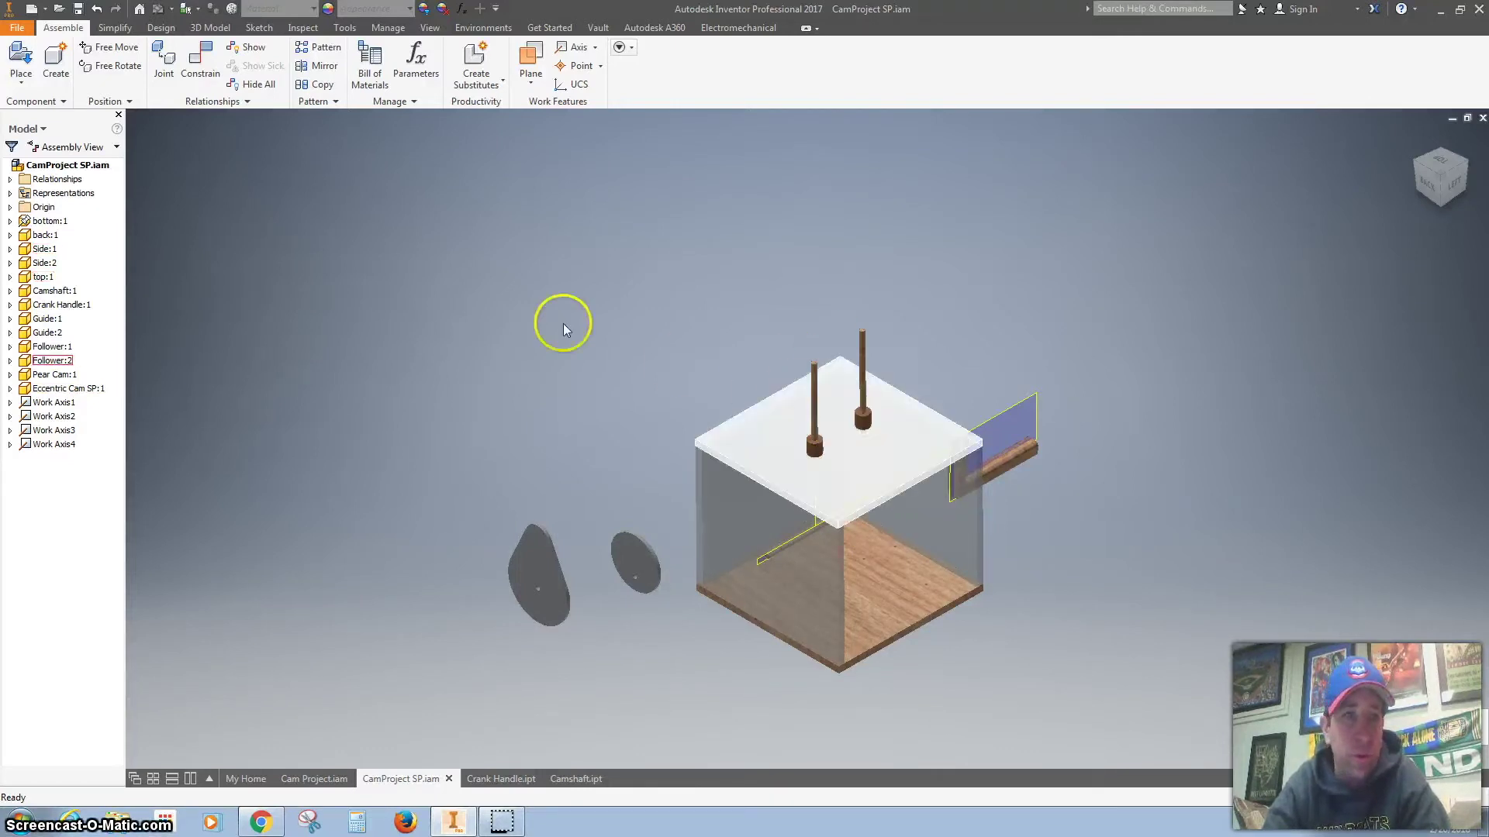
{"action": "left_click", "coordinate": [635, 558]}
{"action": "right_click", "coordinate": [635, 553]}
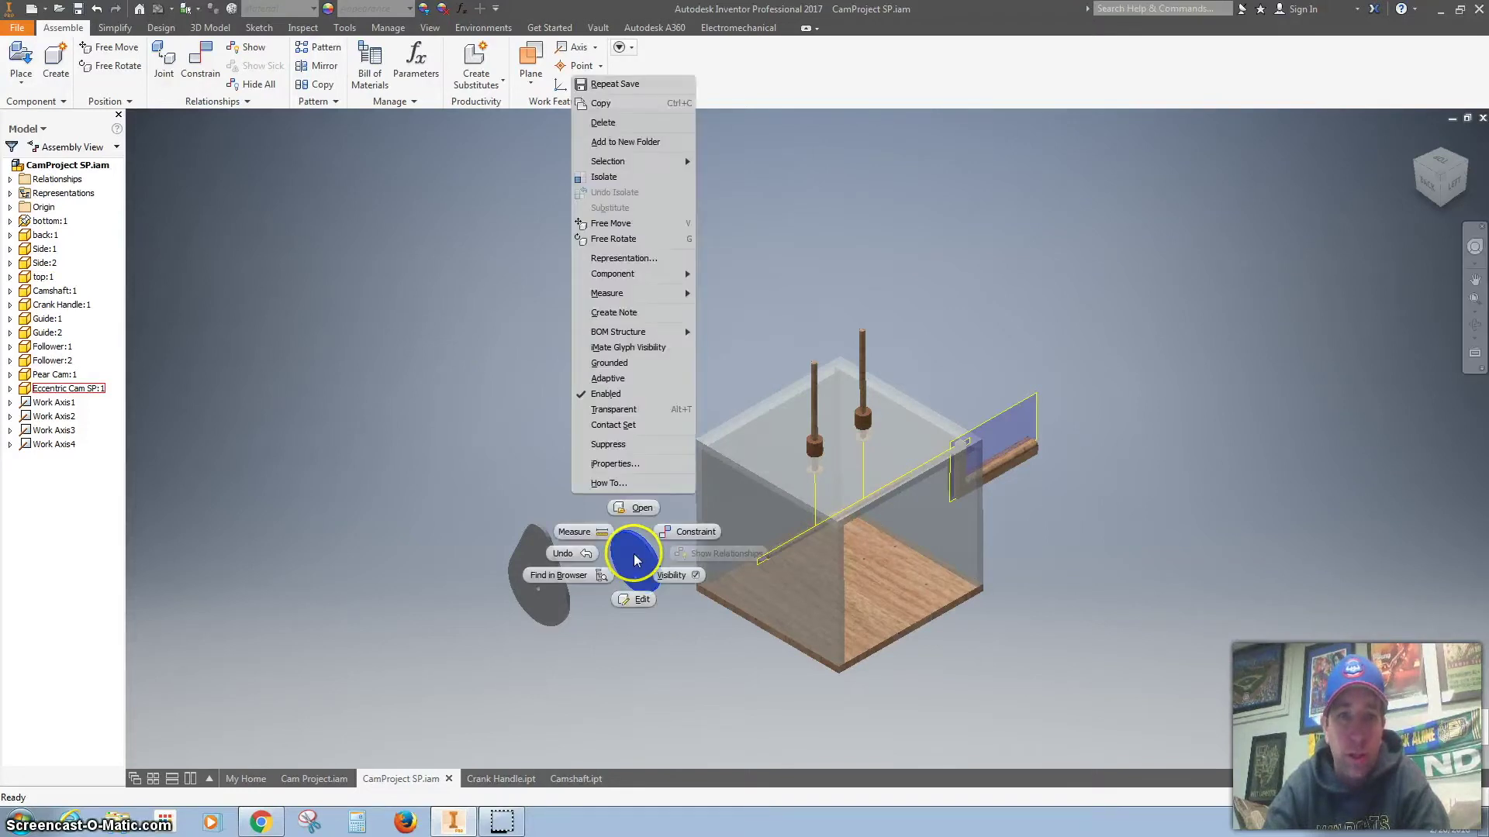
{"action": "left_click", "coordinate": [637, 513]}
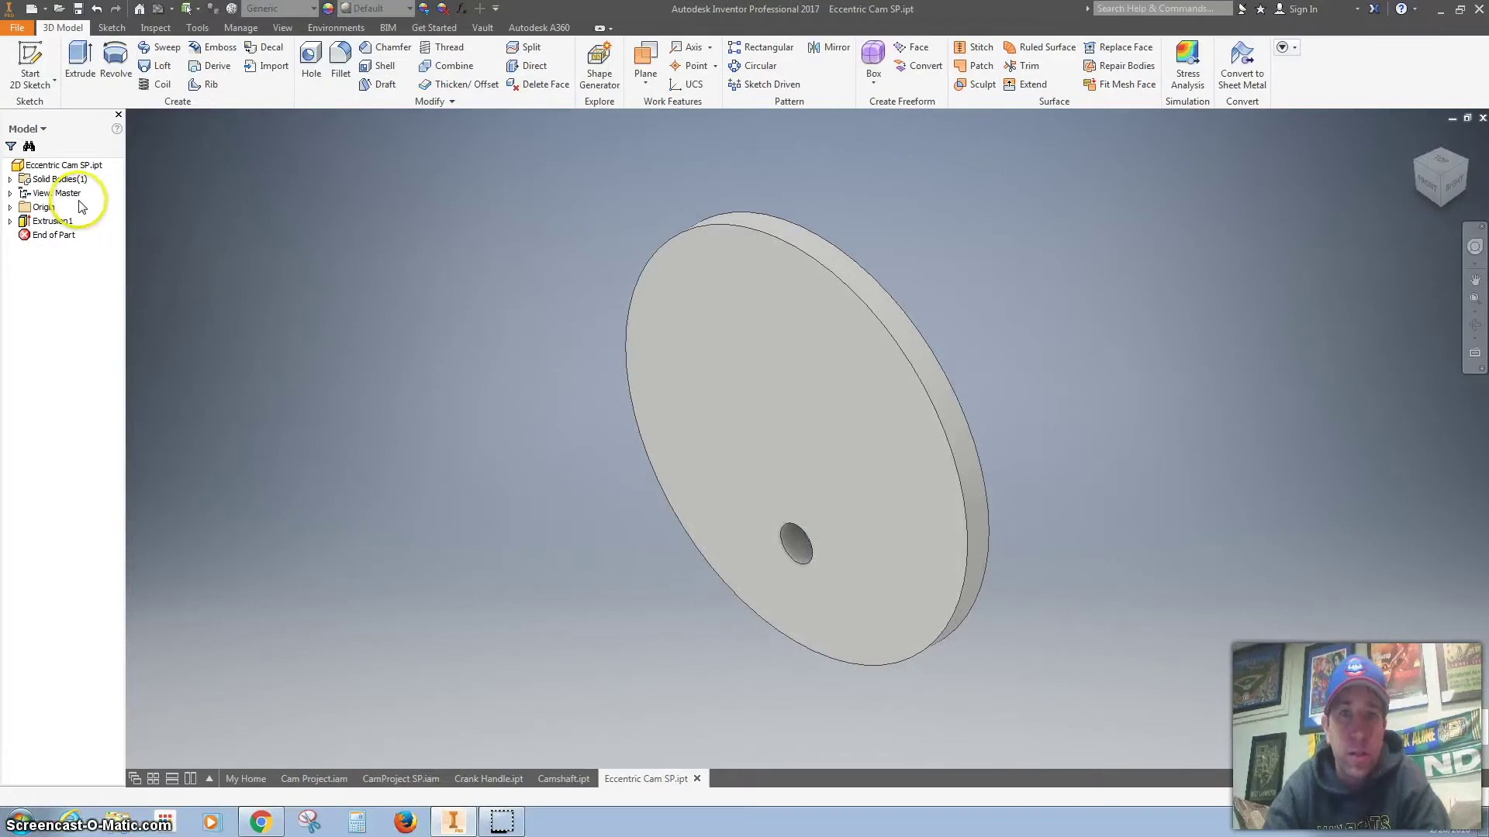
Step: Create a midplane work plane between the eccentric cam's front and back faces
{"action": "left_click", "coordinate": [646, 78]}
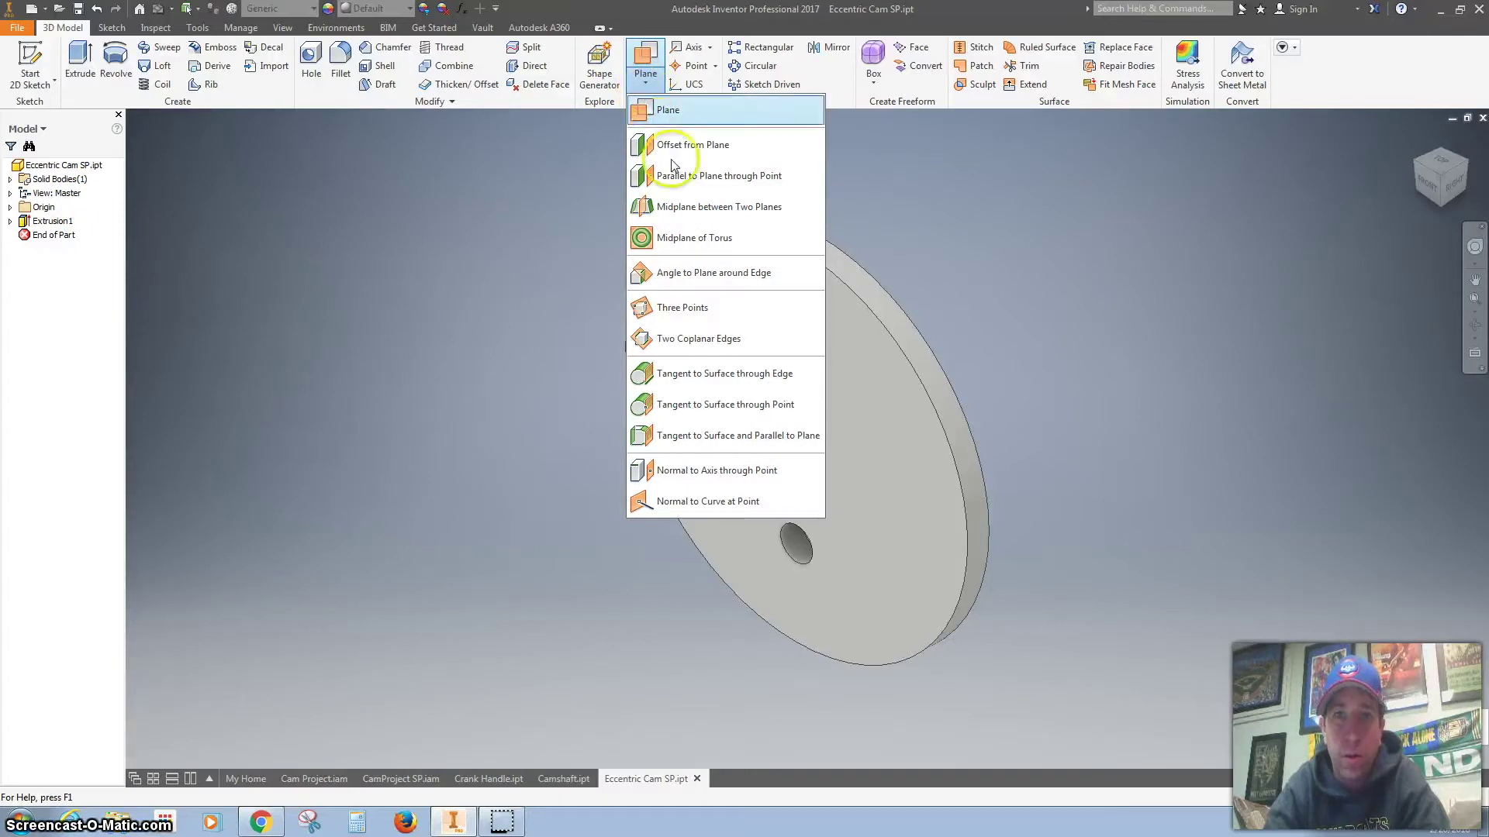
{"action": "left_click", "coordinate": [682, 206]}
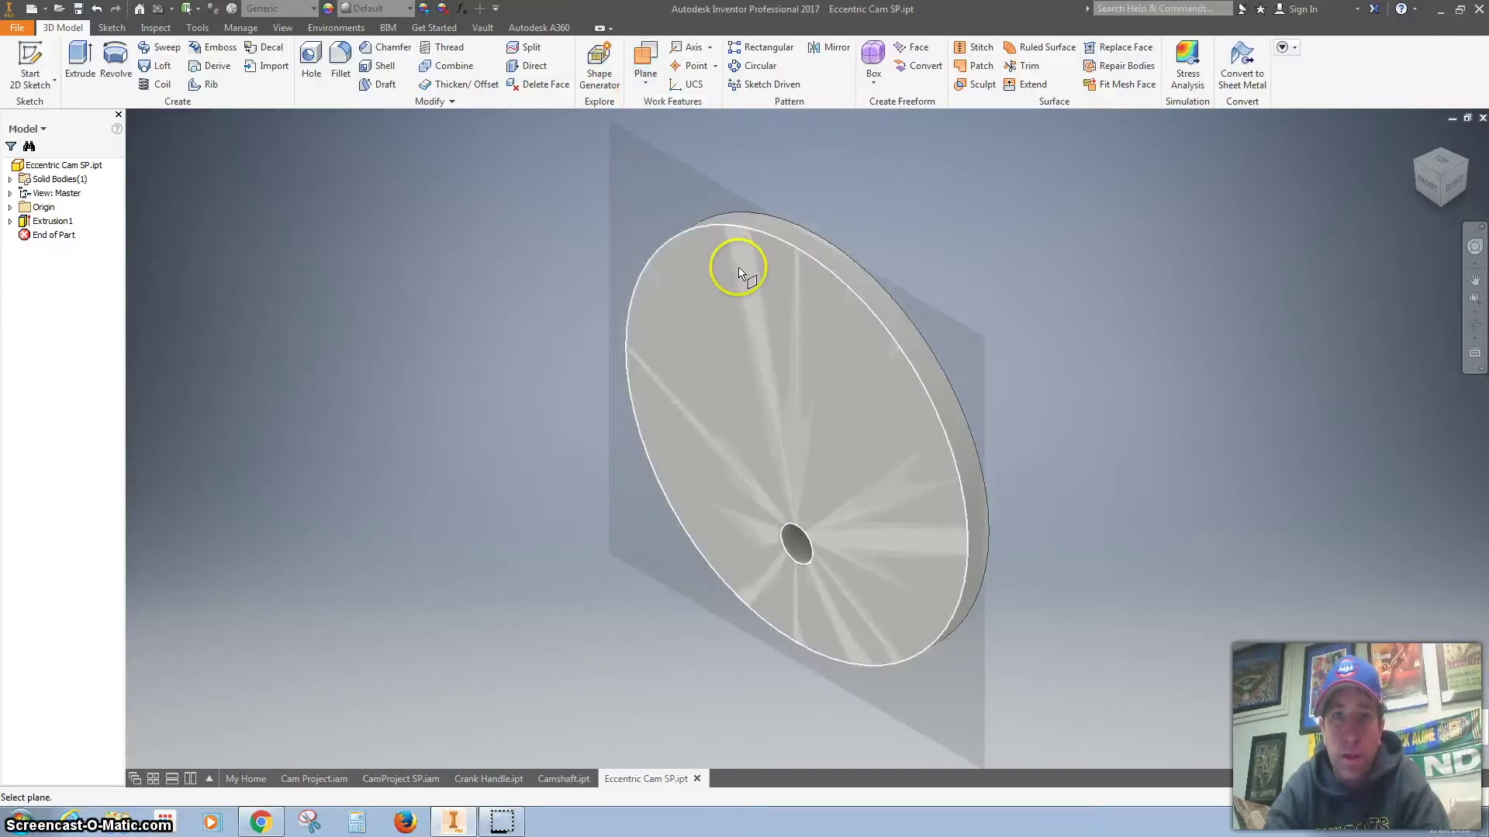
{"action": "left_click", "coordinate": [734, 303]}
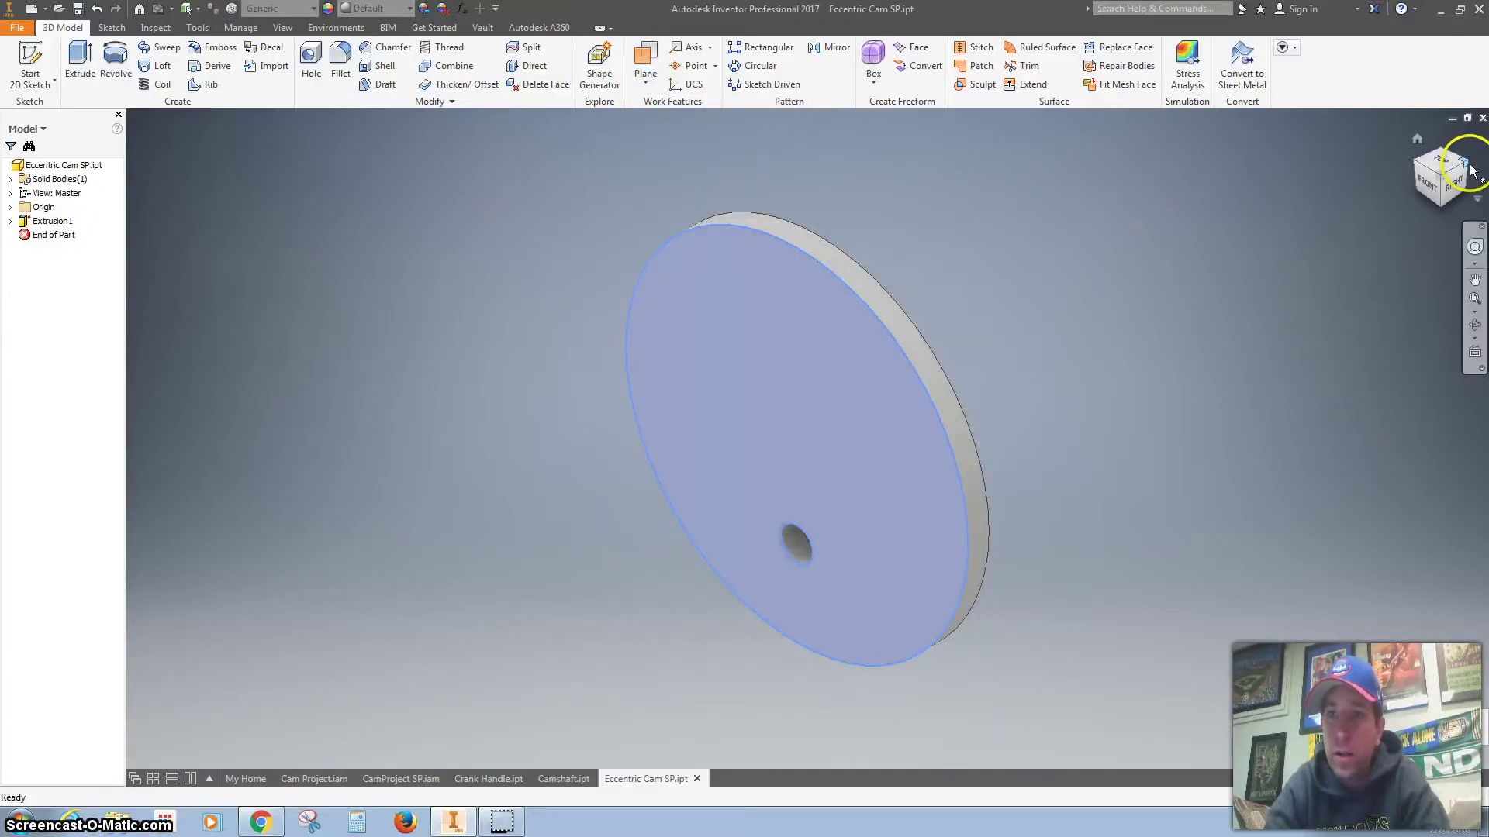
{"action": "left_click", "coordinate": [1397, 165]}
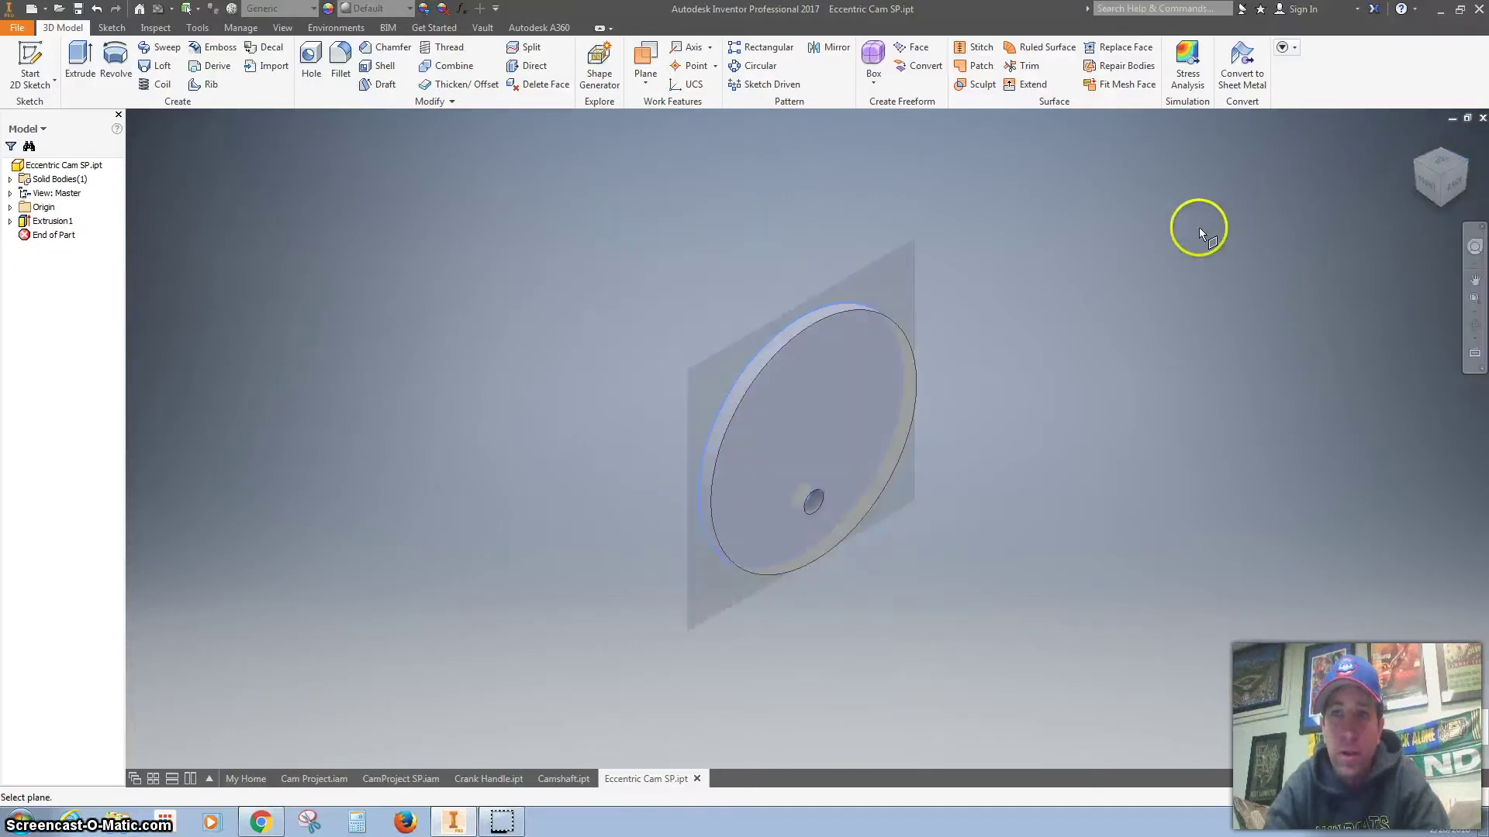
{"action": "left_click", "coordinate": [834, 350]}
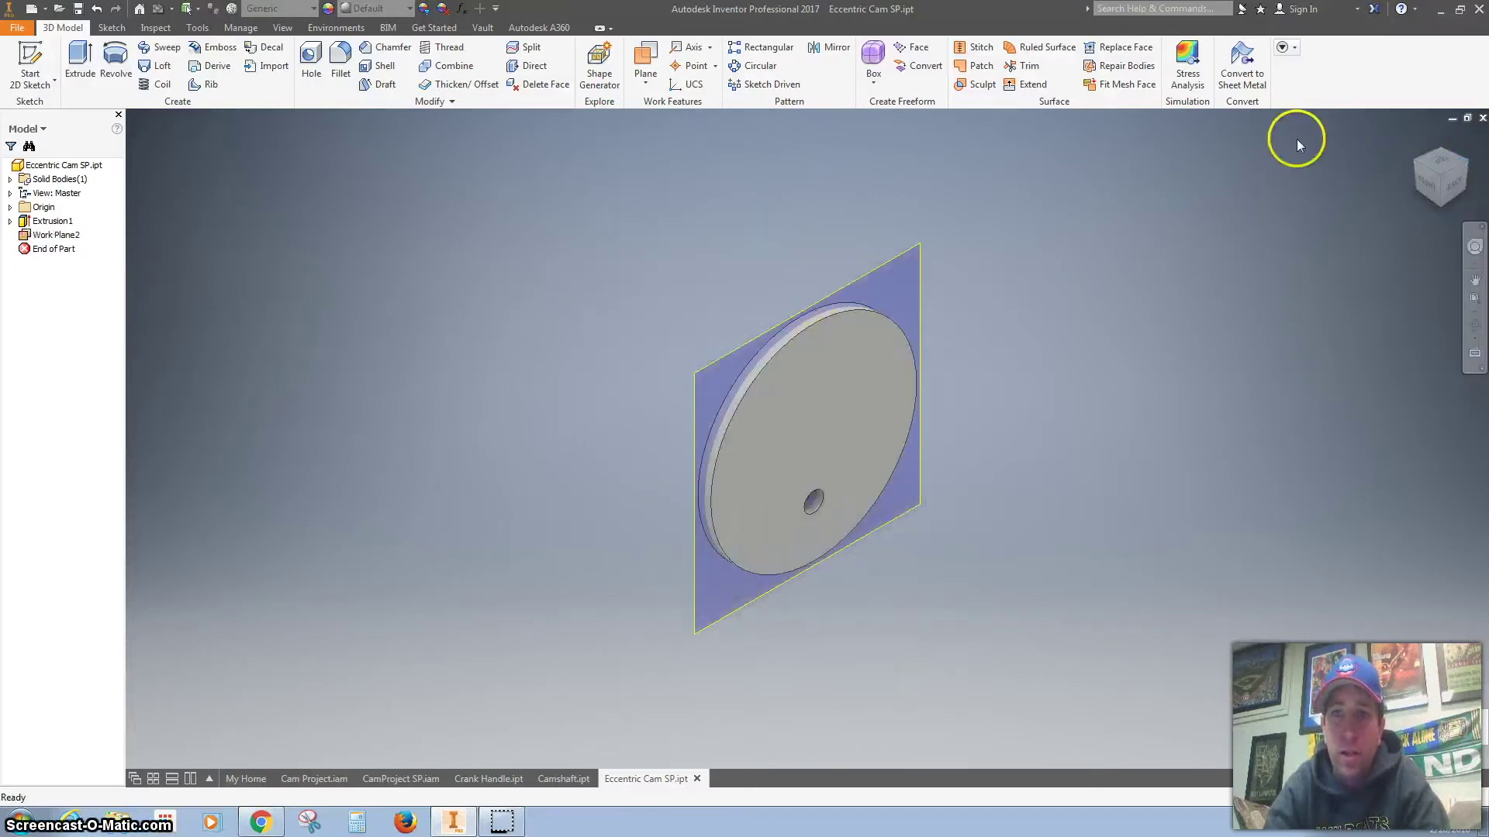
{"action": "left_click", "coordinate": [1416, 138]}
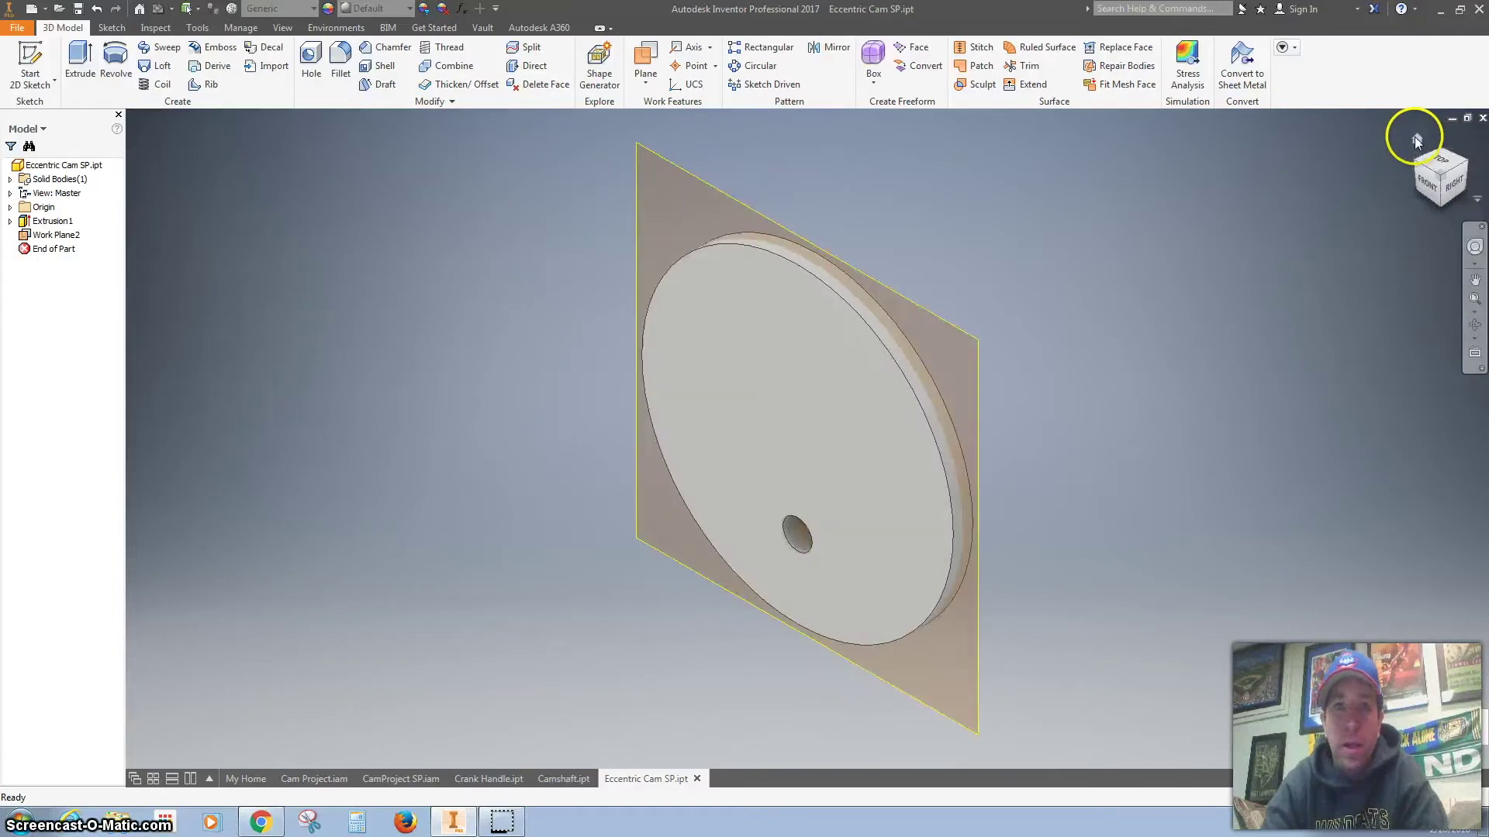
Step: Expand the part's Origin folder and preview where the XZ Plane lies
{"action": "left_click", "coordinate": [10, 207]}
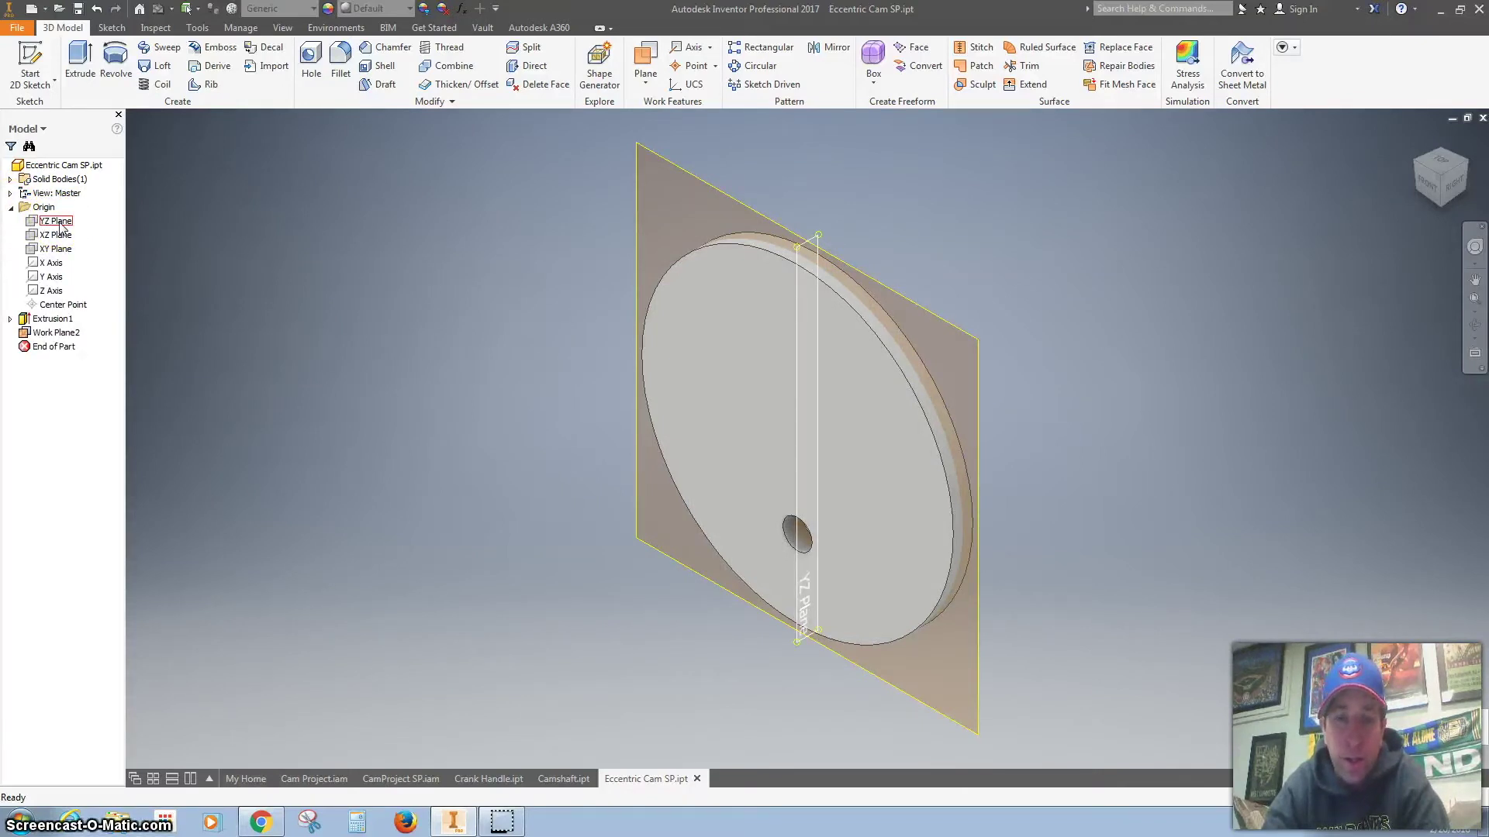
{"action": "left_click", "coordinate": [52, 238]}
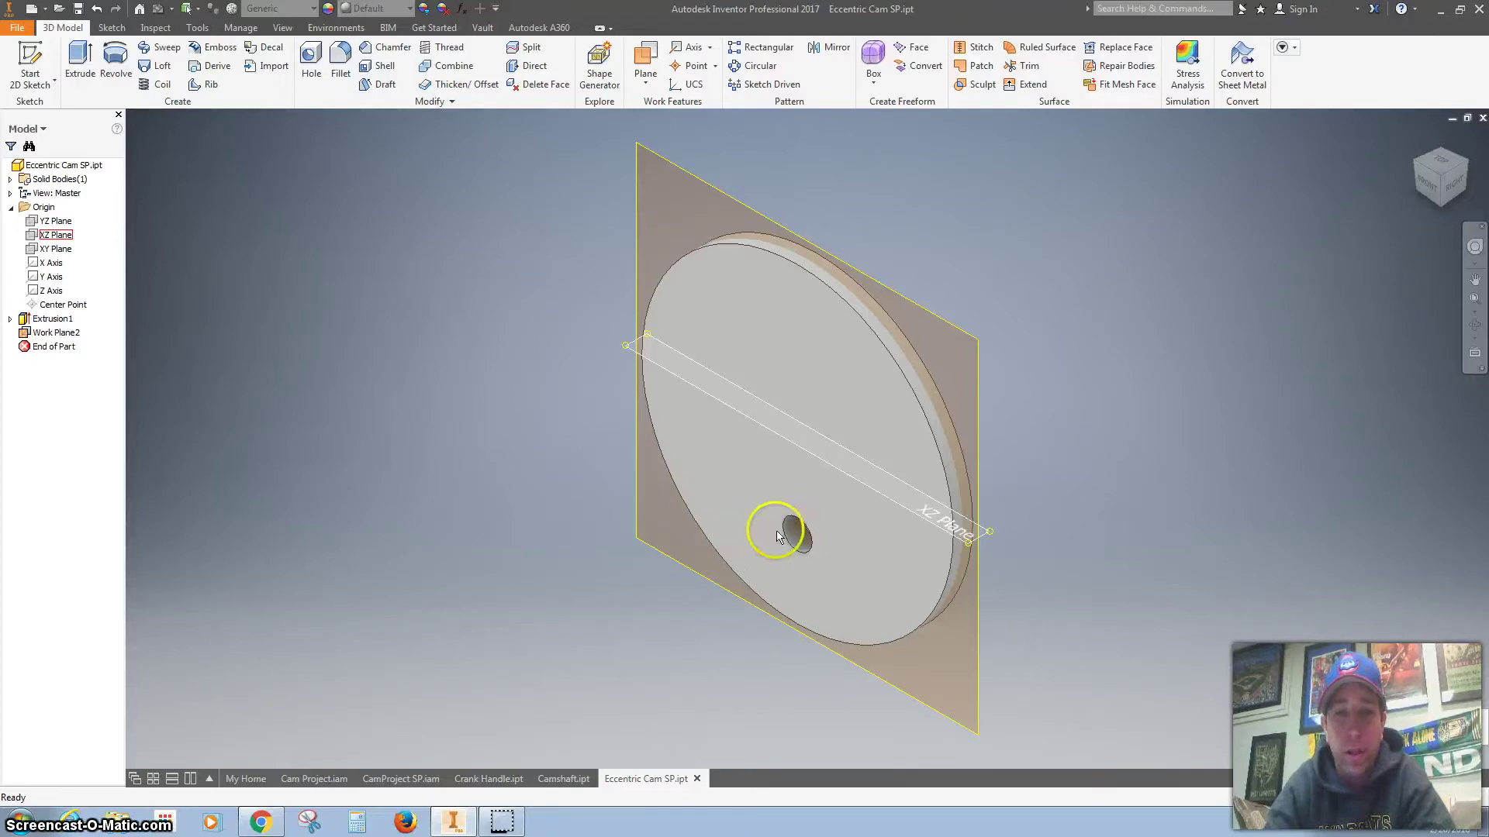
{"action": "key", "text": "Escape"}
Step: Turn on visibility of the cam's YZ Plane under Origin
{"action": "left_click", "coordinate": [65, 225]}
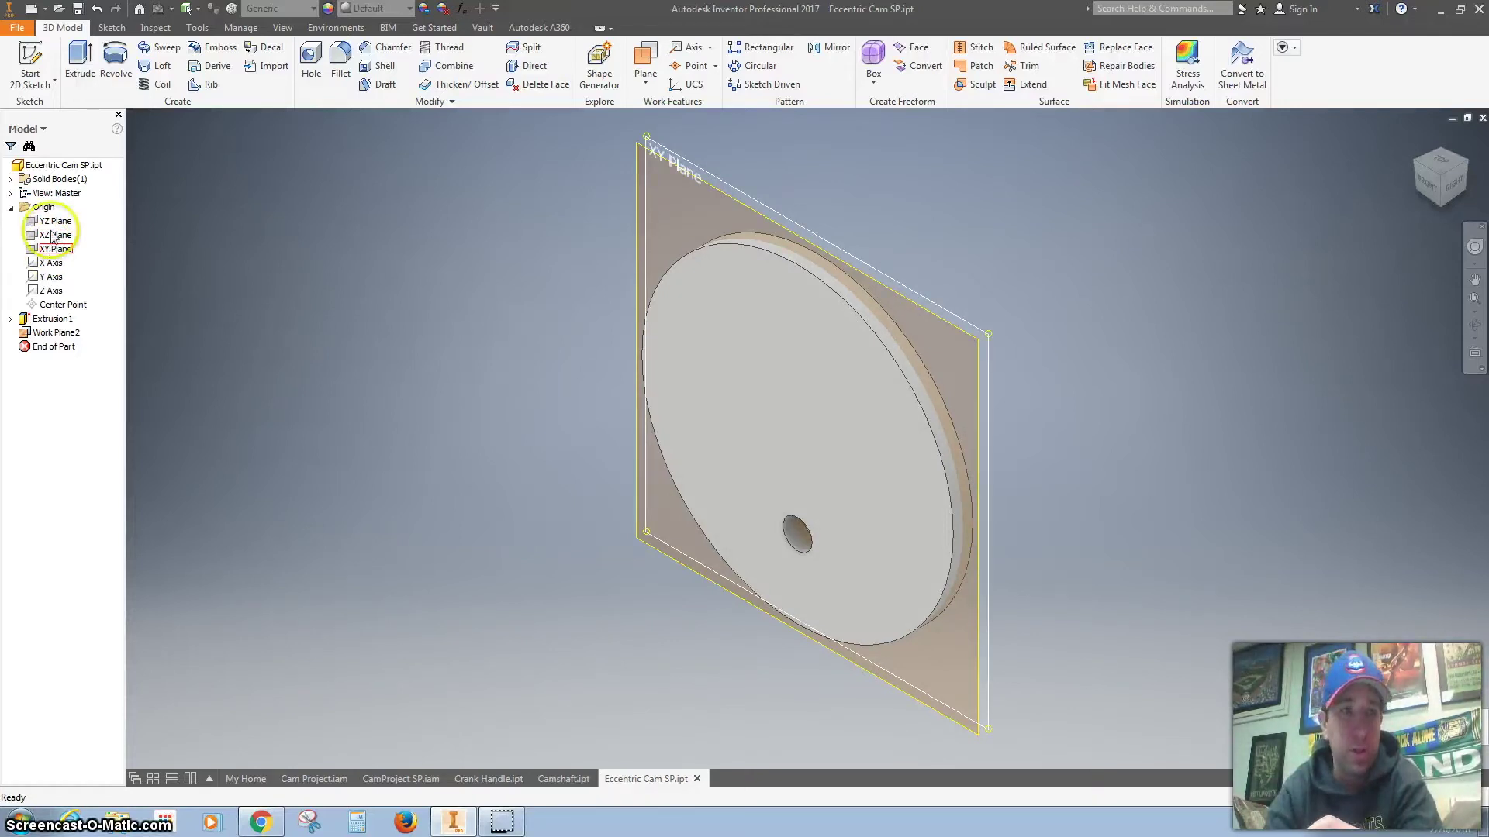
{"action": "right_click", "coordinate": [54, 226]}
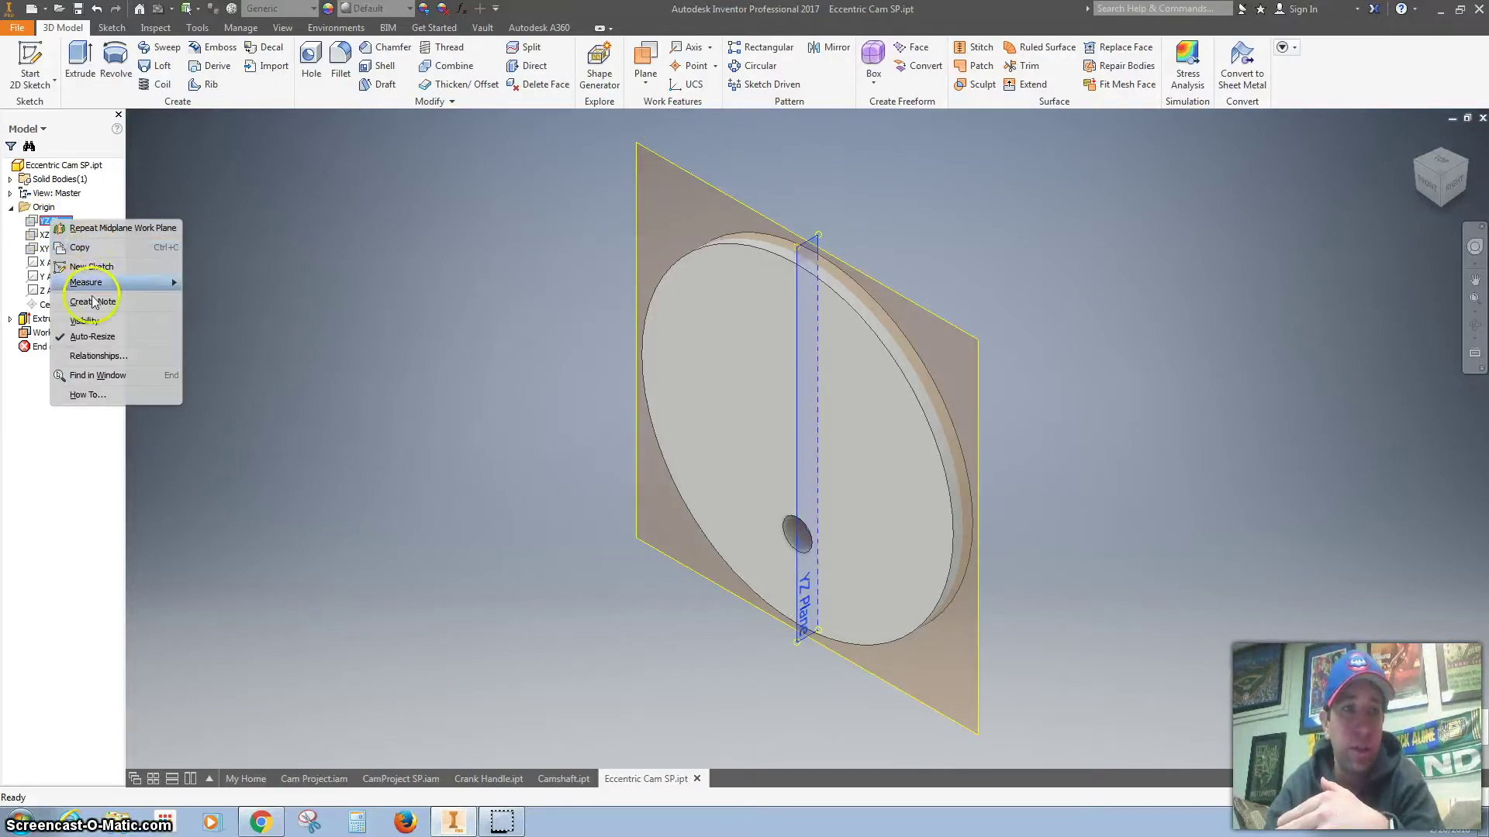
{"action": "left_click", "coordinate": [85, 320]}
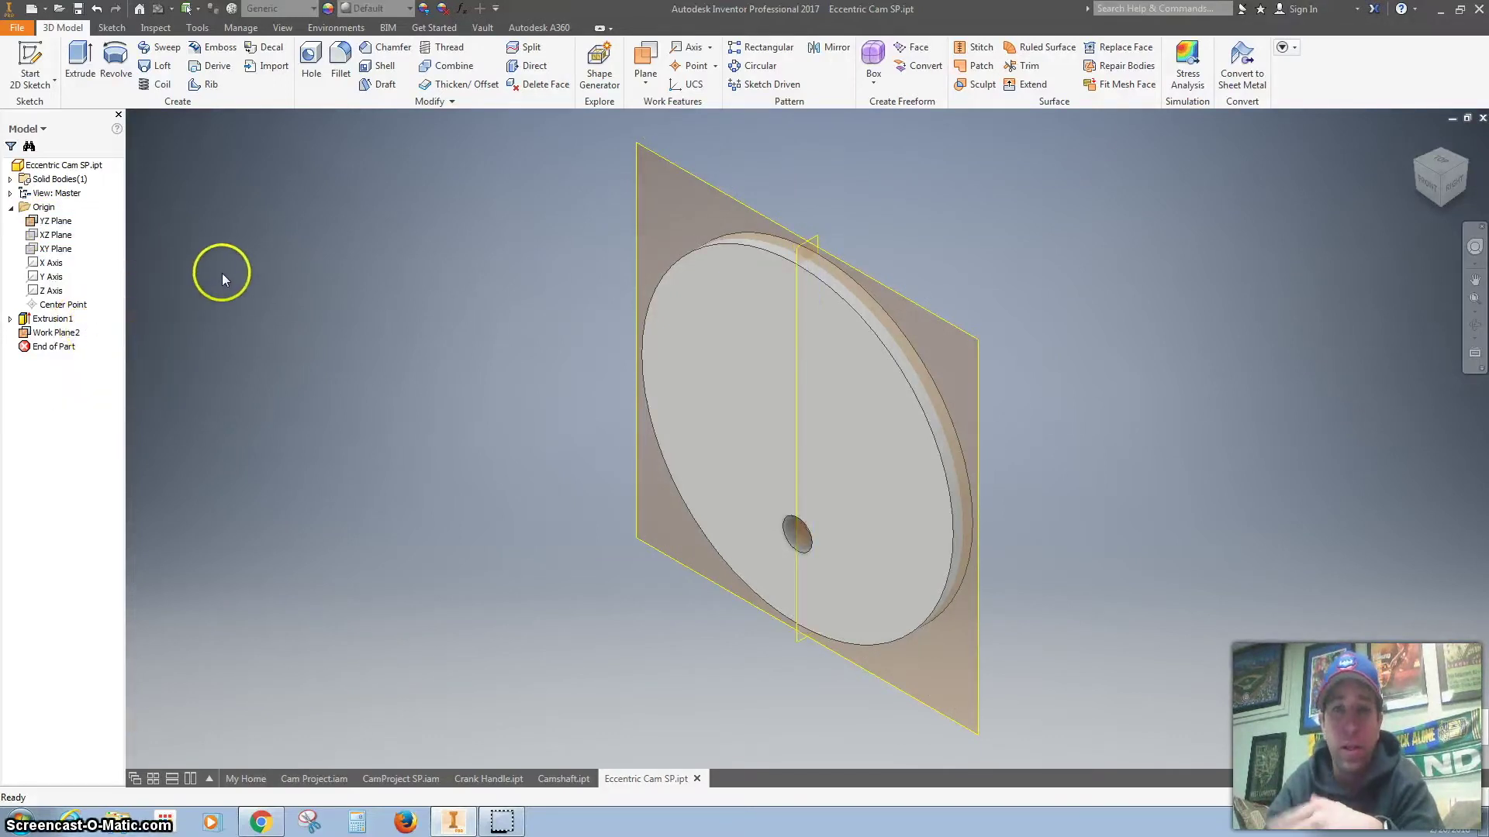
Step: Back in CamProject SP.iam, add Work Axis5 through the eccentric cam's hole
{"action": "left_click", "coordinate": [397, 776]}
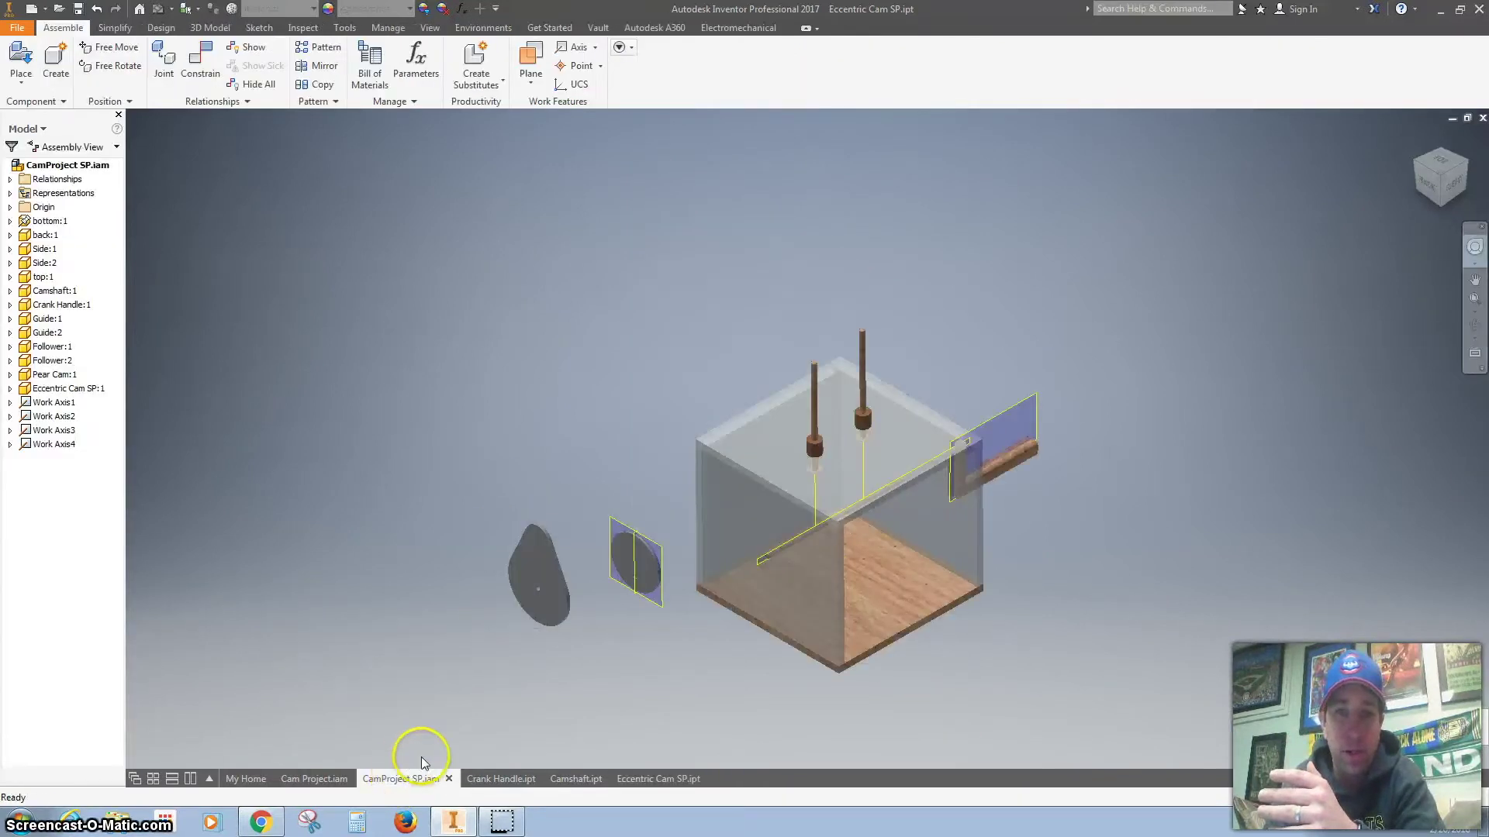
{"action": "scroll", "coordinate": [517, 611], "scroll_direction": "up", "scroll_amount": 5}
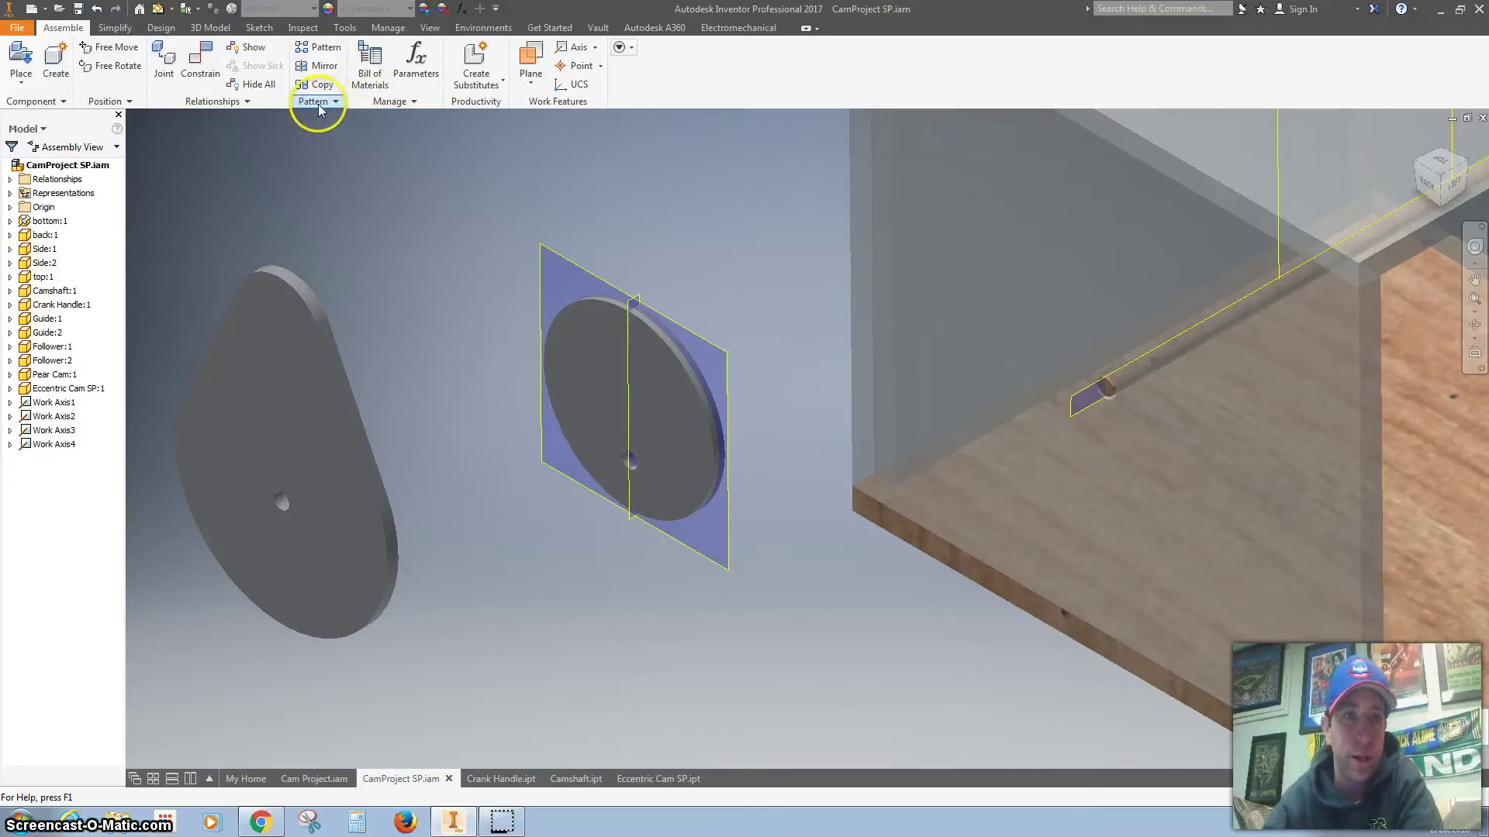
{"action": "left_click", "coordinate": [563, 49]}
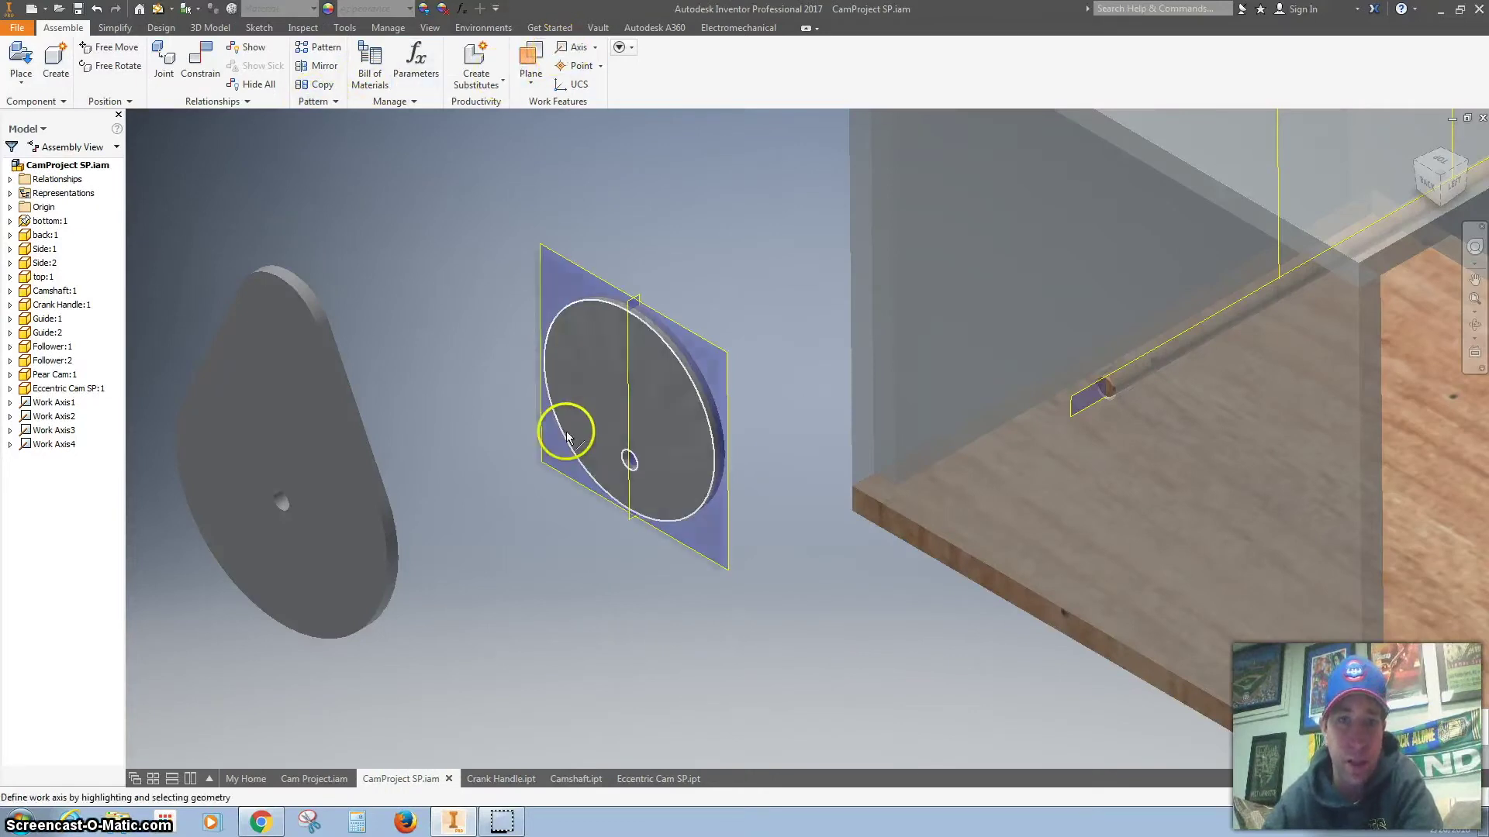
{"action": "left_click", "coordinate": [626, 463]}
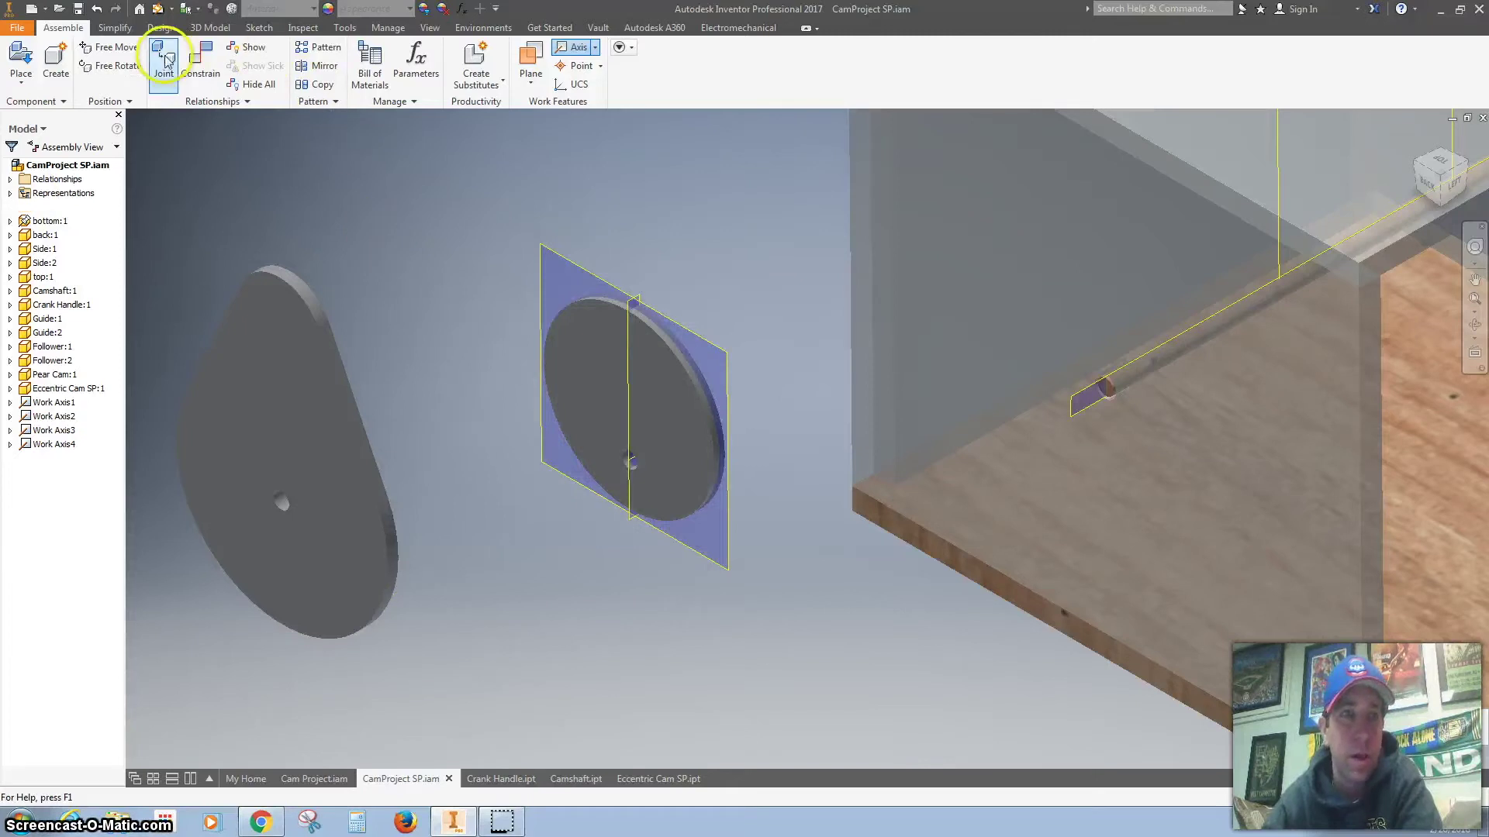
{"action": "left_click", "coordinate": [204, 60]}
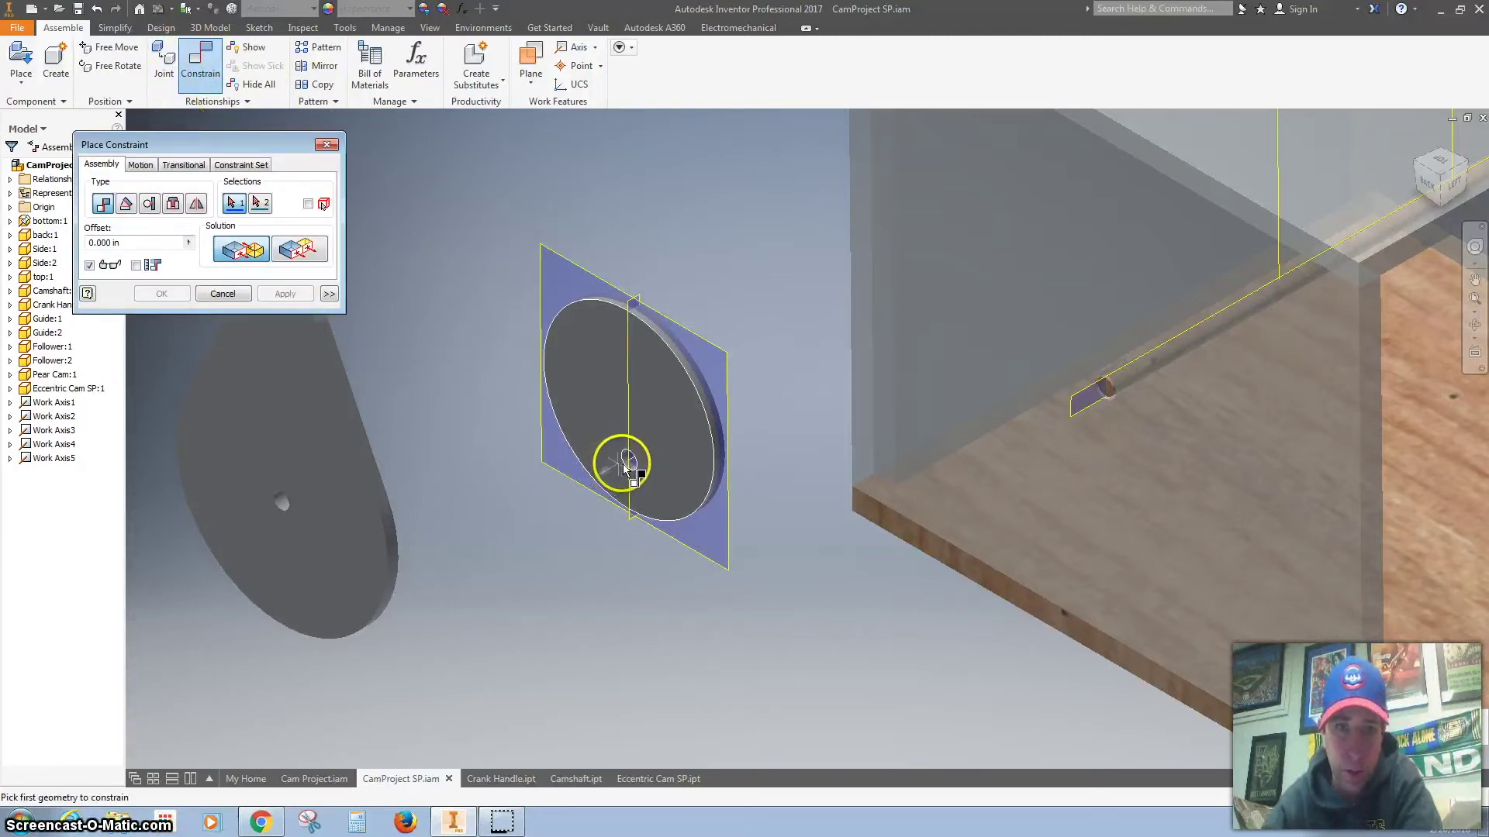
Step: Pick the cam hole's axis as a constraint selection, then close Place Constraint
{"action": "scroll", "coordinate": [632, 463], "scroll_direction": "down", "scroll_amount": 5}
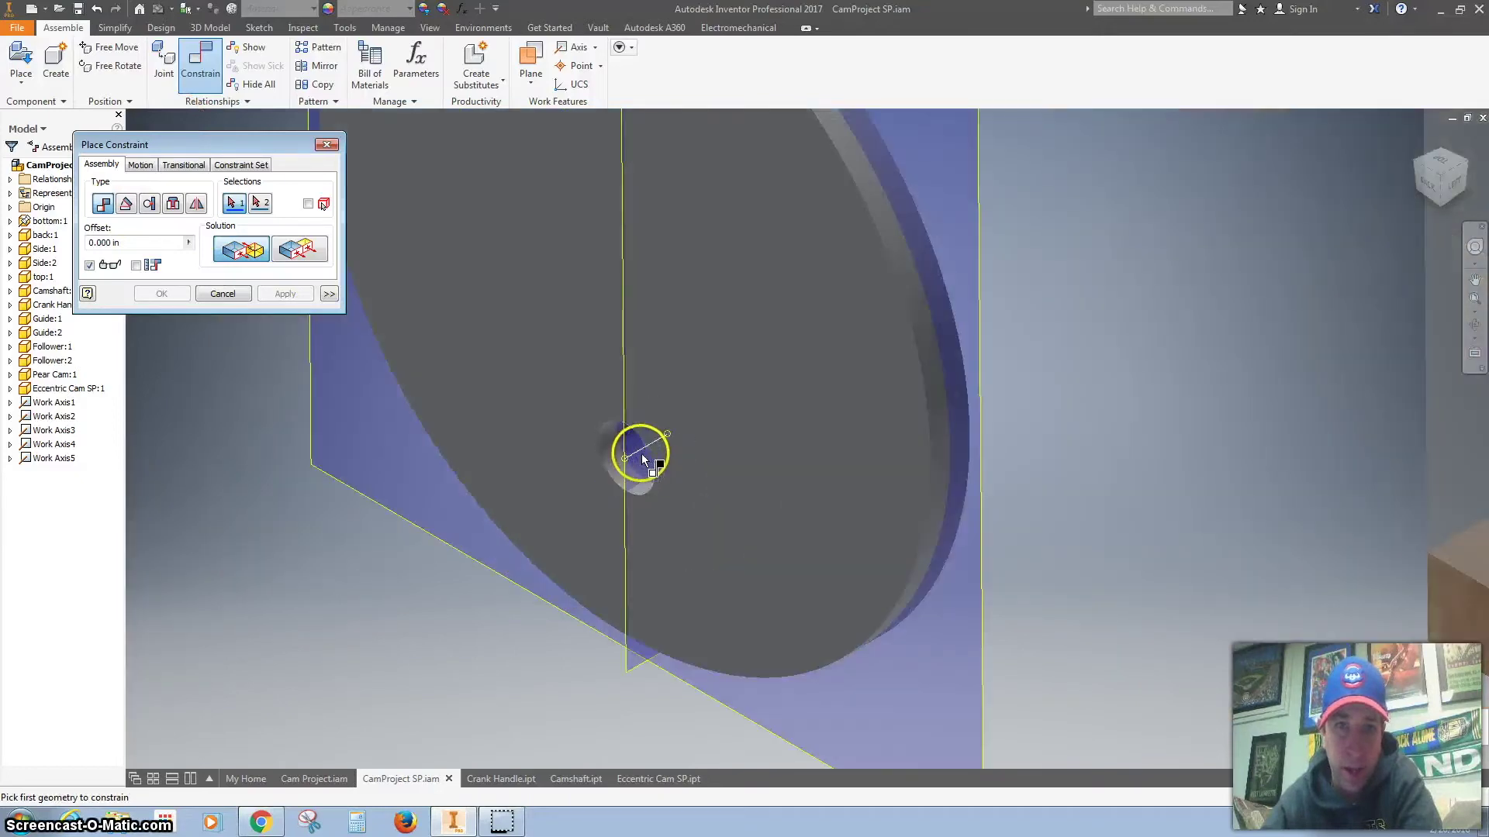
{"action": "left_click", "coordinate": [634, 456]}
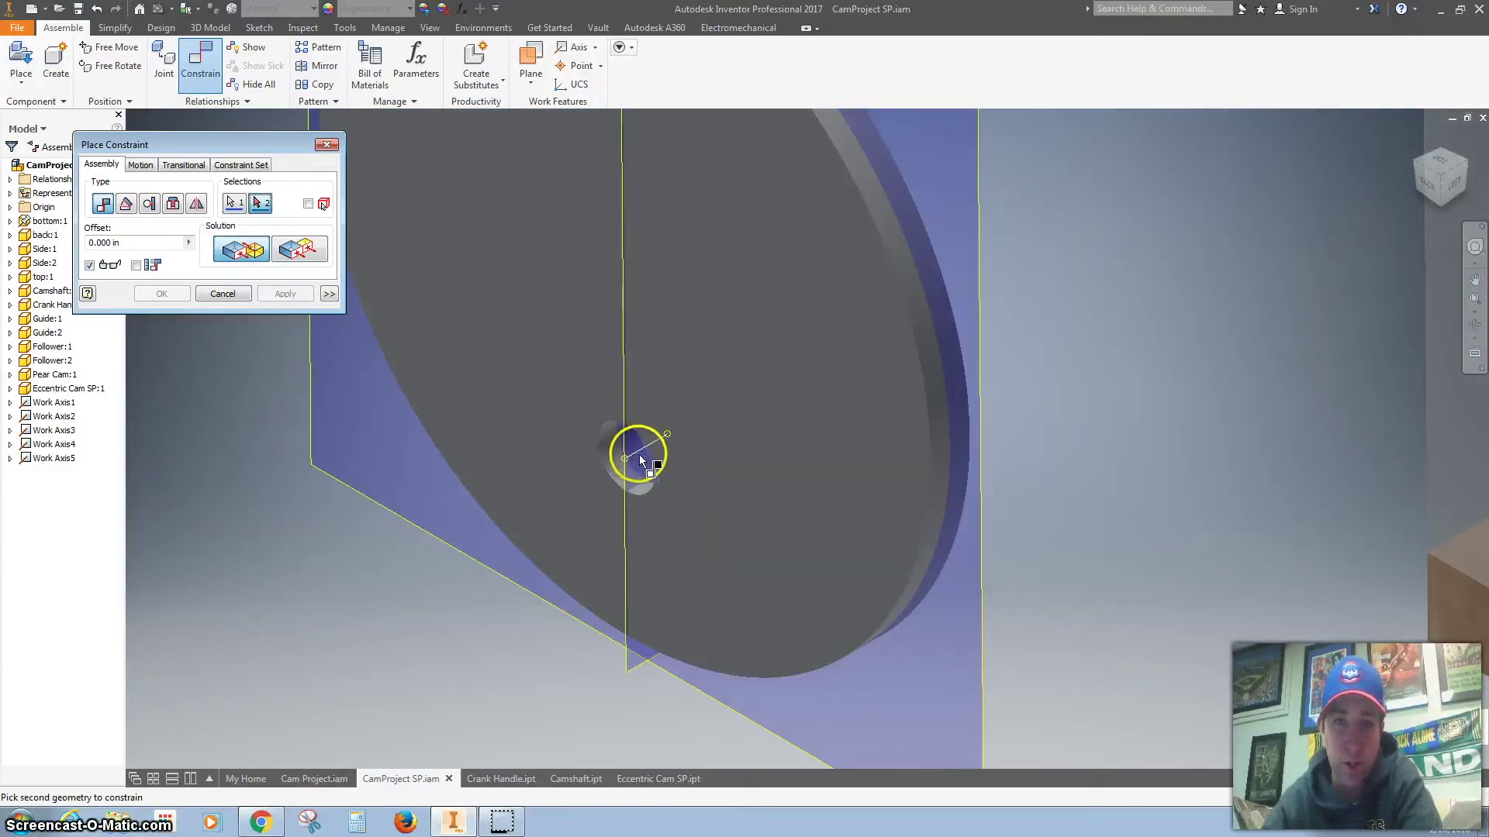
{"action": "scroll", "coordinate": [667, 463], "scroll_direction": "up", "scroll_amount": 5}
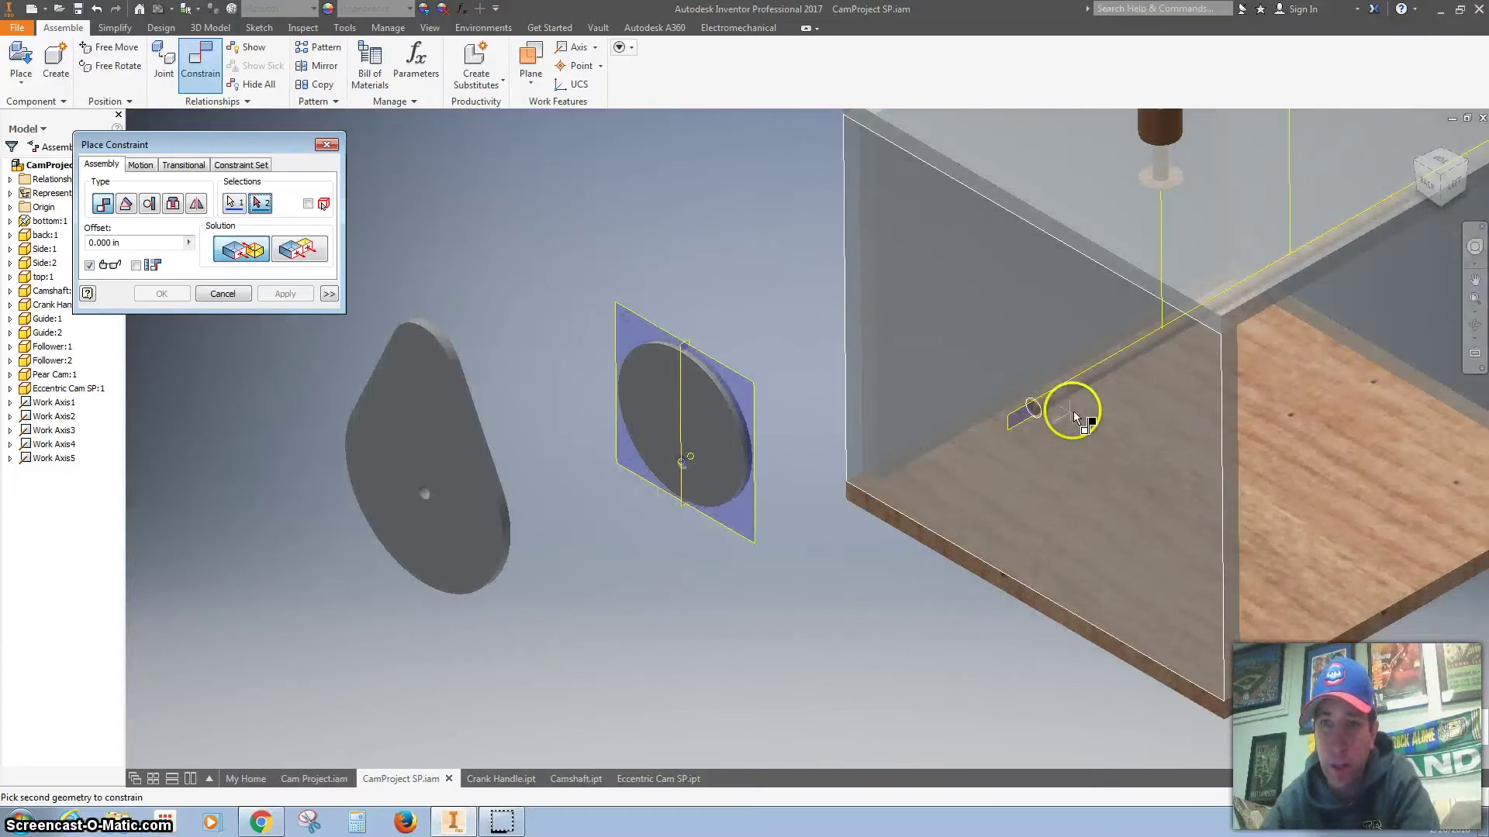
{"action": "scroll", "coordinate": [1088, 383], "scroll_direction": "down", "scroll_amount": 3}
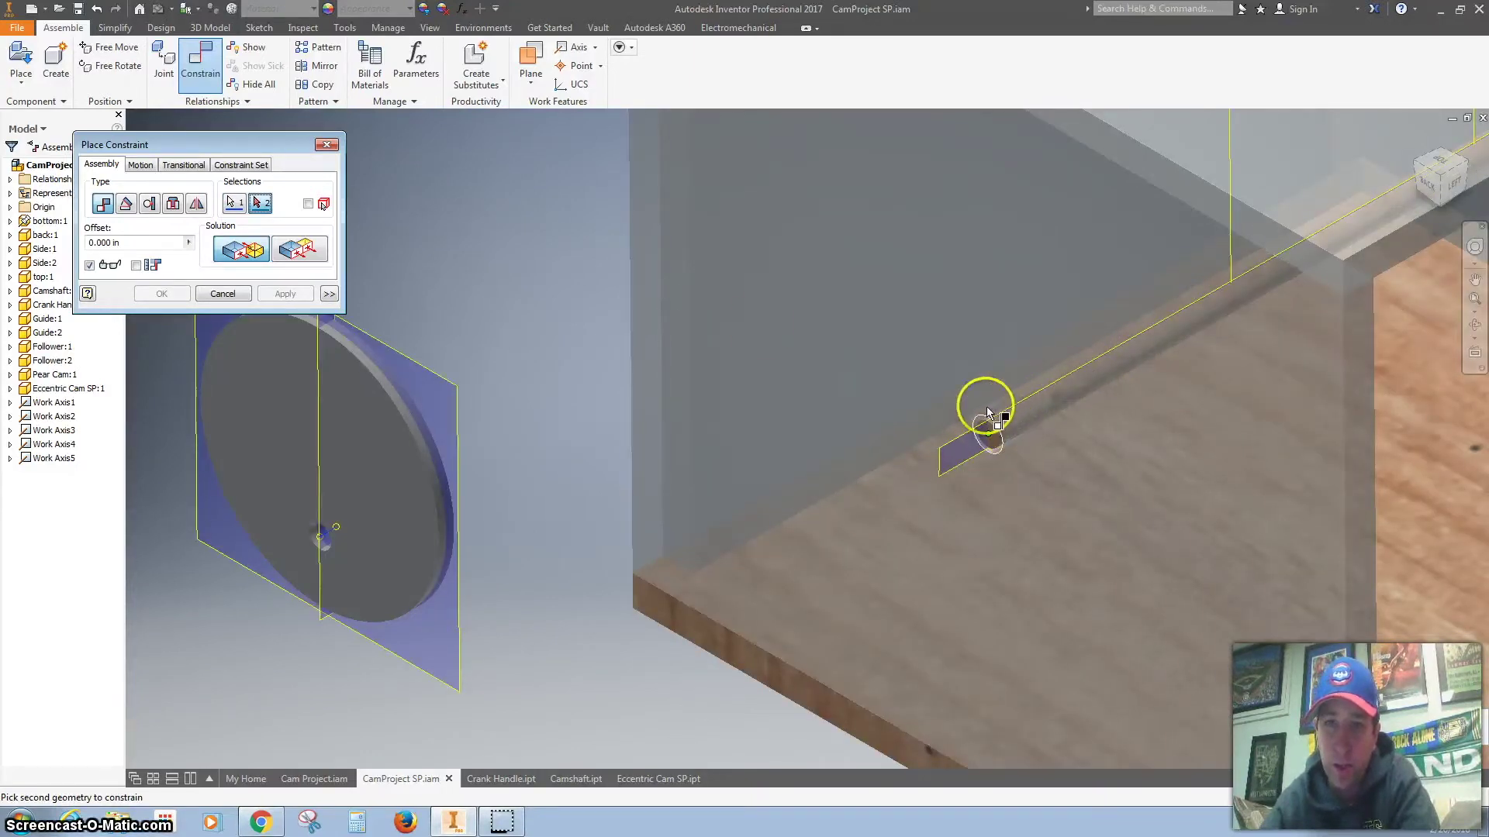
{"action": "left_click", "coordinate": [325, 145]}
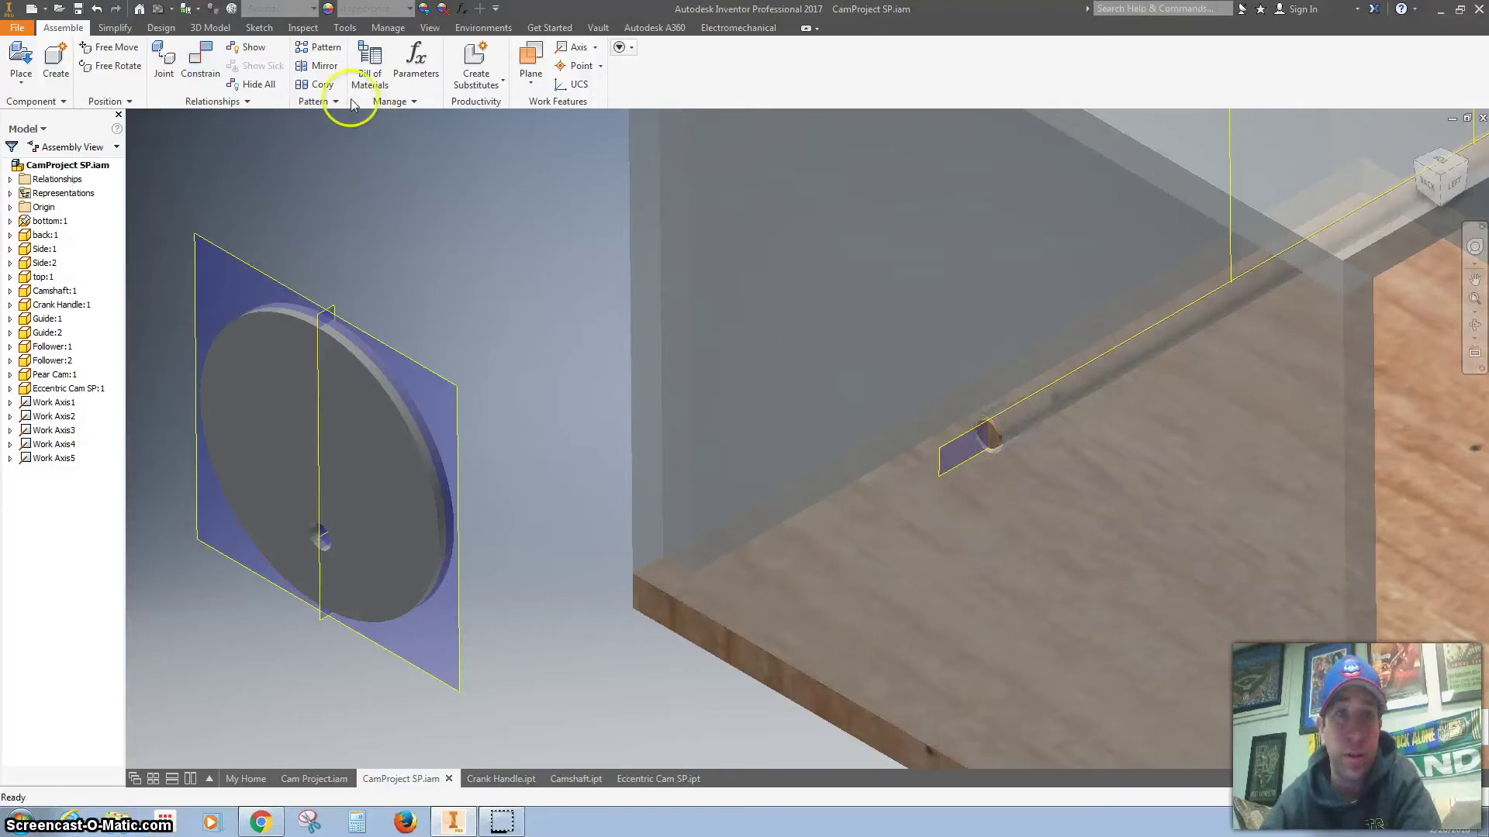
Step: Zoom out and pan to show the box and both cams, cancelling the unfinished work axis
{"action": "left_click", "coordinate": [577, 50]}
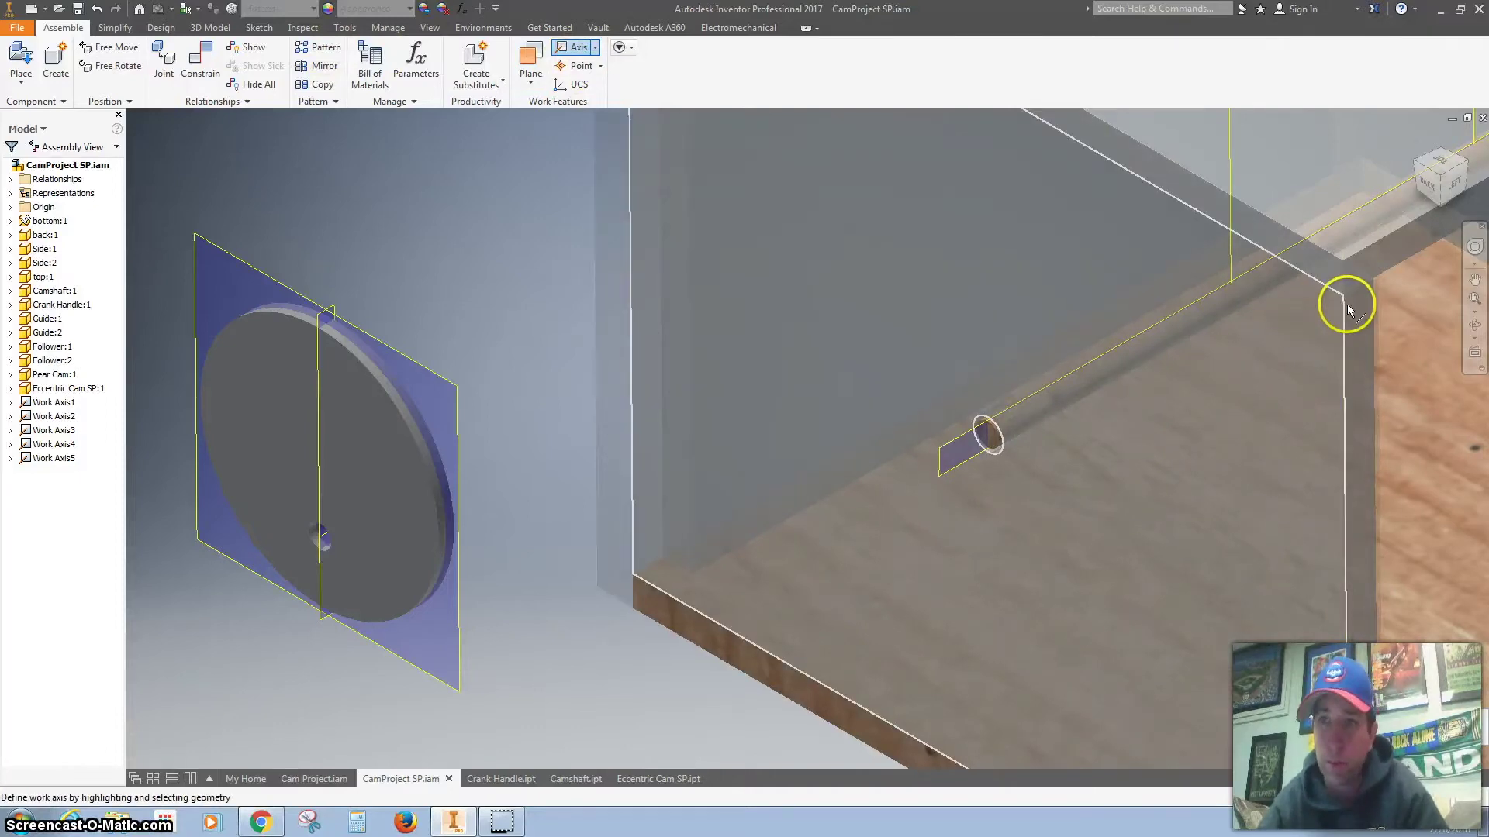
{"action": "scroll", "coordinate": [1318, 322], "scroll_direction": "up", "scroll_amount": 5}
{"action": "key", "text": "F2"}
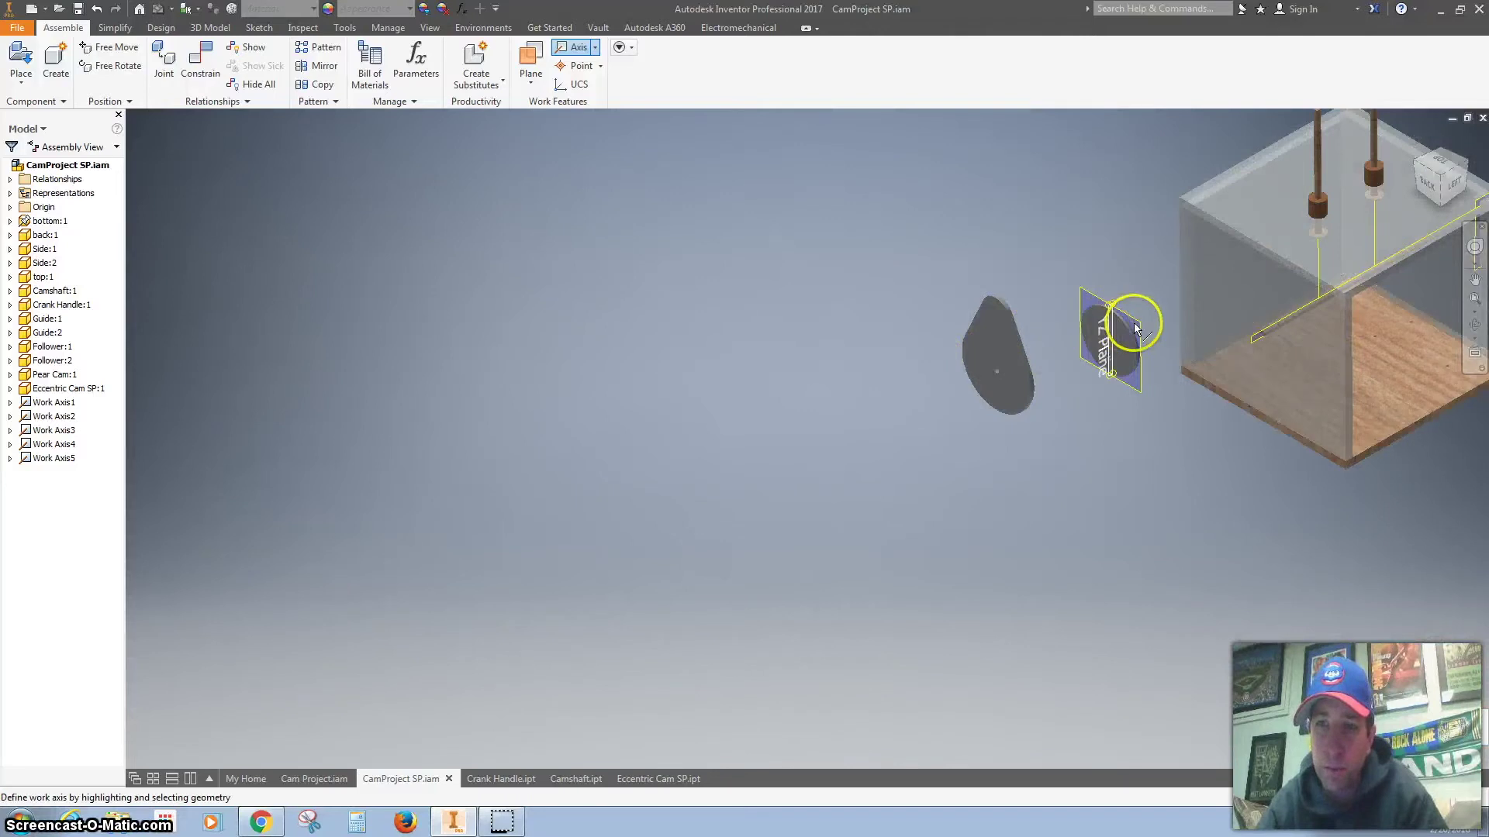
{"action": "left_click_drag", "start_coordinate": [1116, 318], "coordinate": [632, 336]}
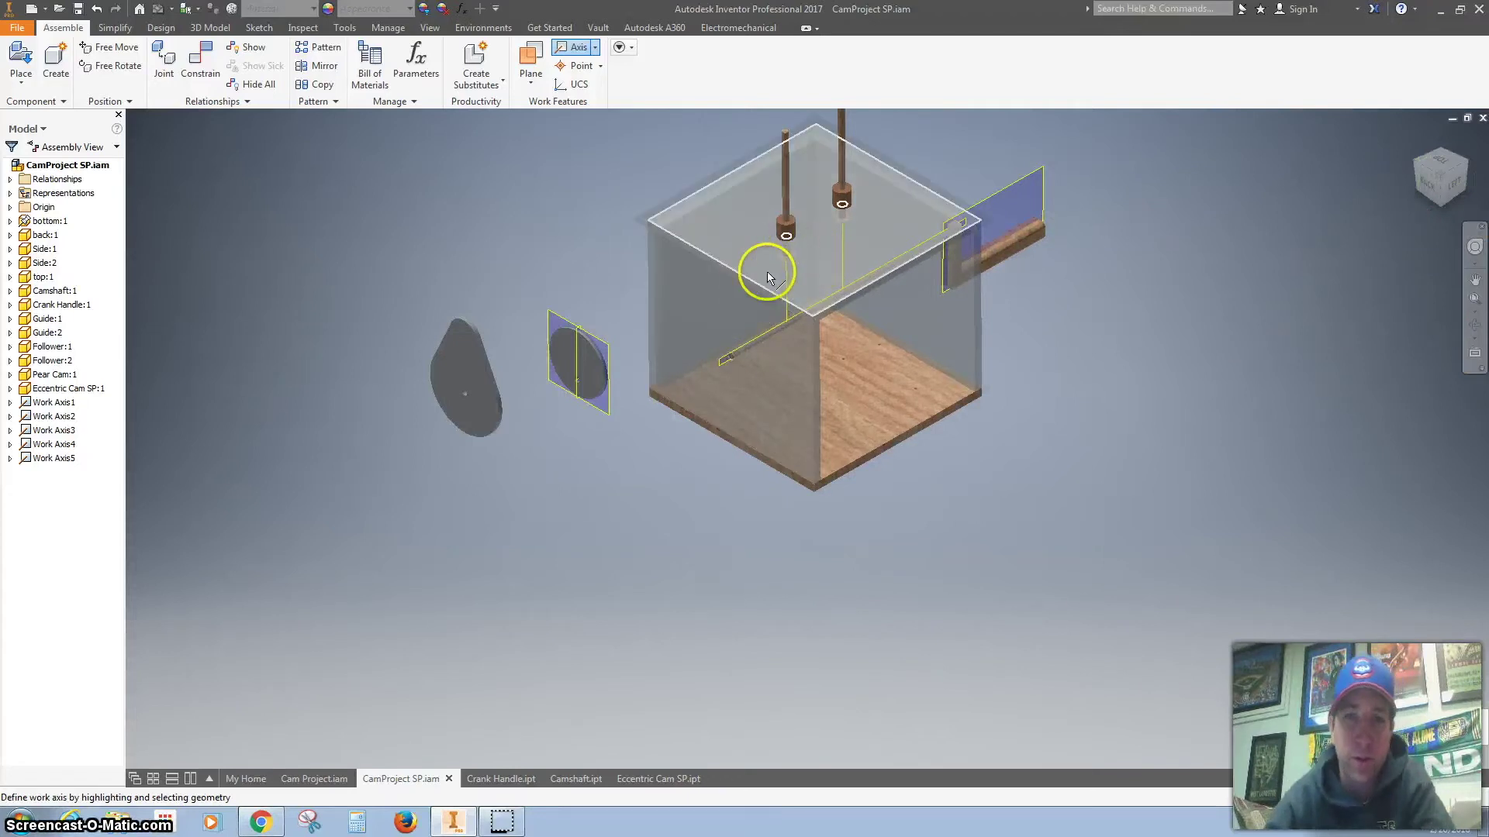
{"action": "key", "text": "Escape"}
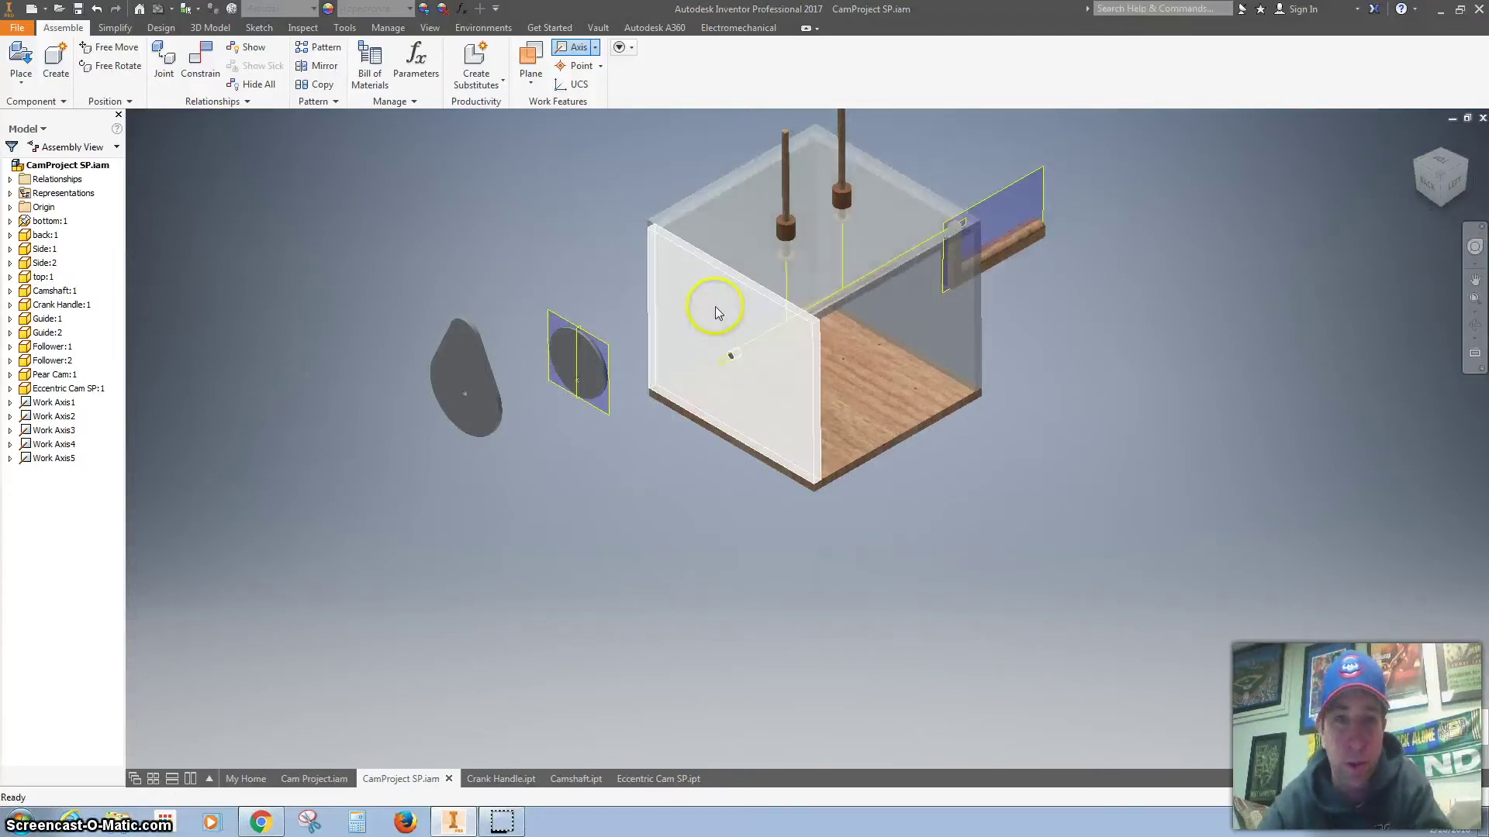
Step: Disable the Side:2 panel to expose the camshaft inside the box
{"action": "left_click", "coordinate": [682, 303]}
{"action": "right_click", "coordinate": [684, 301]}
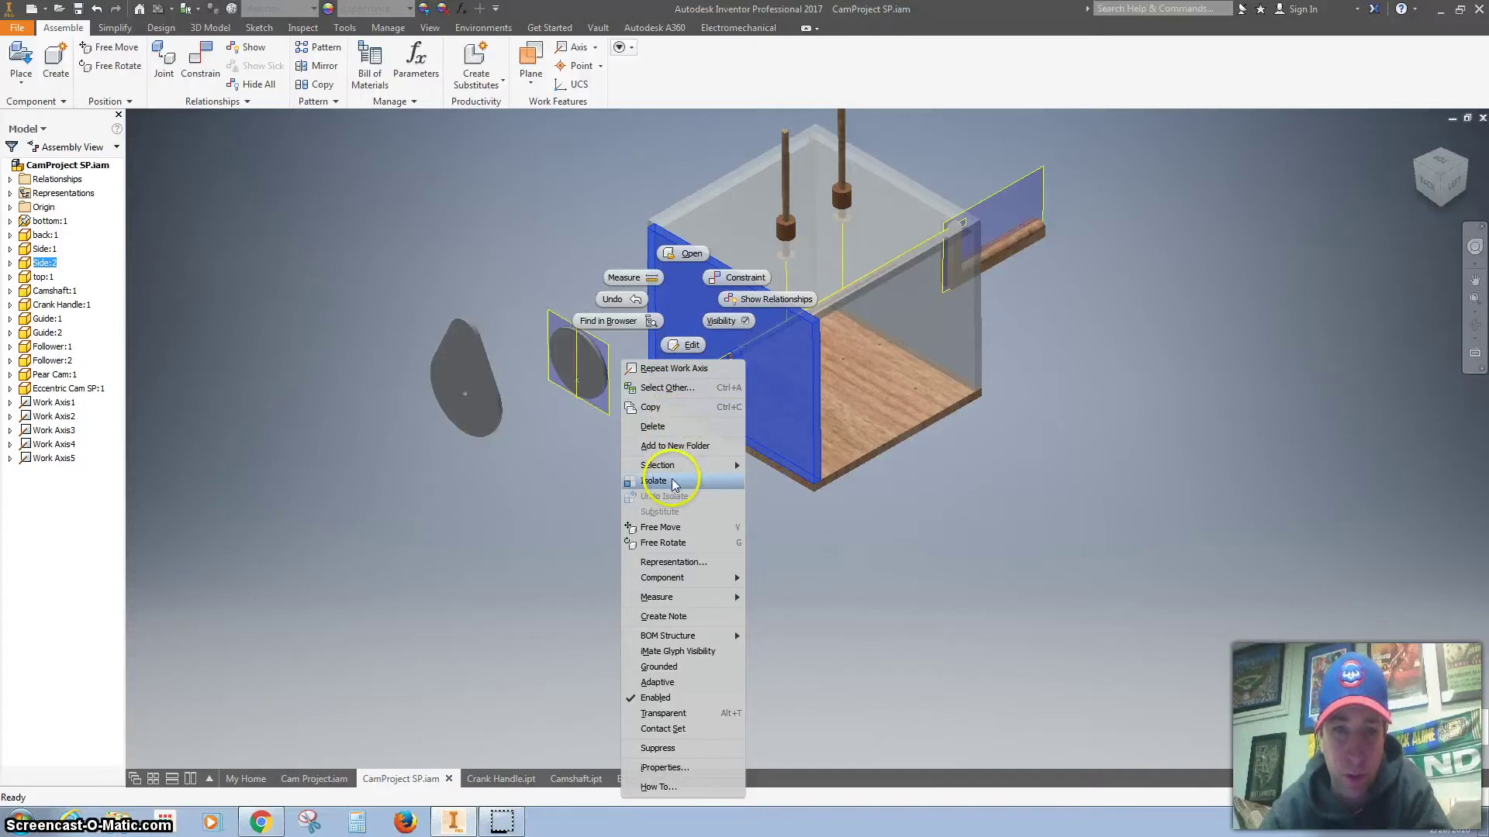
{"action": "left_click", "coordinate": [673, 700]}
{"action": "scroll", "coordinate": [746, 350], "scroll_direction": "down", "scroll_amount": 2}
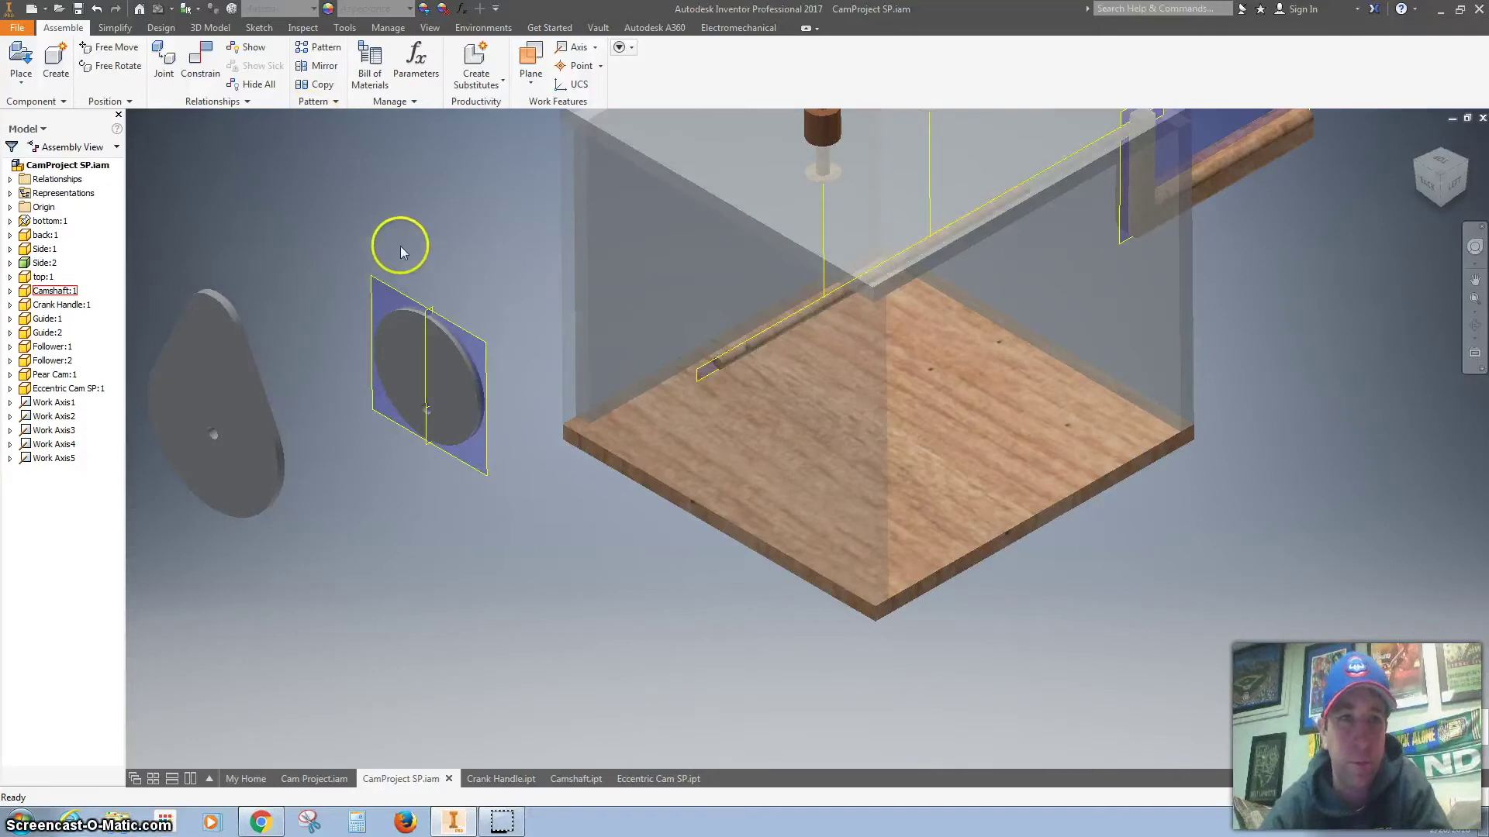
{"action": "left_click", "coordinate": [576, 48]}
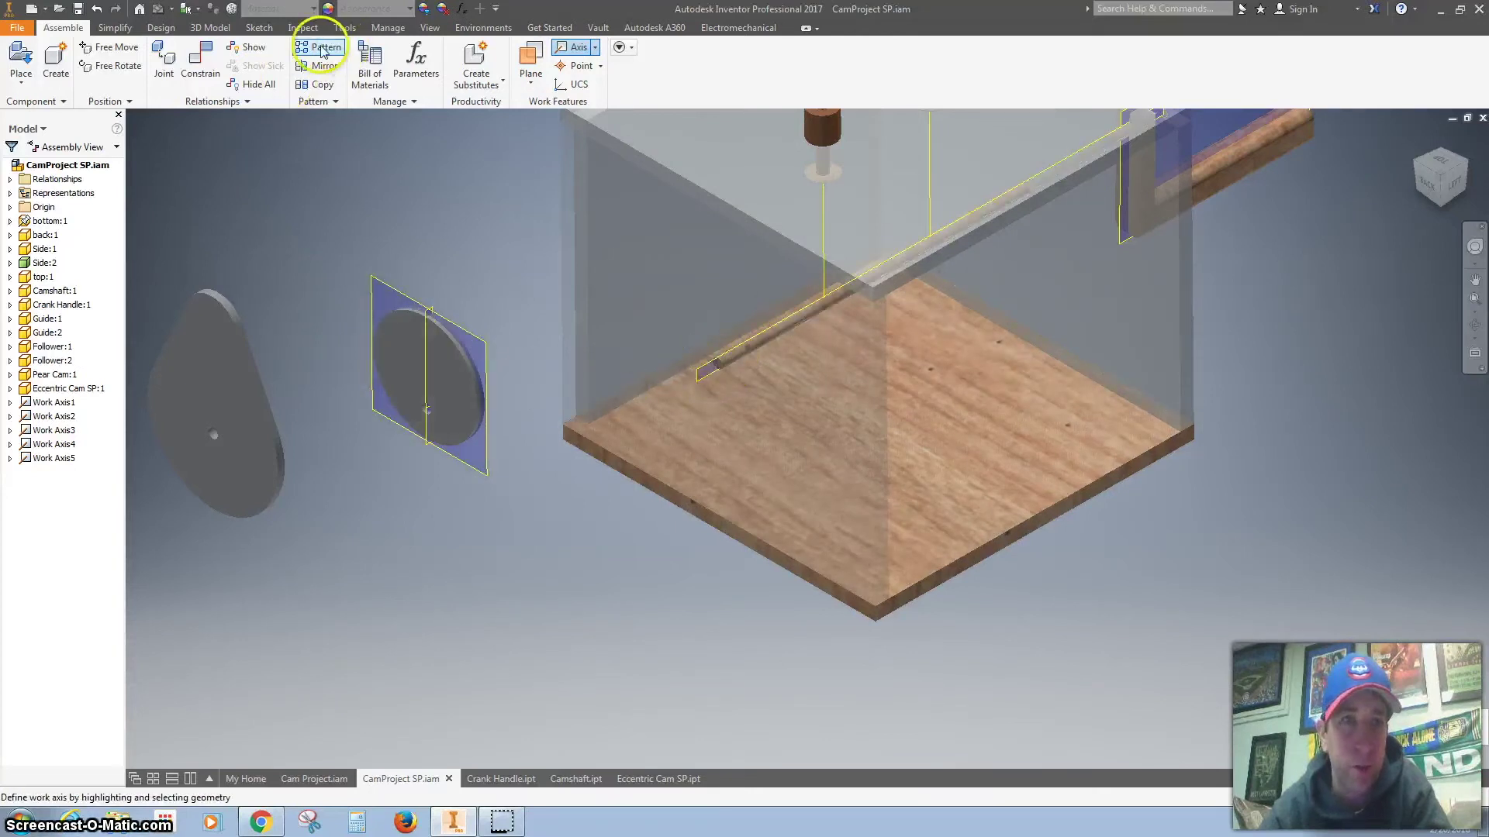
Step: Mate the eccentric cam's centre hole to the camshaft axis and slide the cam into the box
{"action": "left_click", "coordinate": [203, 67]}
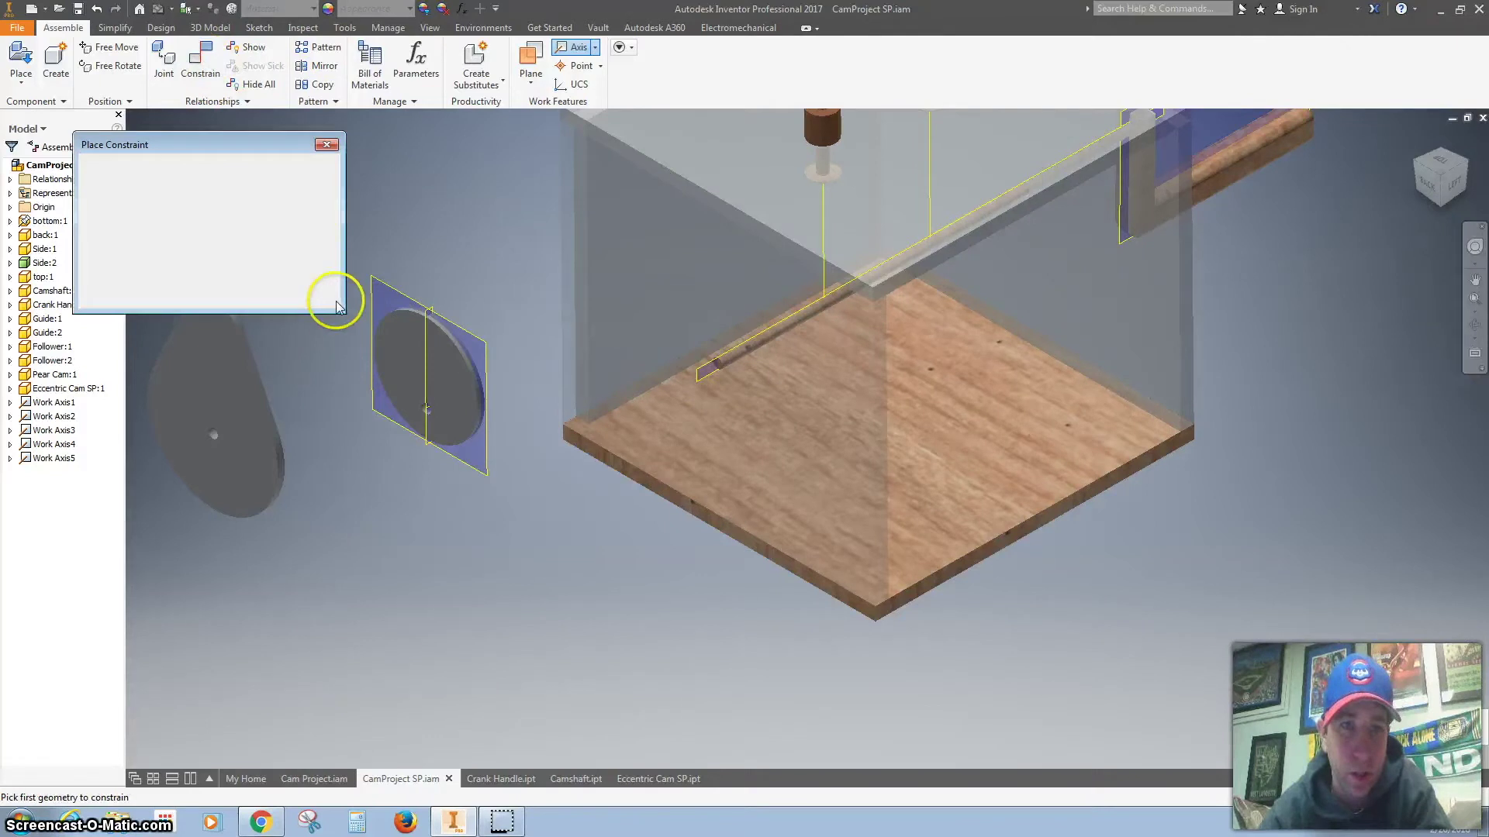
{"action": "scroll", "coordinate": [416, 406], "scroll_direction": "up", "scroll_amount": 3}
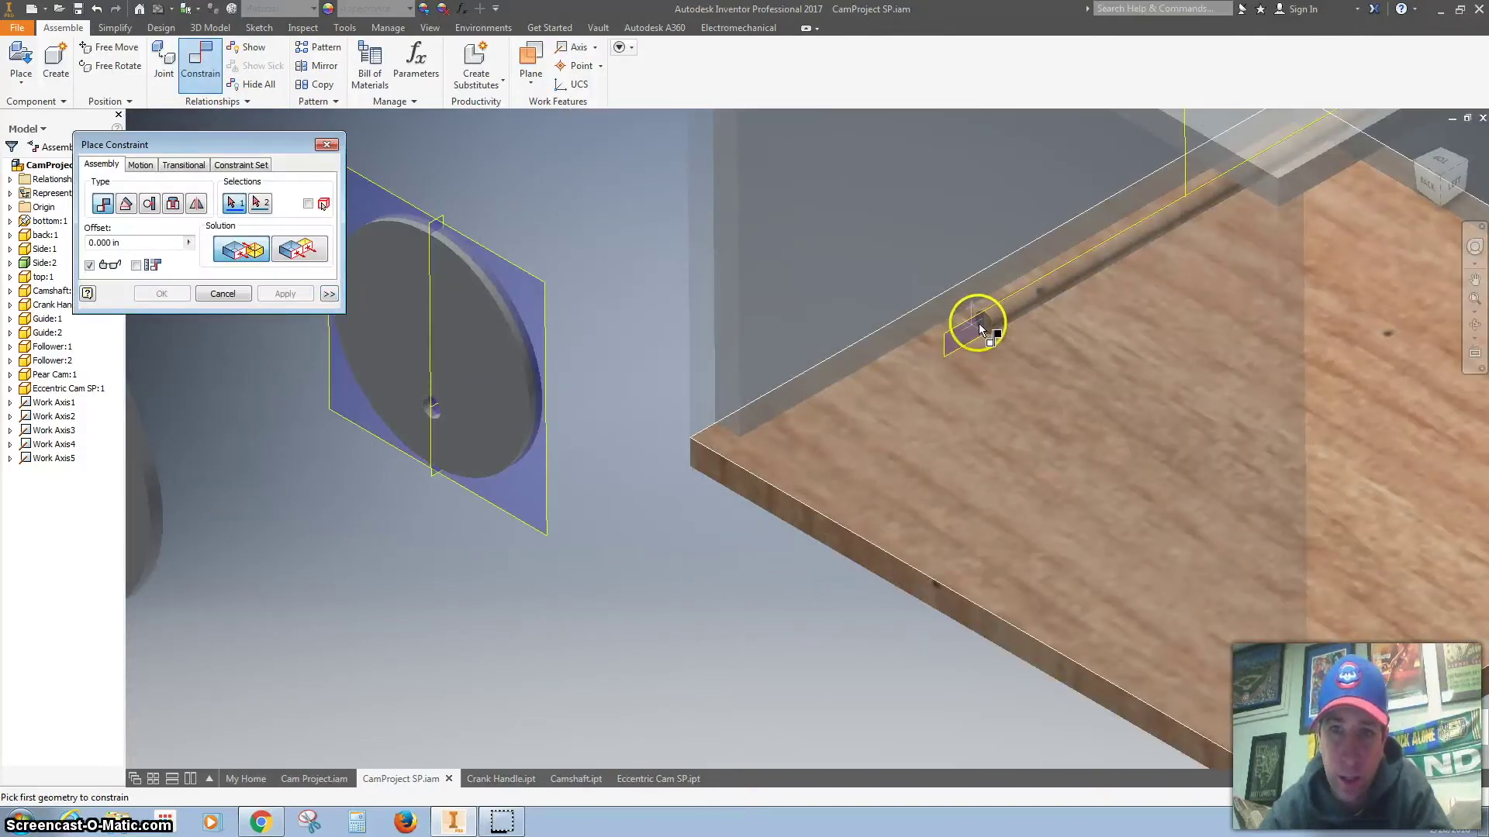
{"action": "left_click", "coordinate": [1003, 310]}
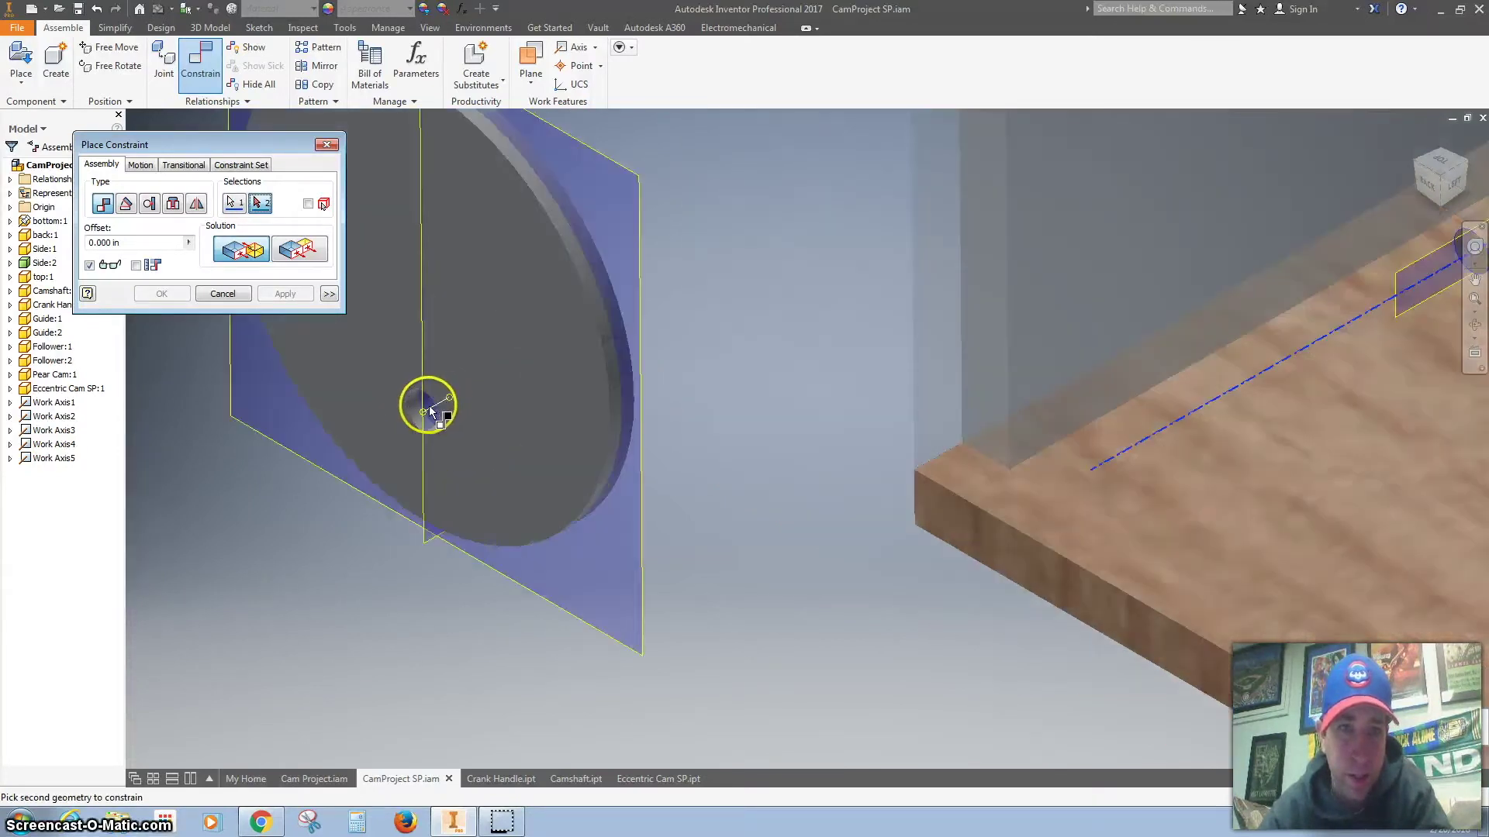
{"action": "left_click", "coordinate": [431, 406]}
{"action": "scroll", "coordinate": [858, 361], "scroll_direction": "up", "scroll_amount": 4}
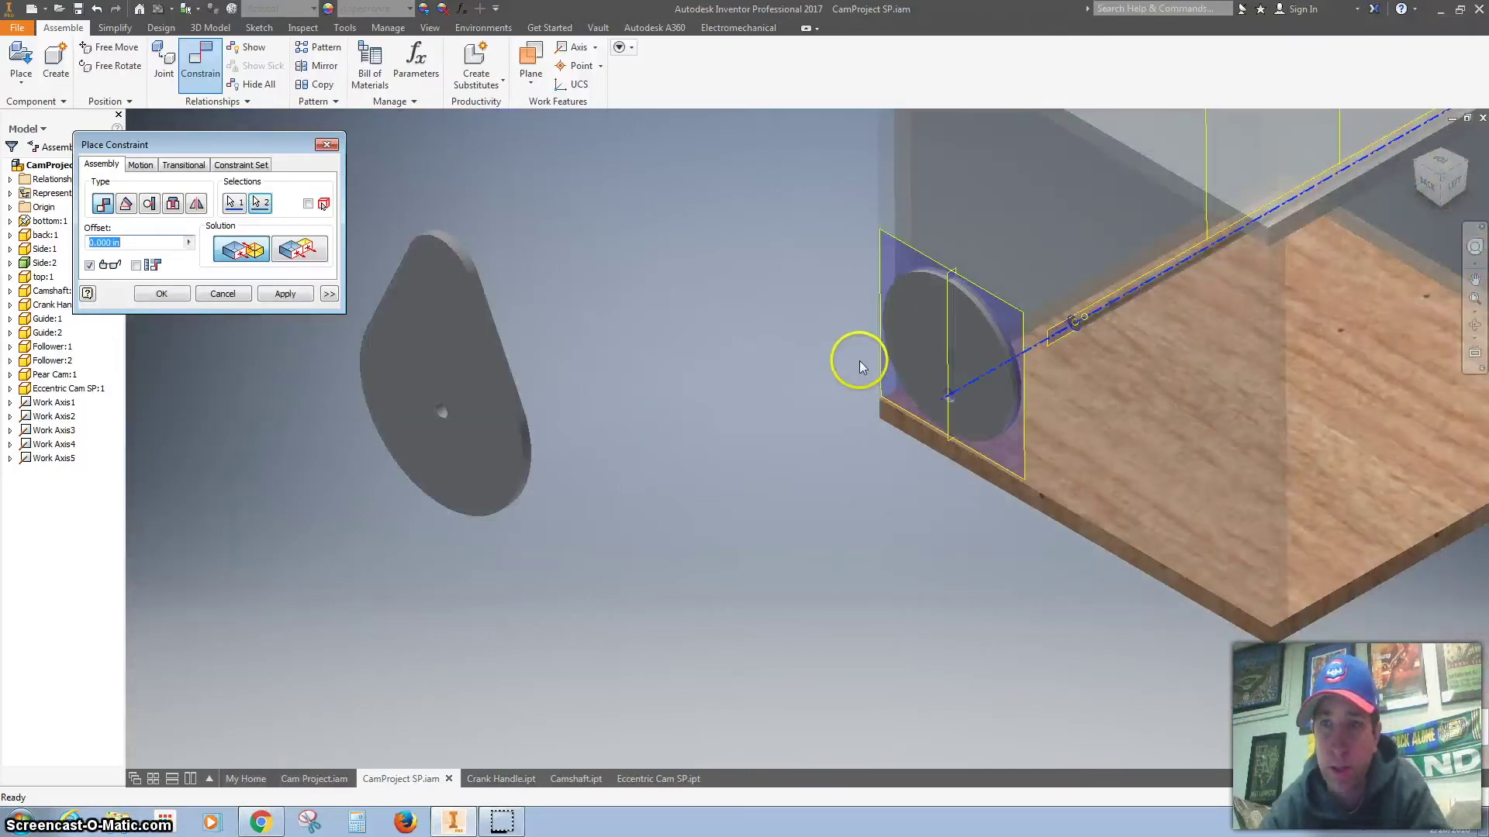
{"action": "left_click", "coordinate": [289, 293]}
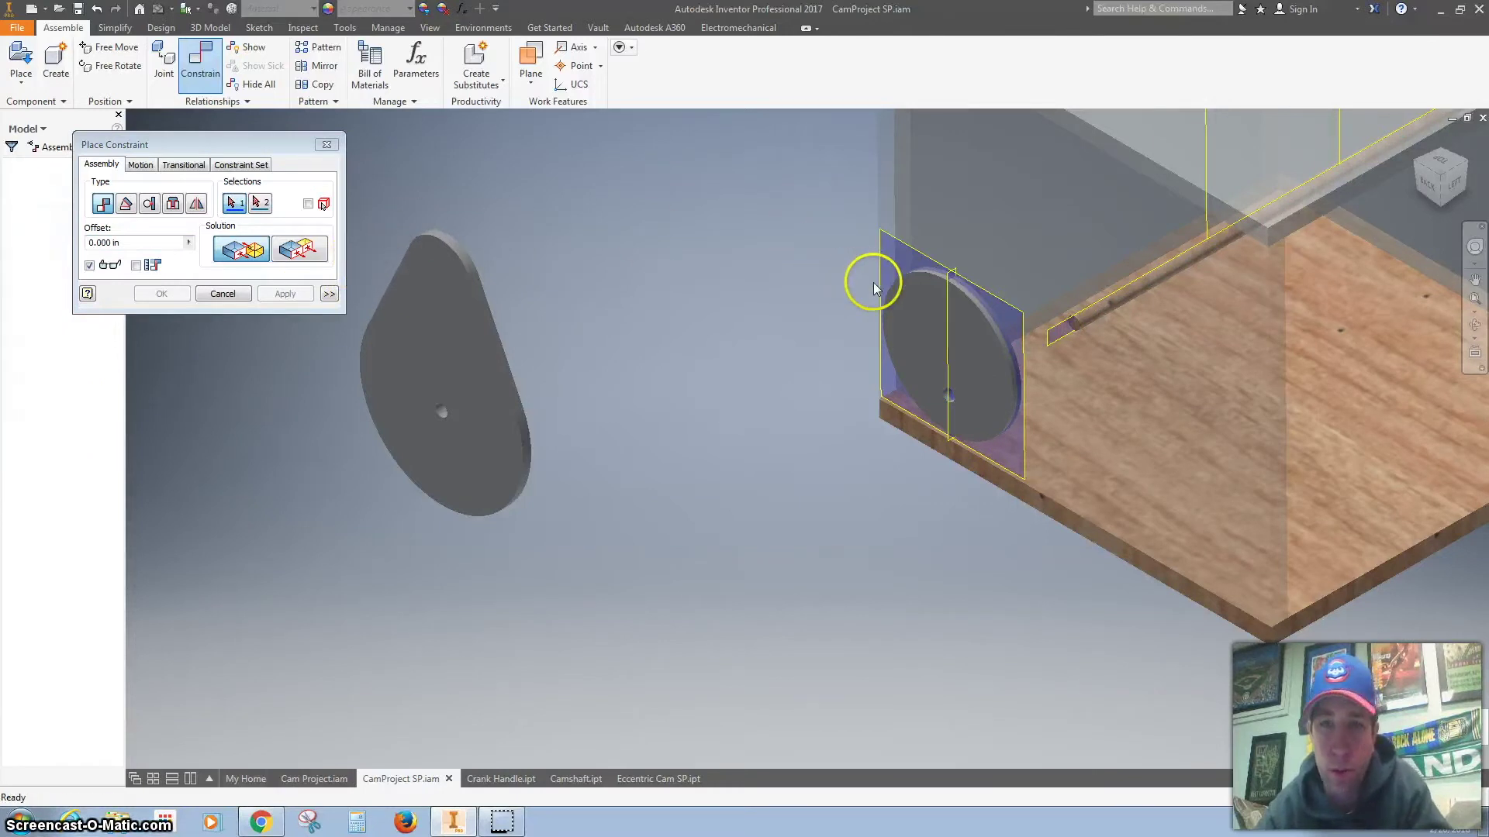
{"action": "key", "text": "Escape"}
{"action": "left_click_drag", "start_coordinate": [928, 304], "coordinate": [1116, 233]}
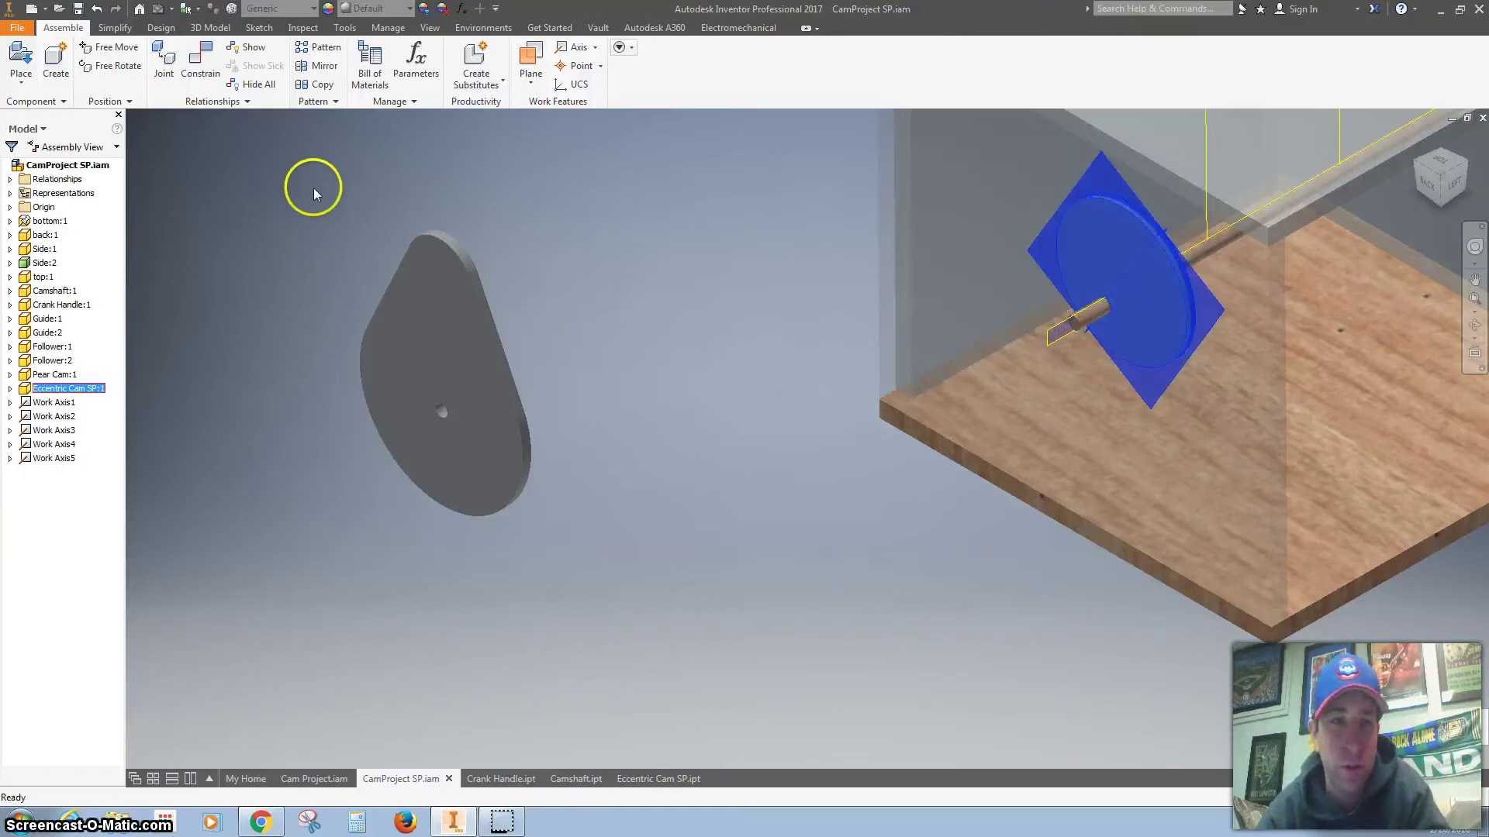
Step: Mate the follower's vertical axis with the cam's Work Plane2, centring the cam beneath it
{"action": "key", "text": "Home"}
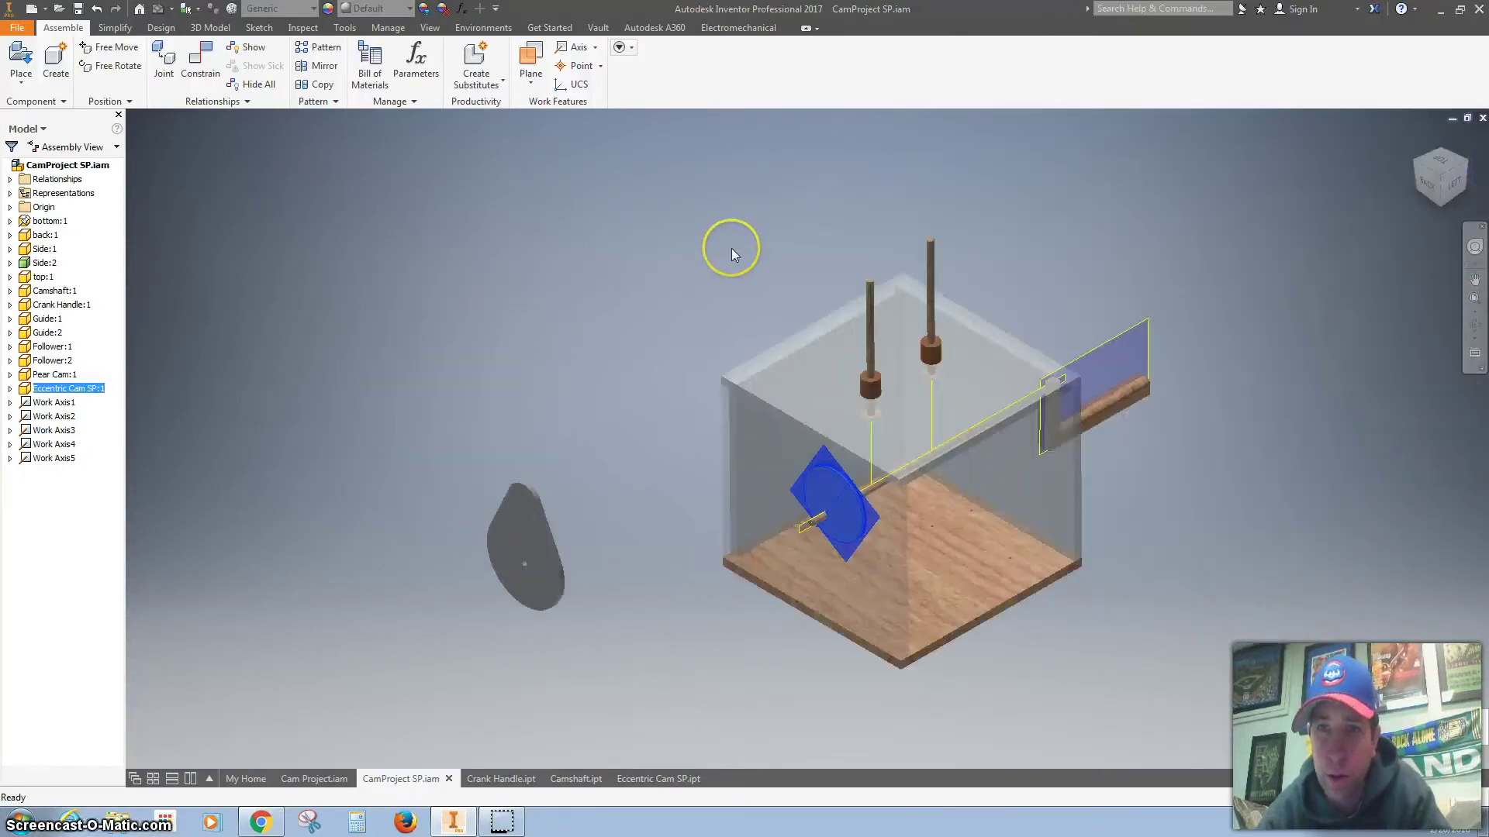
{"action": "scroll", "coordinate": [815, 557], "scroll_direction": "down", "scroll_amount": 5}
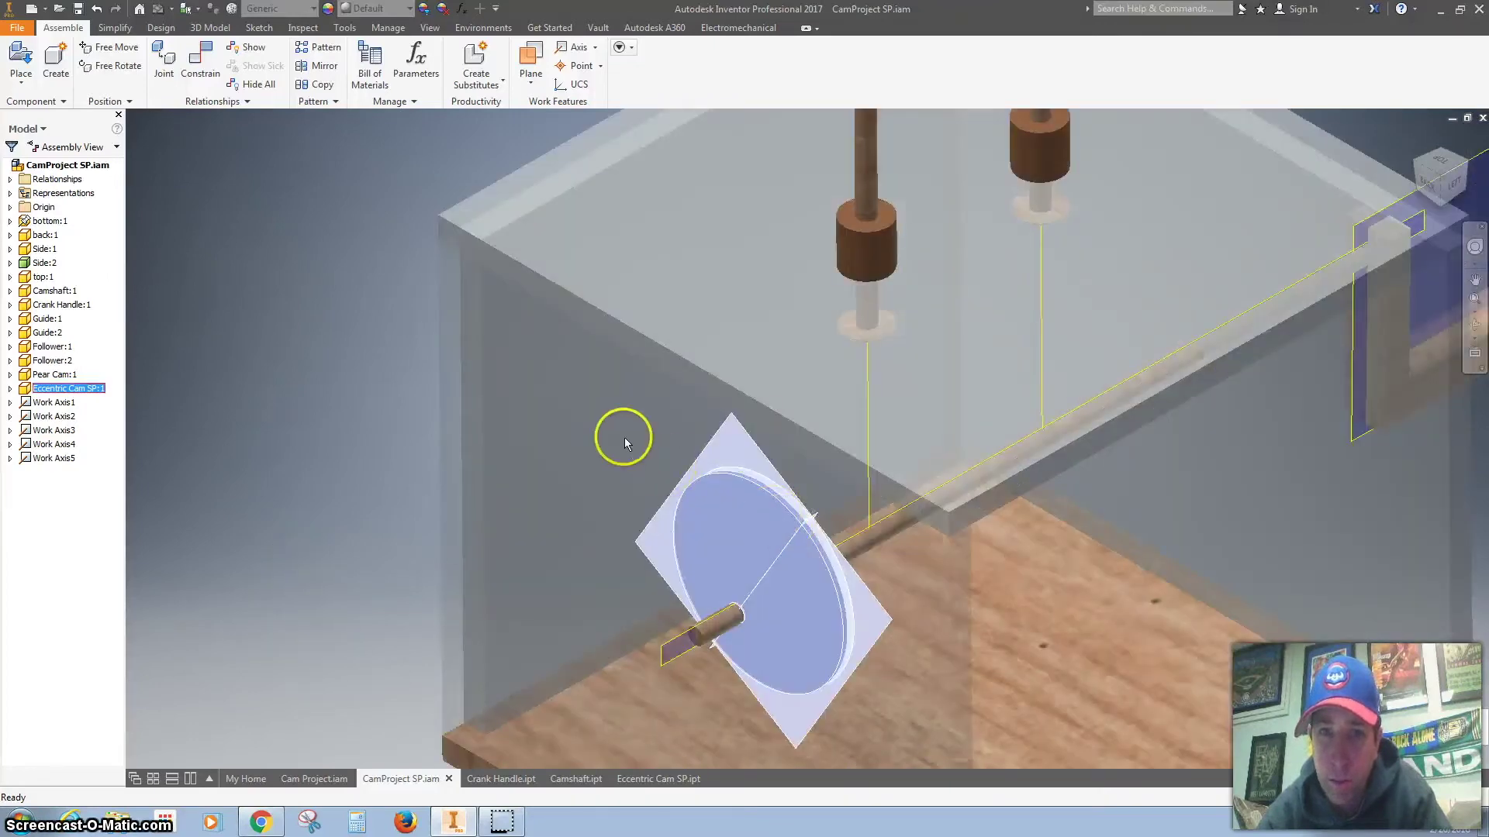
{"action": "left_click", "coordinate": [203, 60]}
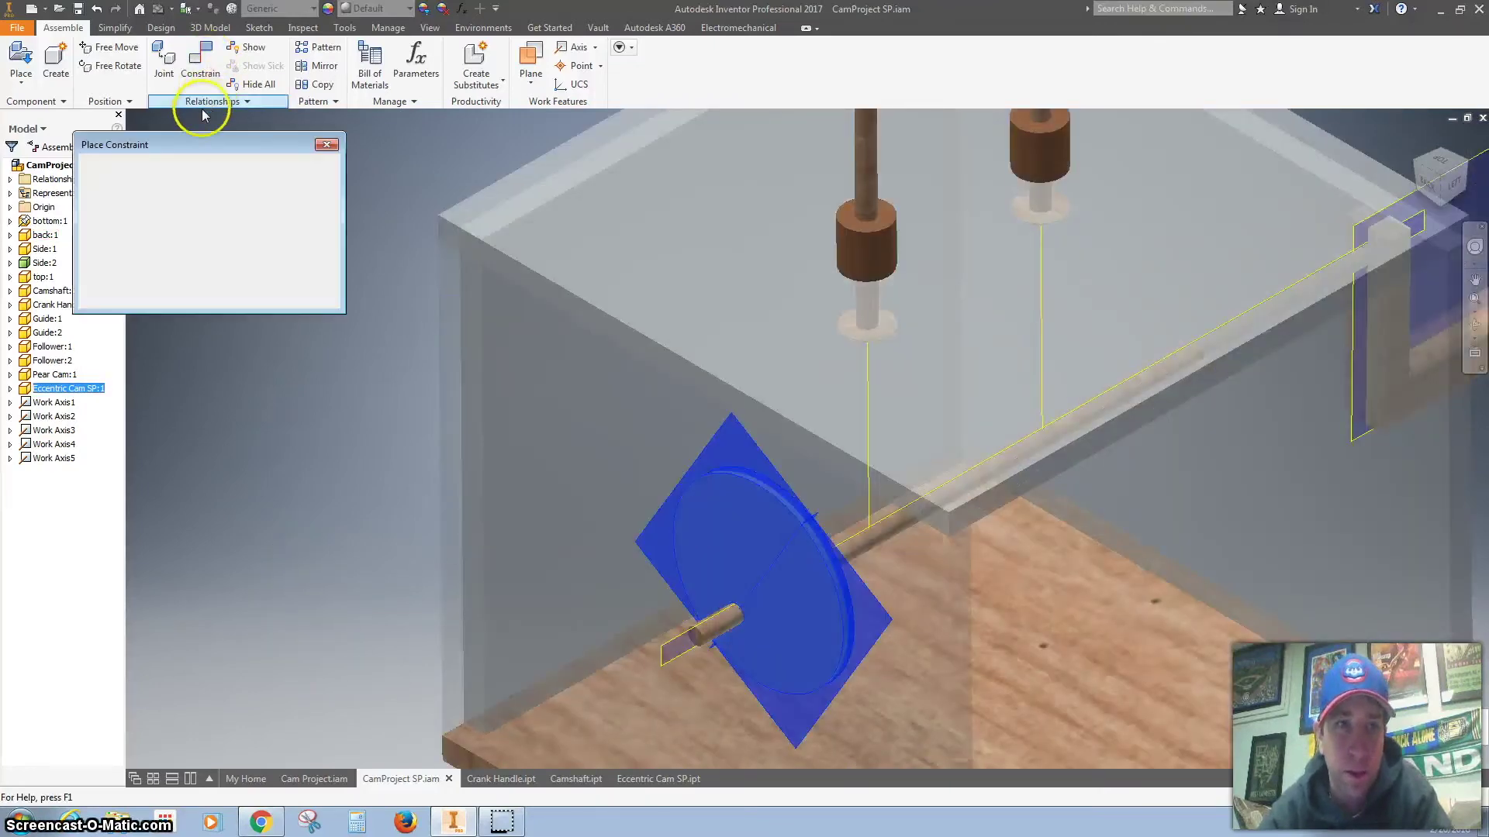
{"action": "left_click", "coordinate": [867, 499]}
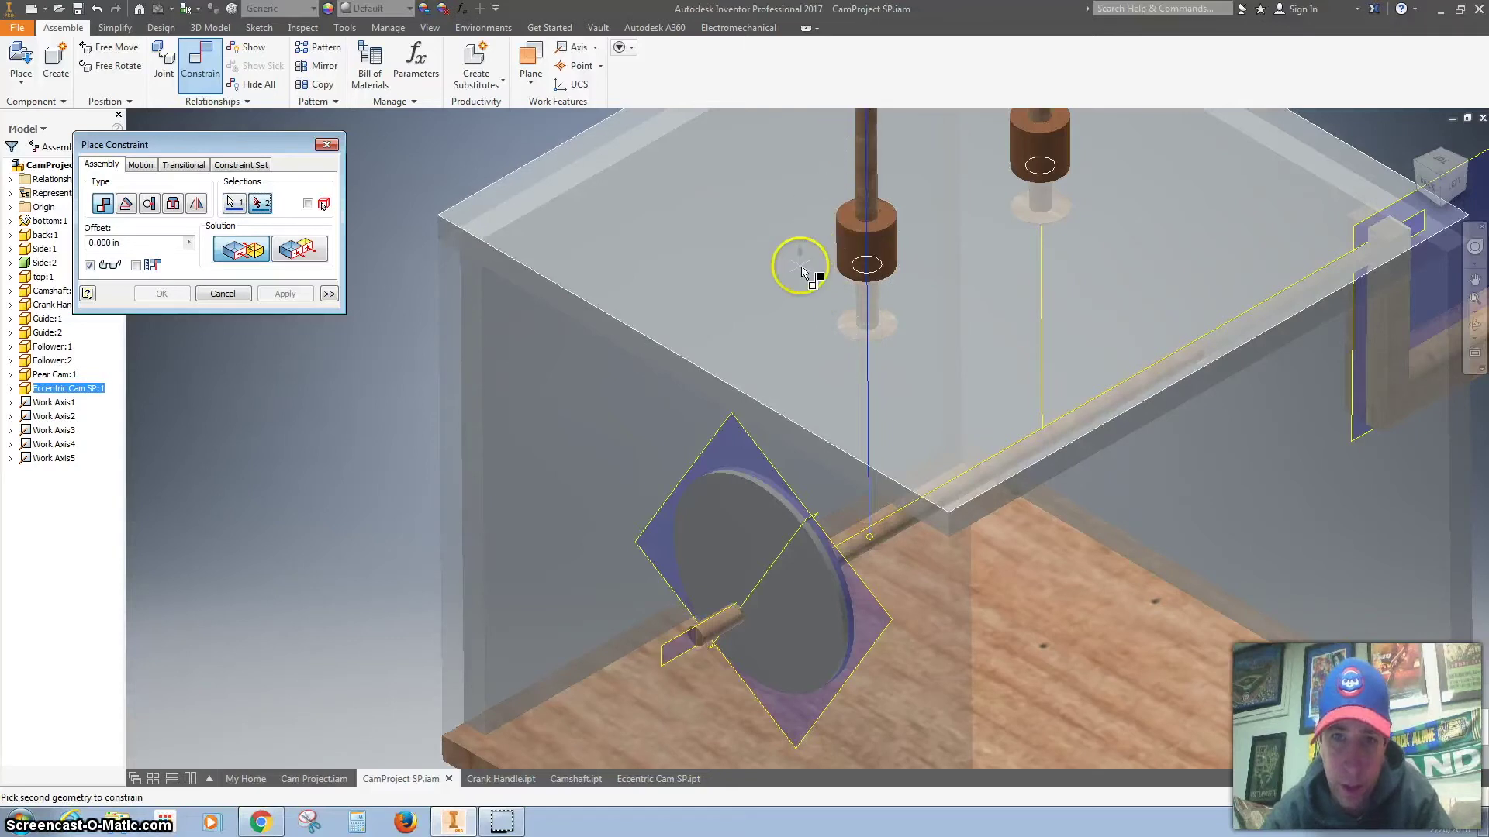
{"action": "left_click", "coordinate": [747, 441]}
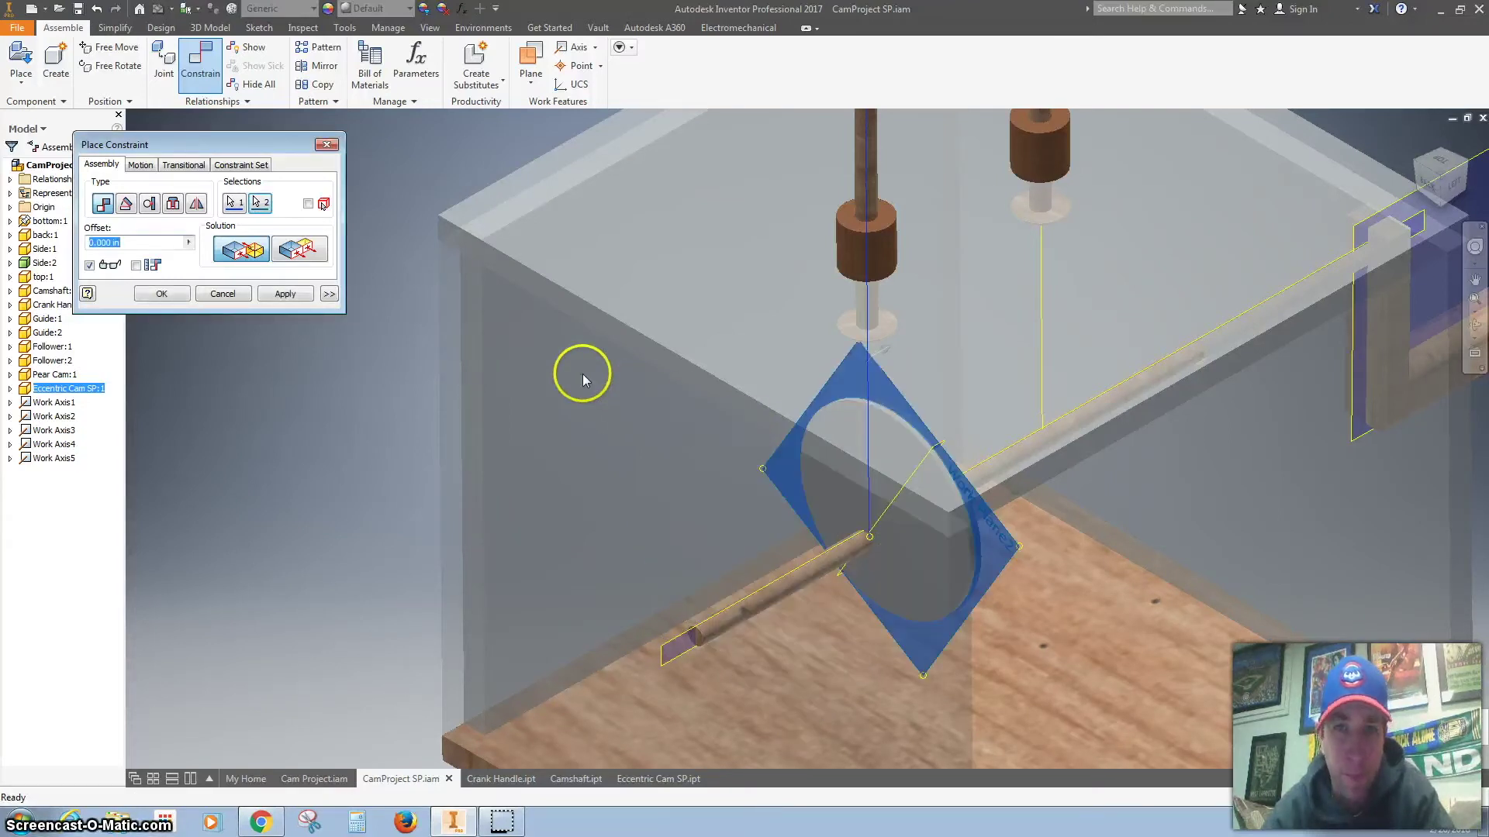
{"action": "left_click", "coordinate": [281, 295]}
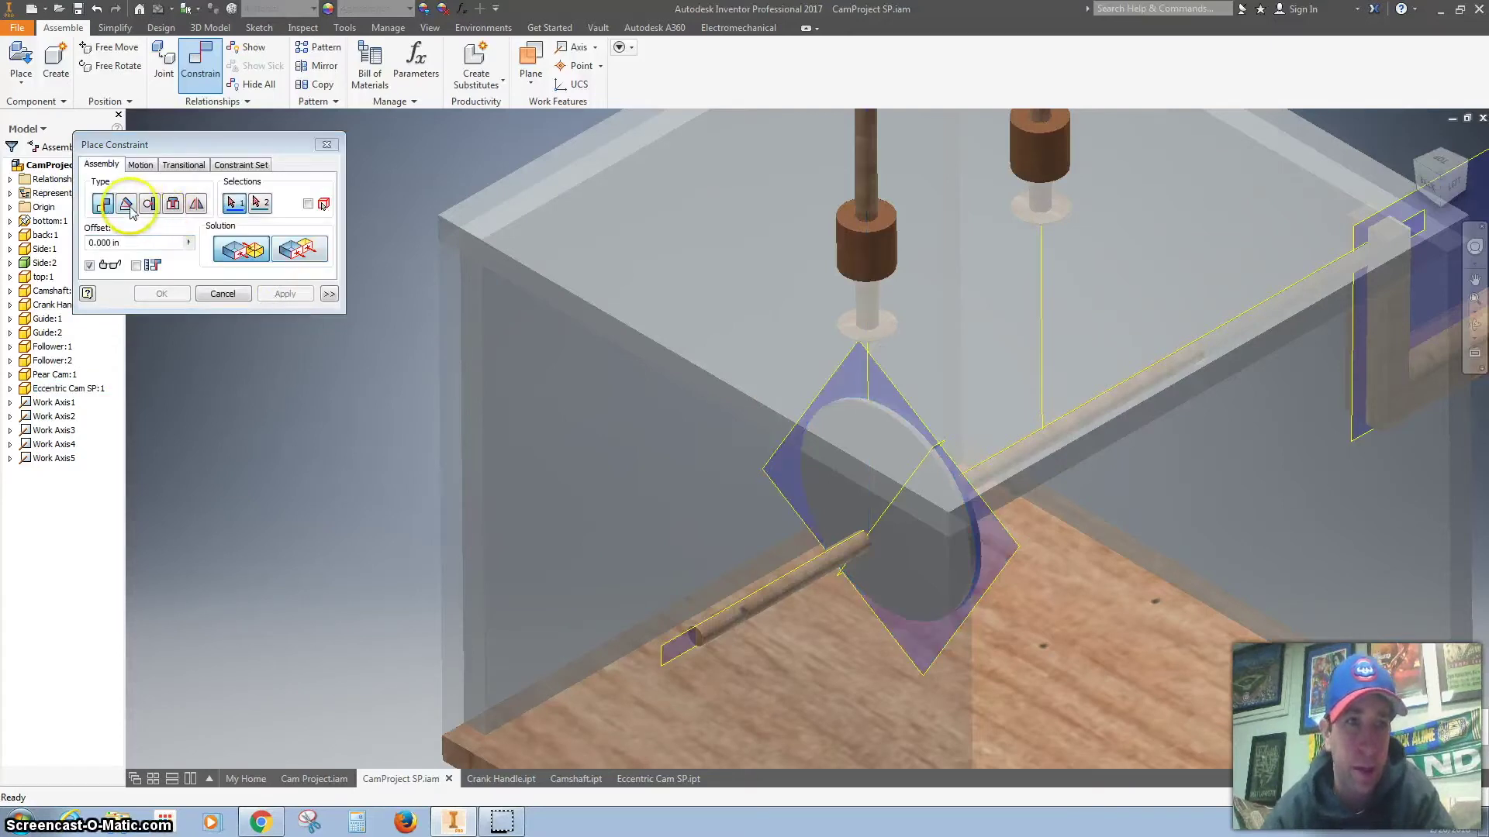
Step: Add a directed 0.00 deg Angle constraint between the camshaft's XY Plane and the eccentric cam's axis
{"action": "left_click", "coordinate": [126, 204]}
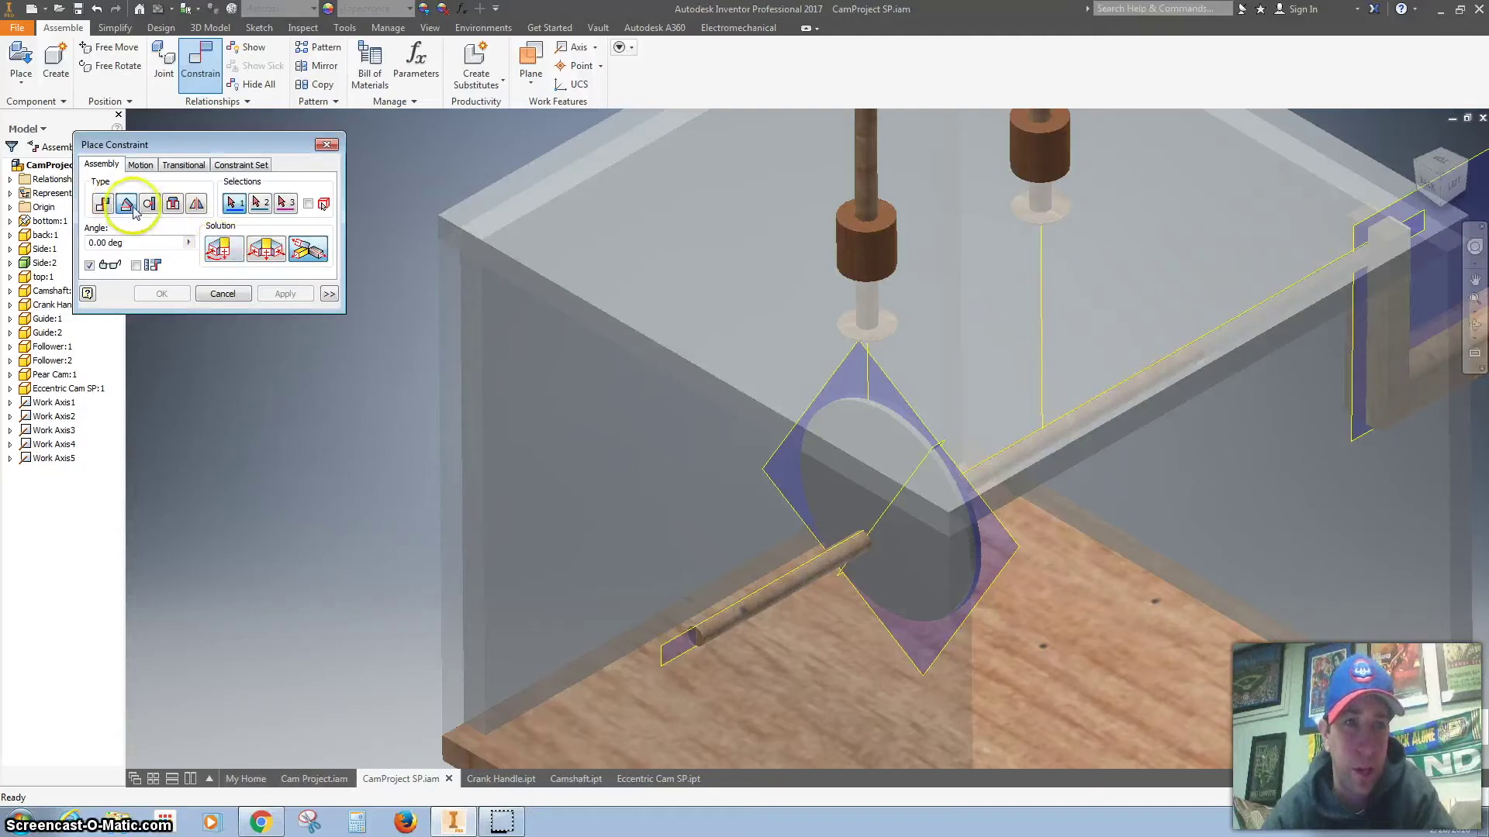
{"action": "left_click", "coordinate": [219, 250]}
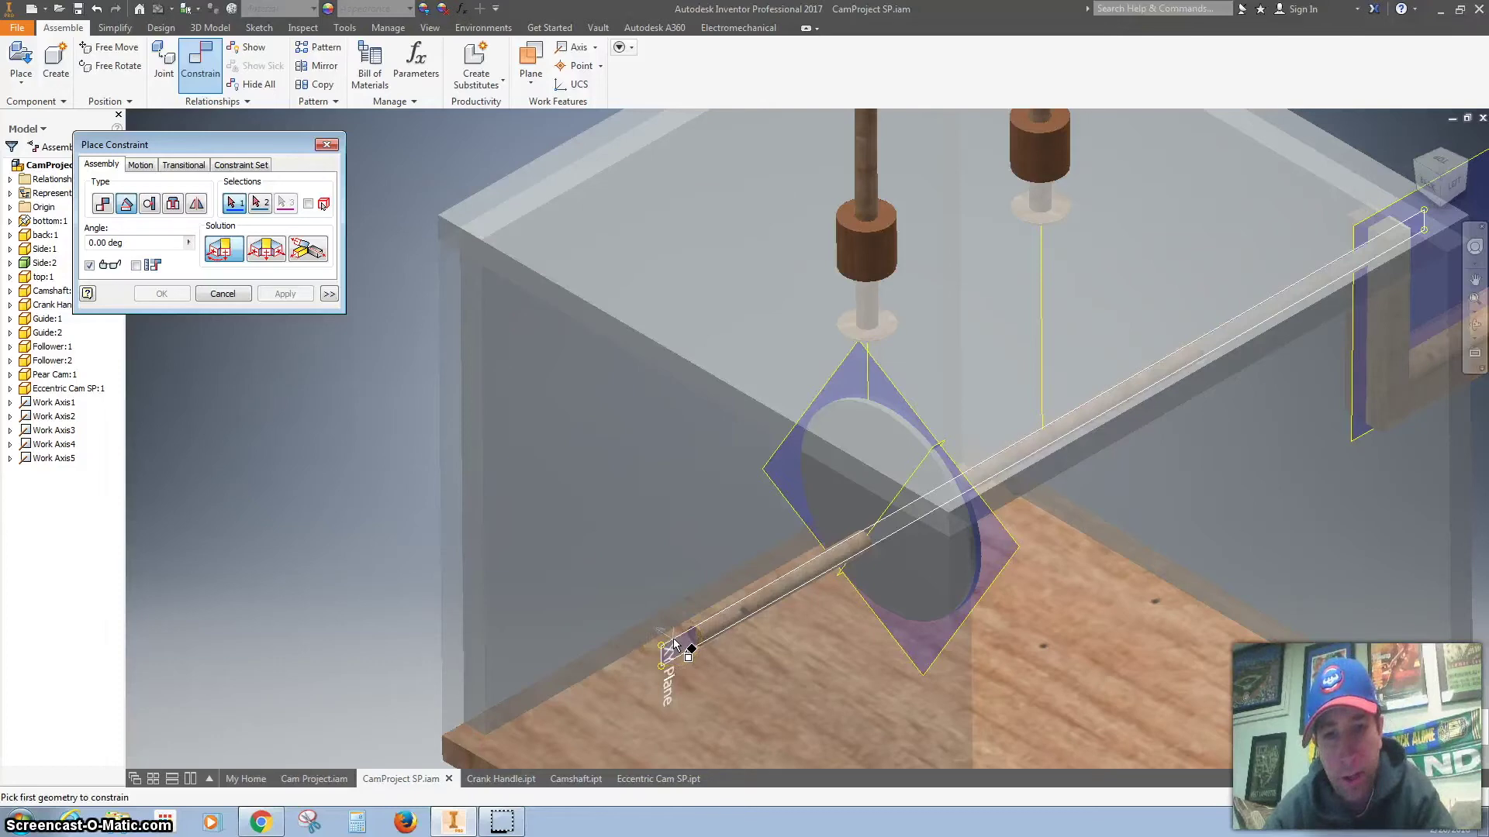
{"action": "left_click", "coordinate": [698, 665]}
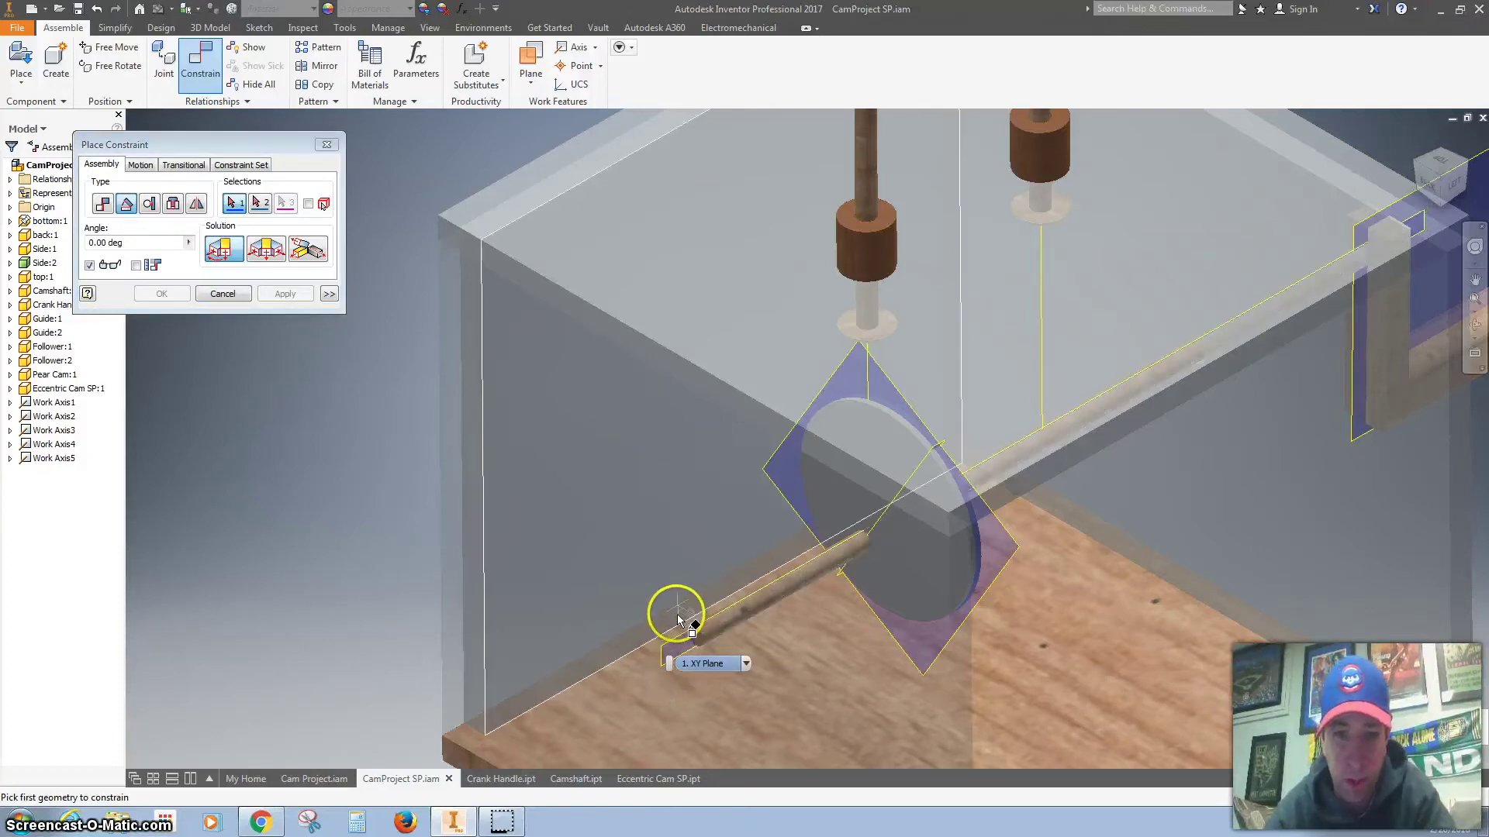
{"action": "left_click", "coordinate": [702, 632]}
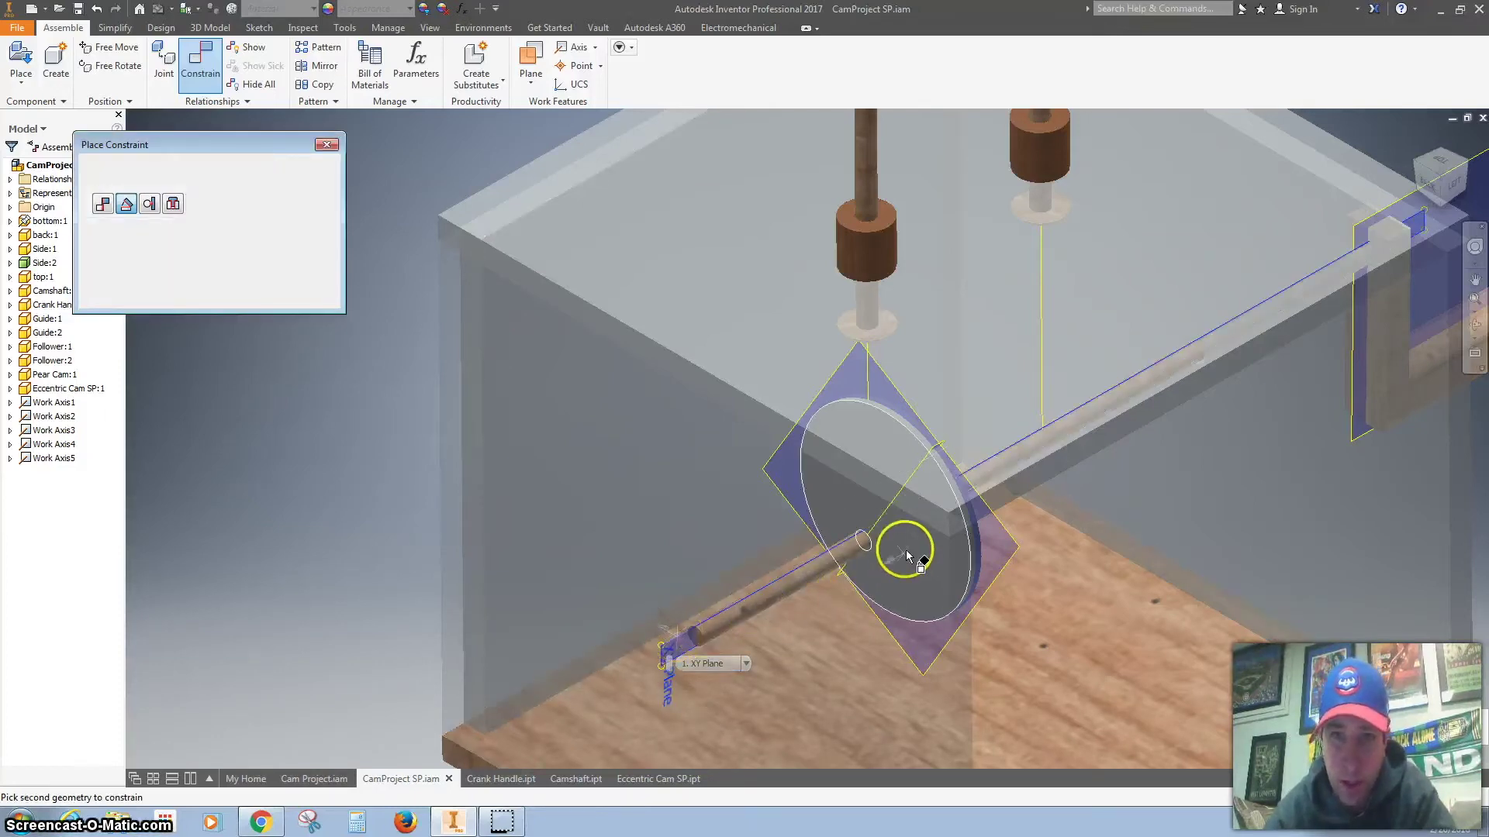
{"action": "scroll", "coordinate": [904, 546], "scroll_direction": "up", "scroll_amount": 4}
{"action": "left_click", "coordinate": [830, 431]}
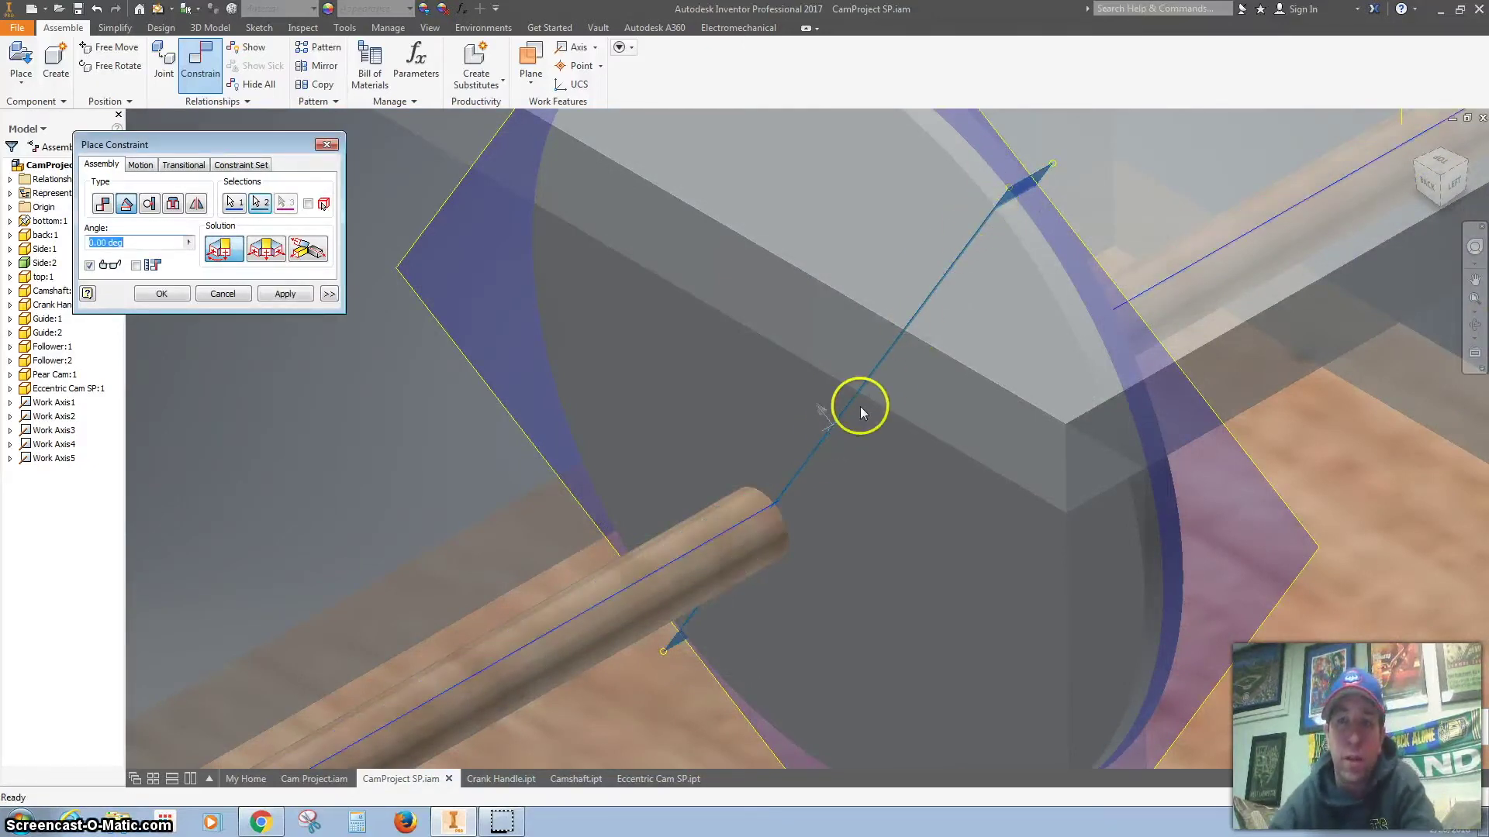
{"action": "left_click", "coordinate": [285, 294]}
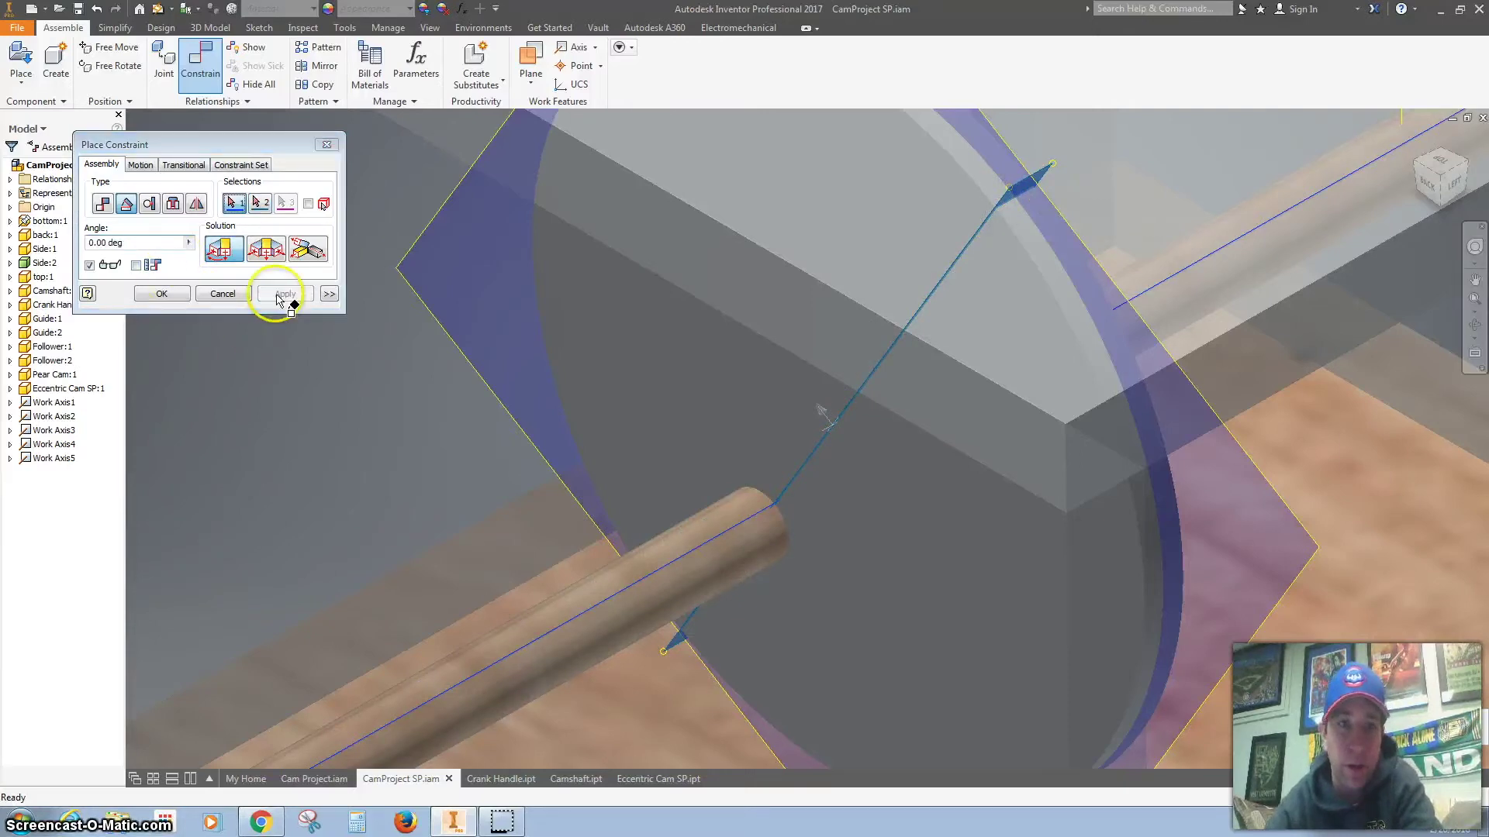
{"action": "left_click", "coordinate": [327, 144]}
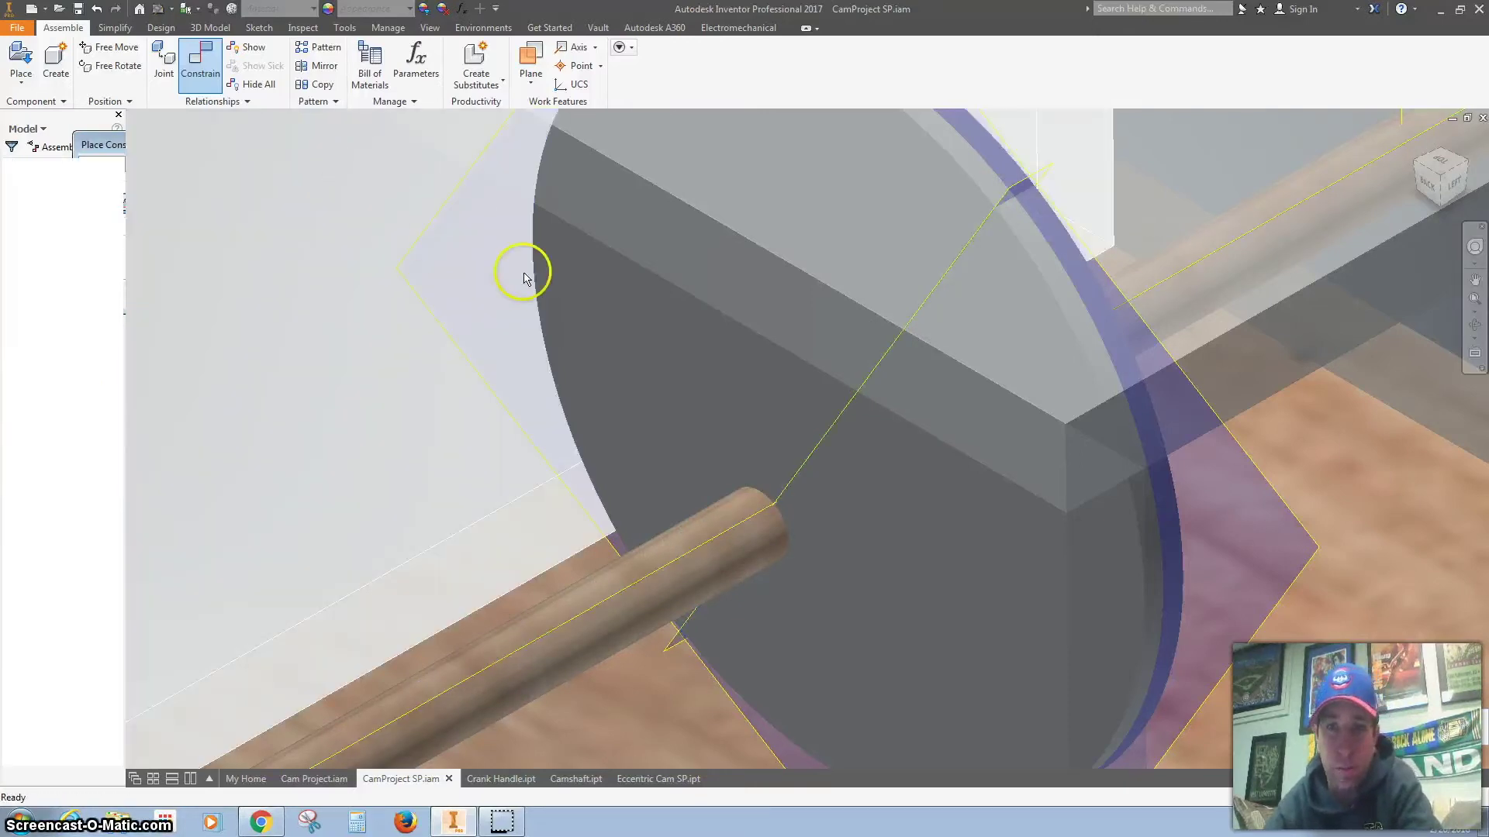
Step: From a top-front-left corner view, drag the Crank Handle to a new angle around the camshaft
{"action": "key", "text": "F6"}
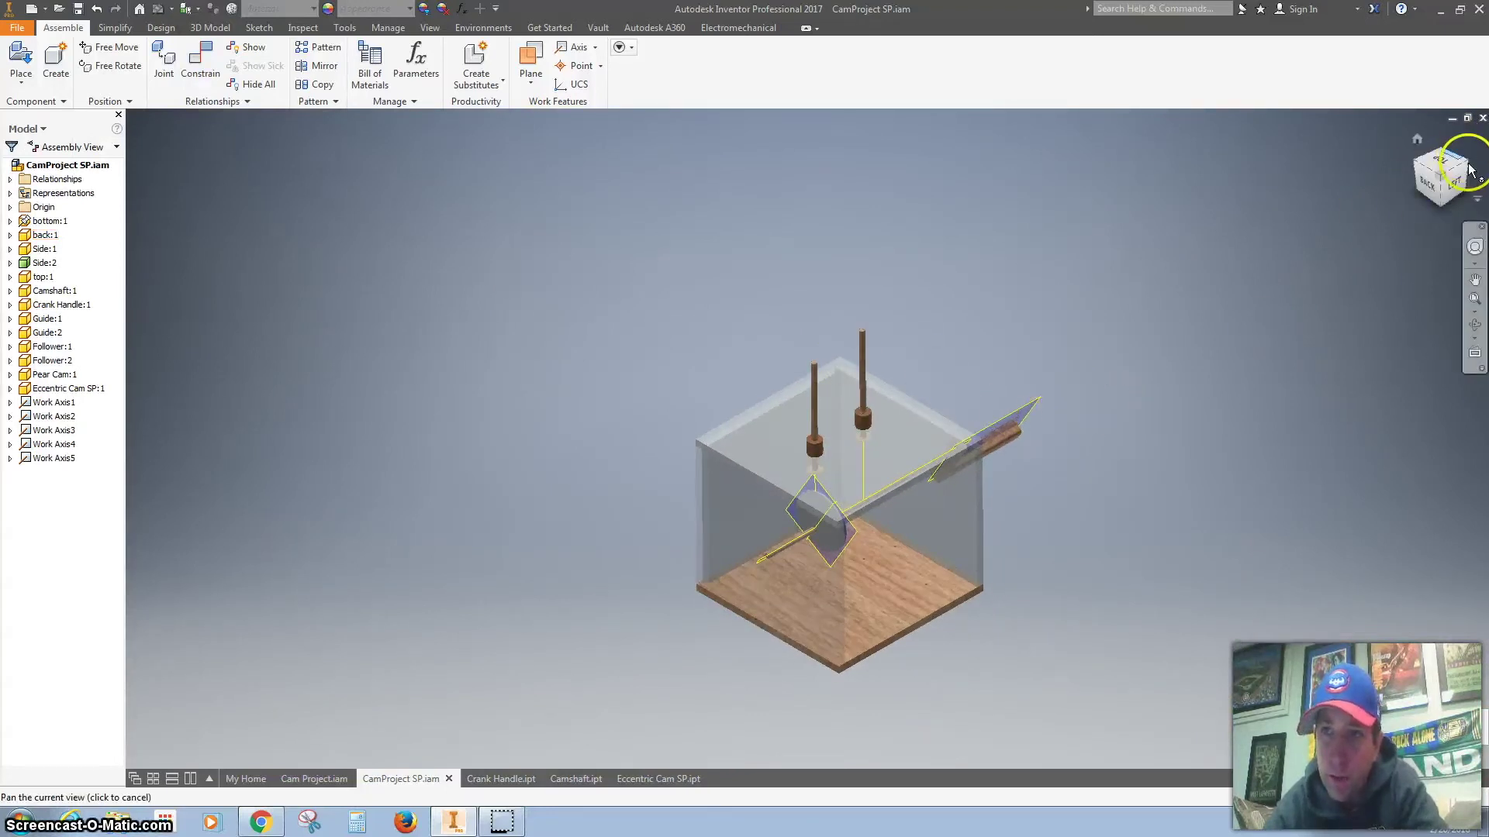
{"action": "left_click", "coordinate": [1441, 190]}
{"action": "middle_click_drag", "start_coordinate": [891, 666], "coordinate": [821, 634], "text": "shift"}
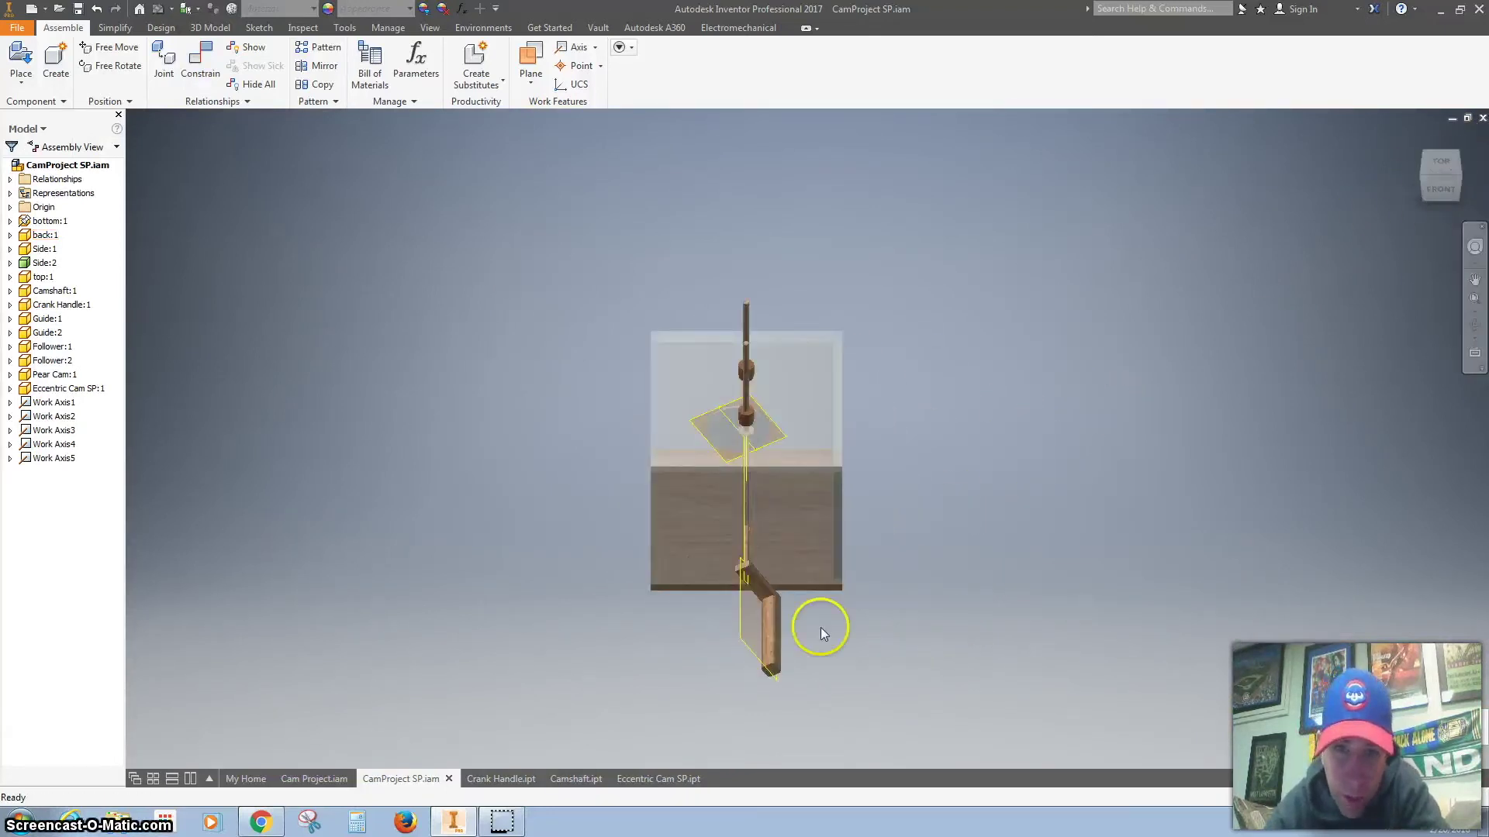
{"action": "left_click", "coordinate": [1422, 181]}
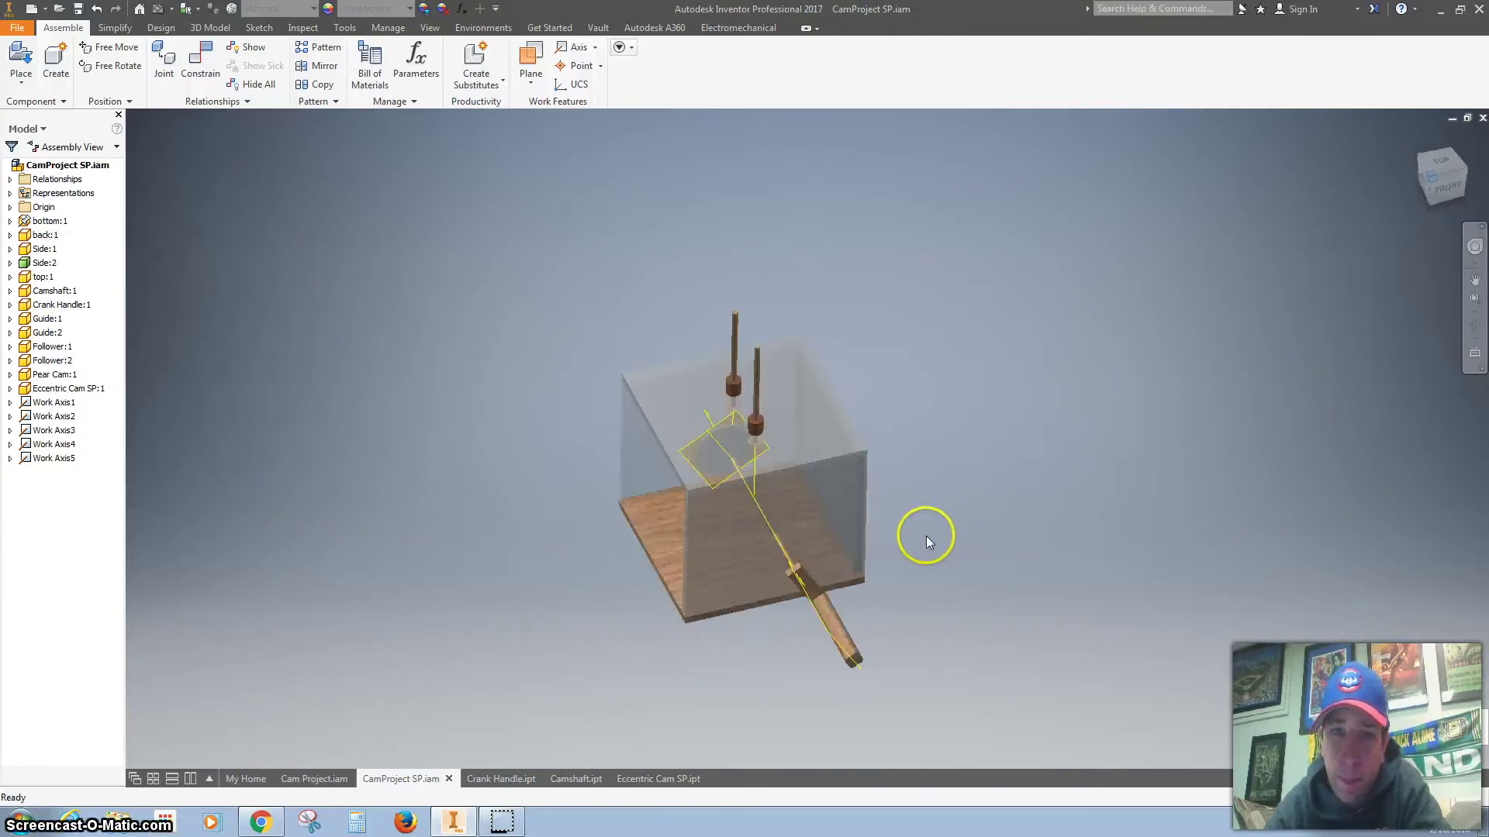
{"action": "left_click_drag", "start_coordinate": [883, 611], "coordinate": [915, 601]}
{"action": "scroll", "coordinate": [687, 496], "scroll_direction": "down", "scroll_amount": 3}
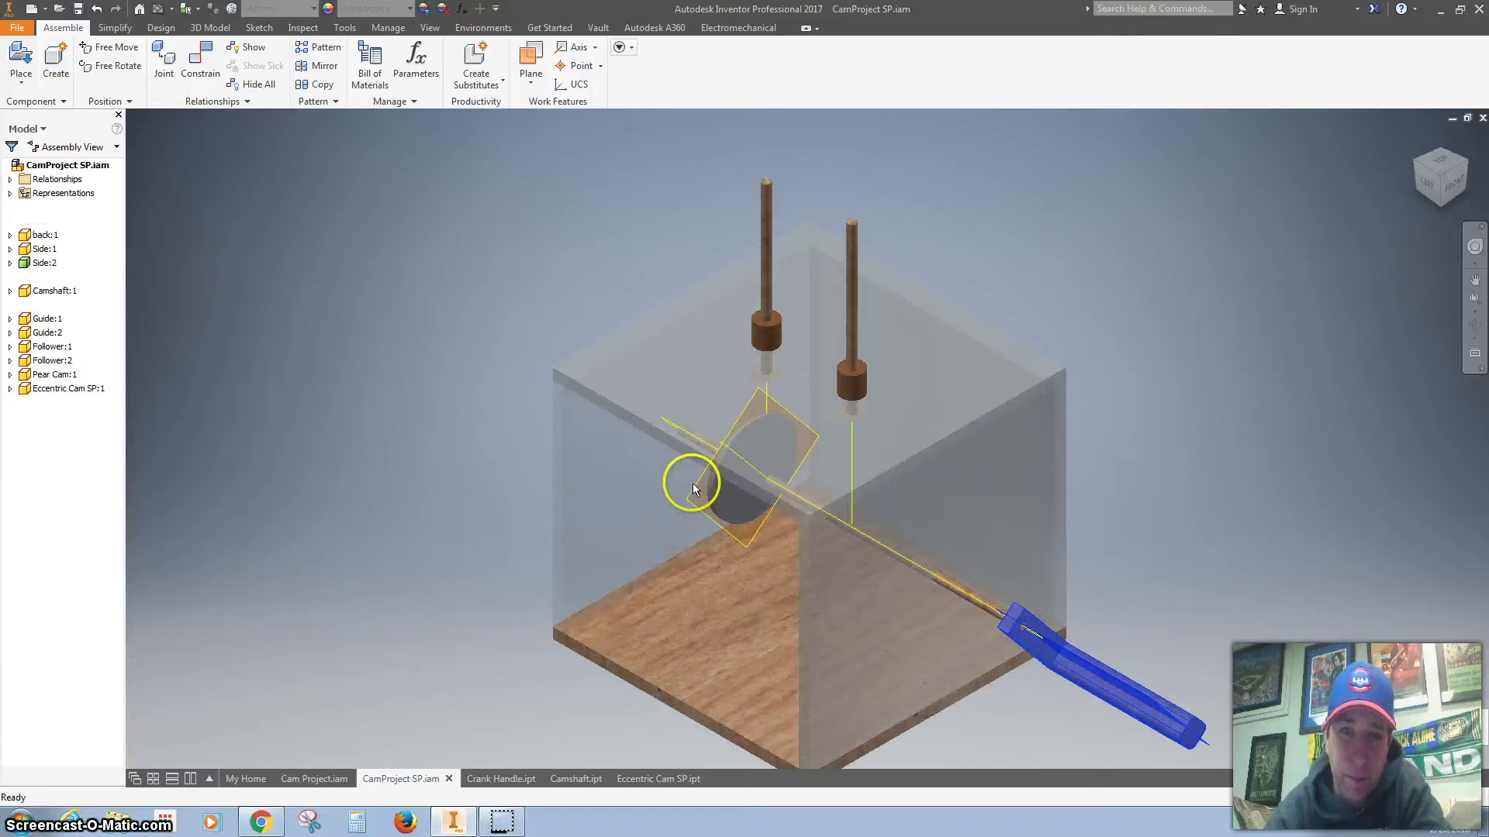
Step: Disable the Crank Handle component and fit the whole assembly in view
{"action": "right_click", "coordinate": [662, 366]}
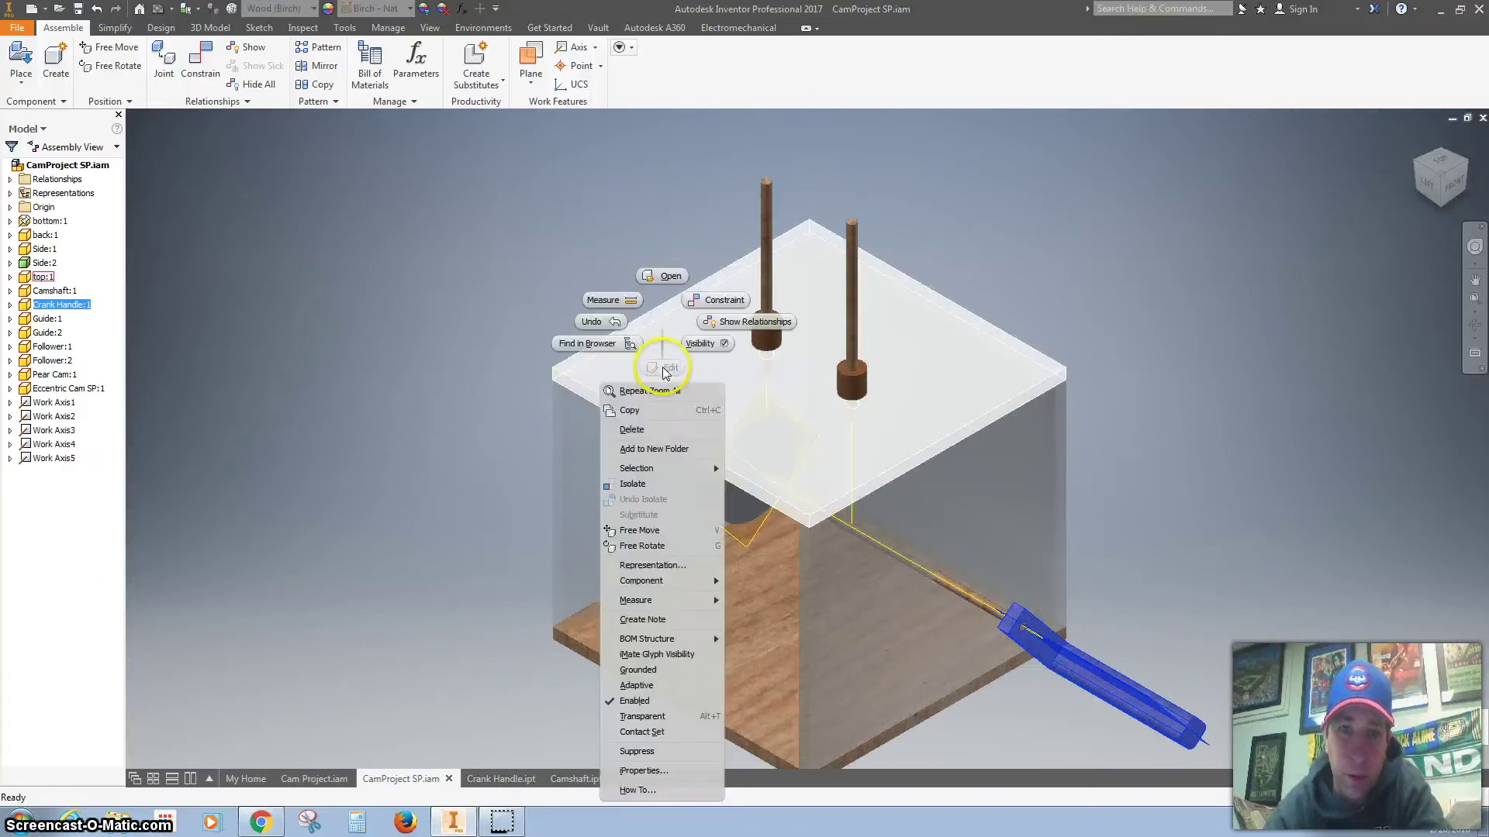
{"action": "left_click", "coordinate": [646, 702]}
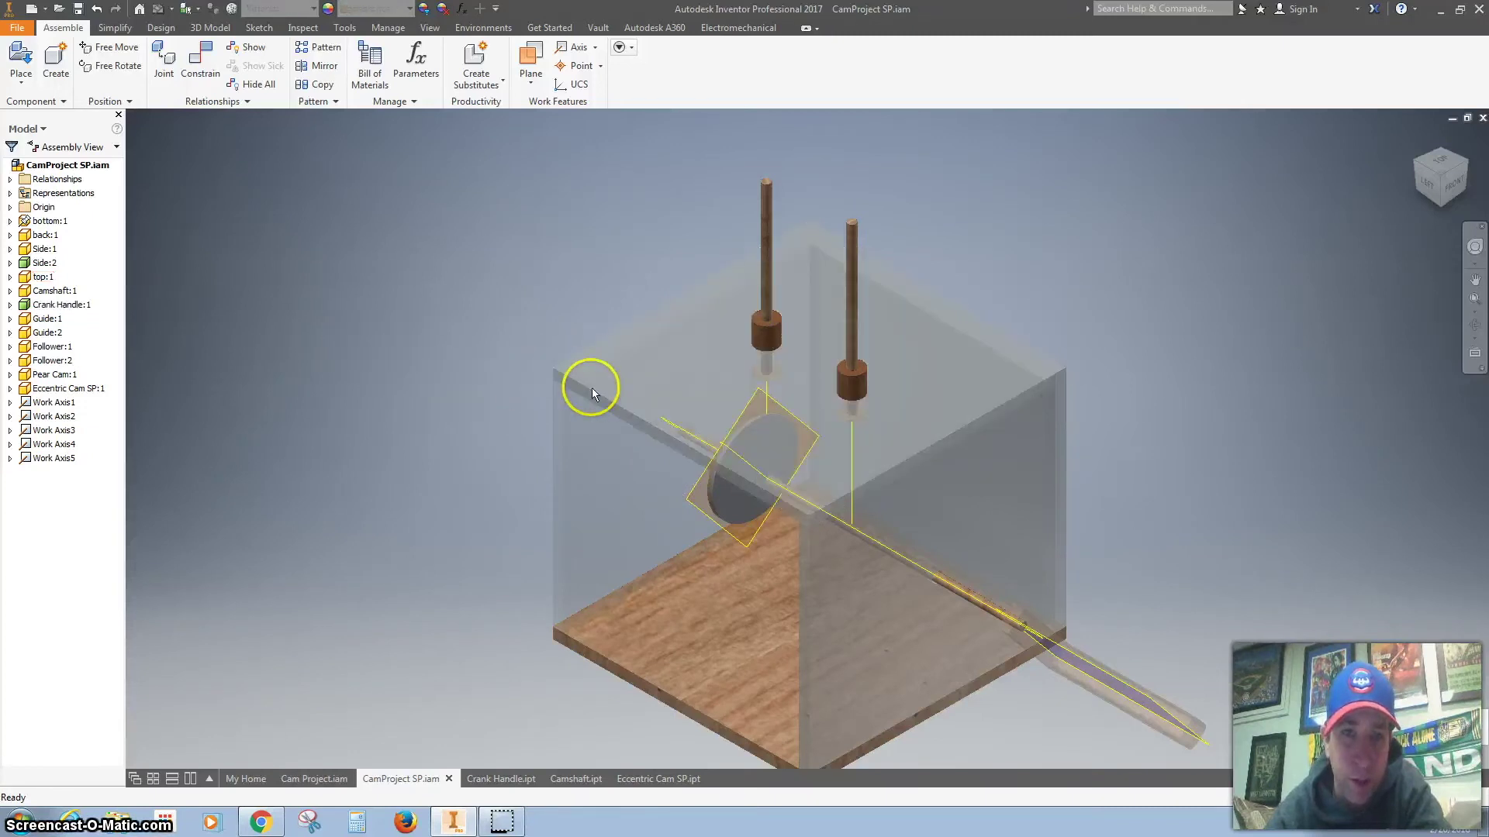
{"action": "key", "text": "Home"}
Step: Re-enable the Crank Handle and swing it out to the right side
{"action": "right_click", "coordinate": [50, 265]}
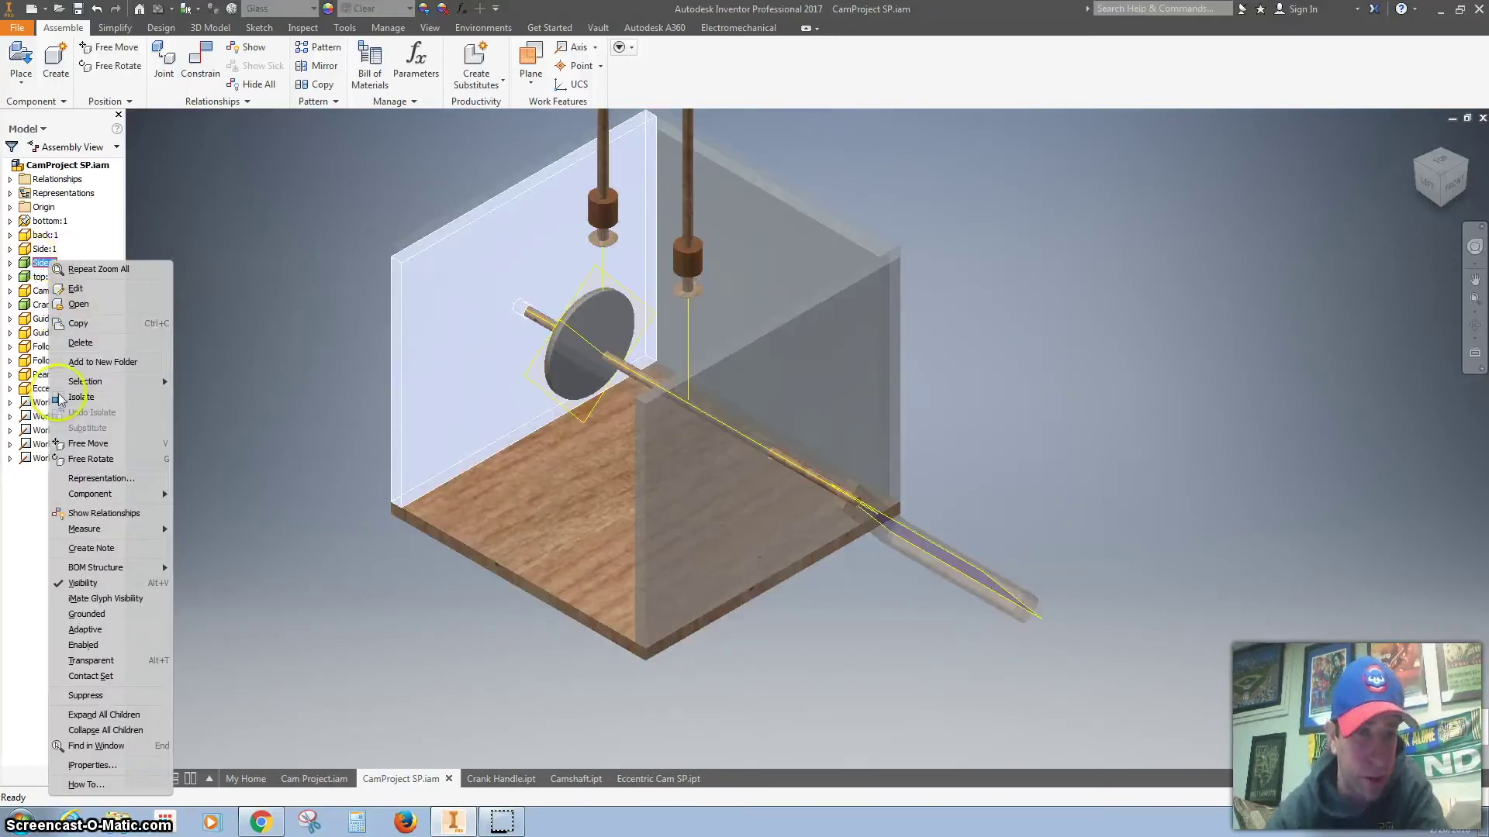
{"action": "left_click", "coordinate": [97, 653]}
{"action": "right_click", "coordinate": [45, 279]}
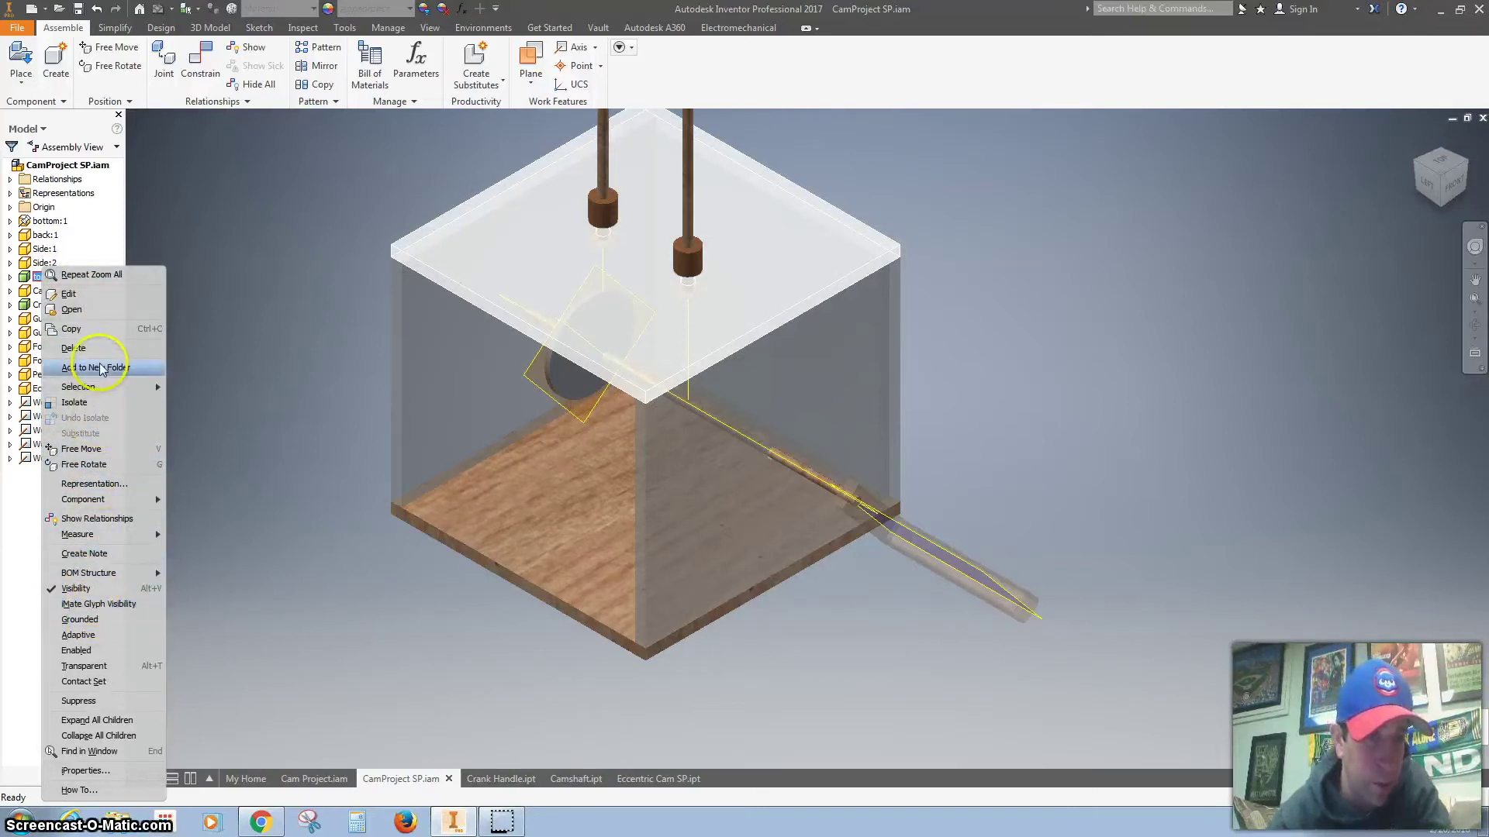
{"action": "left_click", "coordinate": [109, 626]}
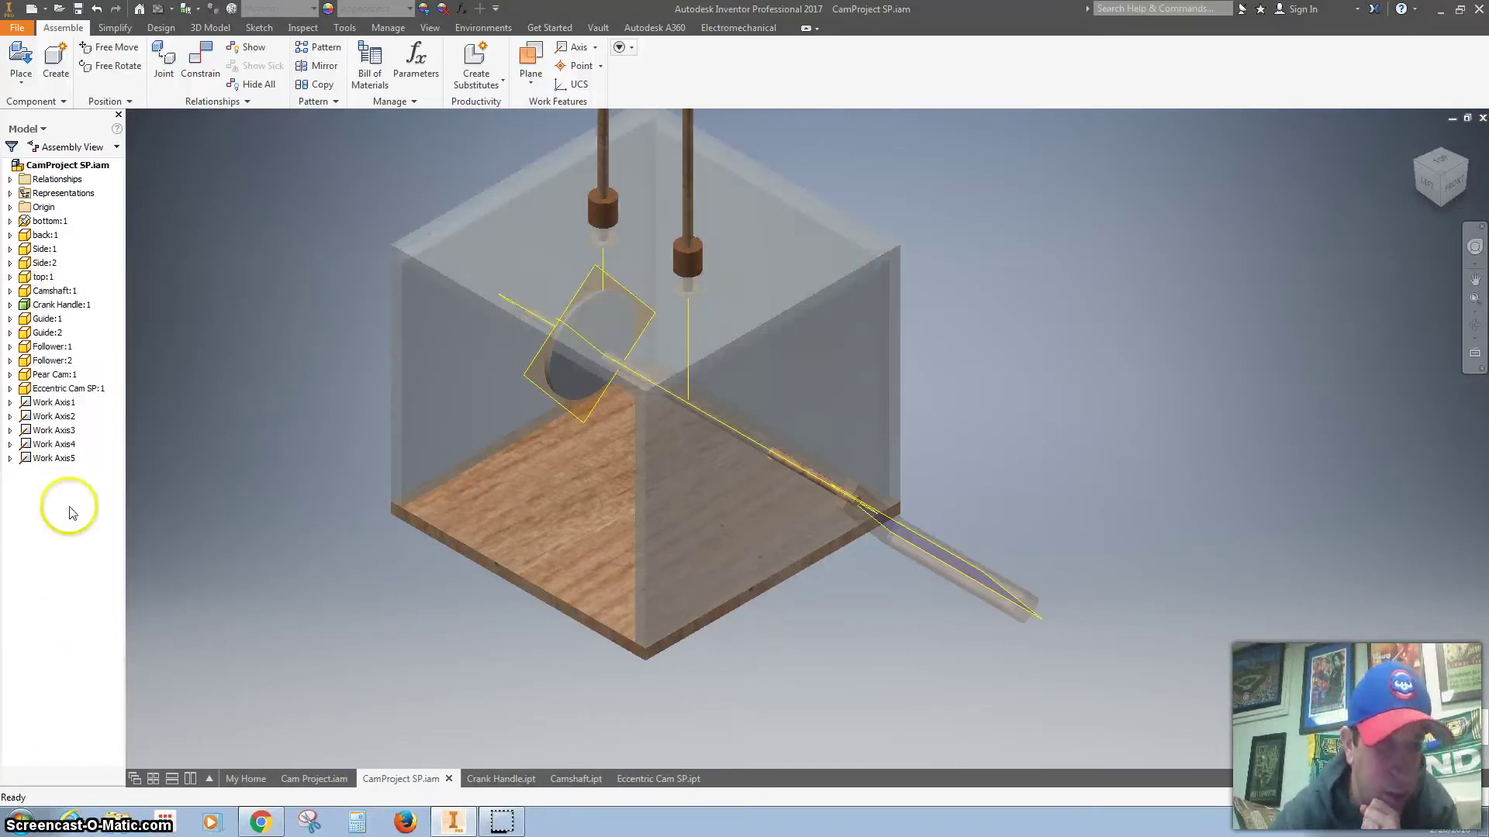
{"action": "right_click", "coordinate": [52, 305]}
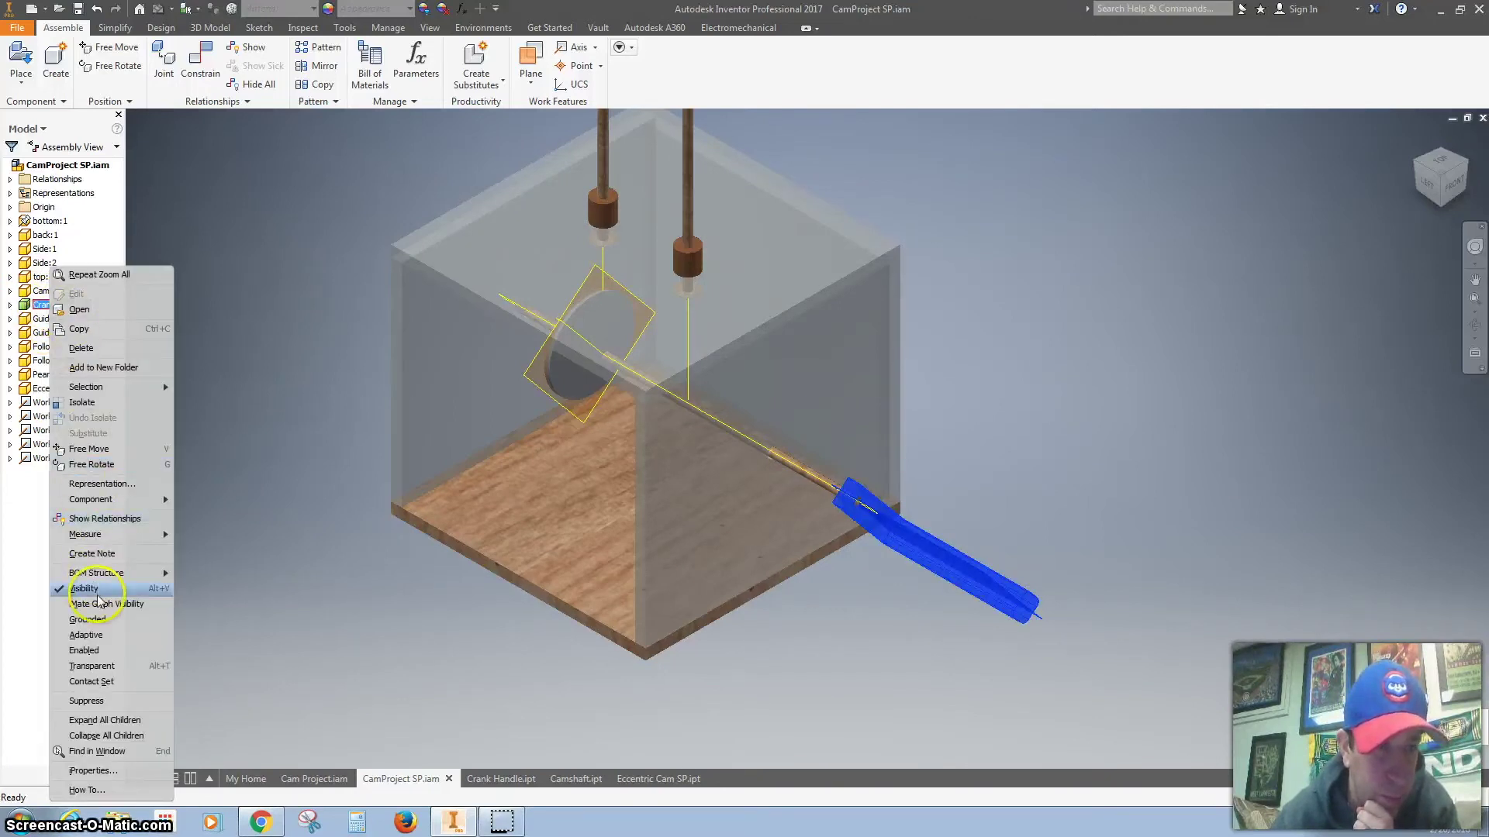
{"action": "left_click", "coordinate": [112, 653]}
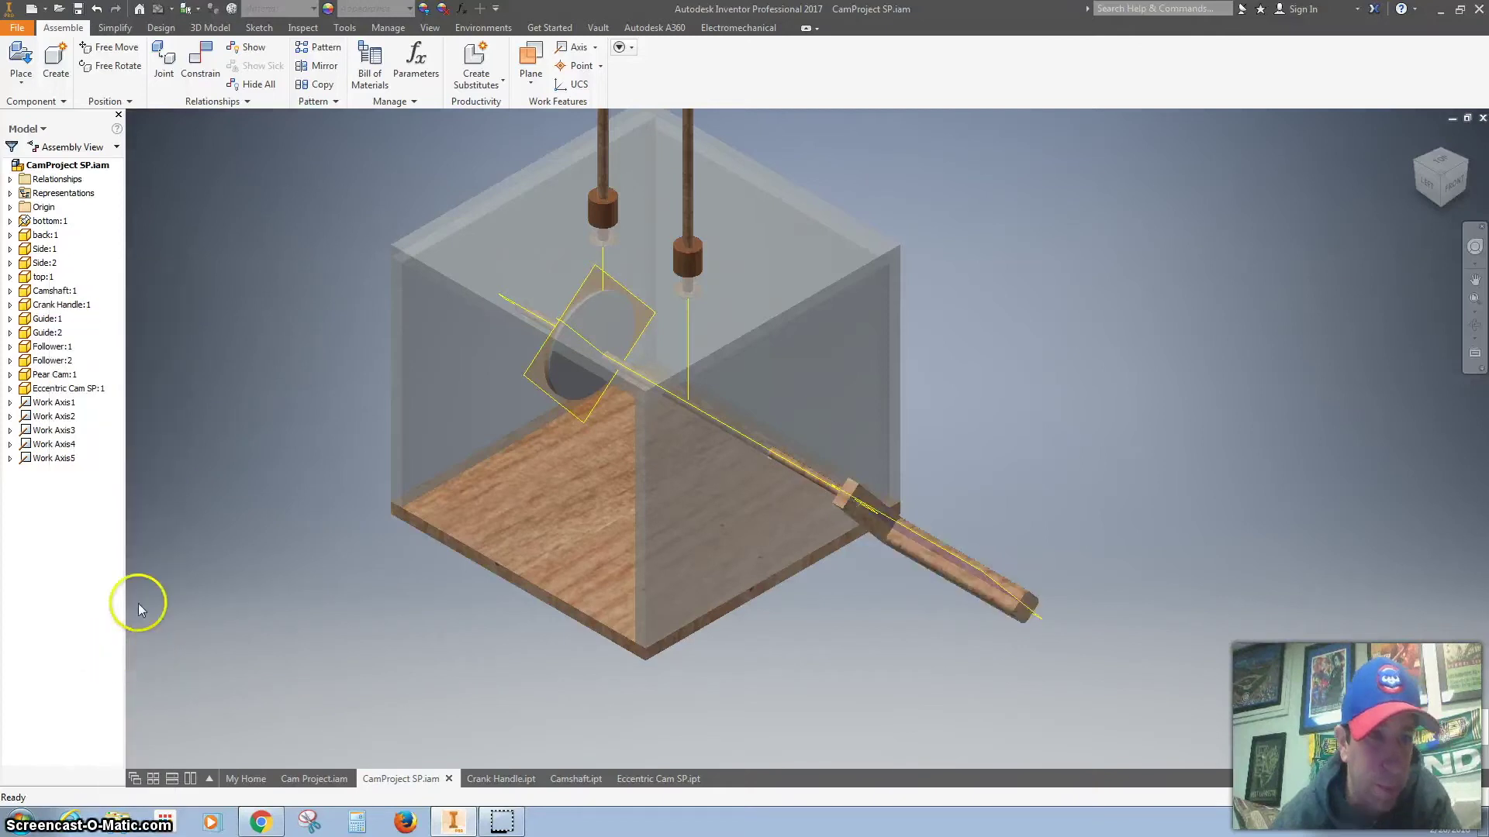
{"action": "left_click_drag", "start_coordinate": [940, 572], "coordinate": [965, 375]}
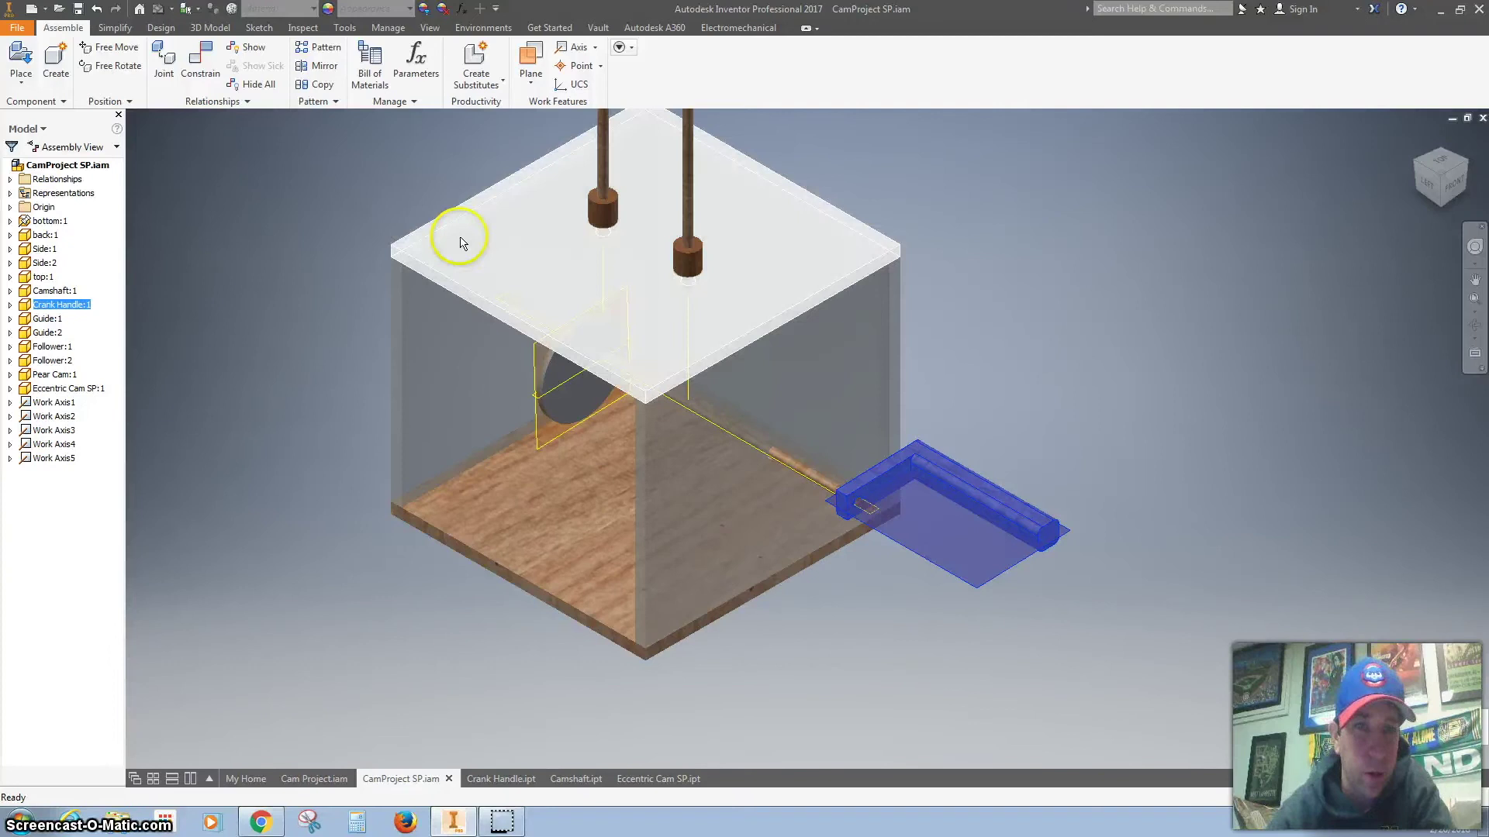
Step: Turn off Visibility for the top:1 and Side:2 plates
{"action": "left_click", "coordinate": [456, 261]}
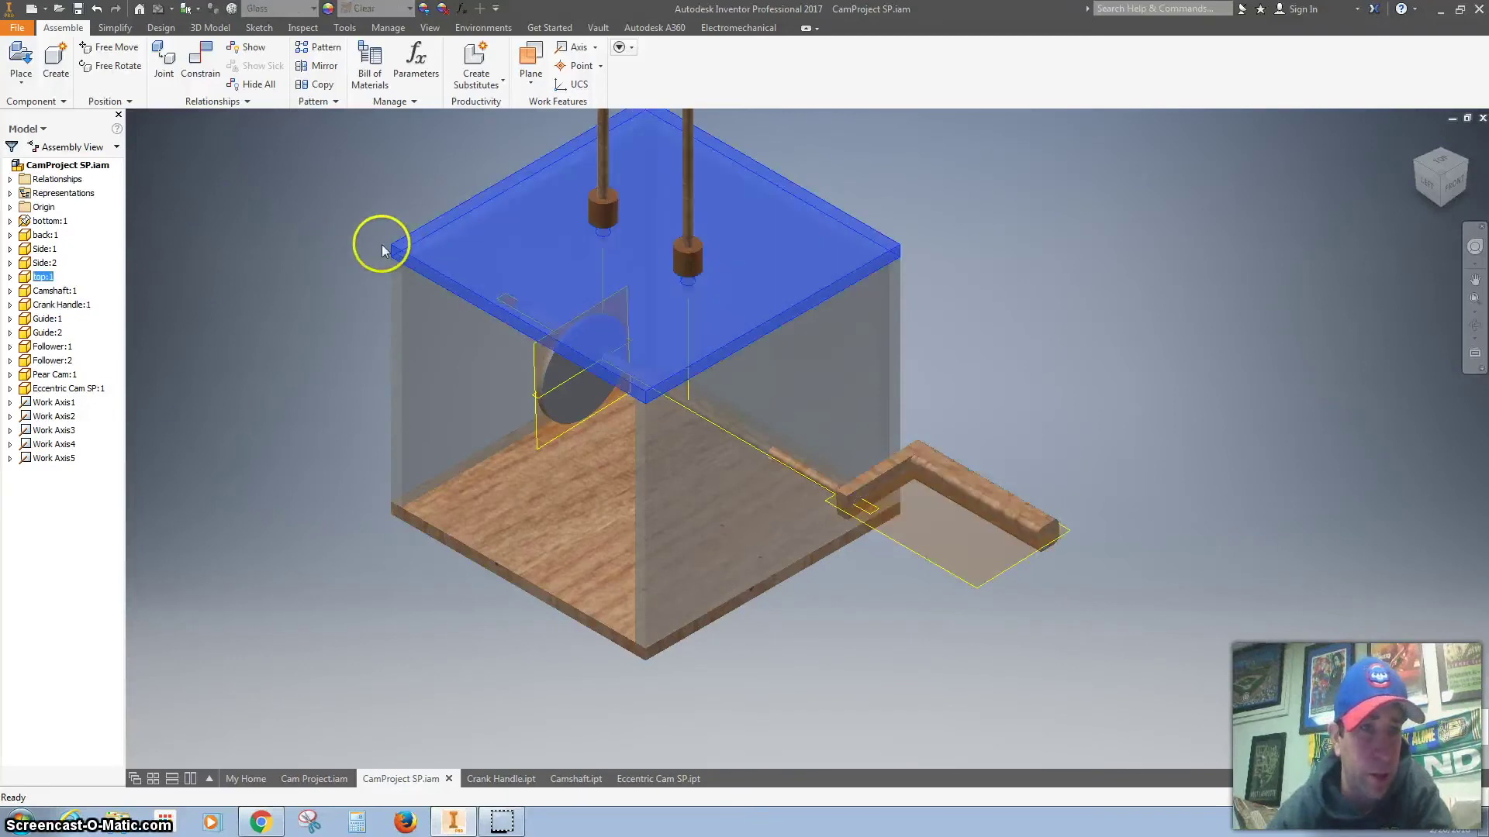
{"action": "right_click", "coordinate": [43, 273]}
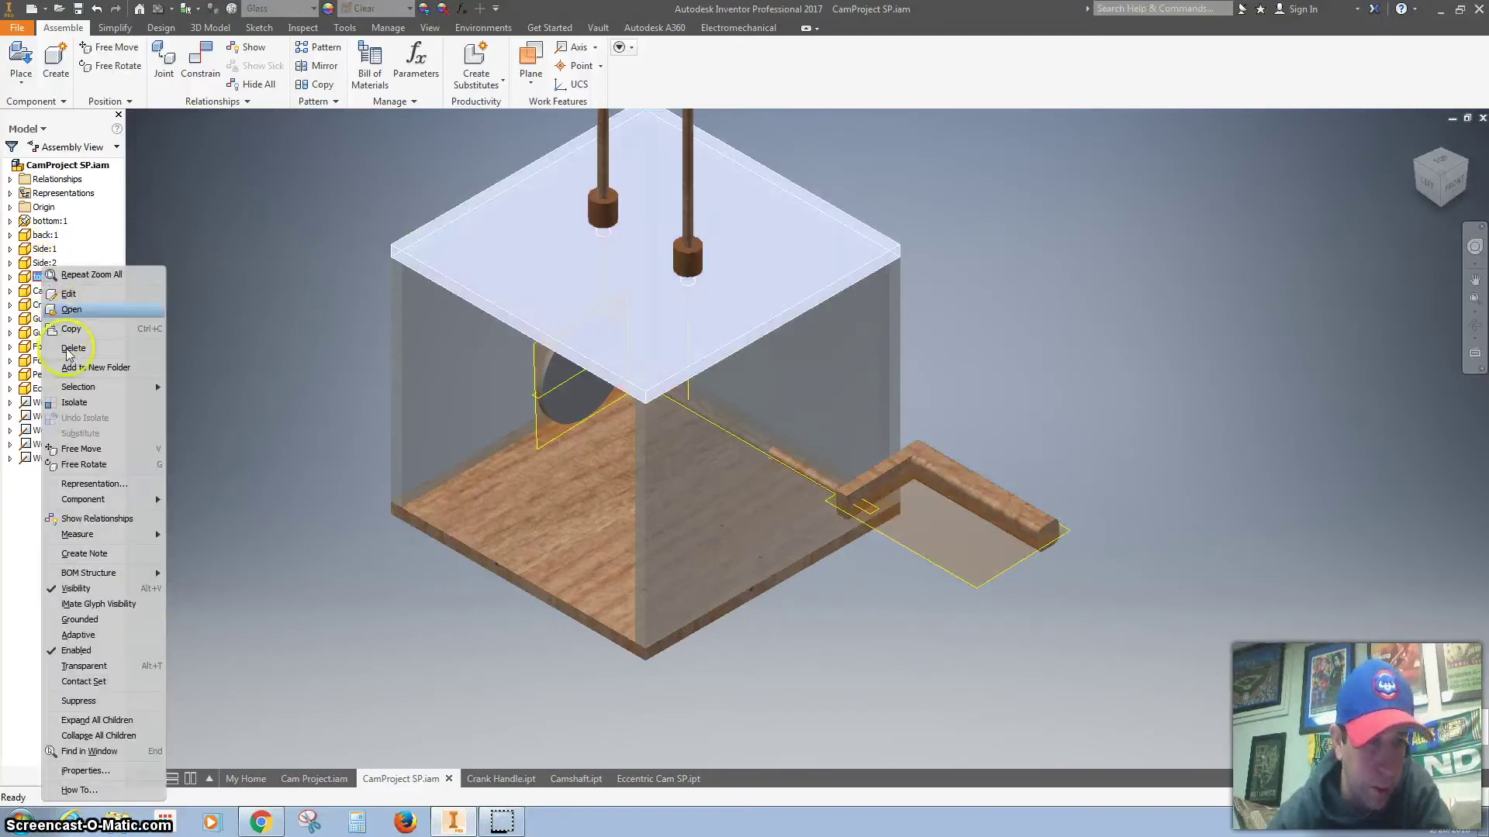
{"action": "left_click", "coordinate": [76, 589]}
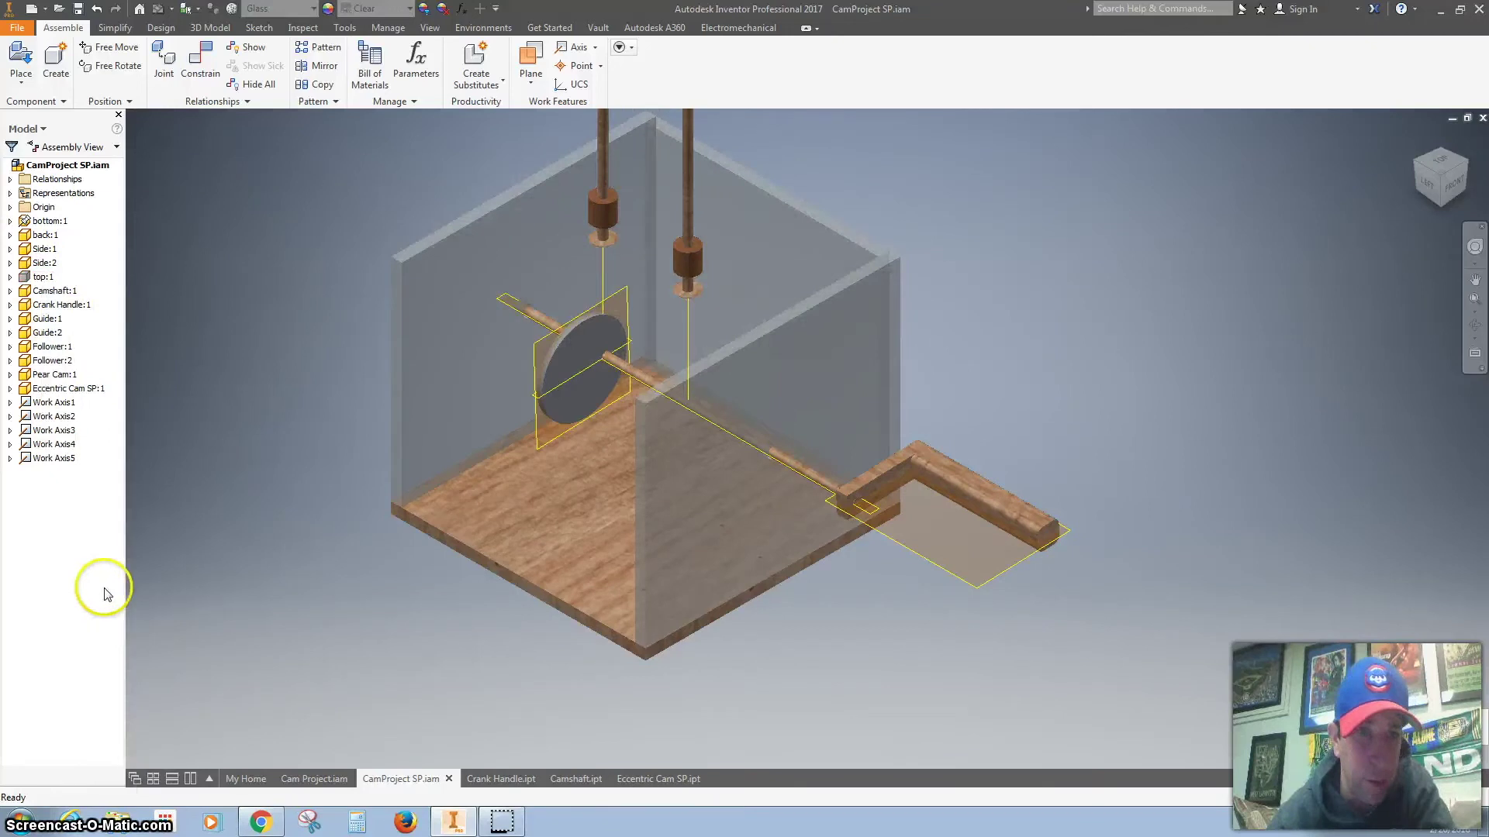
{"action": "left_click", "coordinate": [486, 283]}
{"action": "right_click", "coordinate": [466, 273]}
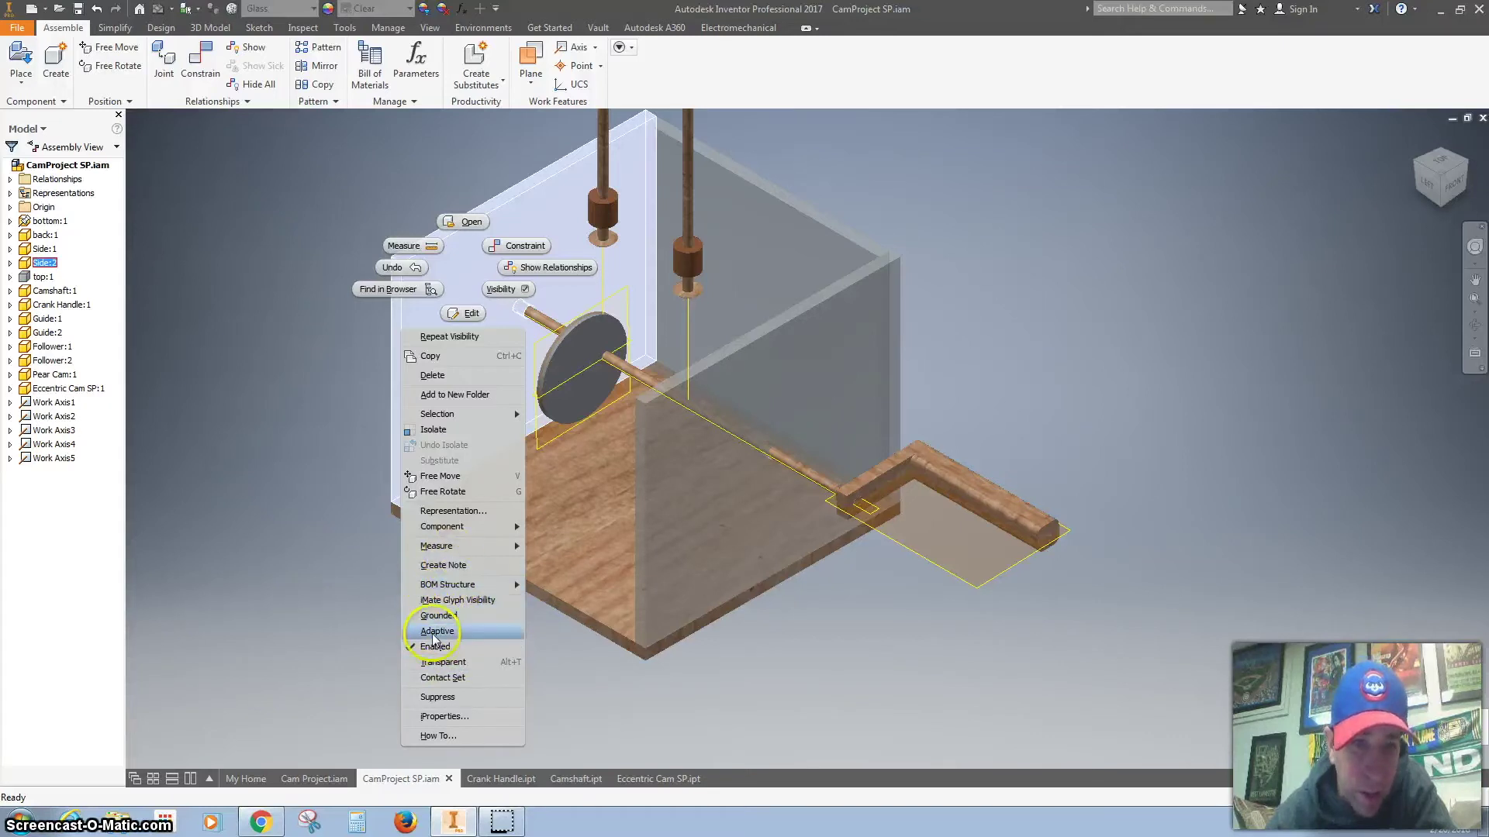
{"action": "right_click", "coordinate": [48, 268]}
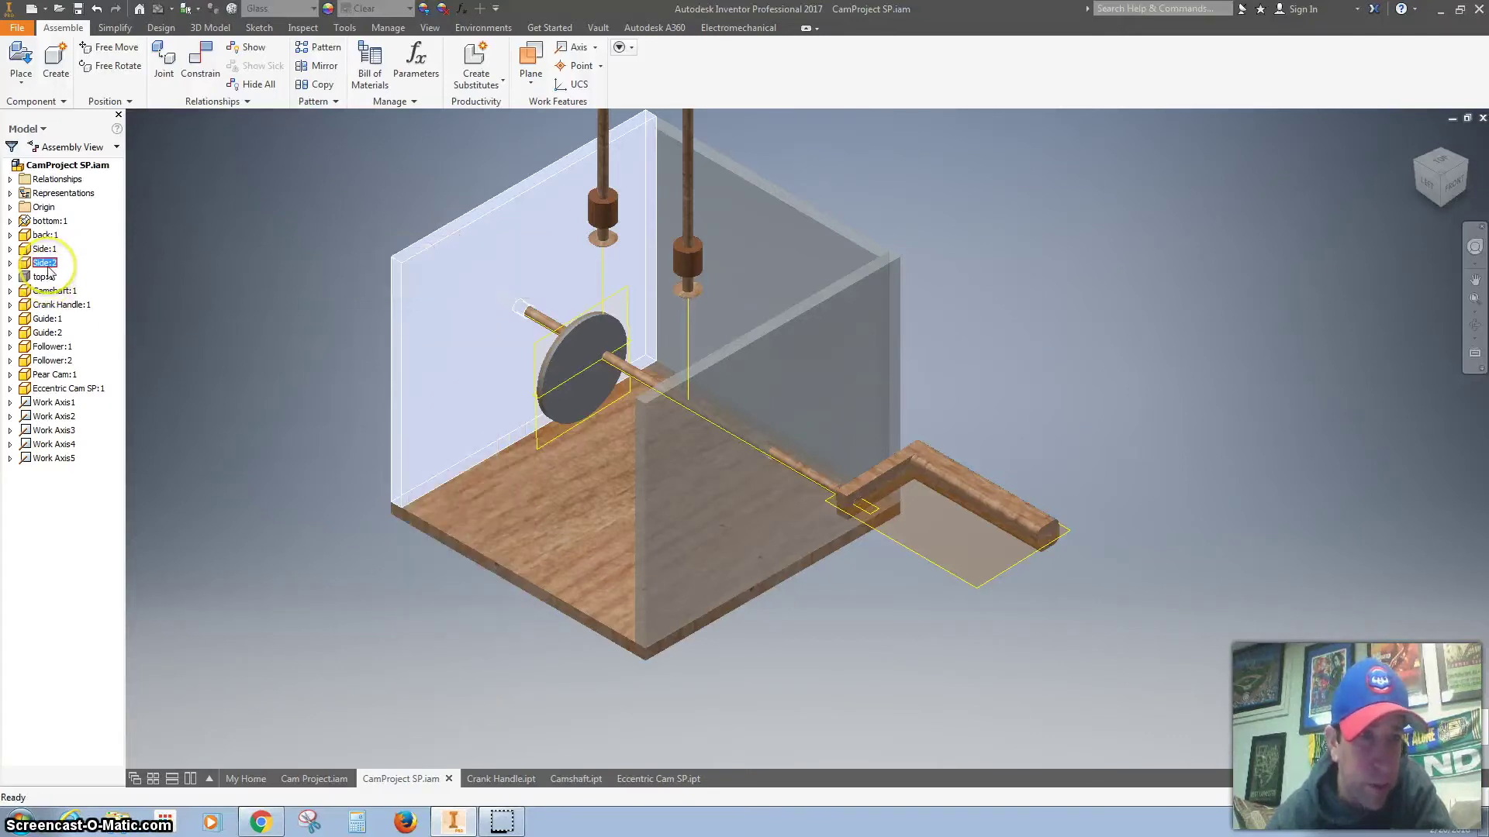
{"action": "right_click", "coordinate": [48, 268]}
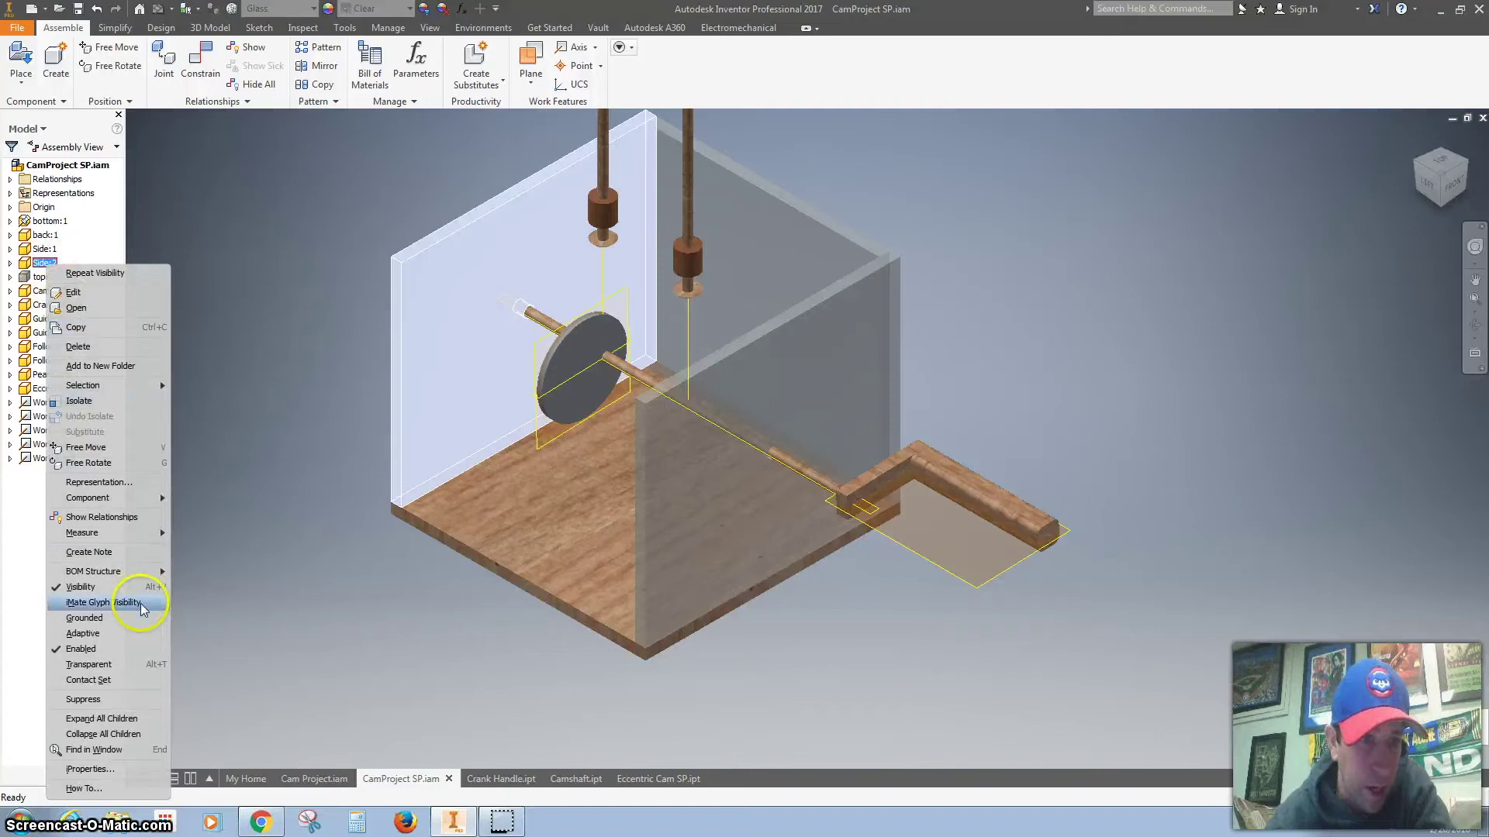
{"action": "left_click", "coordinate": [160, 587]}
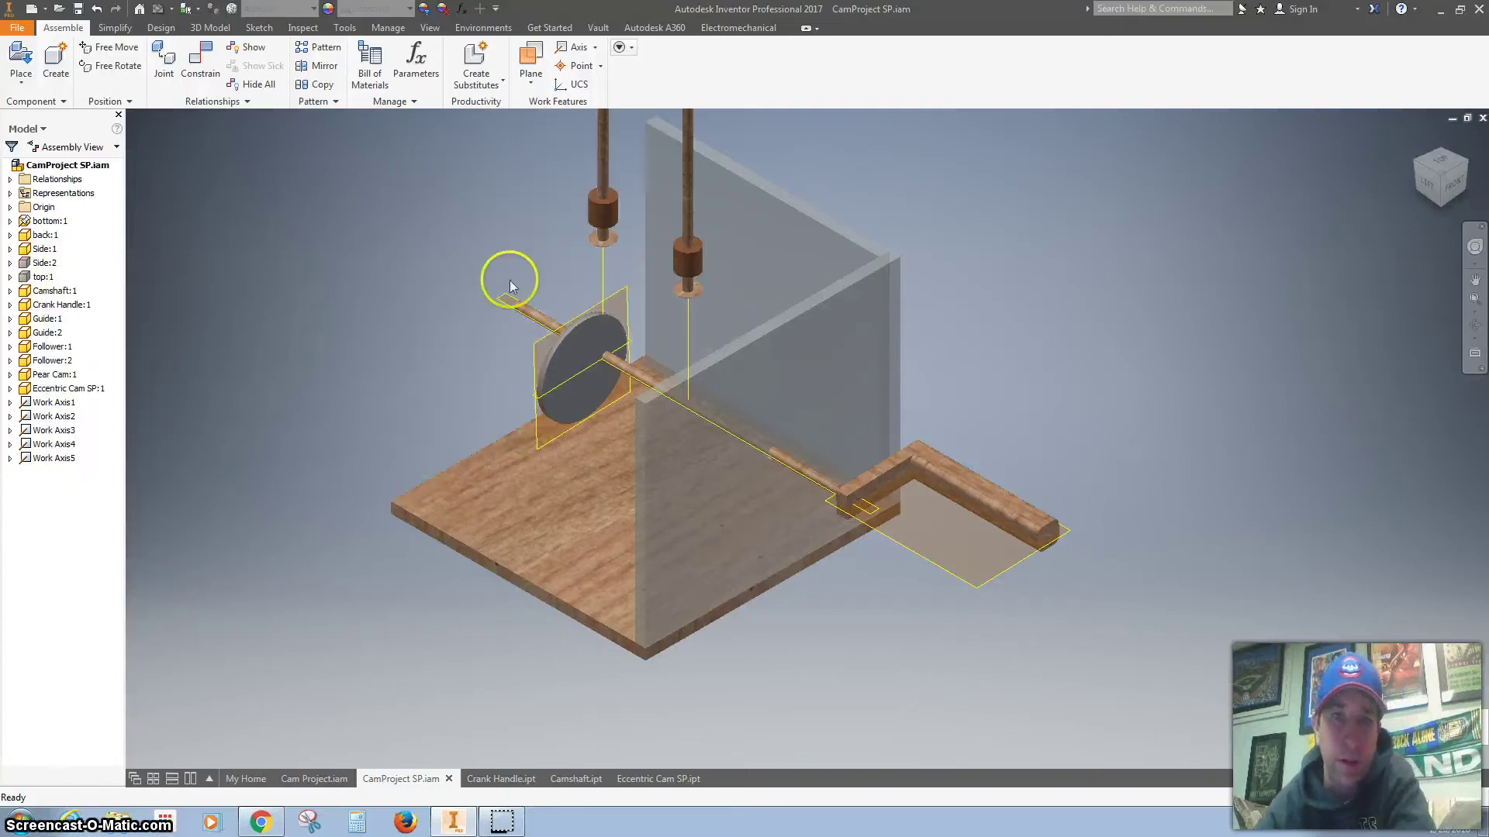
Step: Start a Transitional constraint and select the follower's bottom face, viewed from below
{"action": "left_click", "coordinate": [199, 68]}
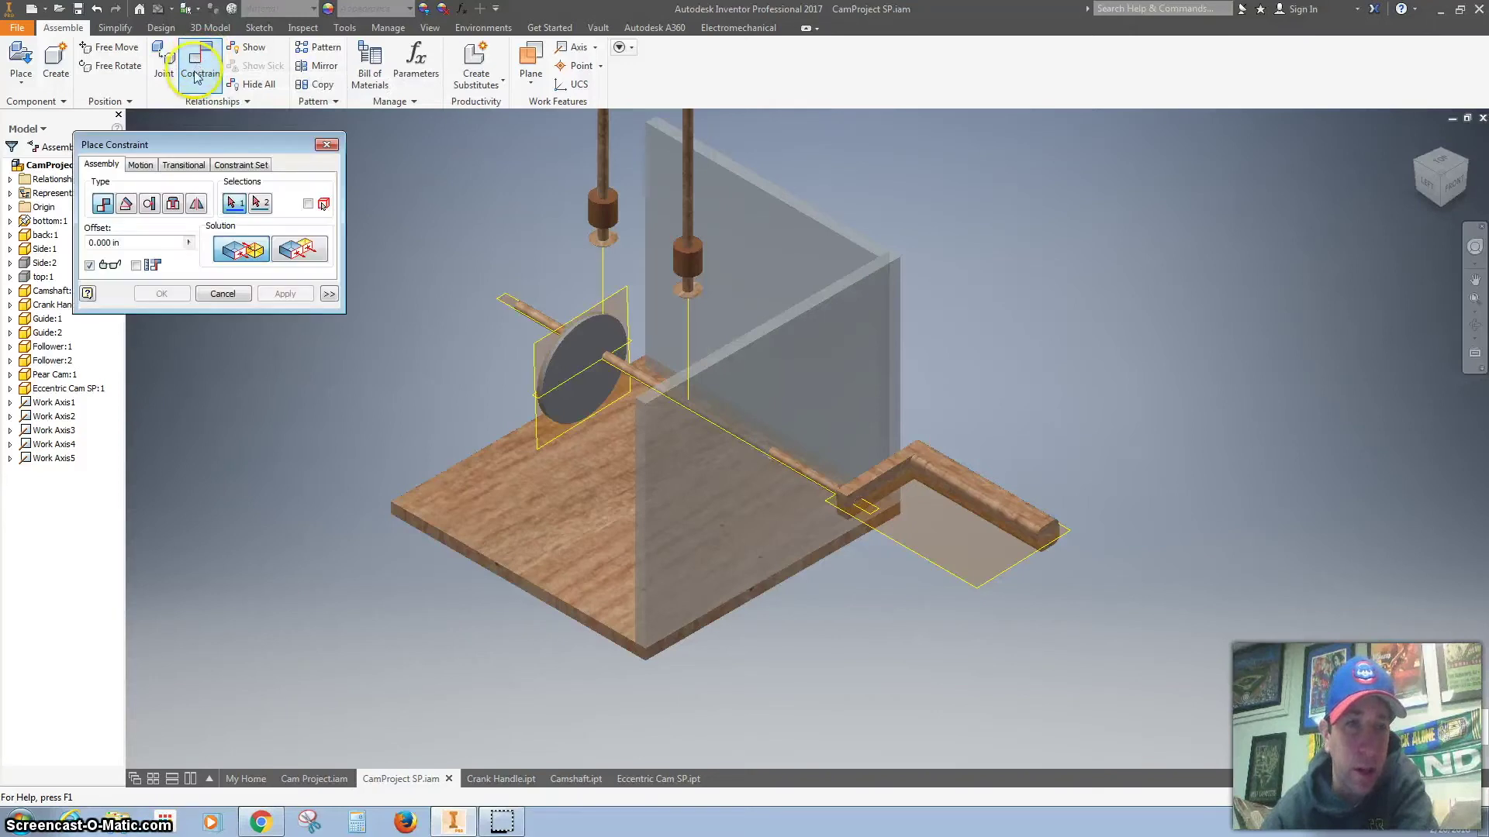
{"action": "left_click", "coordinate": [127, 203]}
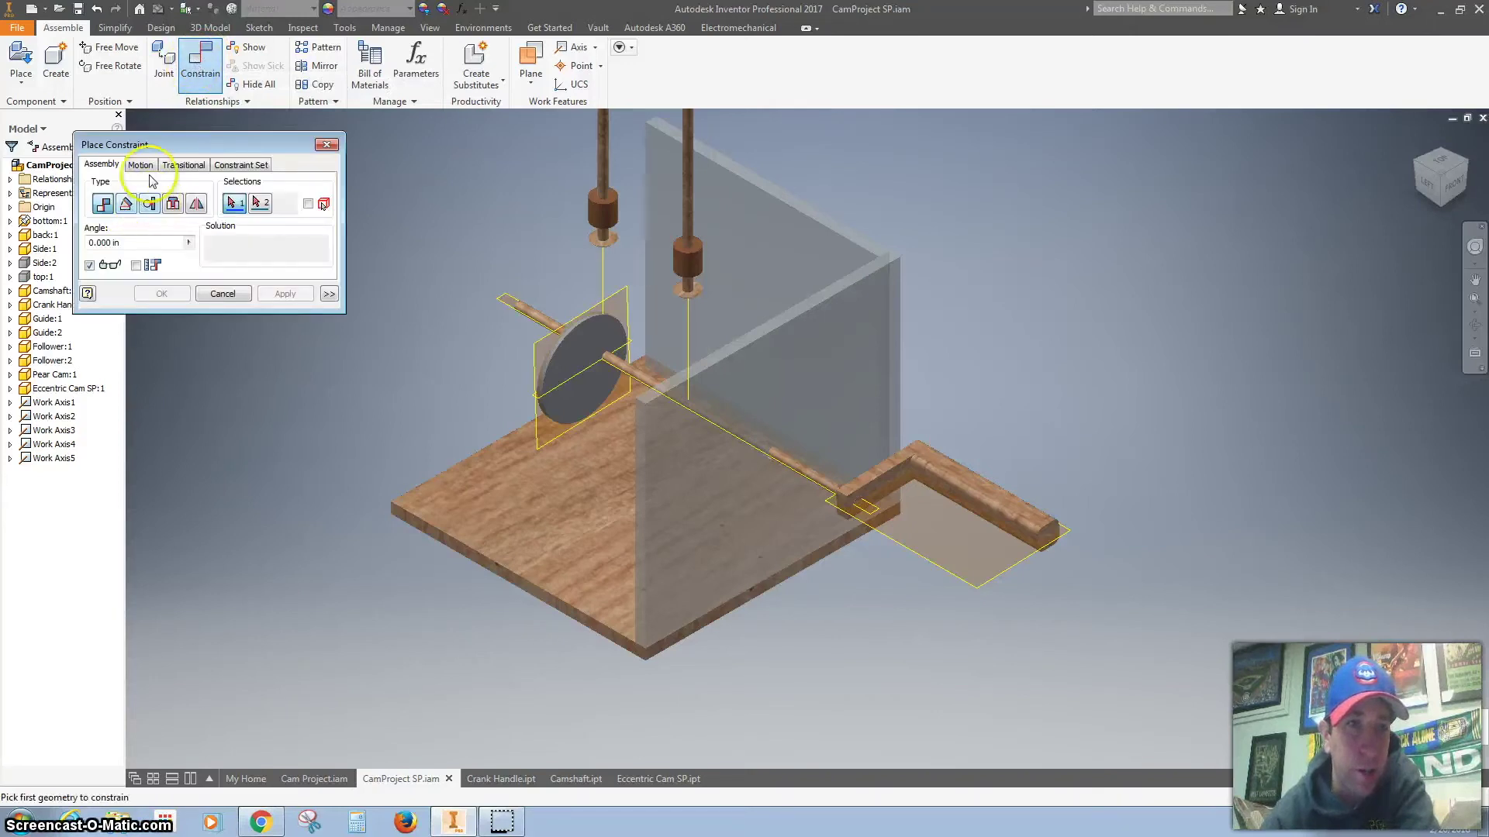
{"action": "left_click", "coordinate": [183, 164]}
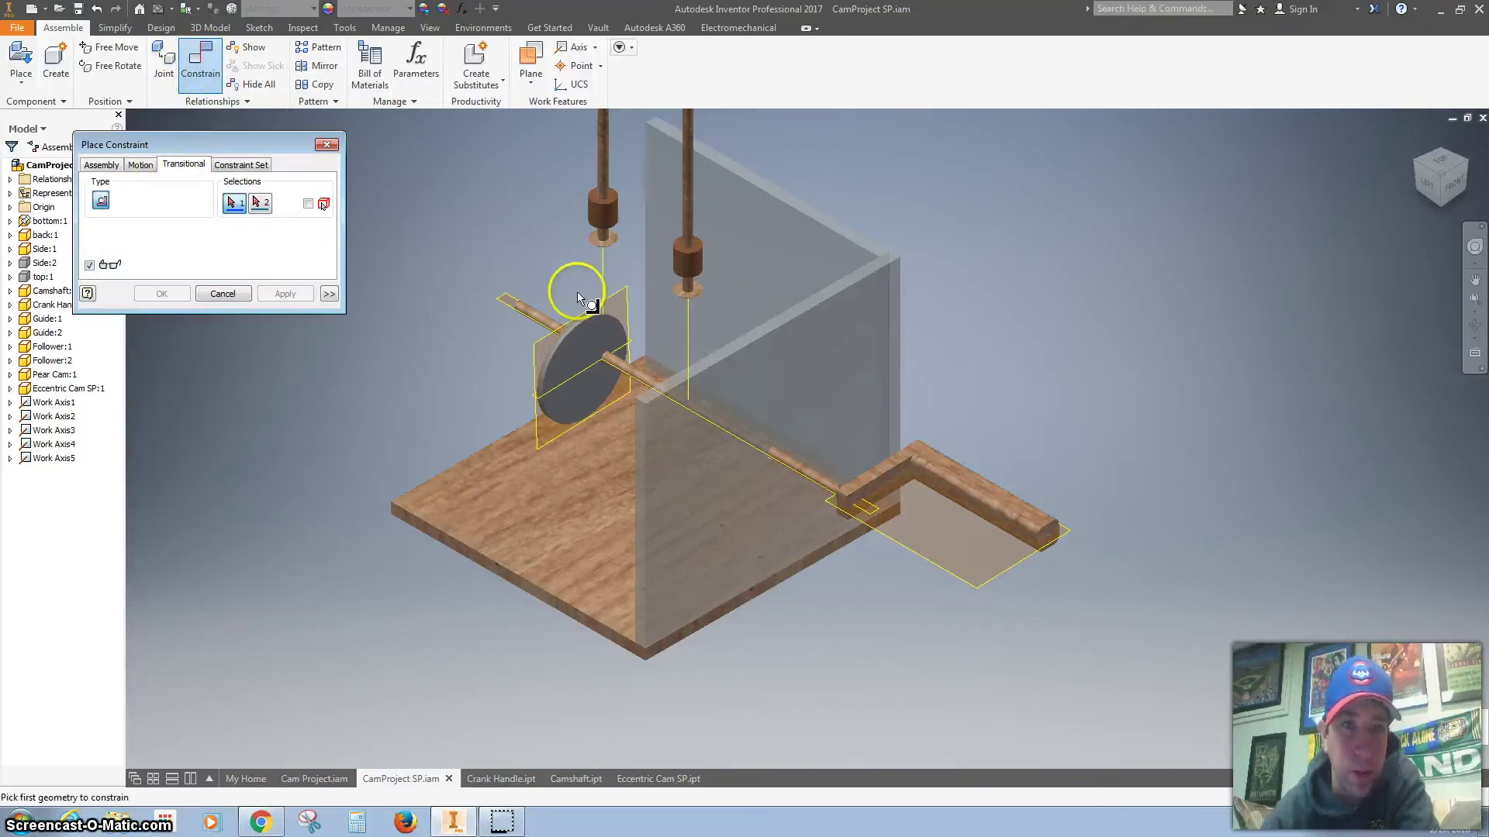
{"action": "scroll", "coordinate": [587, 295], "scroll_direction": "up", "scroll_amount": 5}
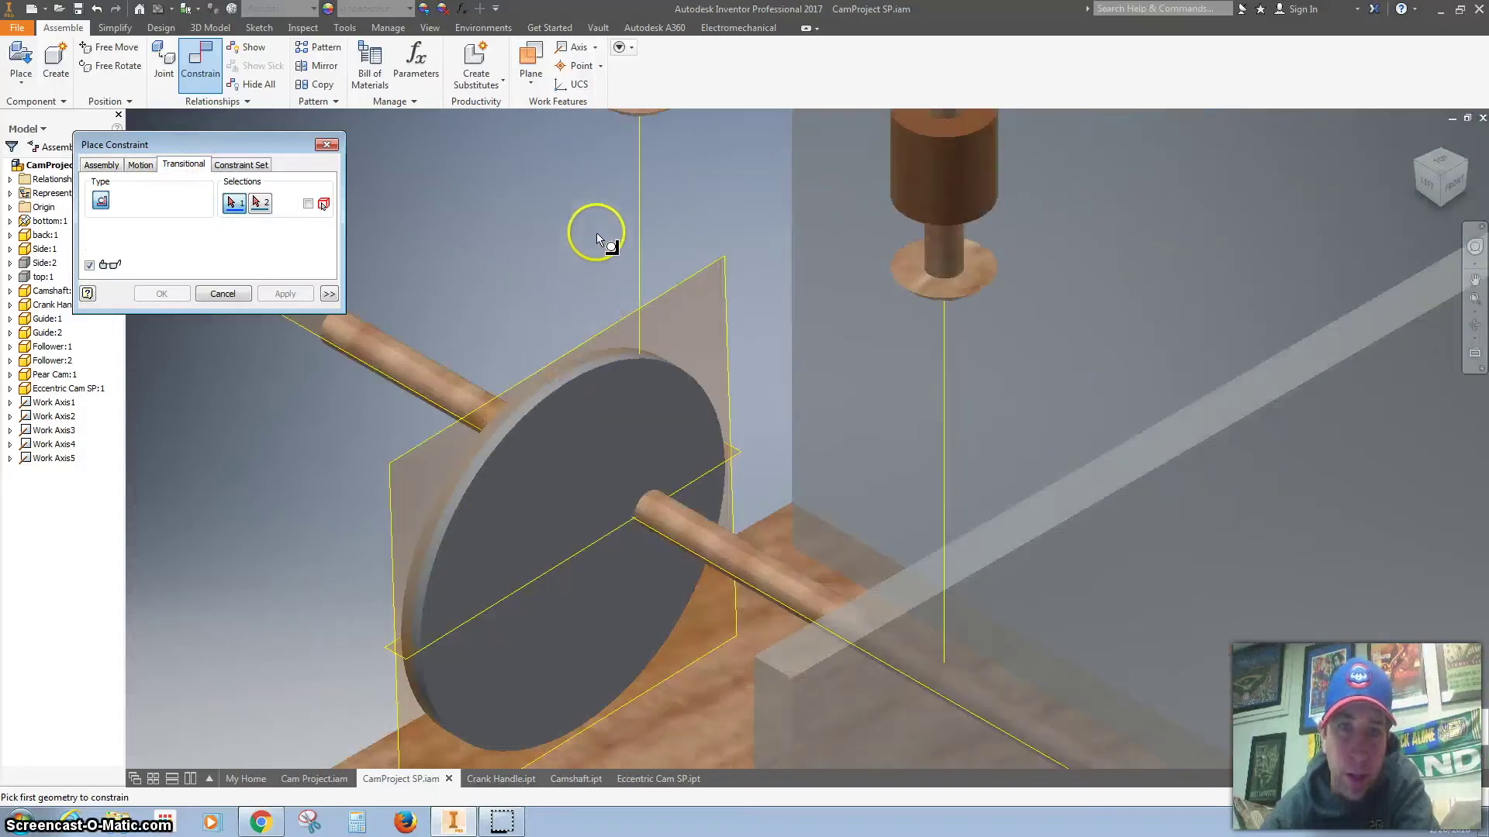
{"action": "scroll", "coordinate": [608, 177], "scroll_direction": "down", "scroll_amount": 4}
{"action": "scroll", "coordinate": [608, 177], "scroll_direction": "up", "scroll_amount": 4}
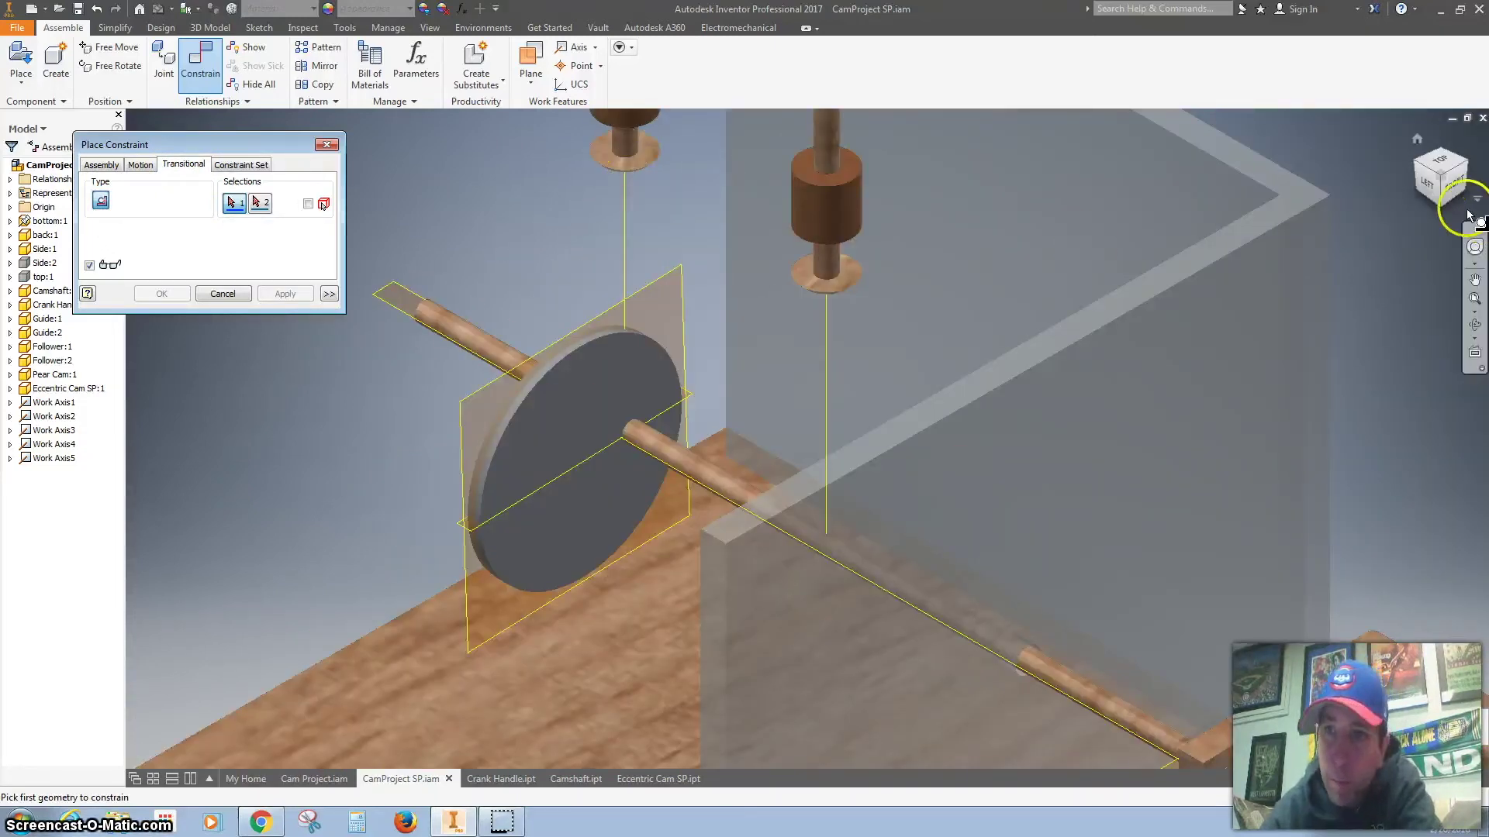
{"action": "left_click", "coordinate": [1439, 203]}
{"action": "left_click_drag", "start_coordinate": [1026, 221], "coordinate": [667, 332]}
{"action": "scroll", "coordinate": [725, 412], "scroll_direction": "up", "scroll_amount": 5}
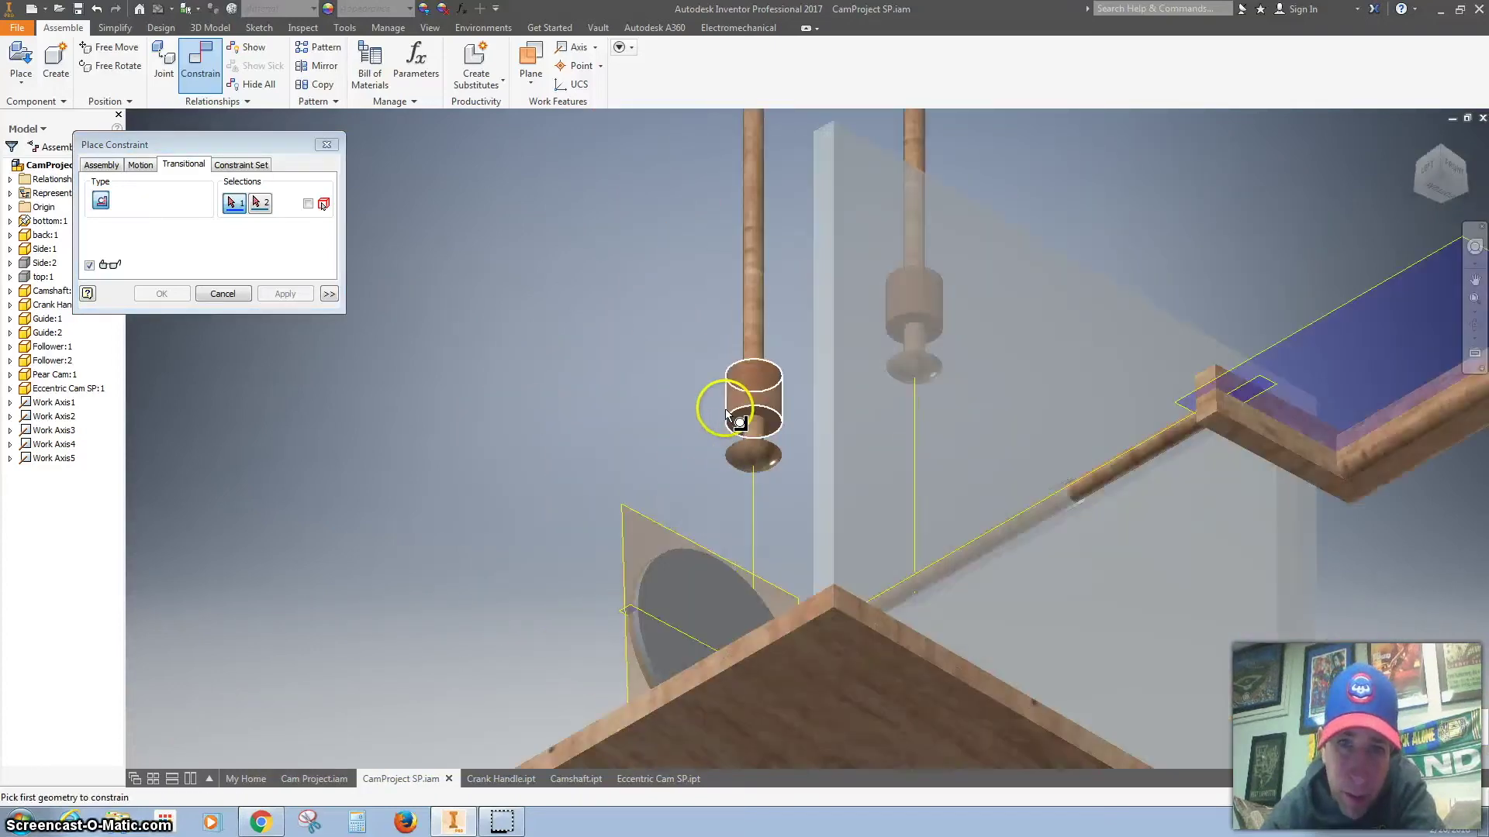
{"action": "left_click", "coordinate": [741, 454]}
Step: Pick the round cam's outer face, apply the constraint, and turn the crank to test it
{"action": "scroll", "coordinate": [727, 466], "scroll_direction": "down", "scroll_amount": 2}
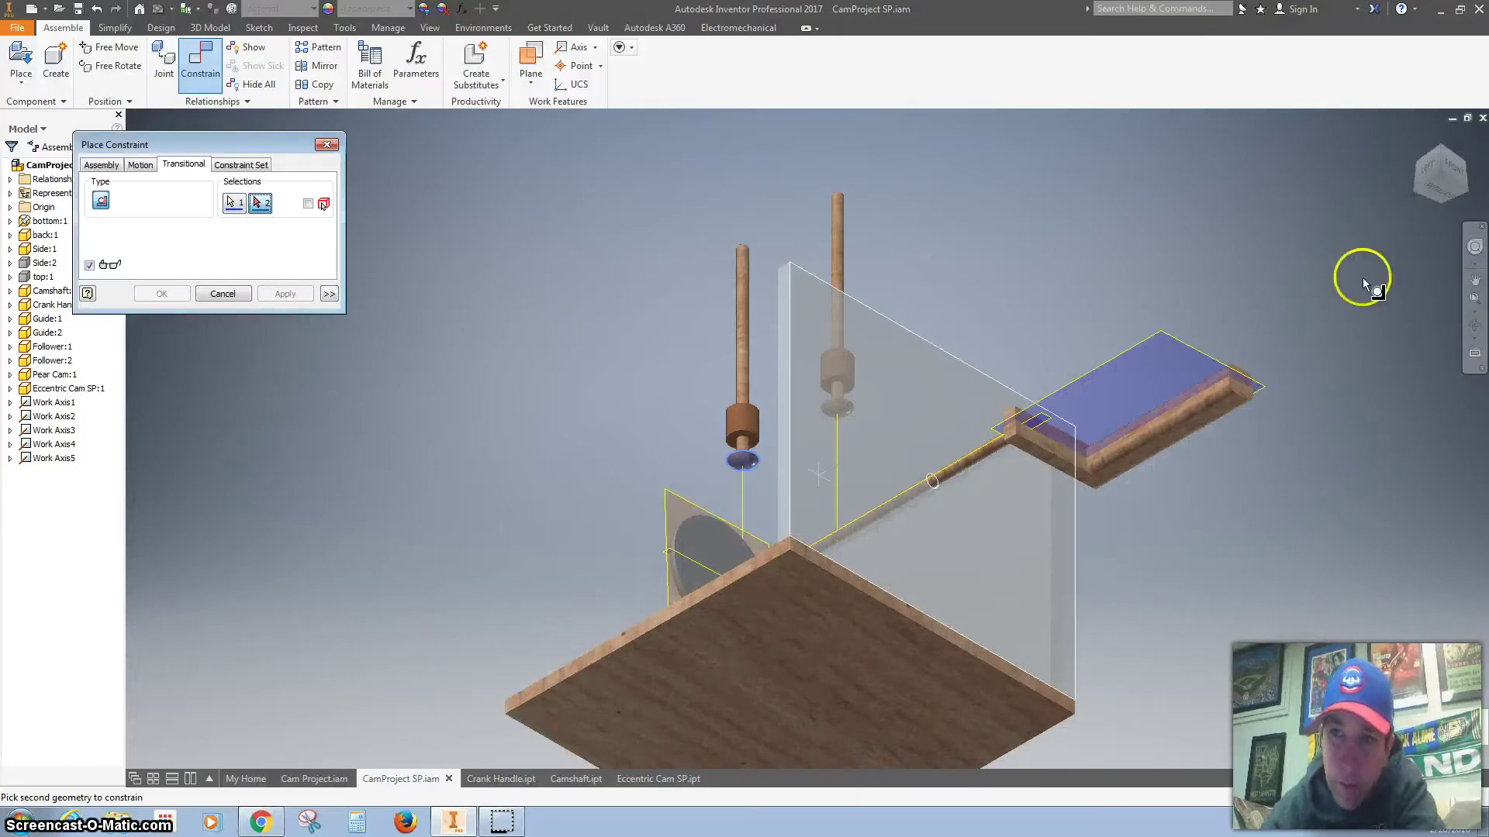
{"action": "key", "text": "F6"}
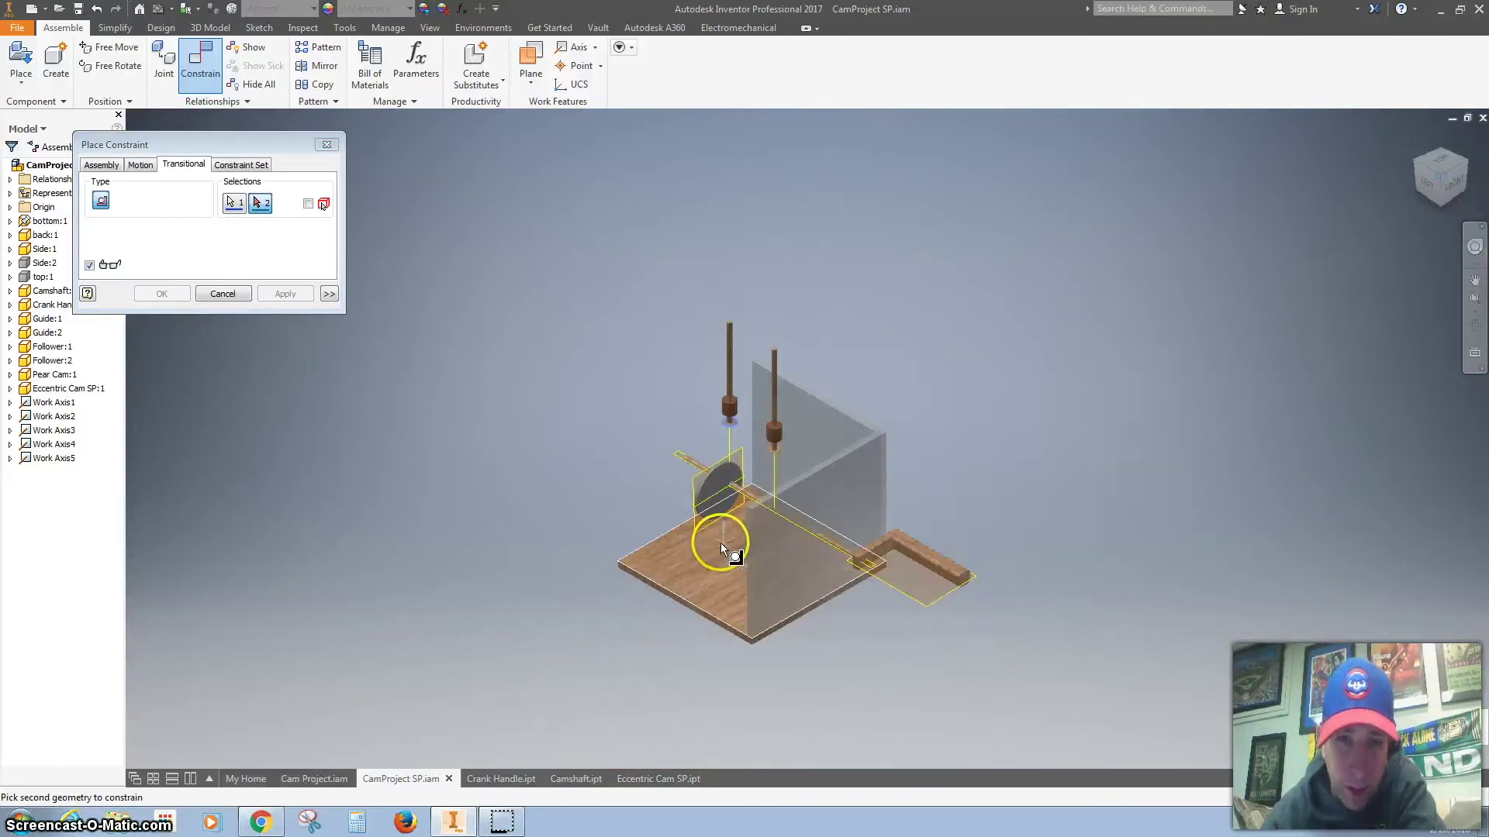
{"action": "scroll", "coordinate": [707, 479], "scroll_direction": "up", "scroll_amount": 3}
{"action": "scroll", "coordinate": [711, 475], "scroll_direction": "up", "scroll_amount": 5}
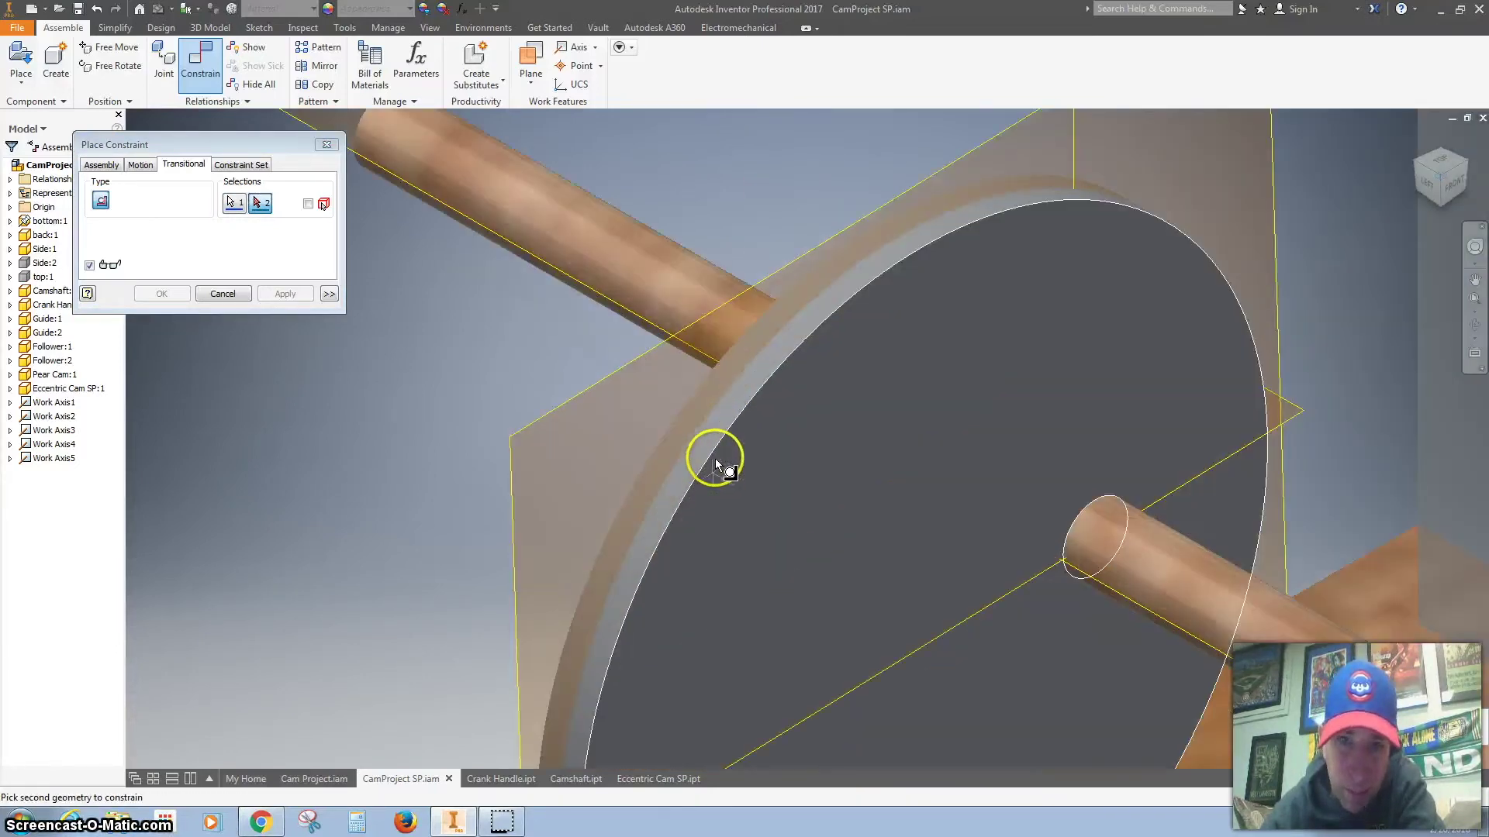
{"action": "left_click", "coordinate": [735, 402]}
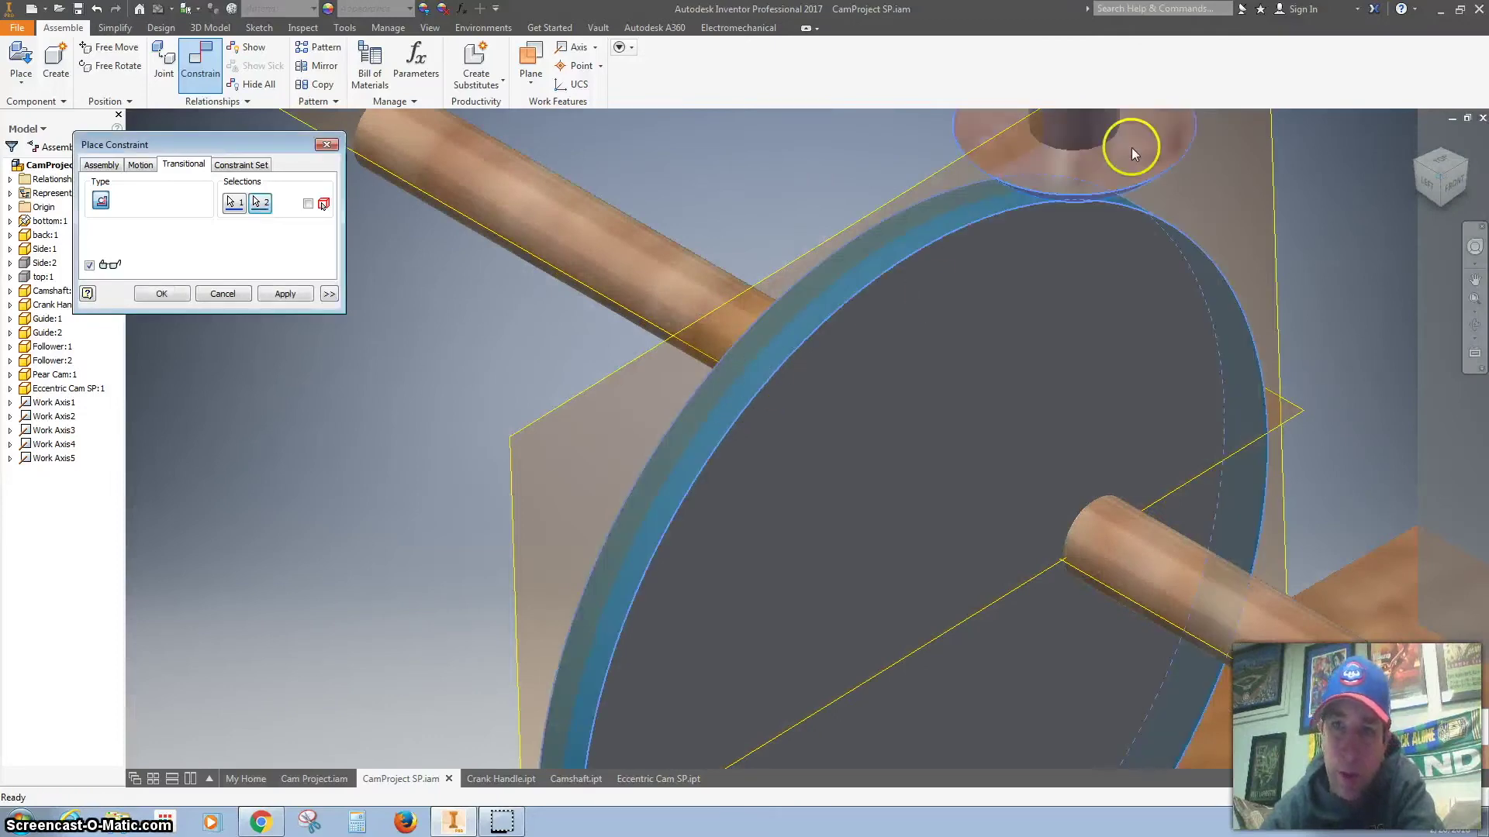
{"action": "left_click", "coordinate": [285, 293]}
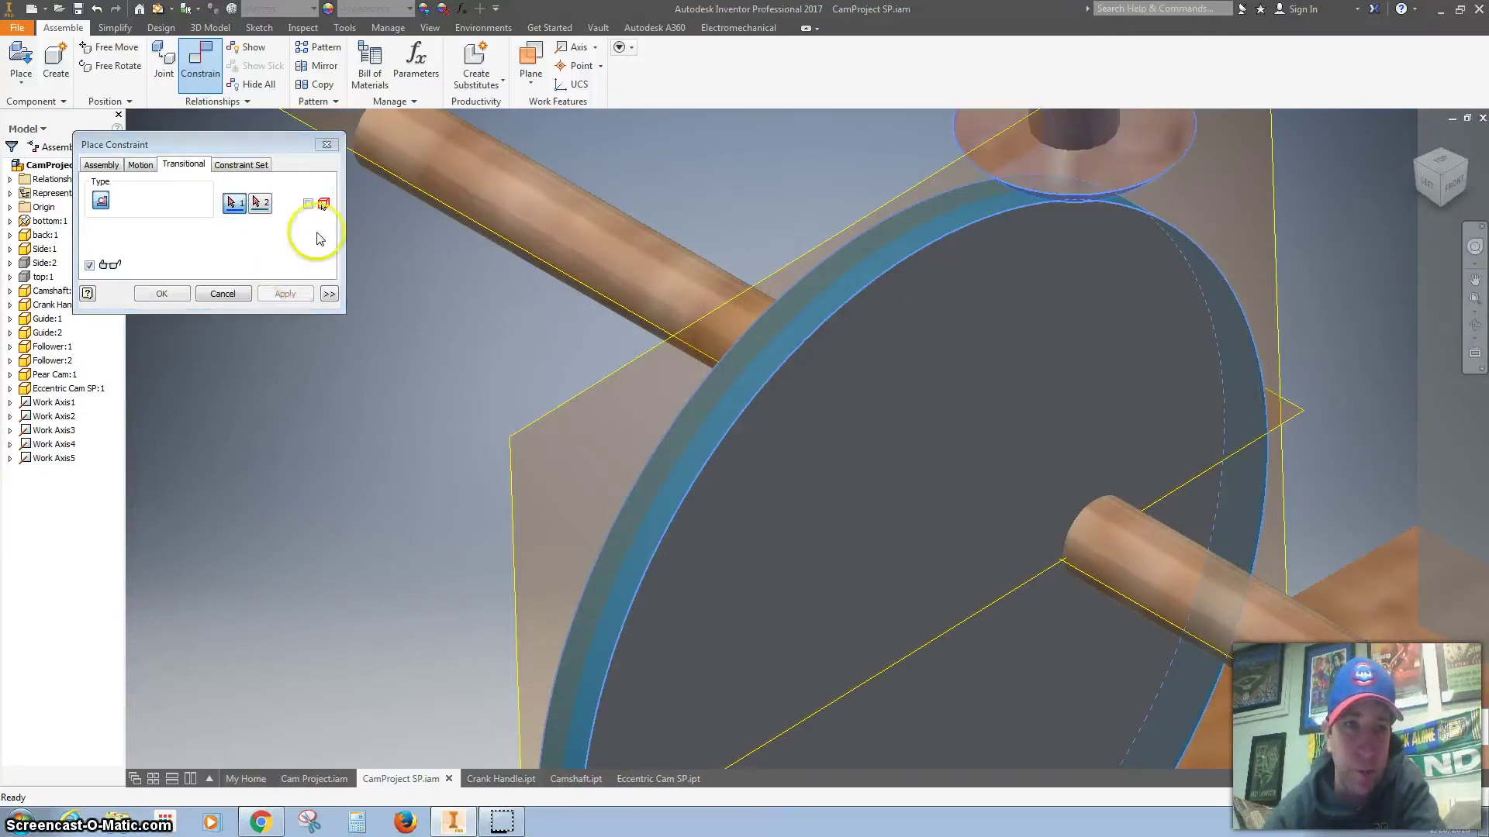
{"action": "left_click", "coordinate": [327, 144]}
{"action": "scroll", "coordinate": [530, 242], "scroll_direction": "down", "scroll_amount": 2}
{"action": "scroll", "coordinate": [531, 242], "scroll_direction": "down", "scroll_amount": 4}
{"action": "scroll", "coordinate": [942, 568], "scroll_direction": "up", "scroll_amount": 2}
{"action": "left_click_drag", "start_coordinate": [954, 598], "coordinate": [1417, 147]}
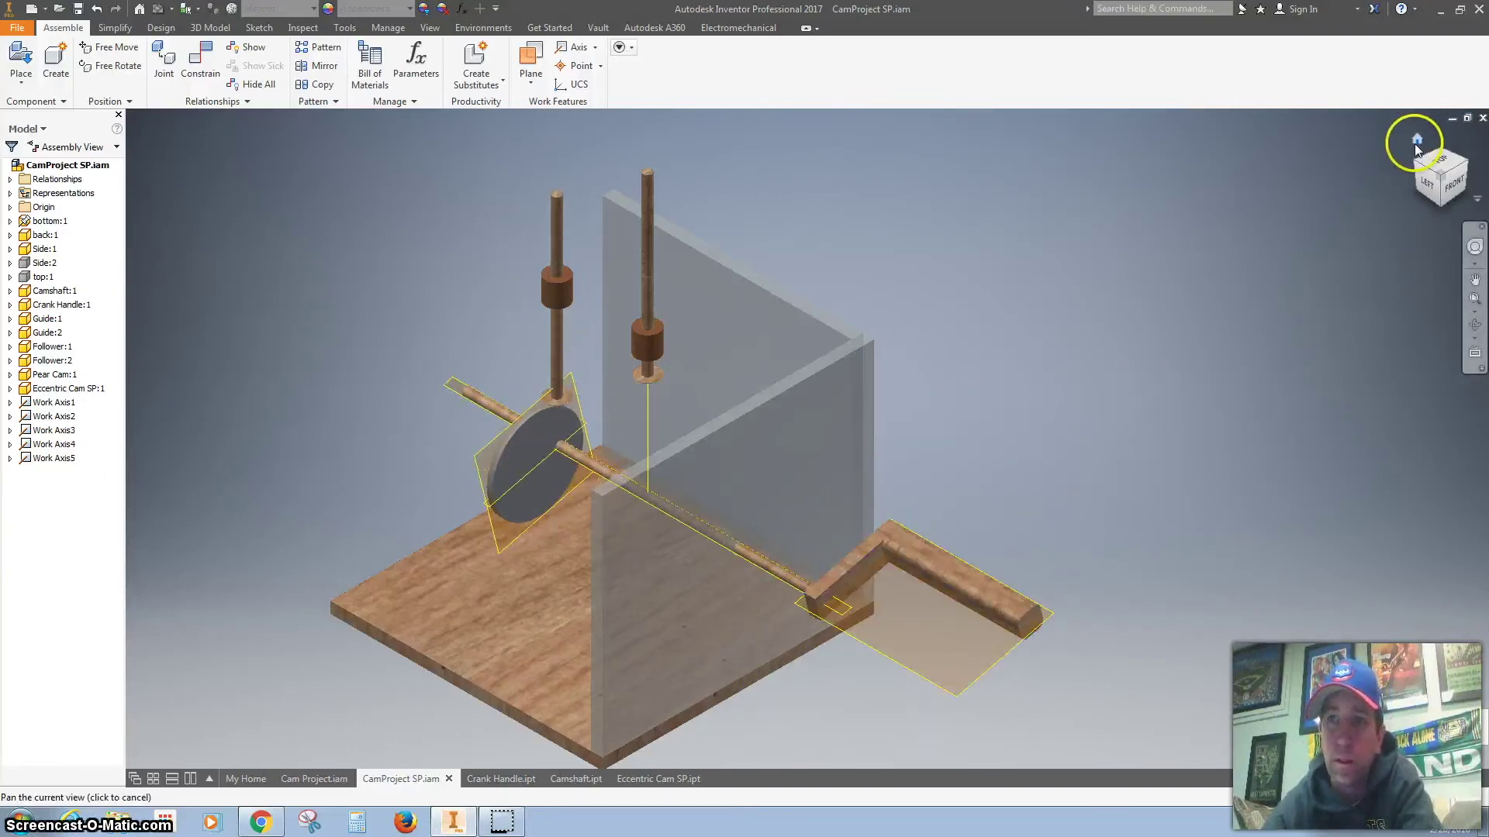
Step: Drag the Pear Cam up beside the box and bring up its action menu
{"action": "left_click", "coordinate": [1417, 144]}
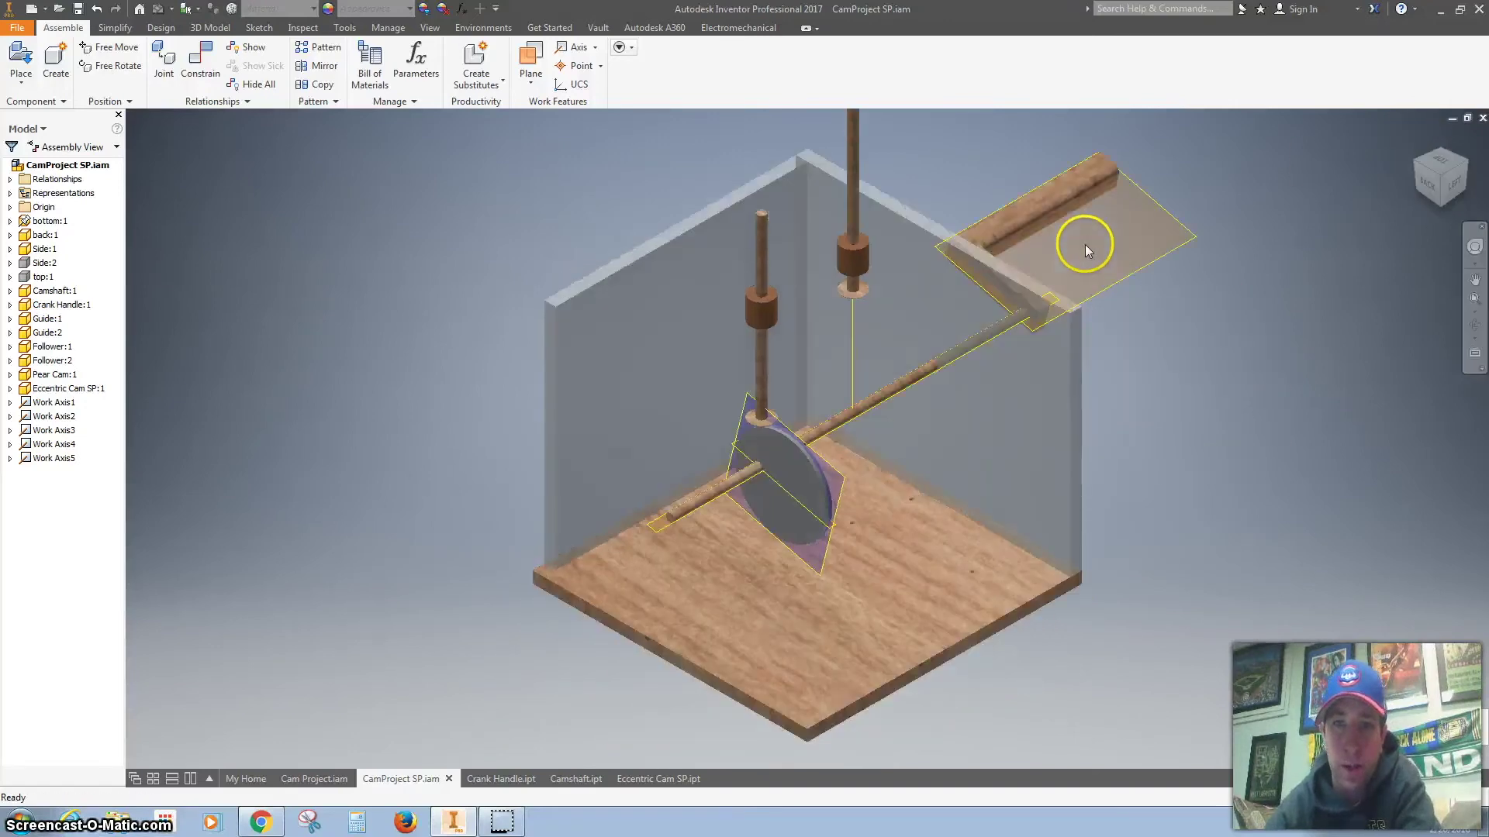
{"action": "key", "text": "F2"}
{"action": "left_click_drag", "start_coordinate": [601, 332], "coordinate": [605, 382]}
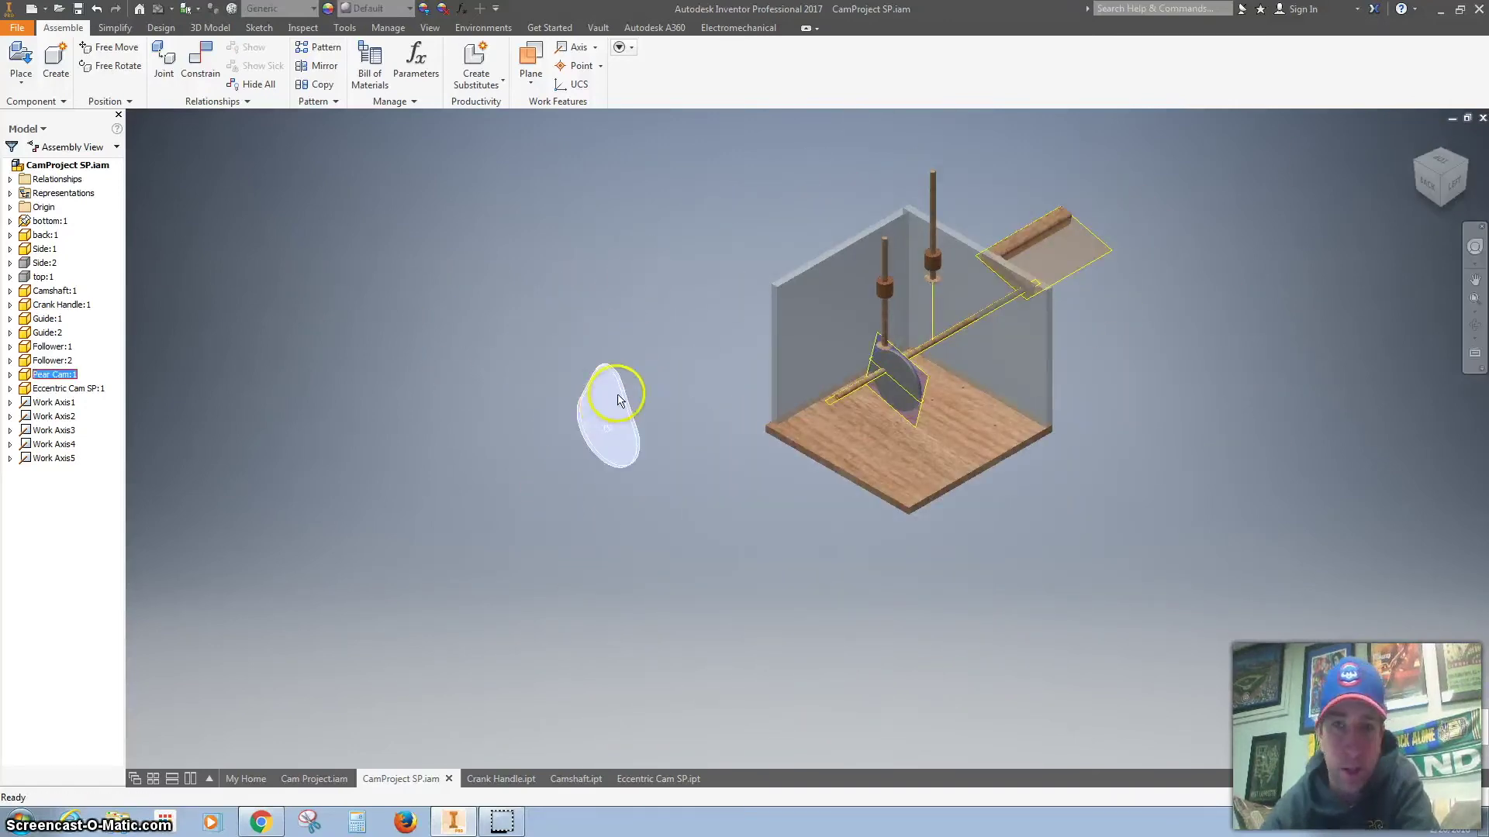
{"action": "left_click", "coordinate": [620, 404]}
{"action": "left_click_drag", "start_coordinate": [601, 403], "coordinate": [677, 328]}
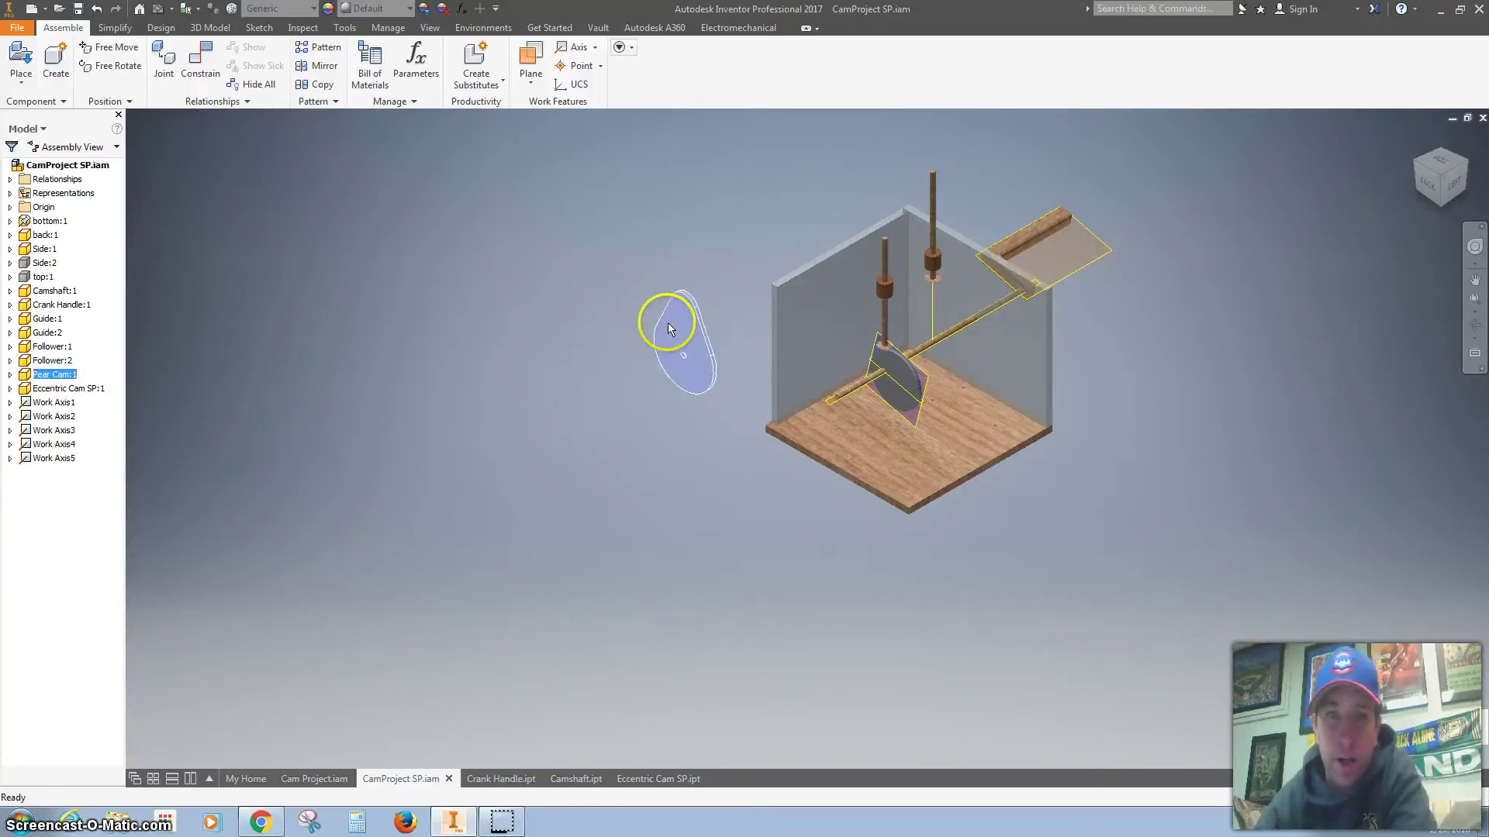
{"action": "right_click", "coordinate": [684, 324]}
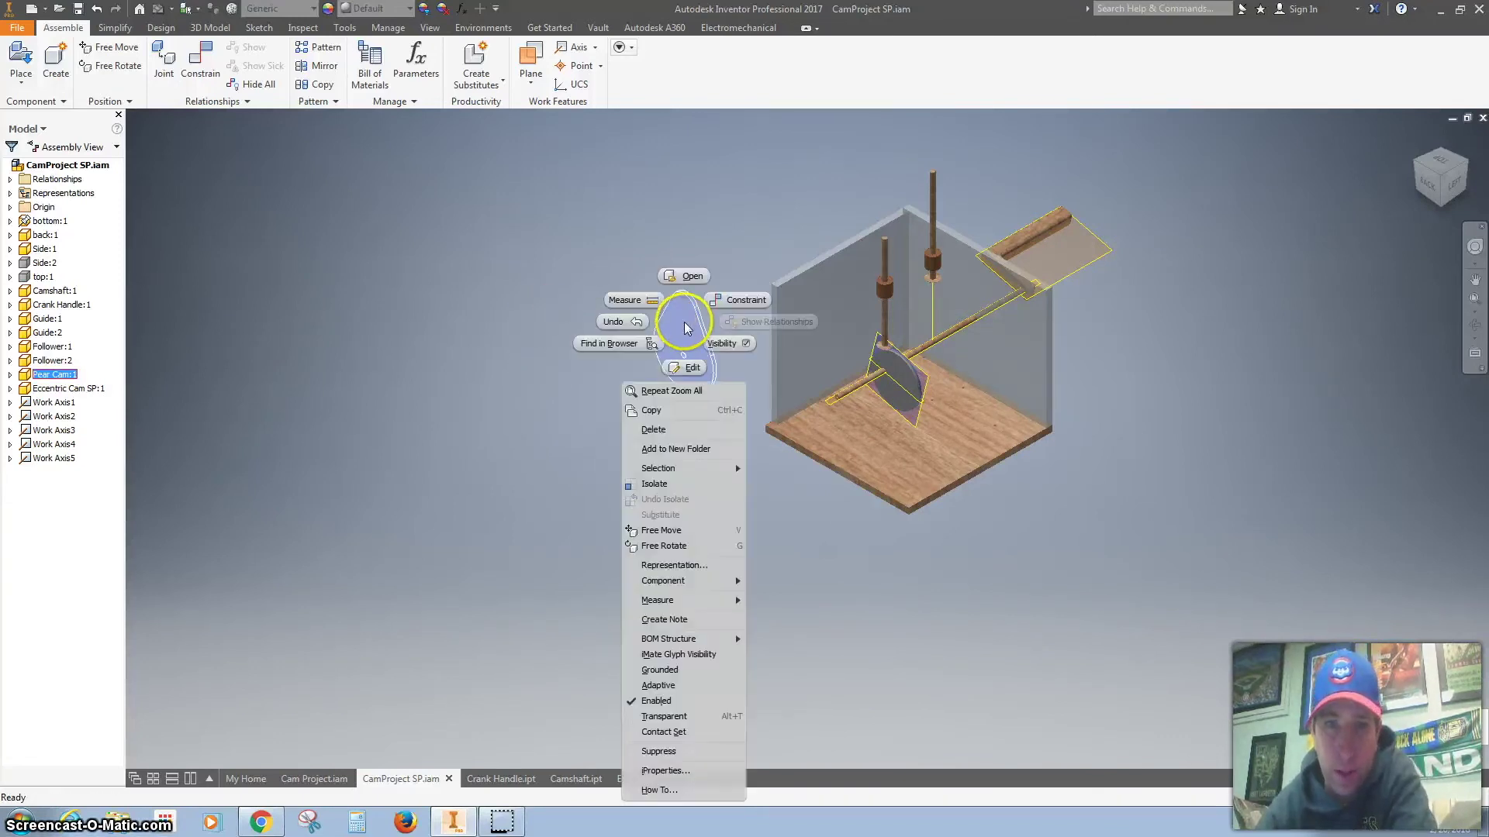
Step: Open Pear Cam.ipt and create a midplane work plane between its two faces
{"action": "left_click", "coordinate": [690, 277]}
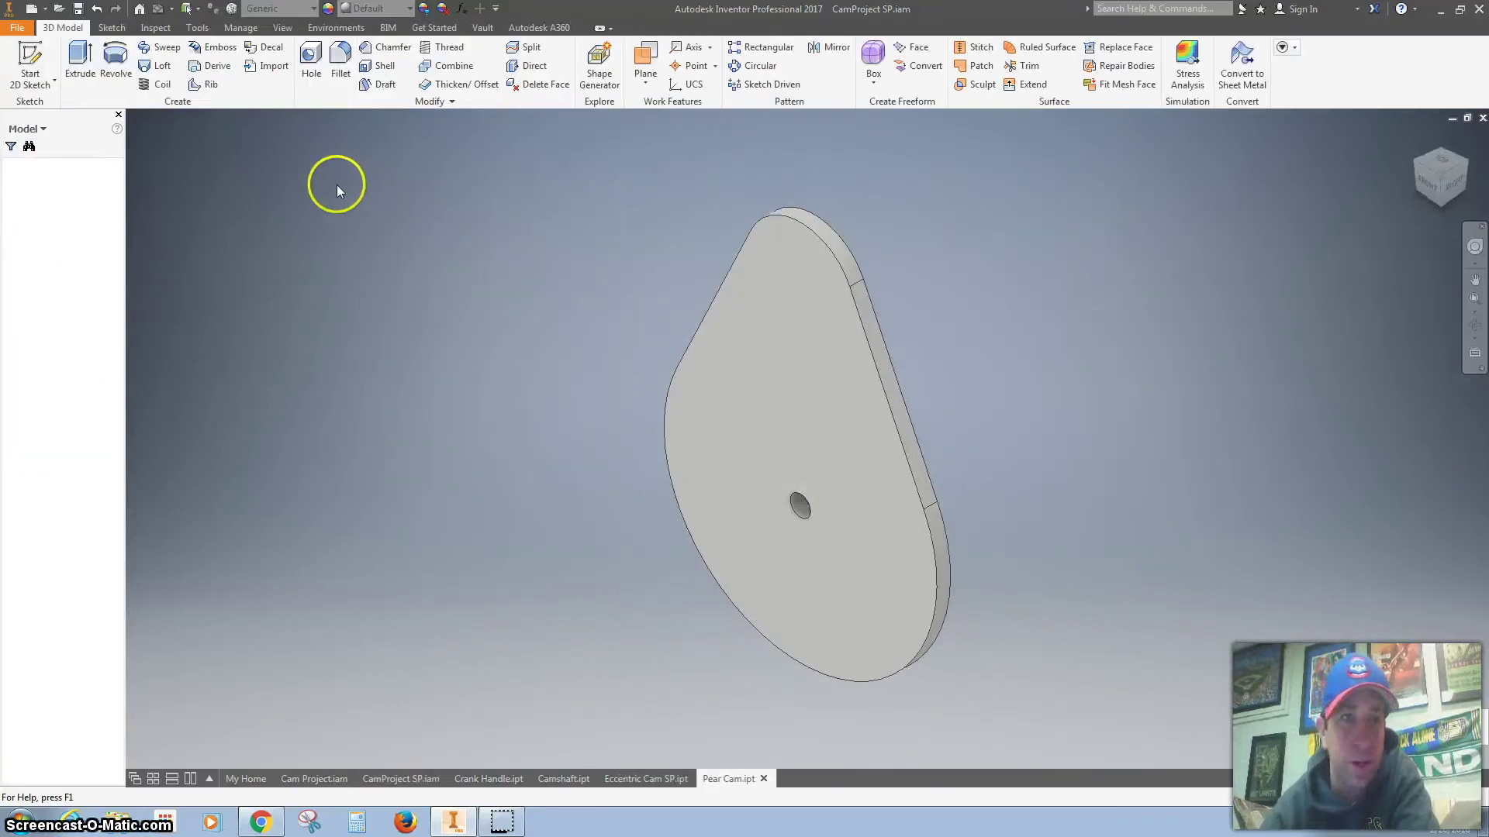
{"action": "left_click", "coordinate": [644, 82]}
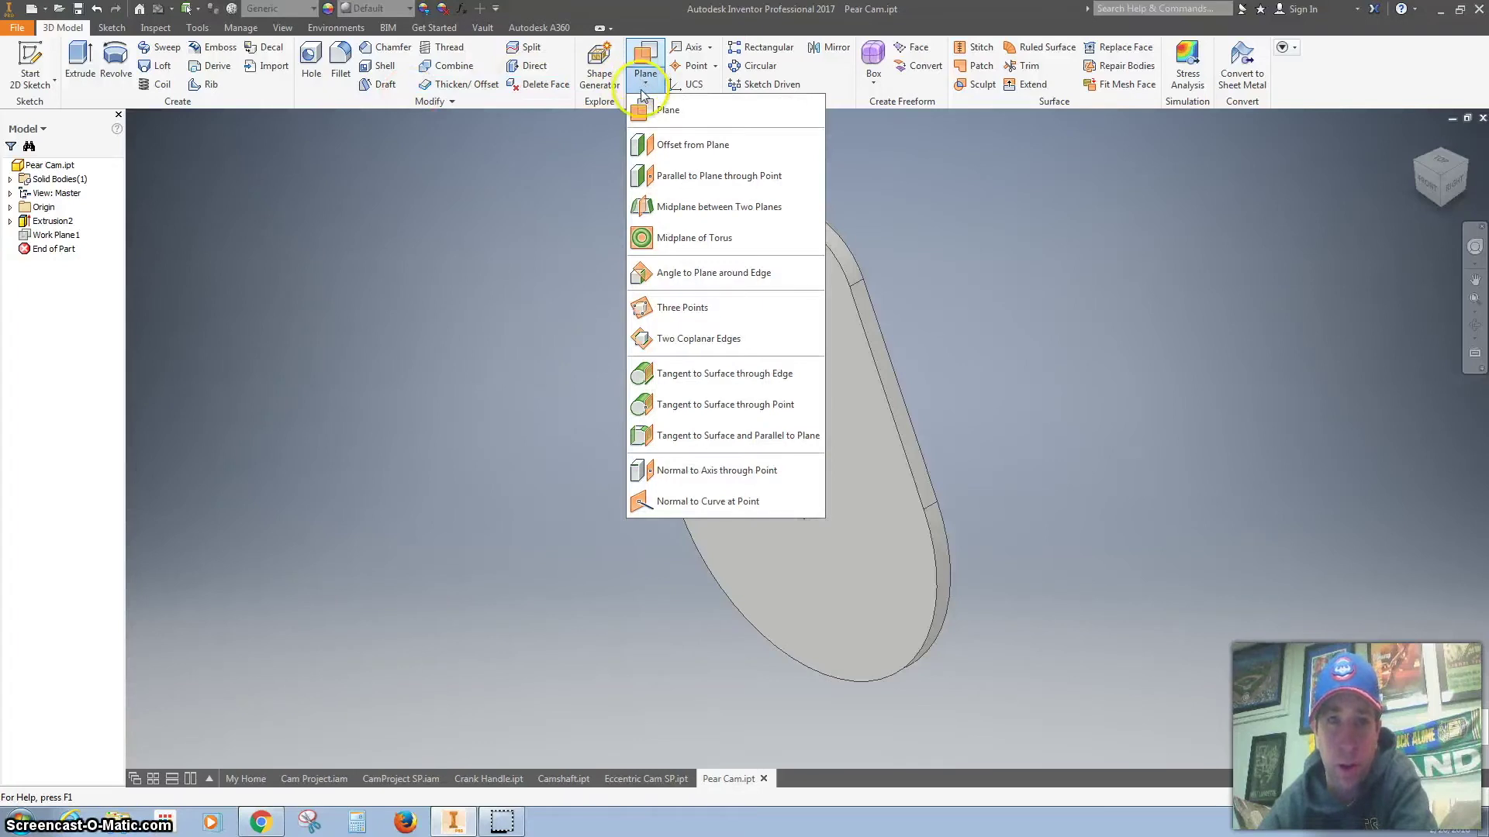
{"action": "left_click", "coordinate": [715, 217]}
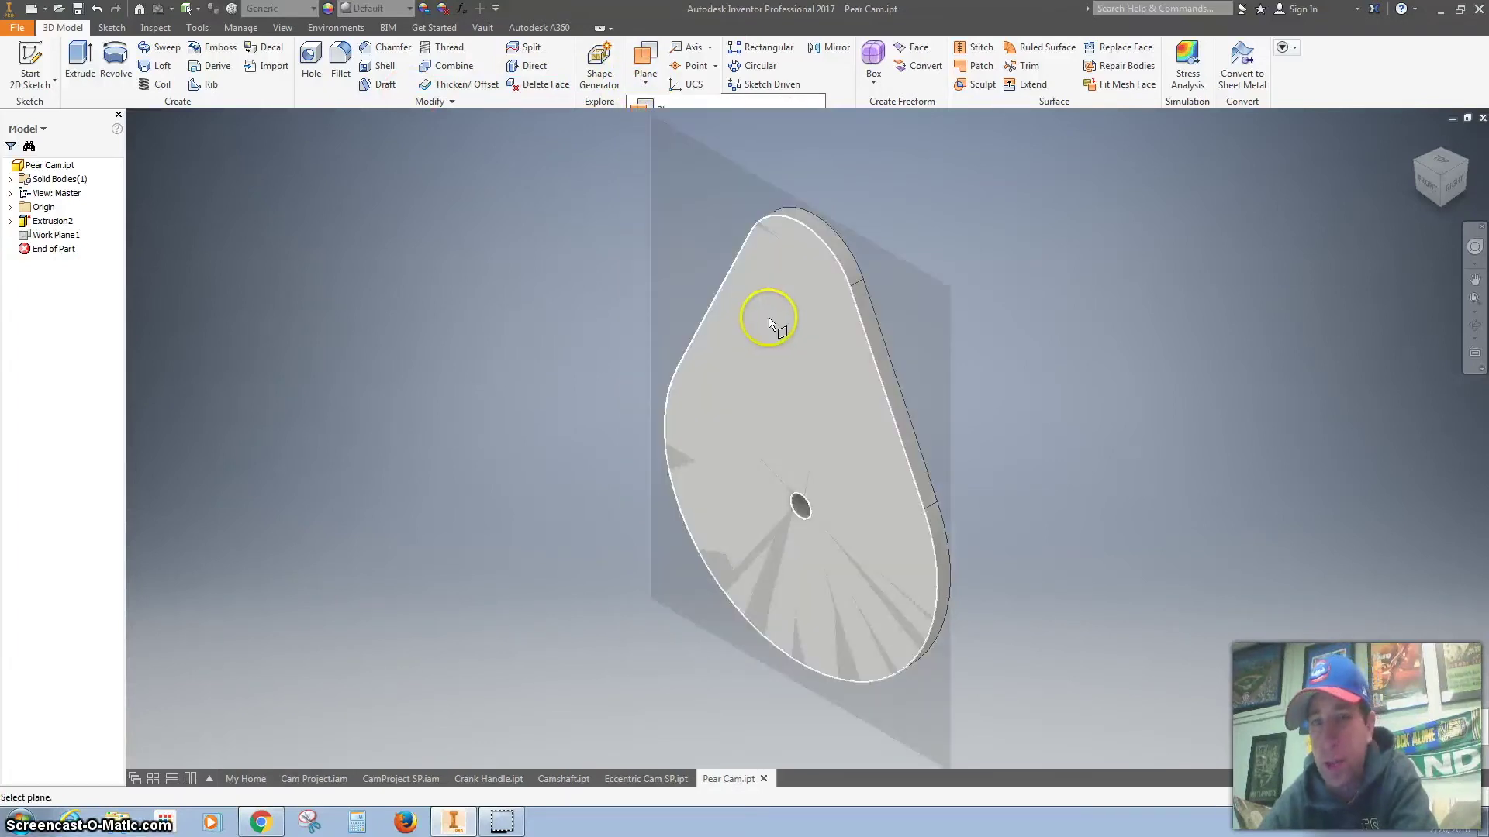
{"action": "left_click", "coordinate": [783, 278]}
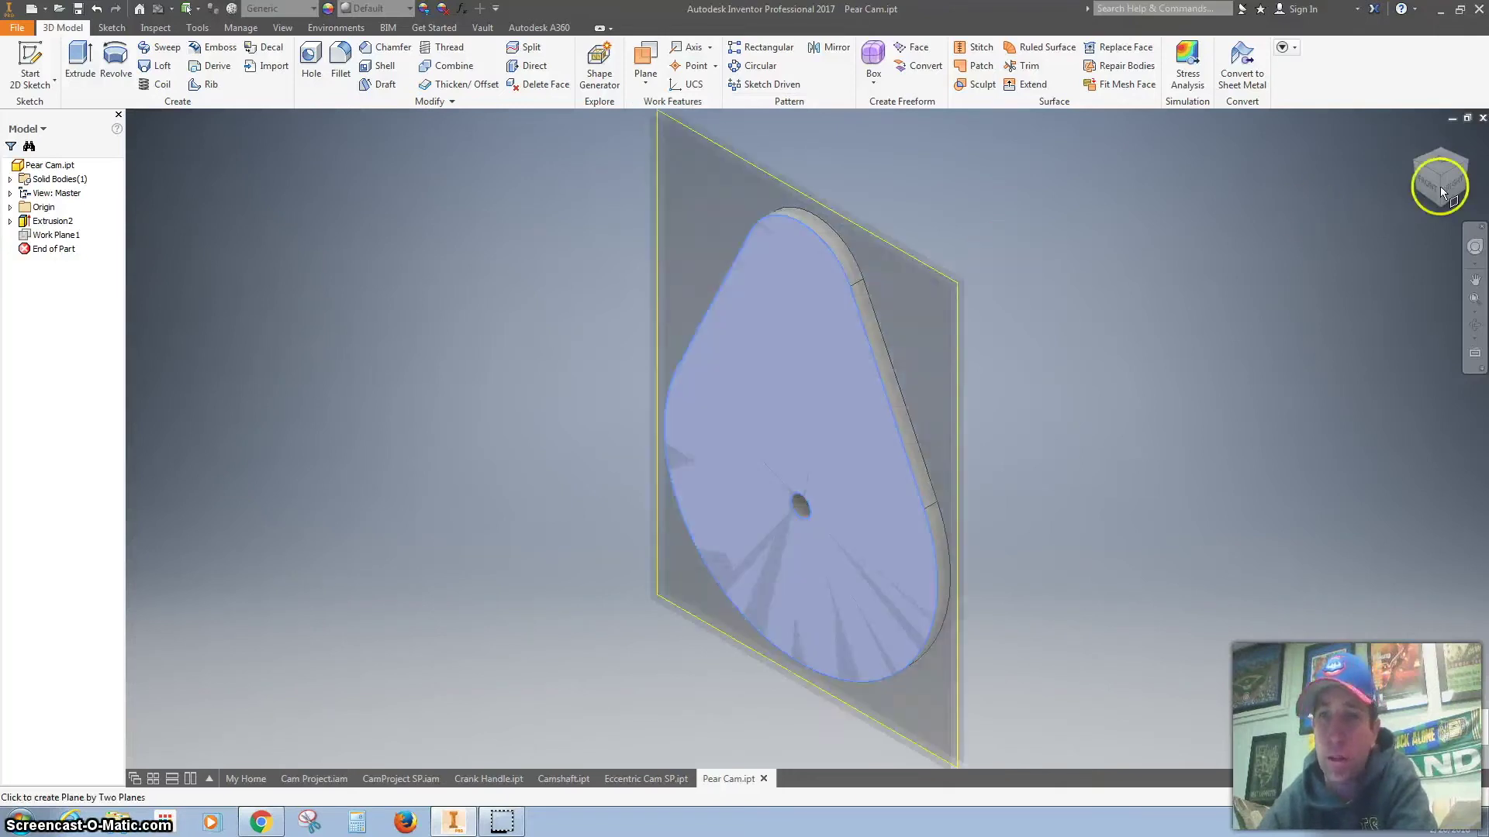
{"action": "left_click", "coordinate": [1466, 171]}
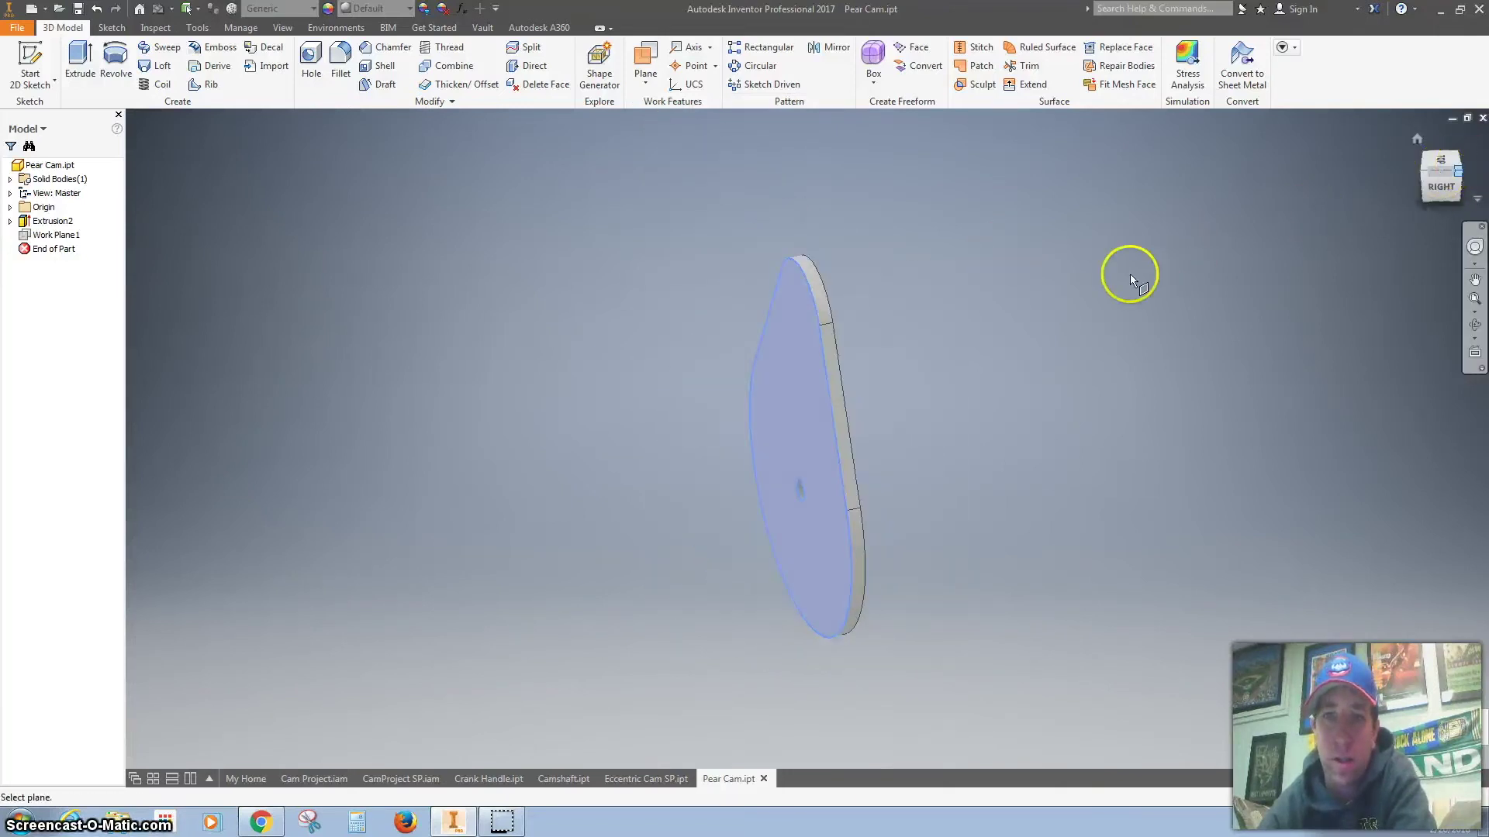
{"action": "key", "text": "F6"}
{"action": "left_click", "coordinate": [824, 365]}
Step: Create Work Axis1 through the Pear Cam's hole
{"action": "left_click", "coordinate": [689, 47]}
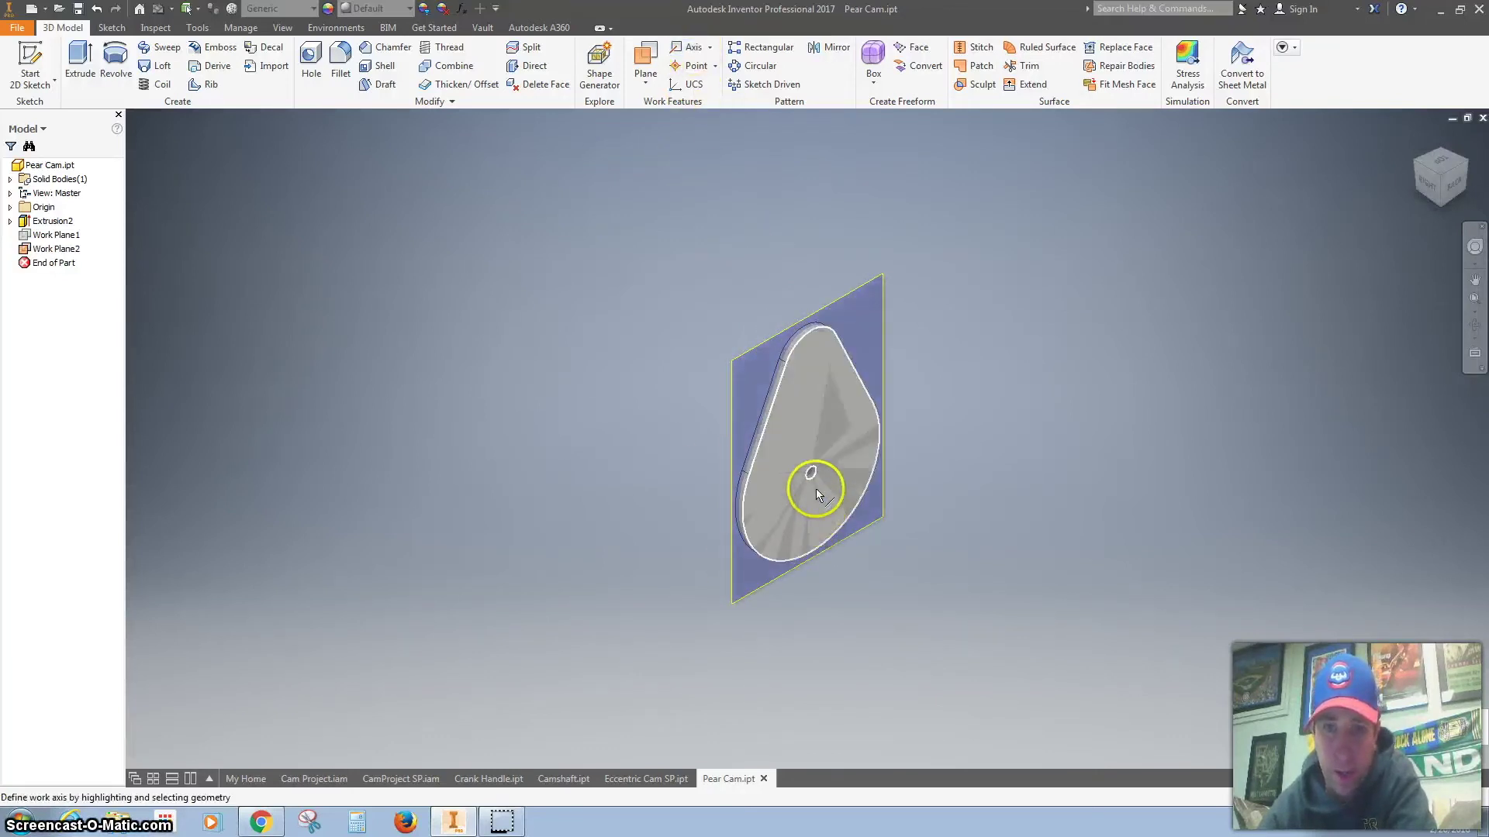
{"action": "scroll", "coordinate": [816, 487], "scroll_direction": "up", "scroll_amount": 3}
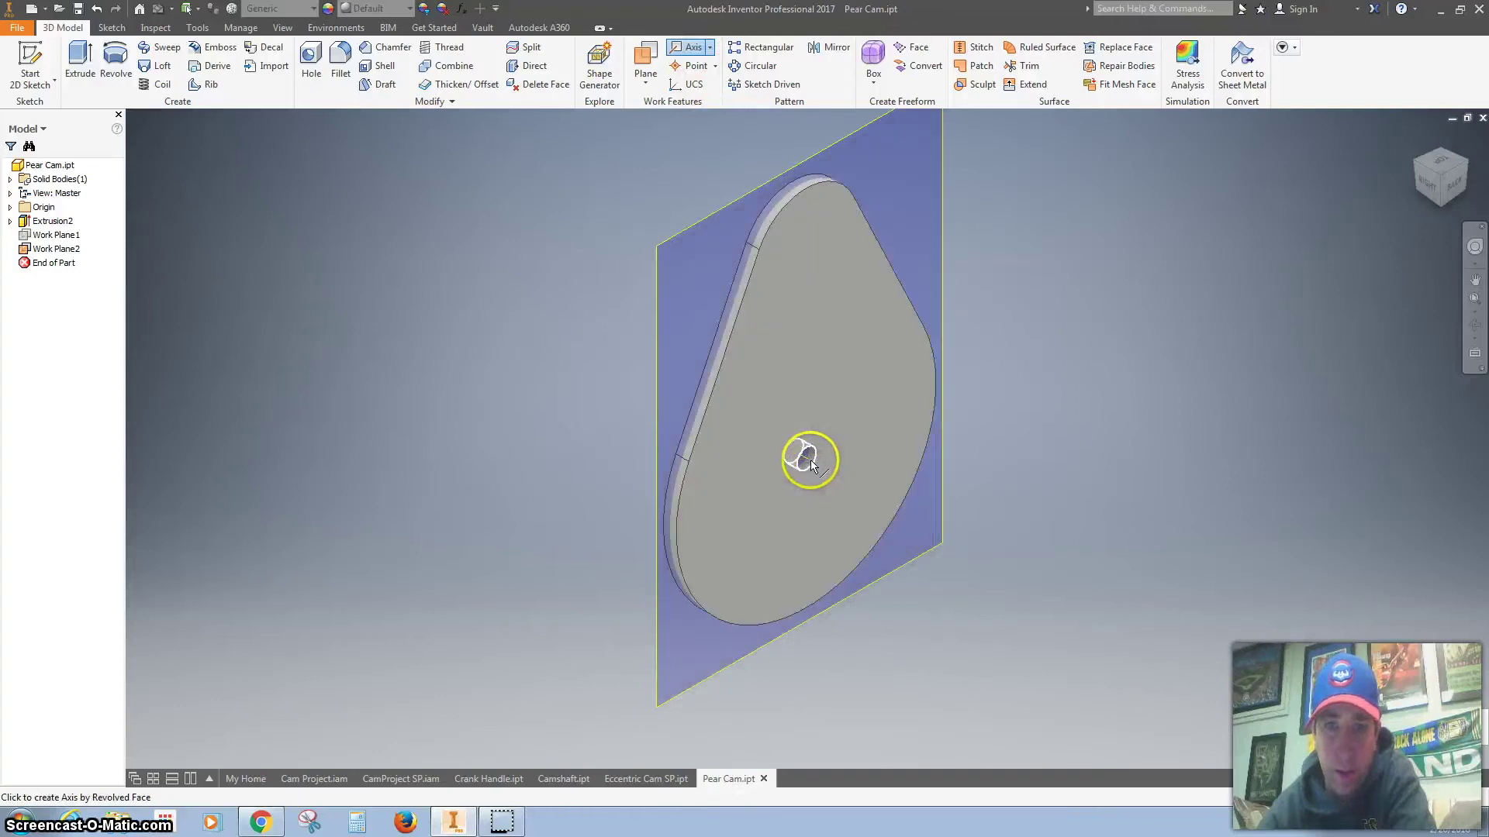
{"action": "scroll", "coordinate": [811, 459], "scroll_direction": "up", "scroll_amount": 3}
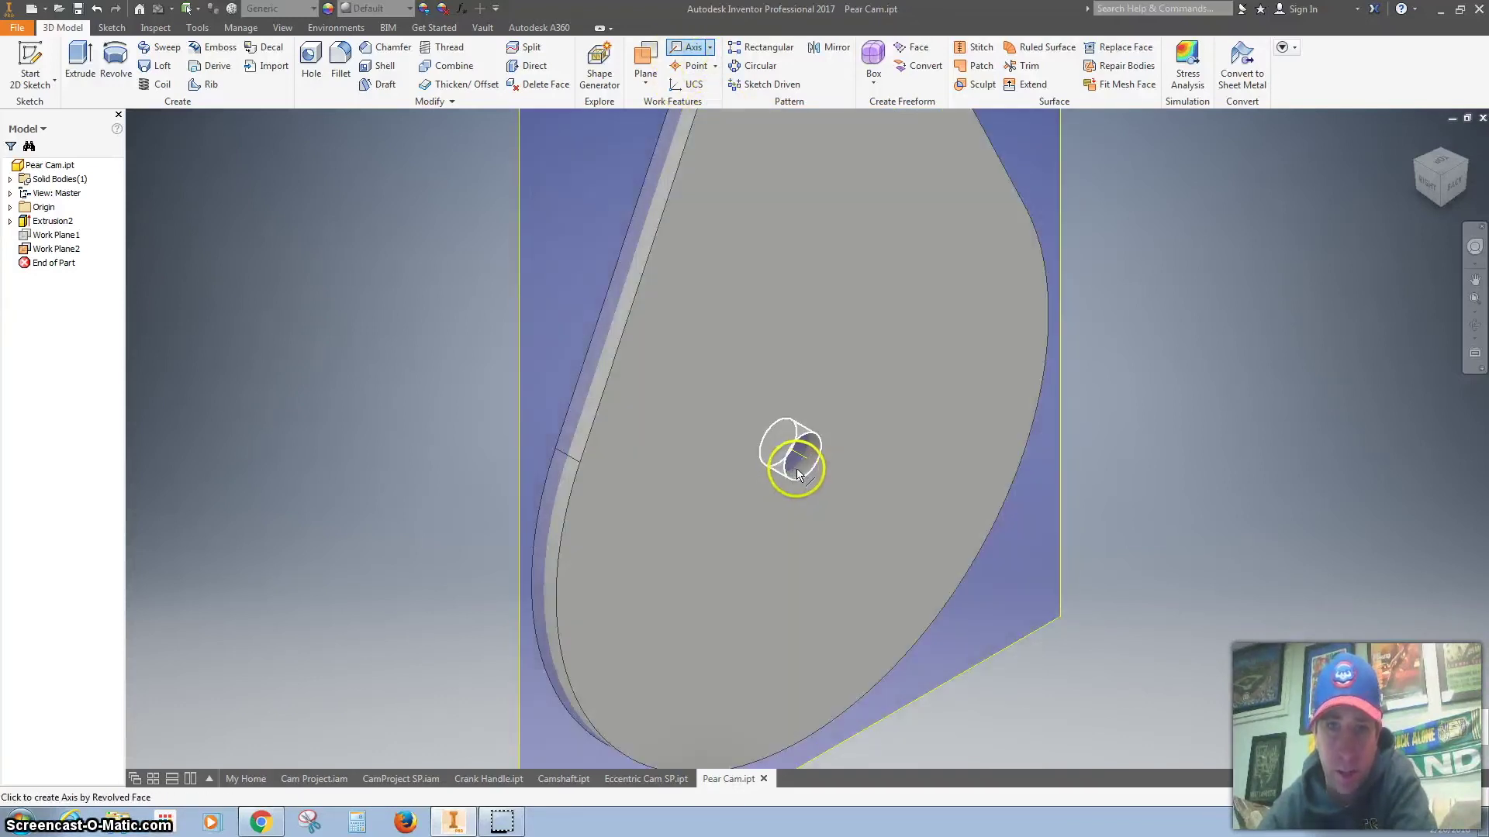
{"action": "left_click", "coordinate": [804, 465]}
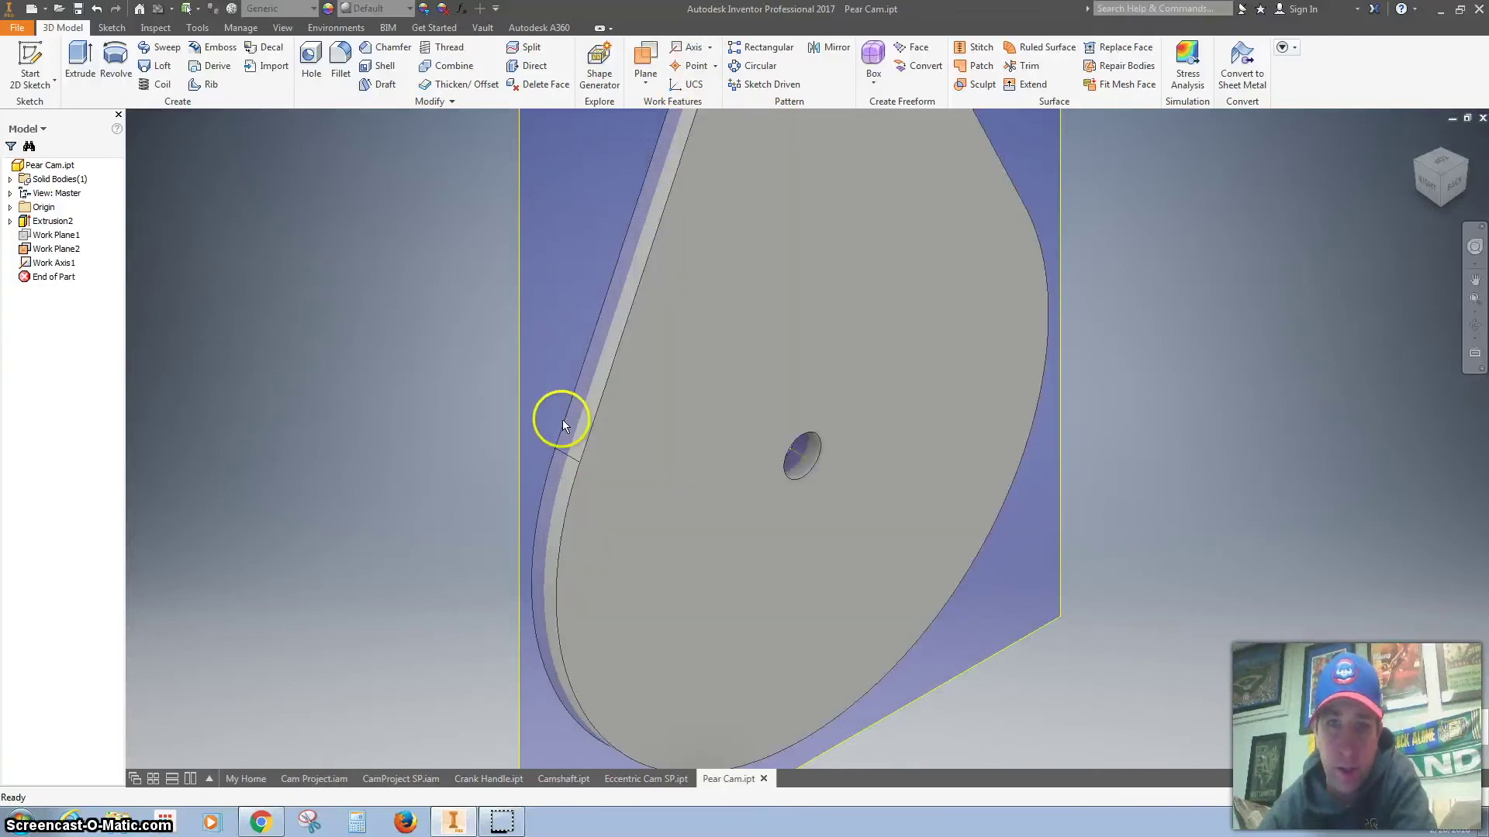
{"action": "scroll", "coordinate": [551, 380], "scroll_direction": "down", "scroll_amount": 2}
{"action": "scroll", "coordinate": [551, 380], "scroll_direction": "down", "scroll_amount": 2}
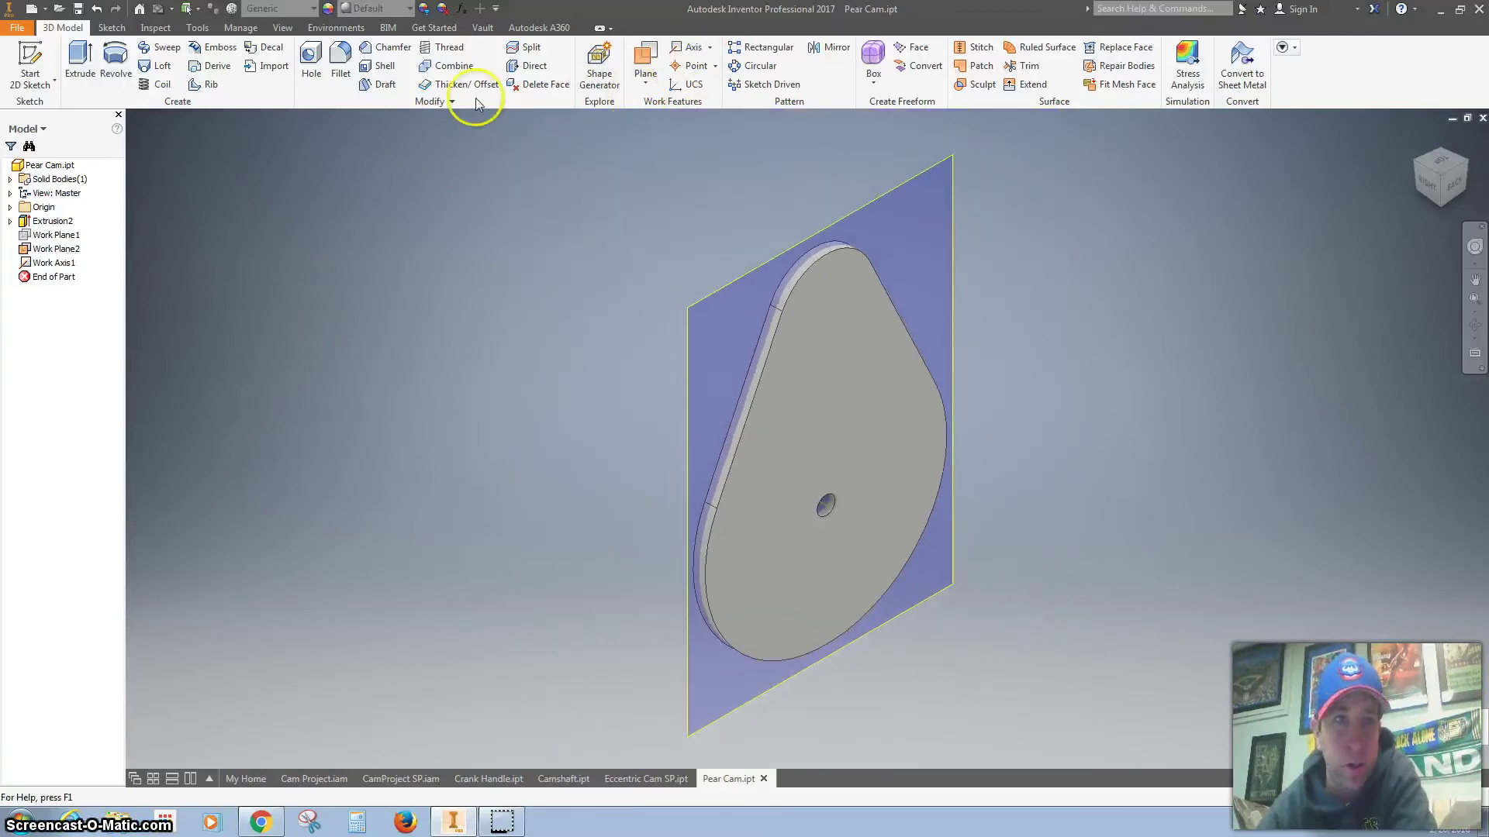
Step: Make the Pear Cam's YZ origin plane visible and return to CamProject SP.iam
{"action": "left_click", "coordinate": [11, 208]}
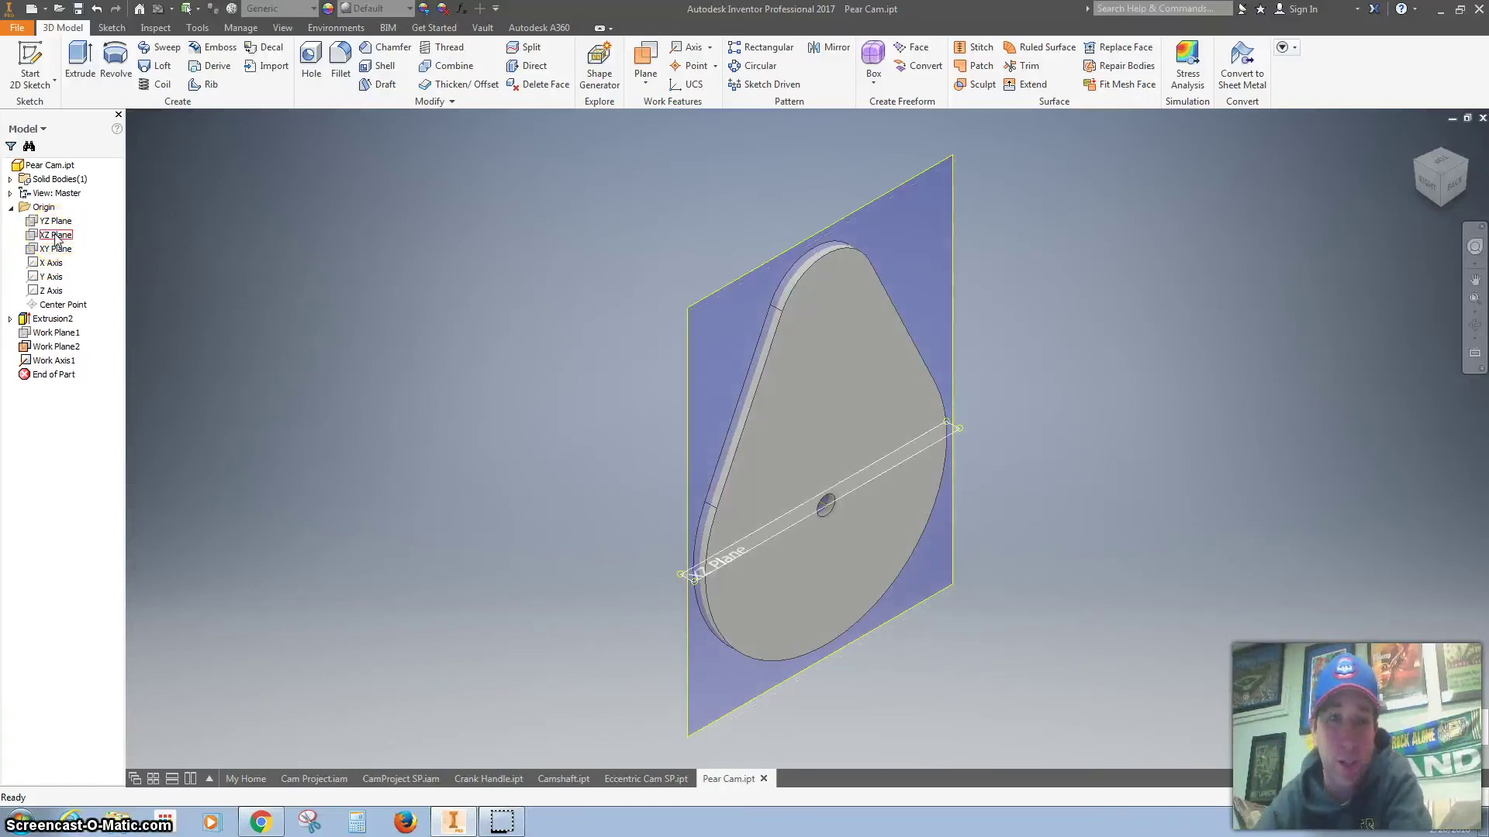
{"action": "left_click", "coordinate": [55, 224]}
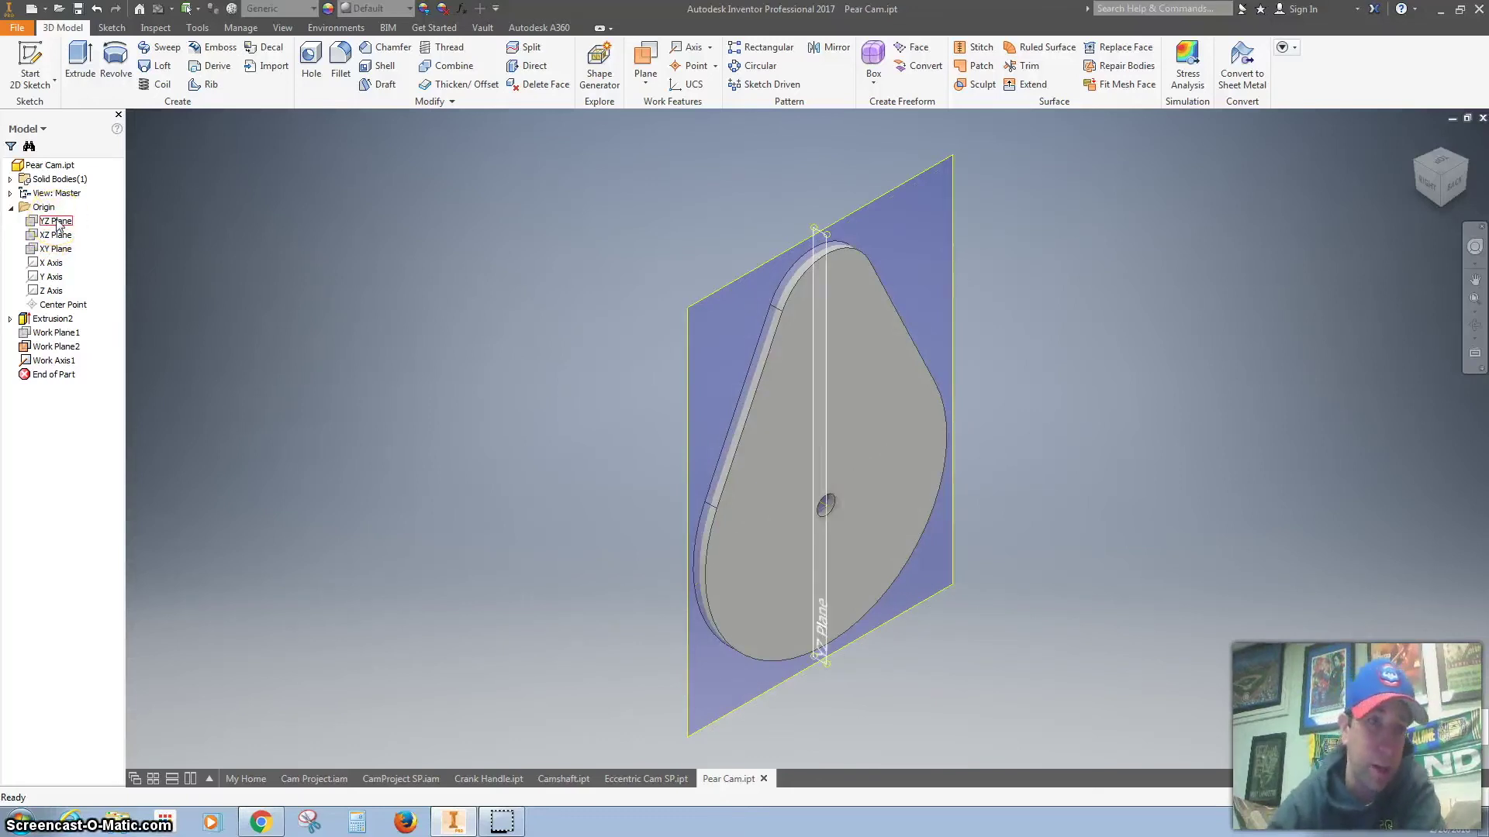
{"action": "left_click", "coordinate": [56, 225]}
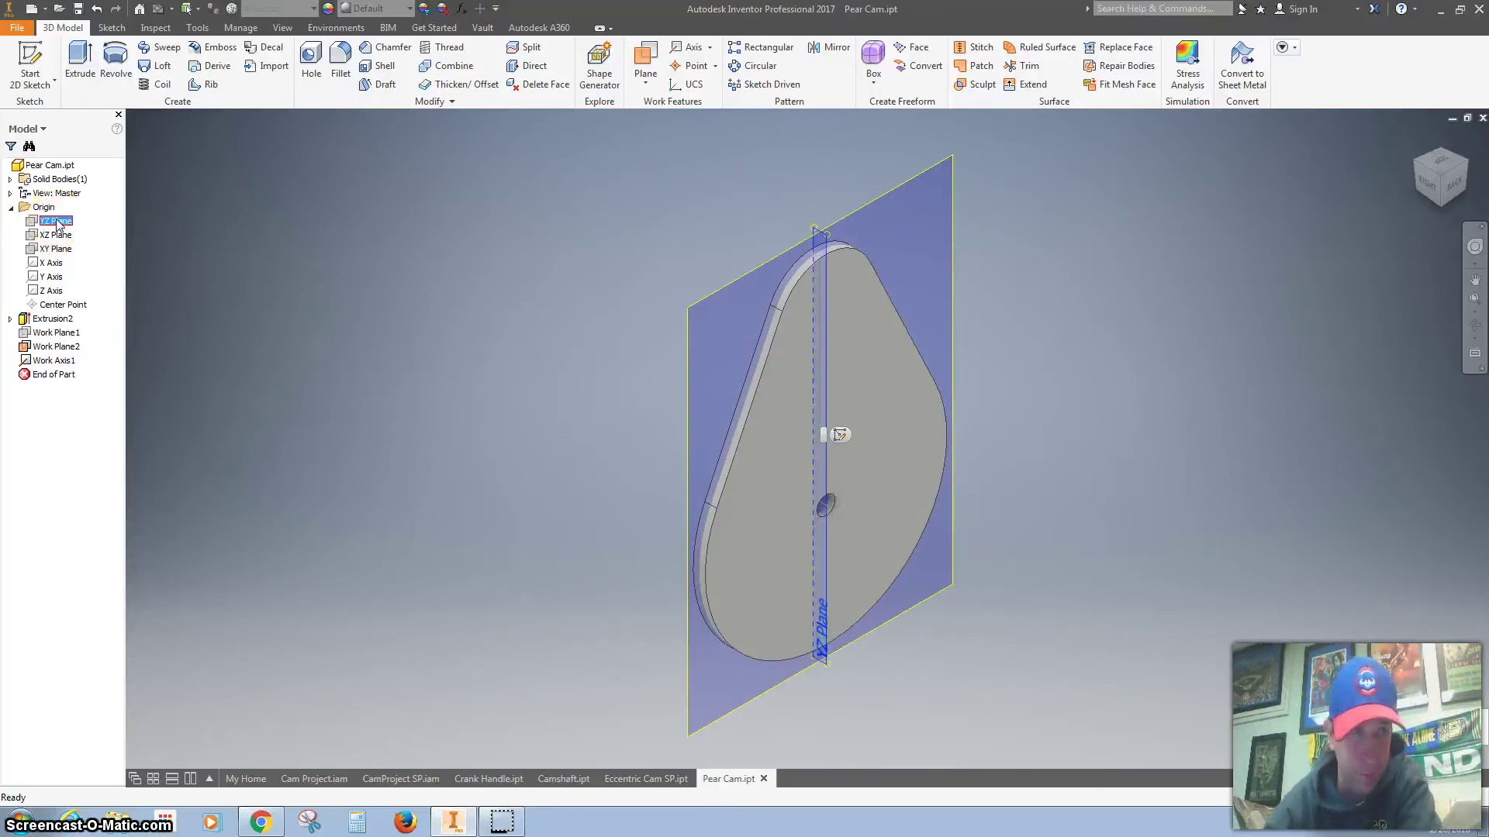
{"action": "right_click", "coordinate": [58, 224]}
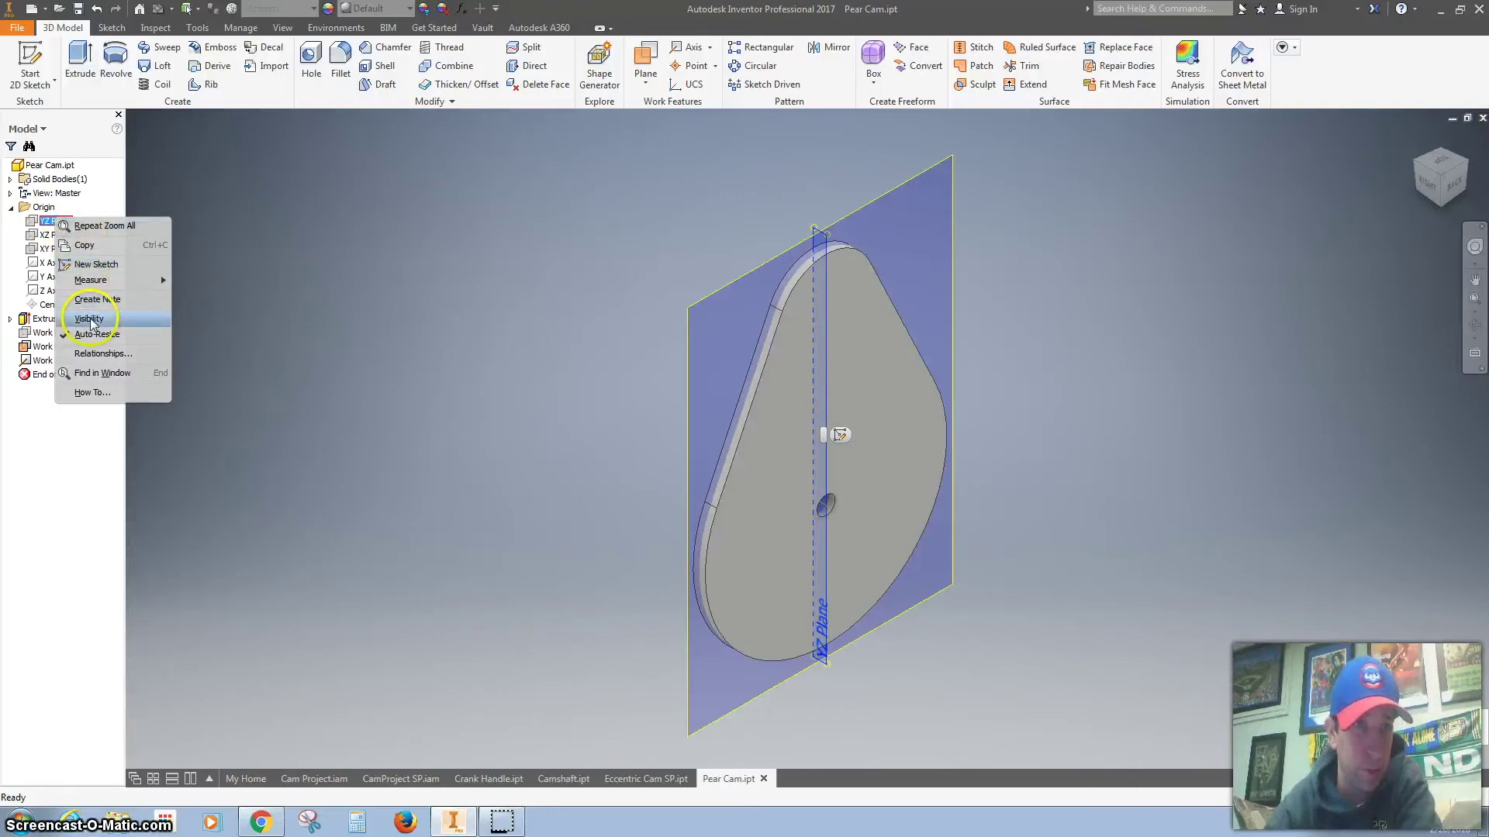
{"action": "left_click", "coordinate": [449, 266]}
{"action": "left_click", "coordinate": [163, 48]}
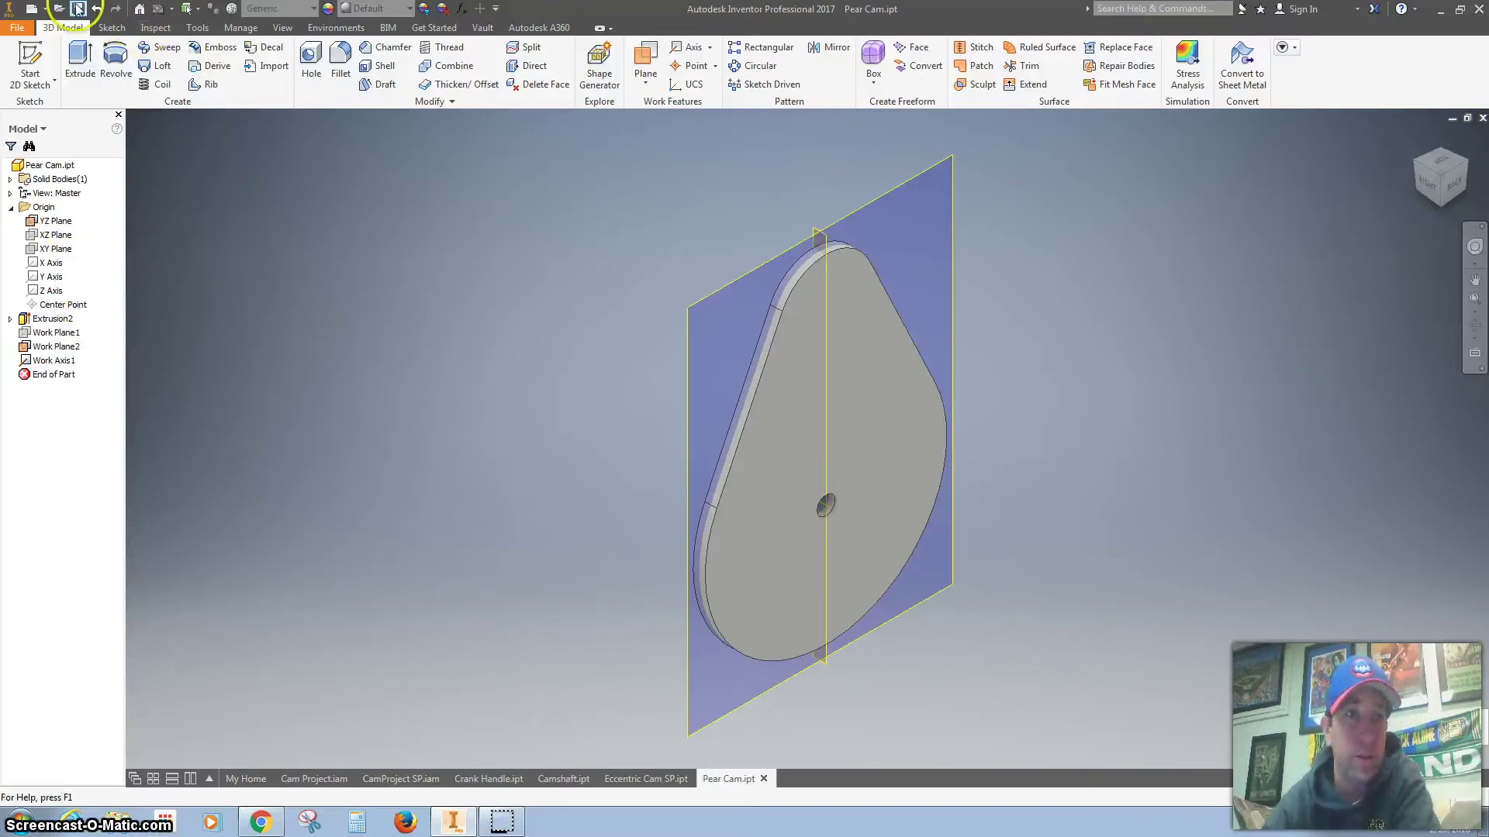
{"action": "left_click", "coordinate": [409, 778]}
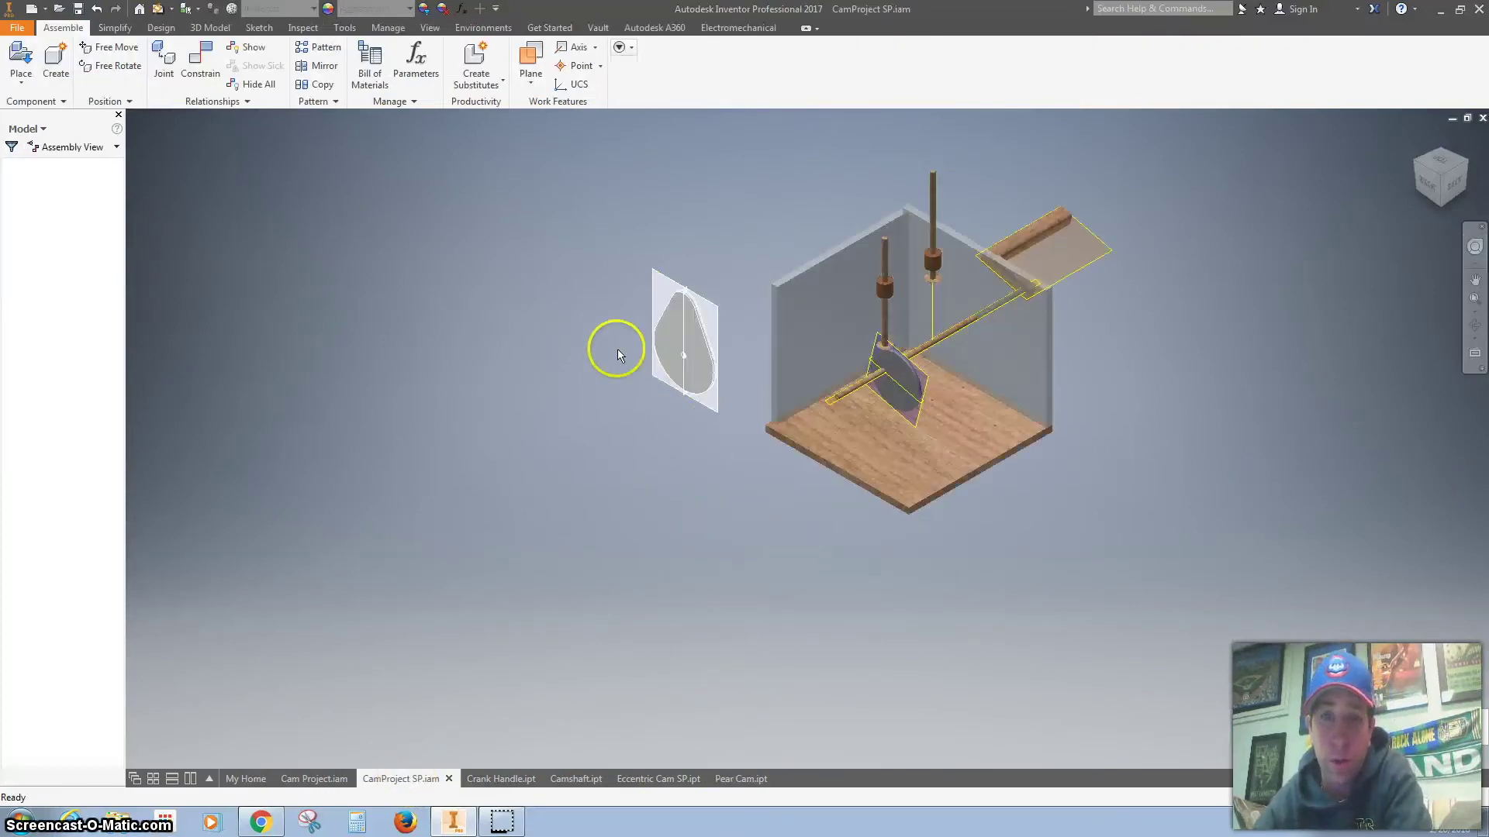
Step: Mate the pear cam's hole axis to the camshaft axis and drag the cam to test it
{"action": "left_click", "coordinate": [203, 56]}
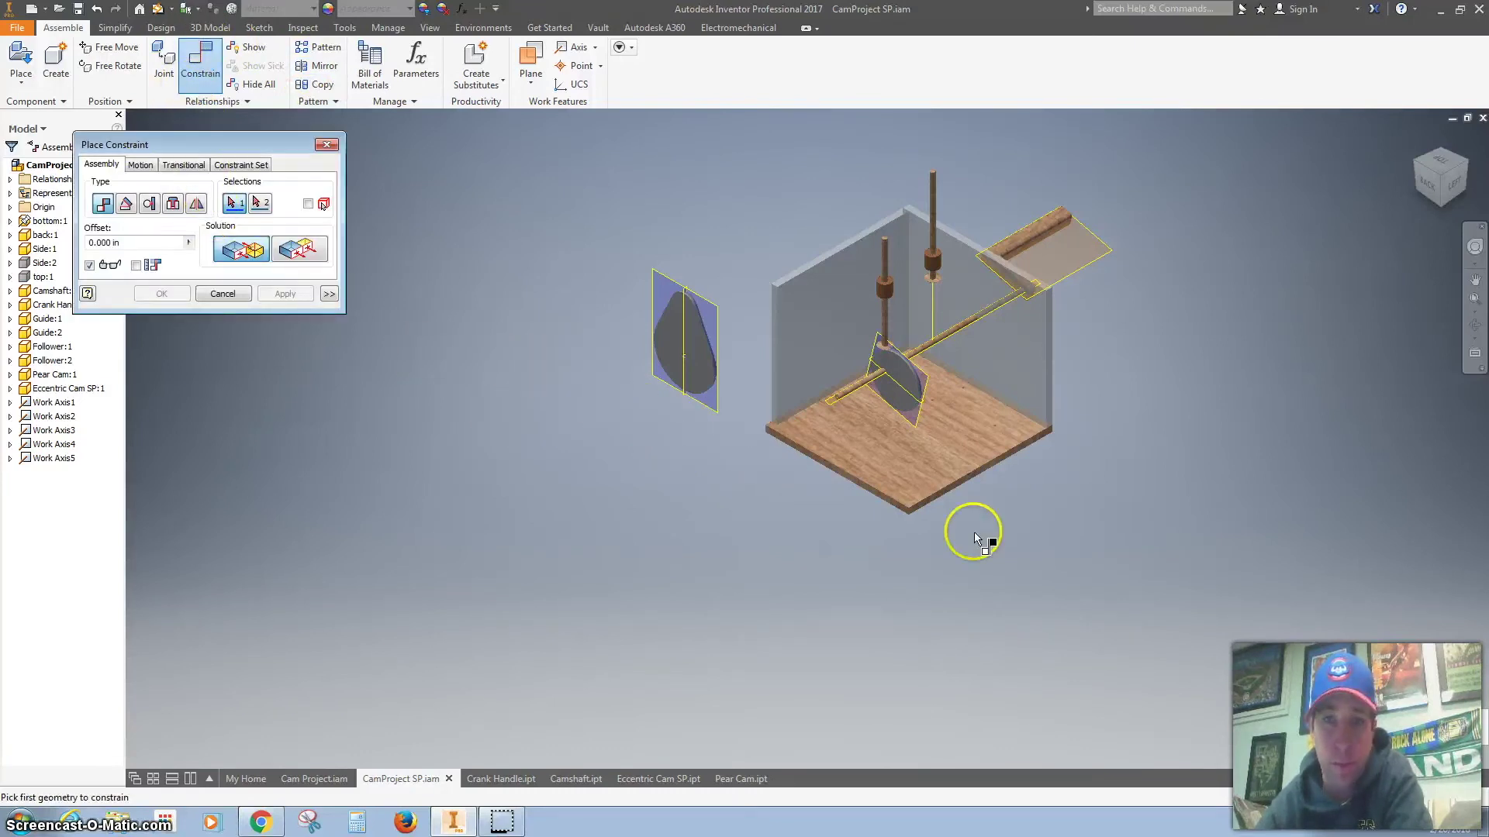
{"action": "scroll", "coordinate": [844, 403], "scroll_direction": "up", "scroll_amount": 5}
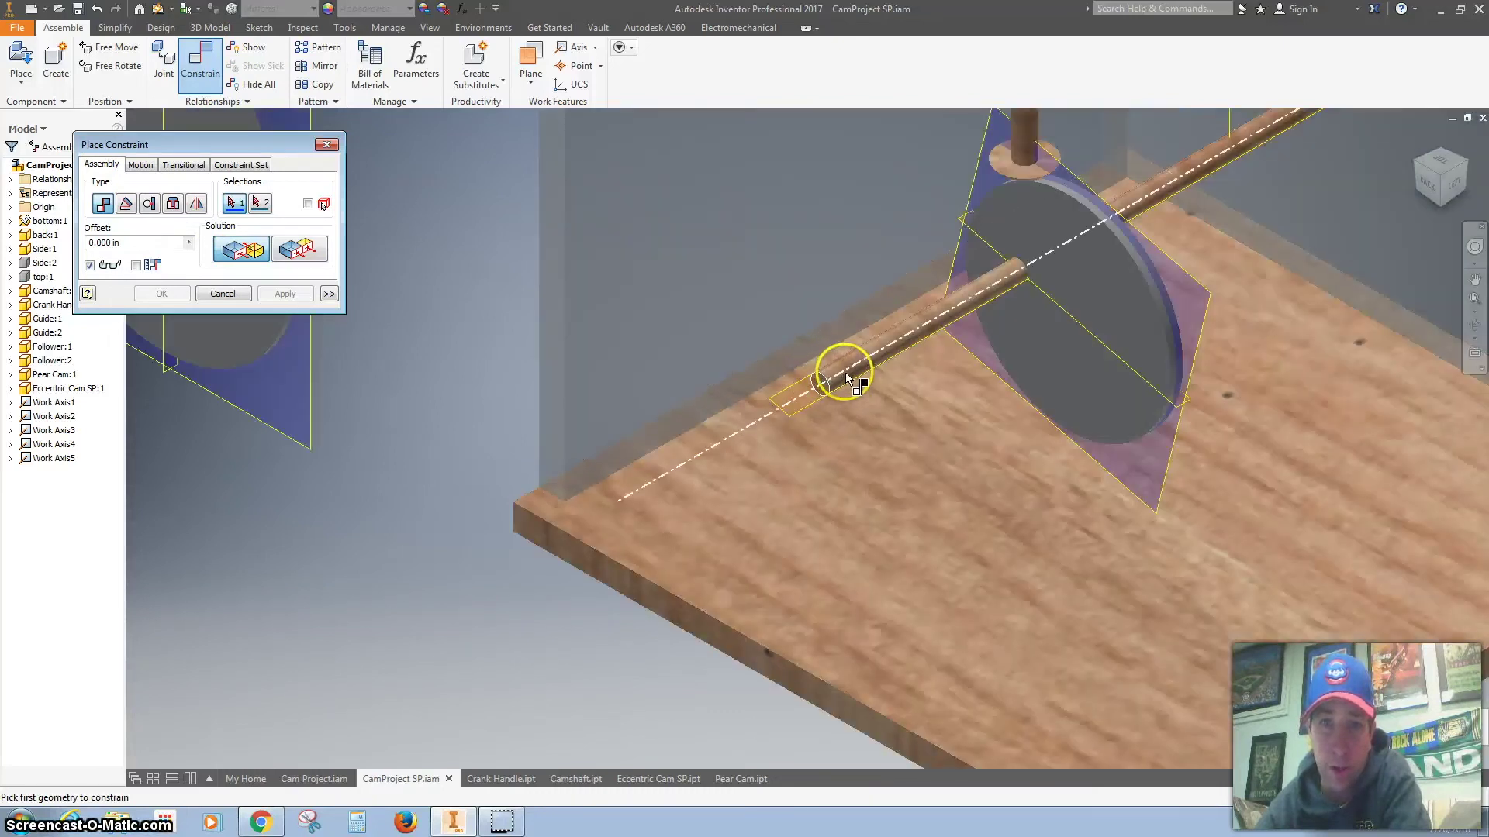
{"action": "left_click", "coordinate": [851, 376]}
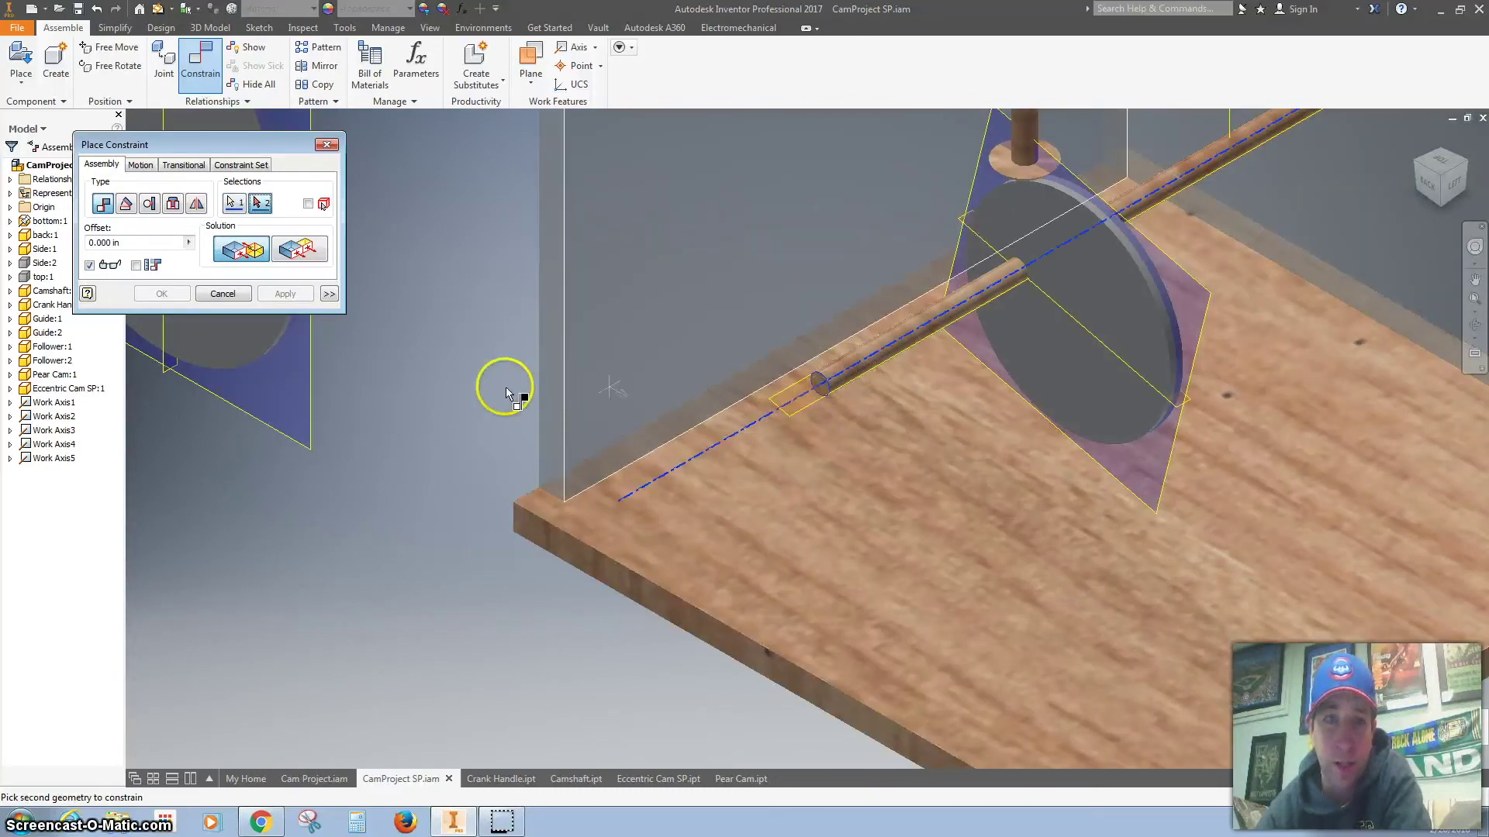
{"action": "middle_click_drag", "start_coordinate": [422, 389], "coordinate": [589, 535]}
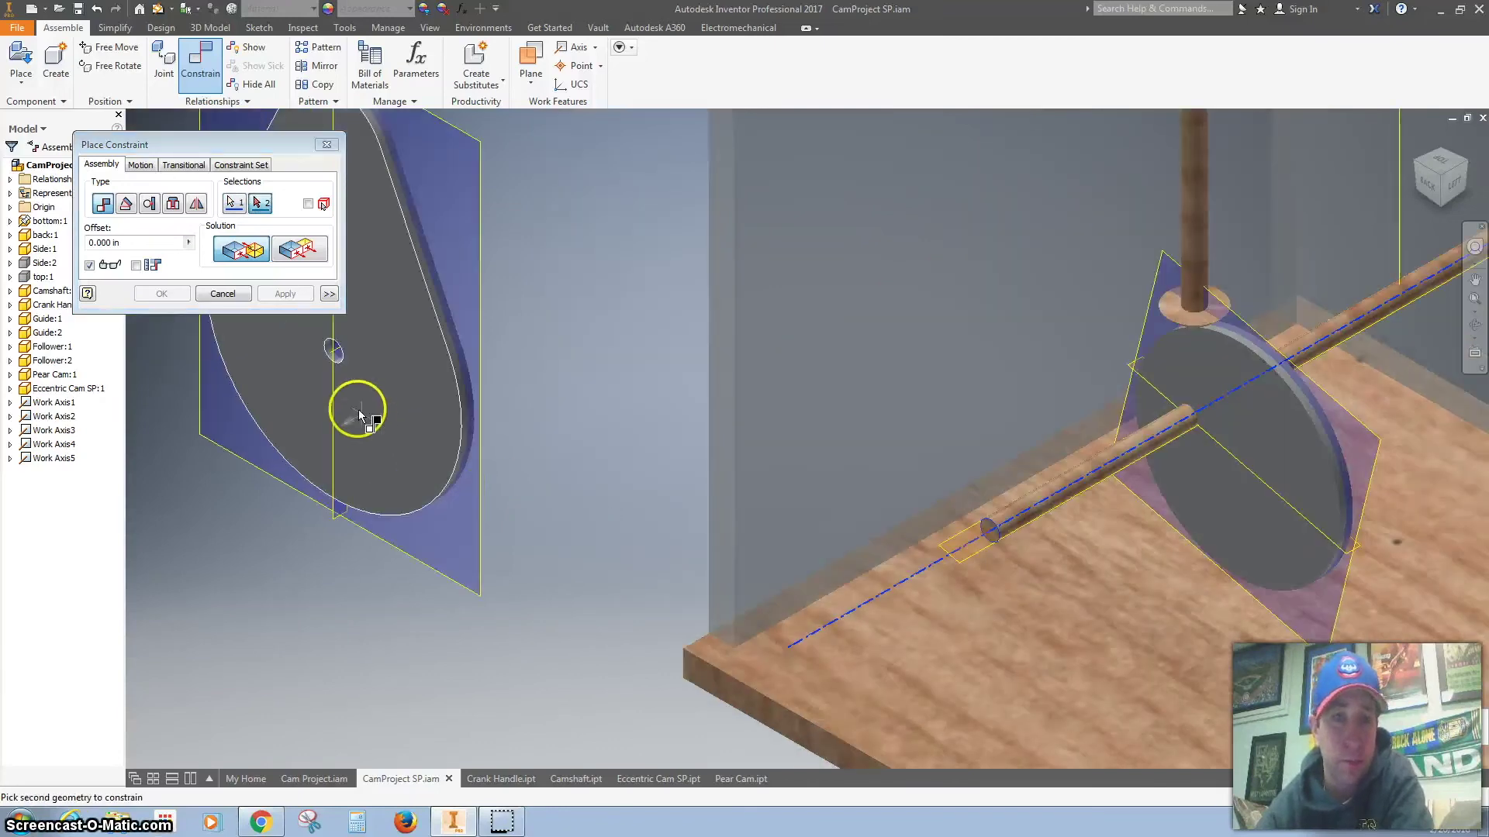
{"action": "left_click", "coordinate": [350, 346]}
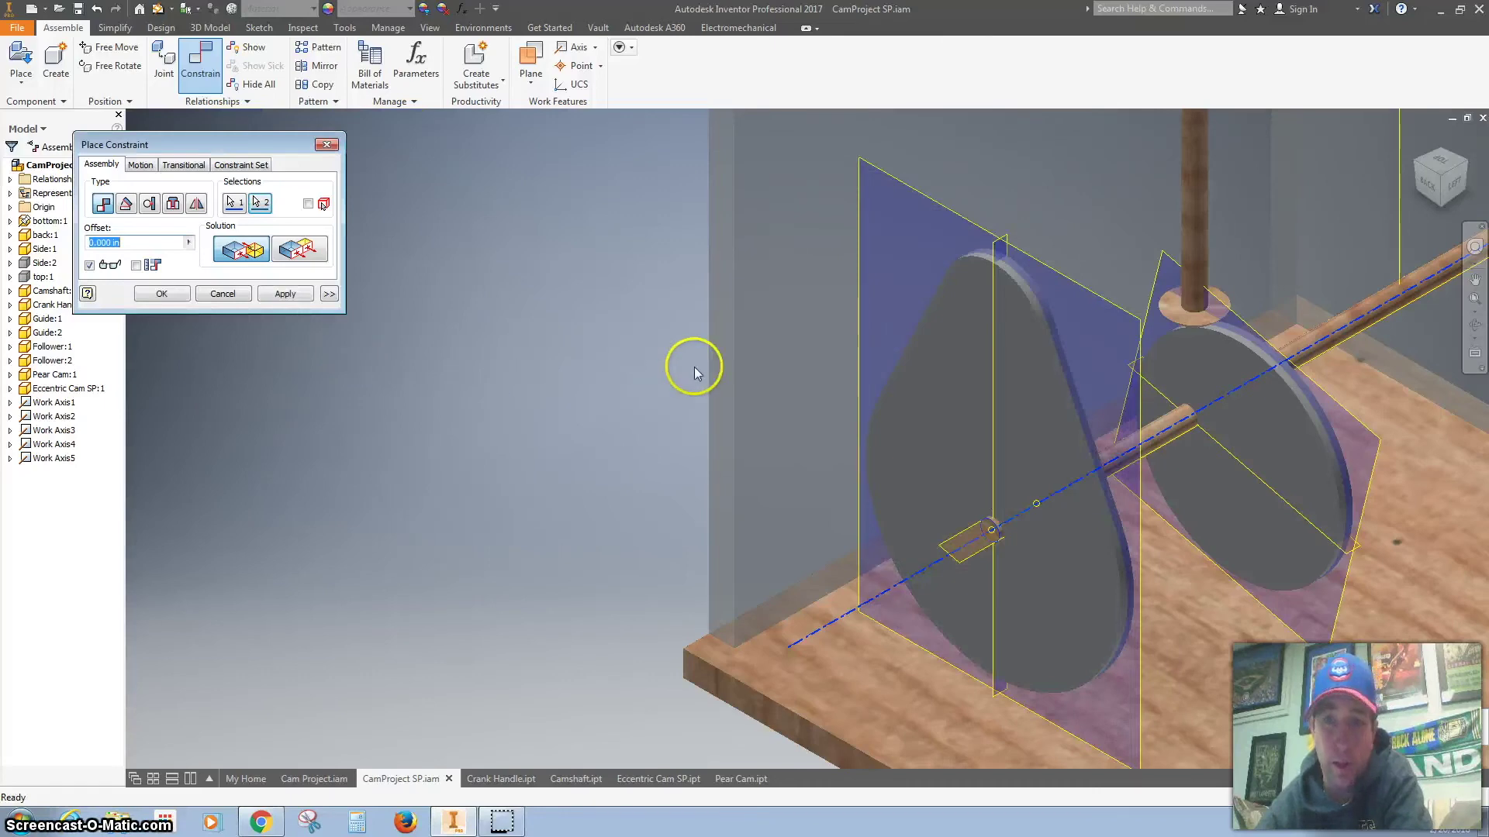
{"action": "left_click", "coordinate": [286, 294]}
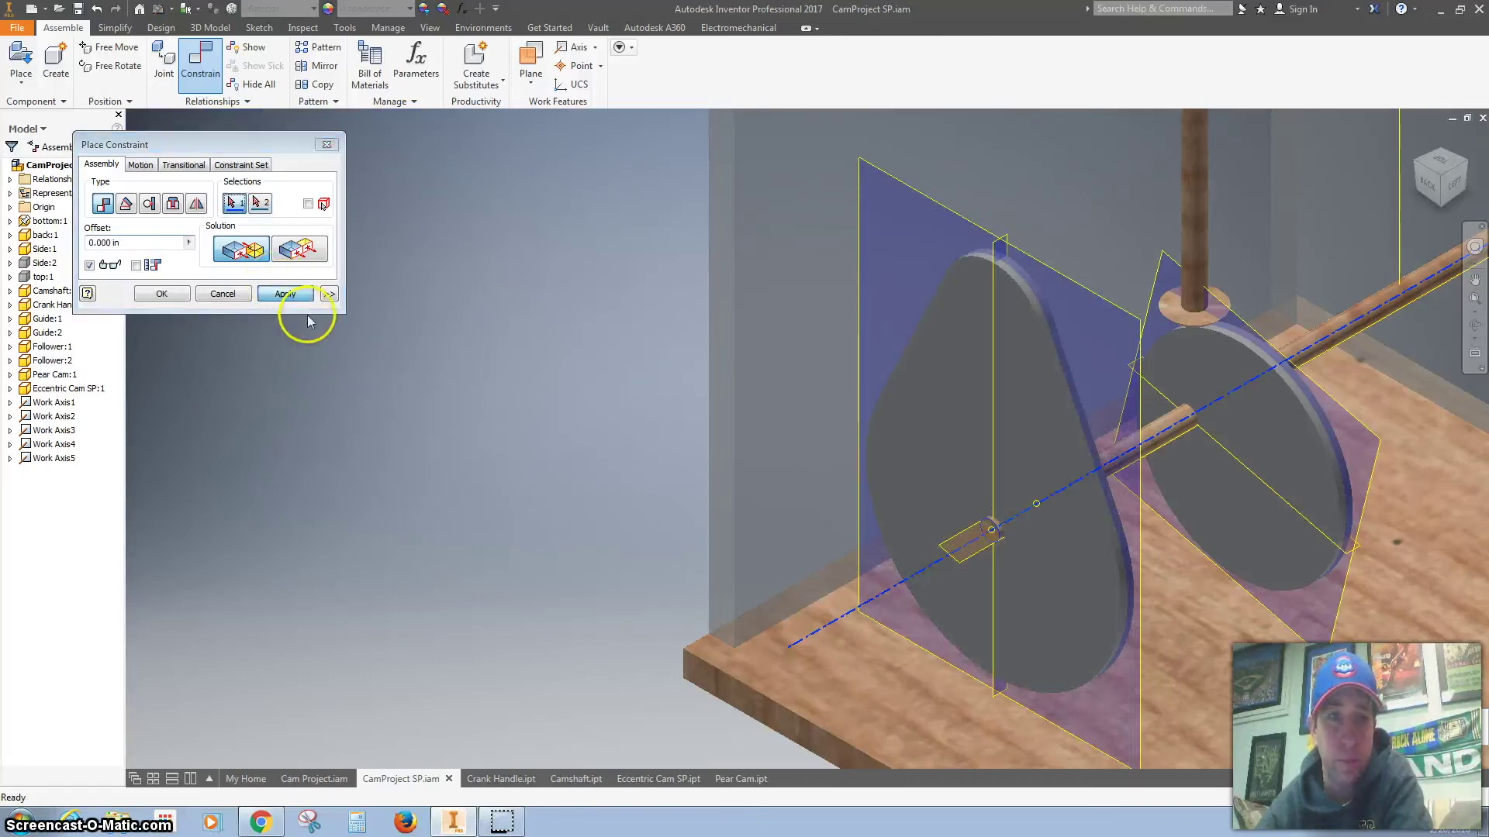
{"action": "left_click", "coordinate": [326, 147]}
{"action": "left_click_drag", "start_coordinate": [980, 386], "coordinate": [1356, 240]}
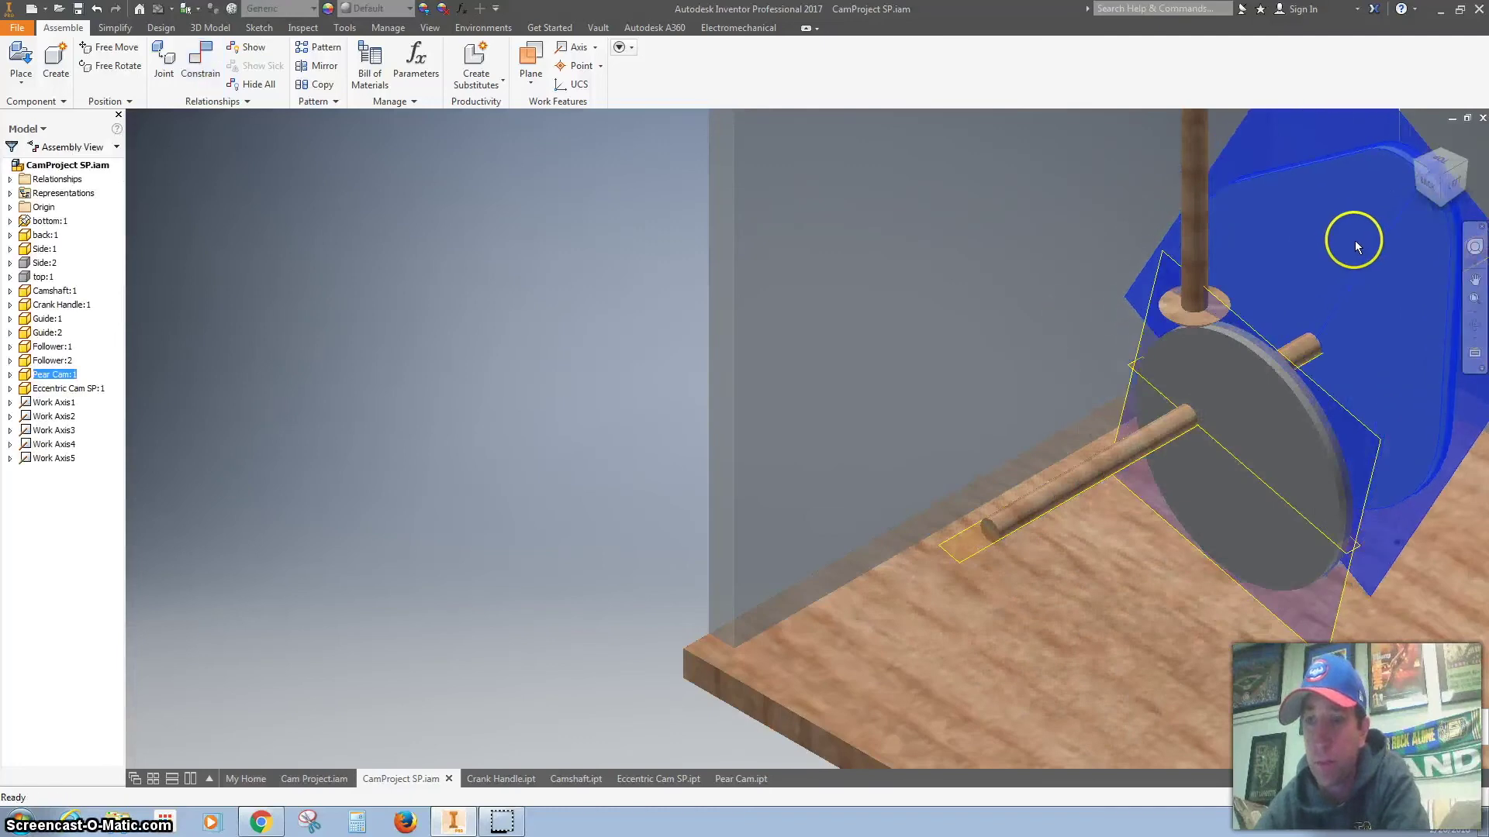
Step: Mate the second follower's axis to the Pear Cam's Work Plane2
{"action": "key", "text": "F6"}
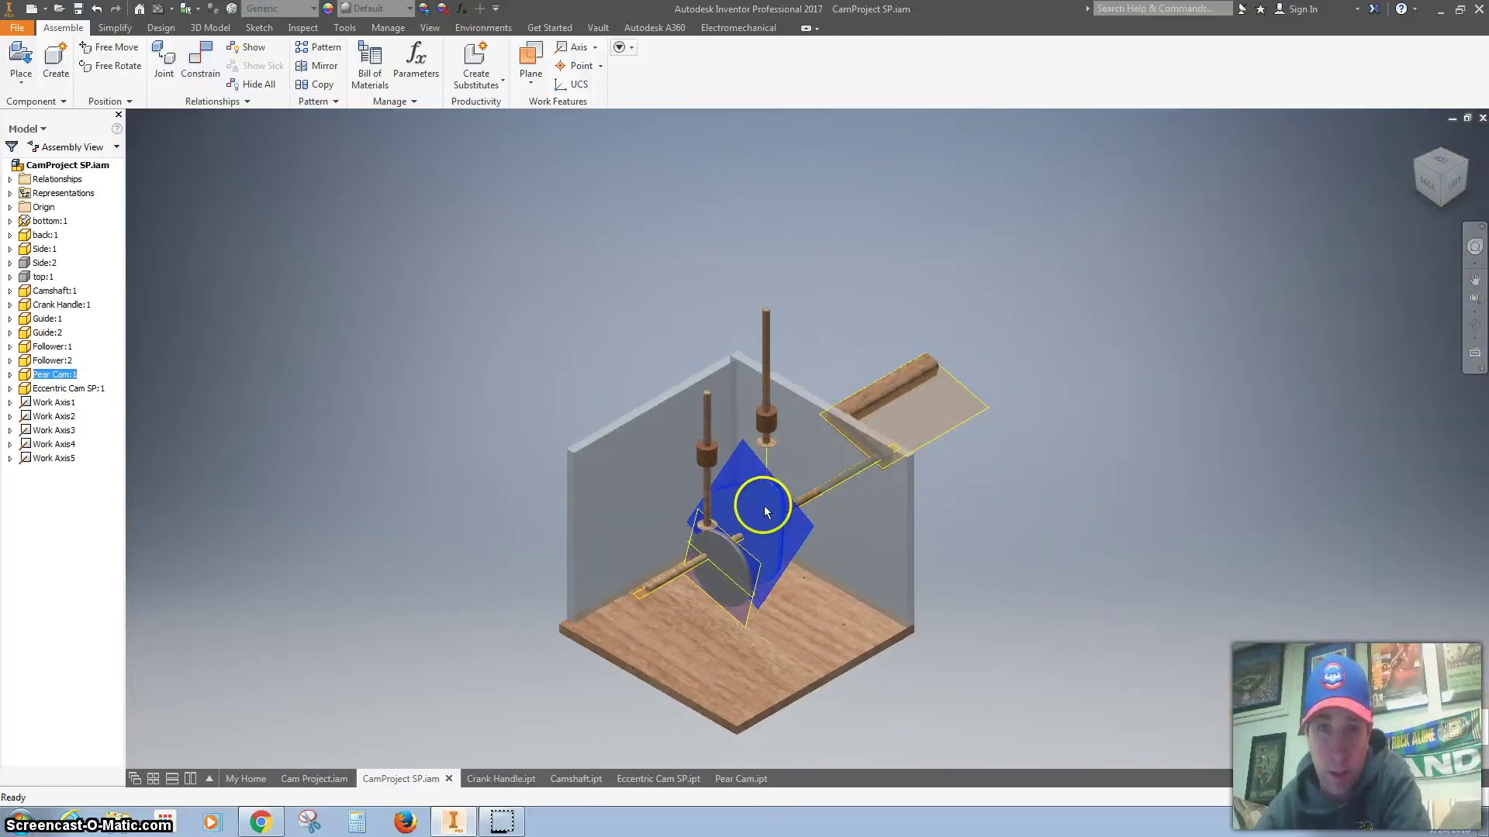
{"action": "scroll", "coordinate": [764, 505], "scroll_direction": "down", "scroll_amount": 5}
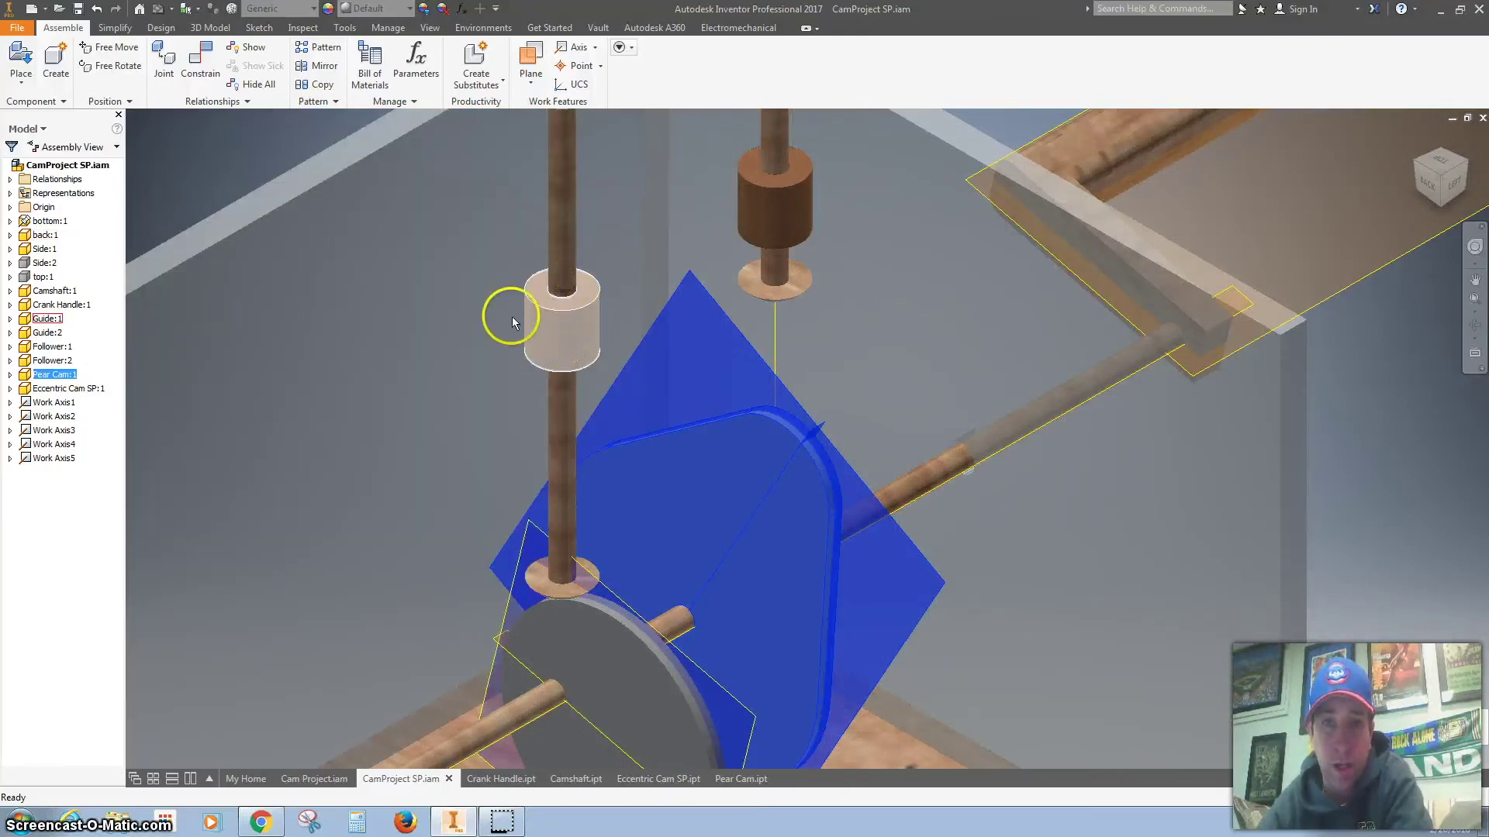
{"action": "left_click", "coordinate": [200, 59]}
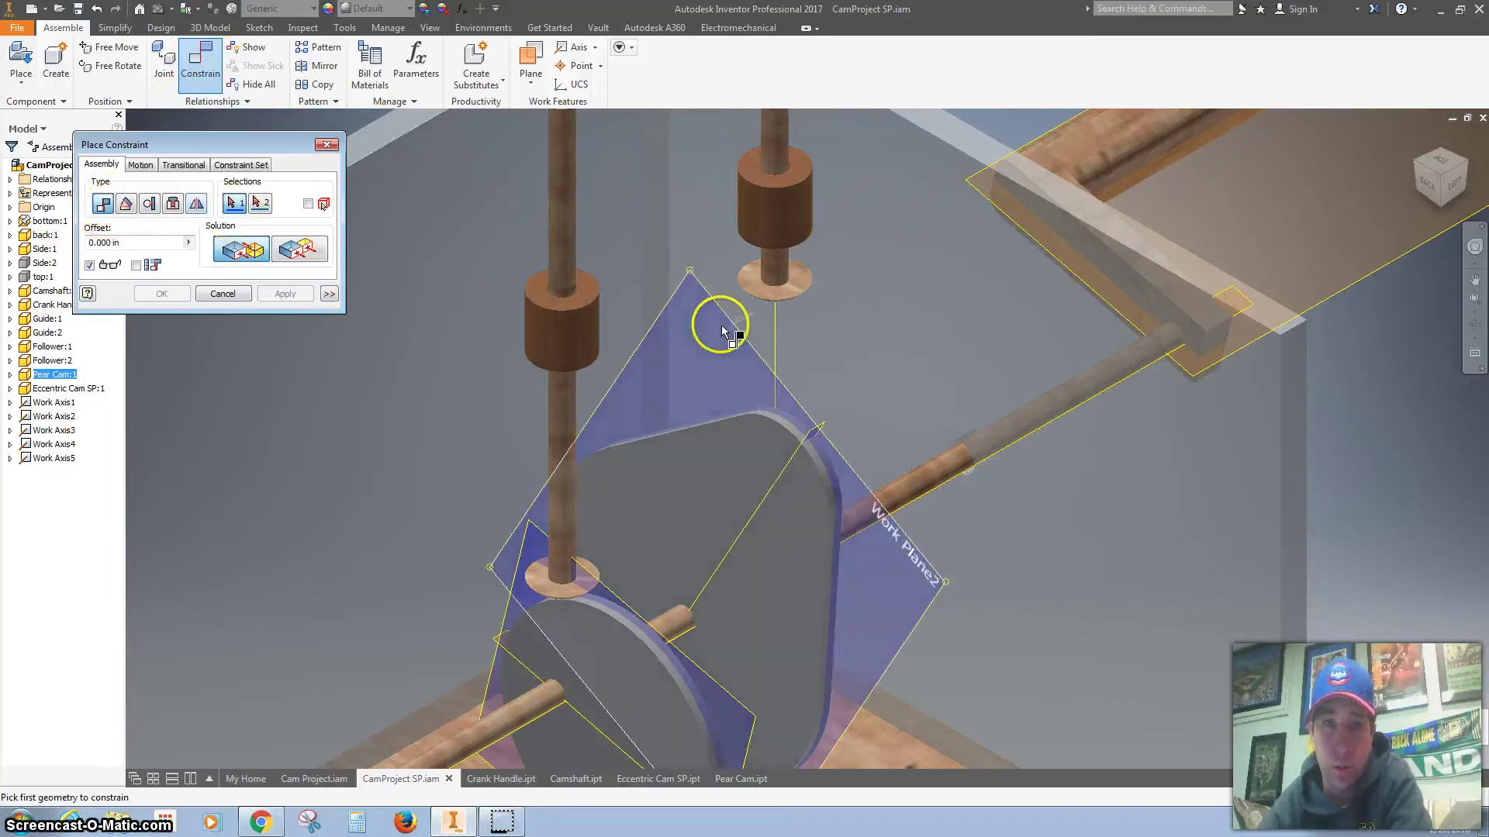
{"action": "left_click", "coordinate": [778, 326]}
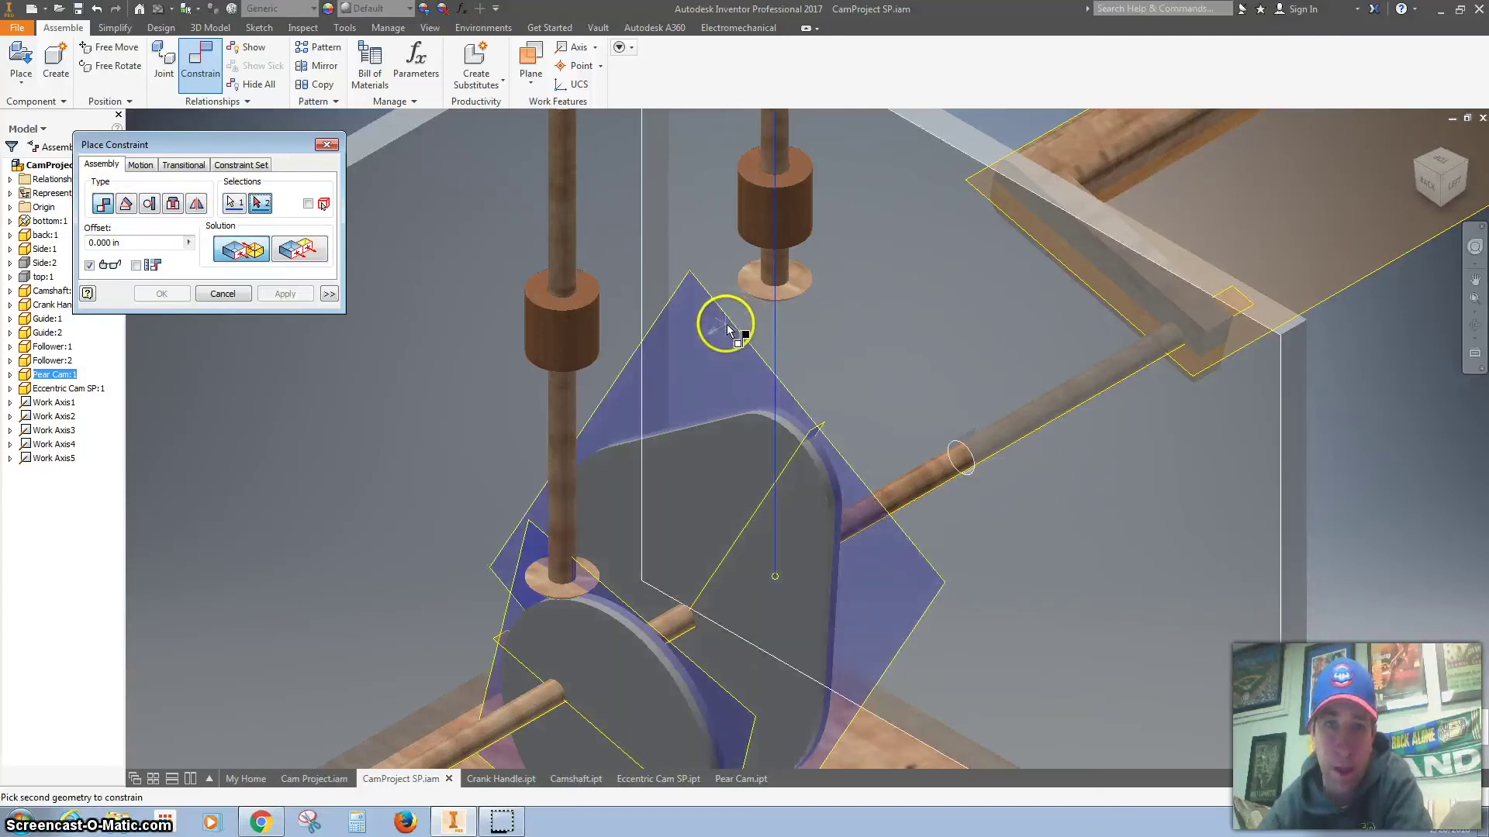
{"action": "left_click", "coordinate": [735, 330]}
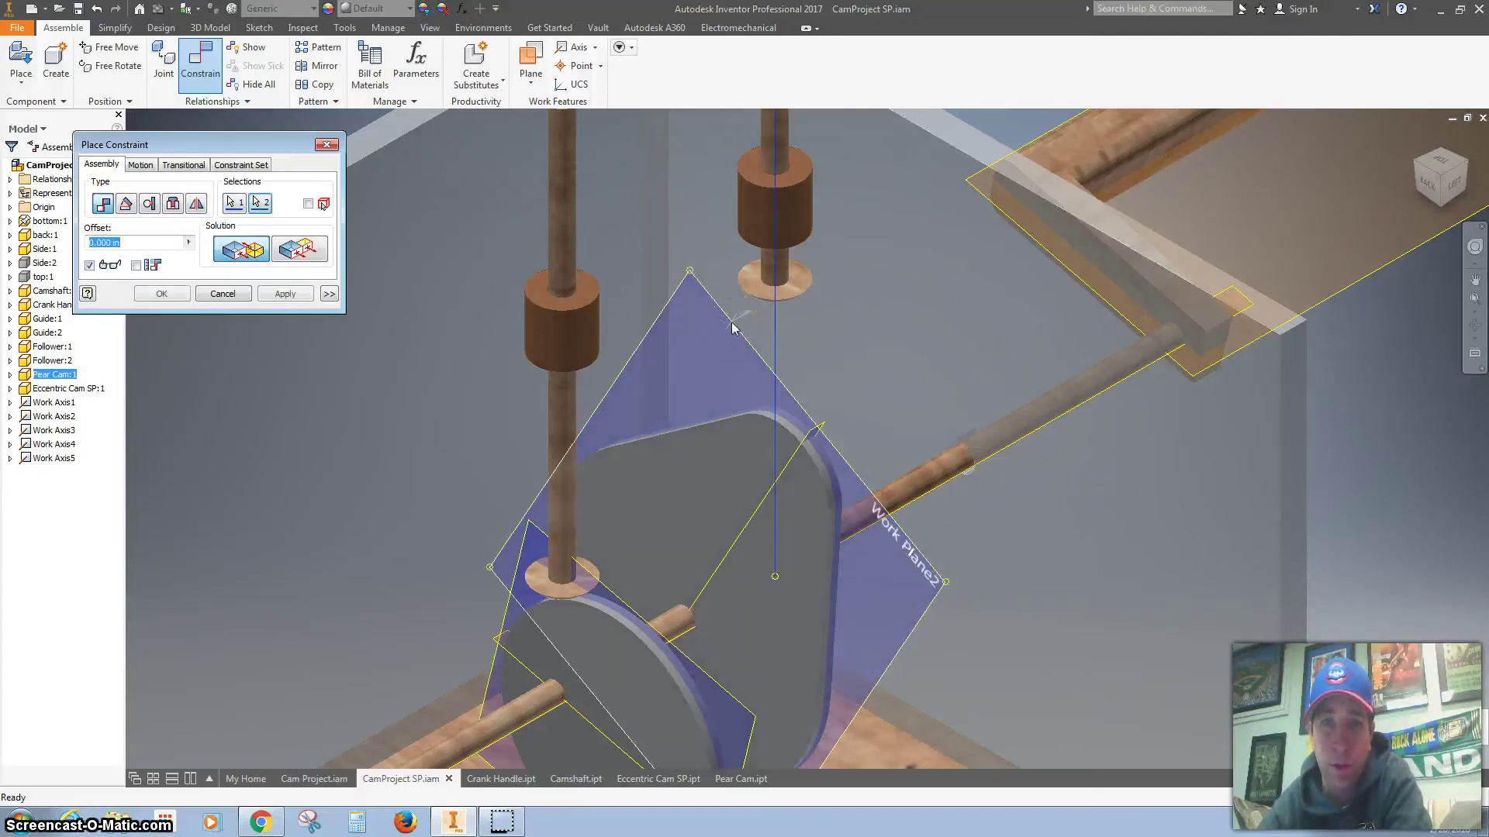
{"action": "left_click", "coordinate": [285, 295]}
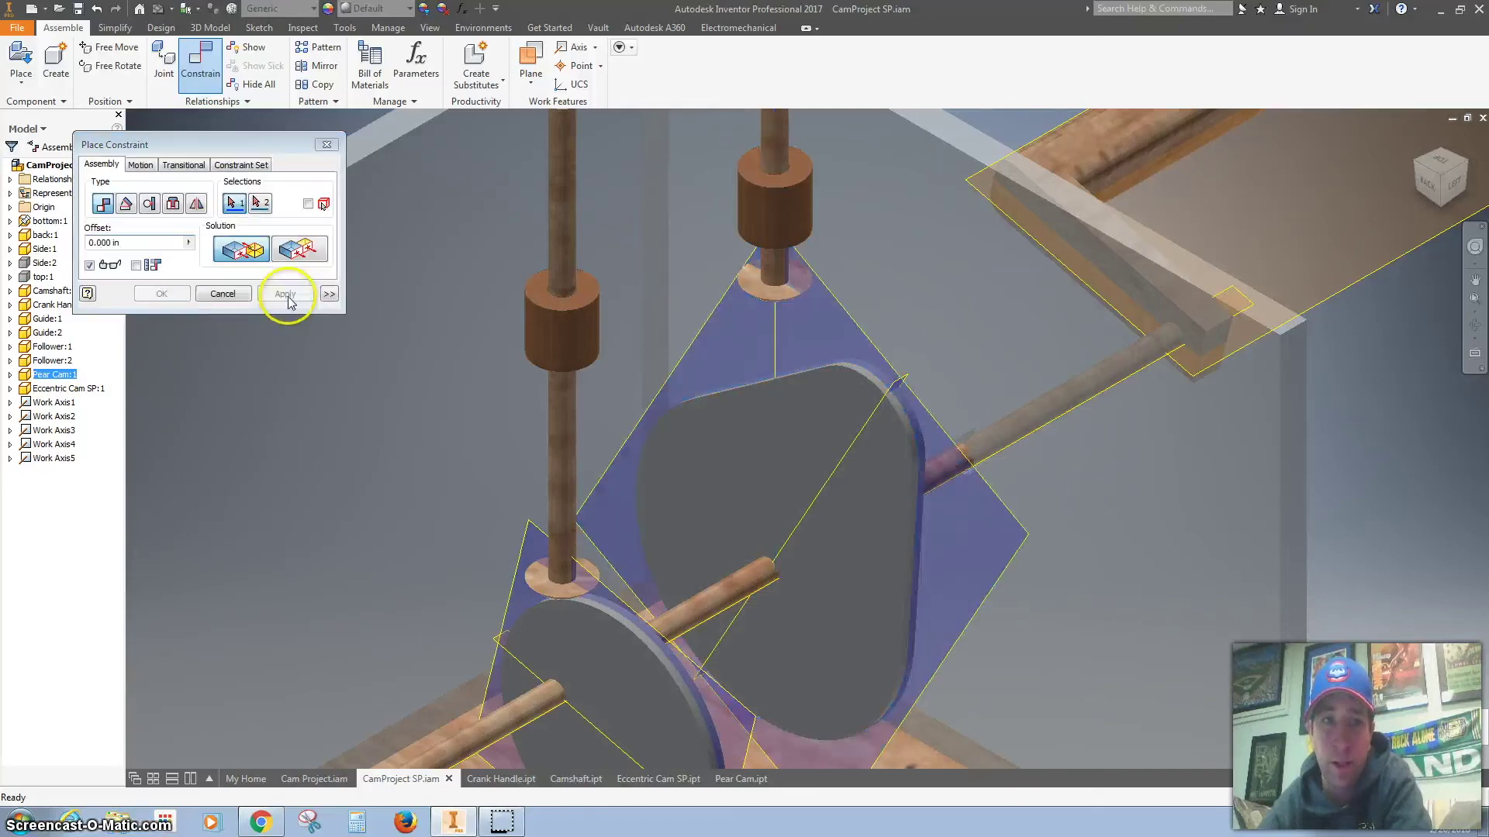
{"action": "left_click", "coordinate": [1453, 185]}
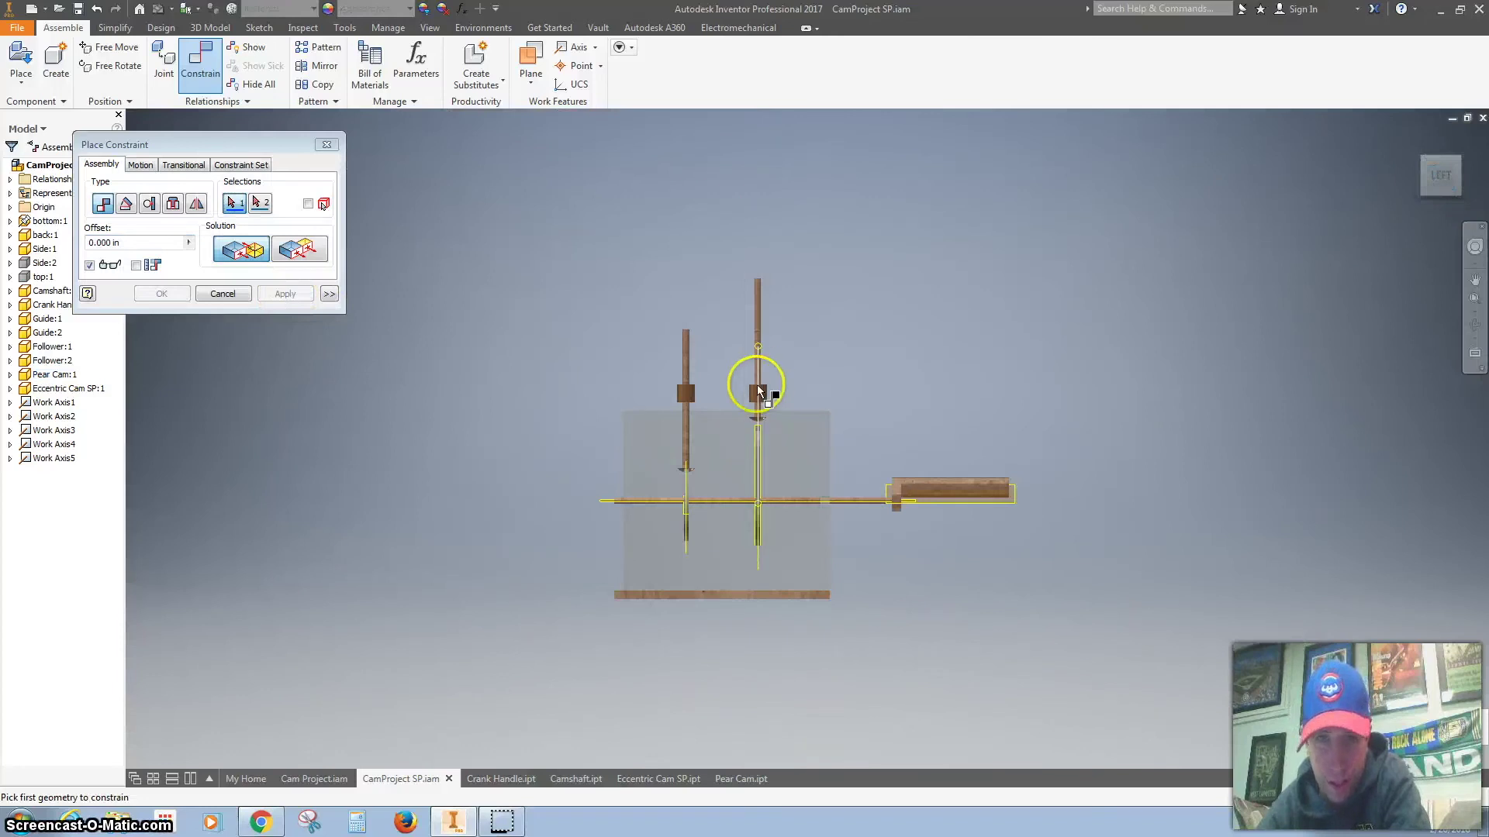
{"action": "scroll", "coordinate": [761, 488], "scroll_direction": "down", "scroll_amount": 5}
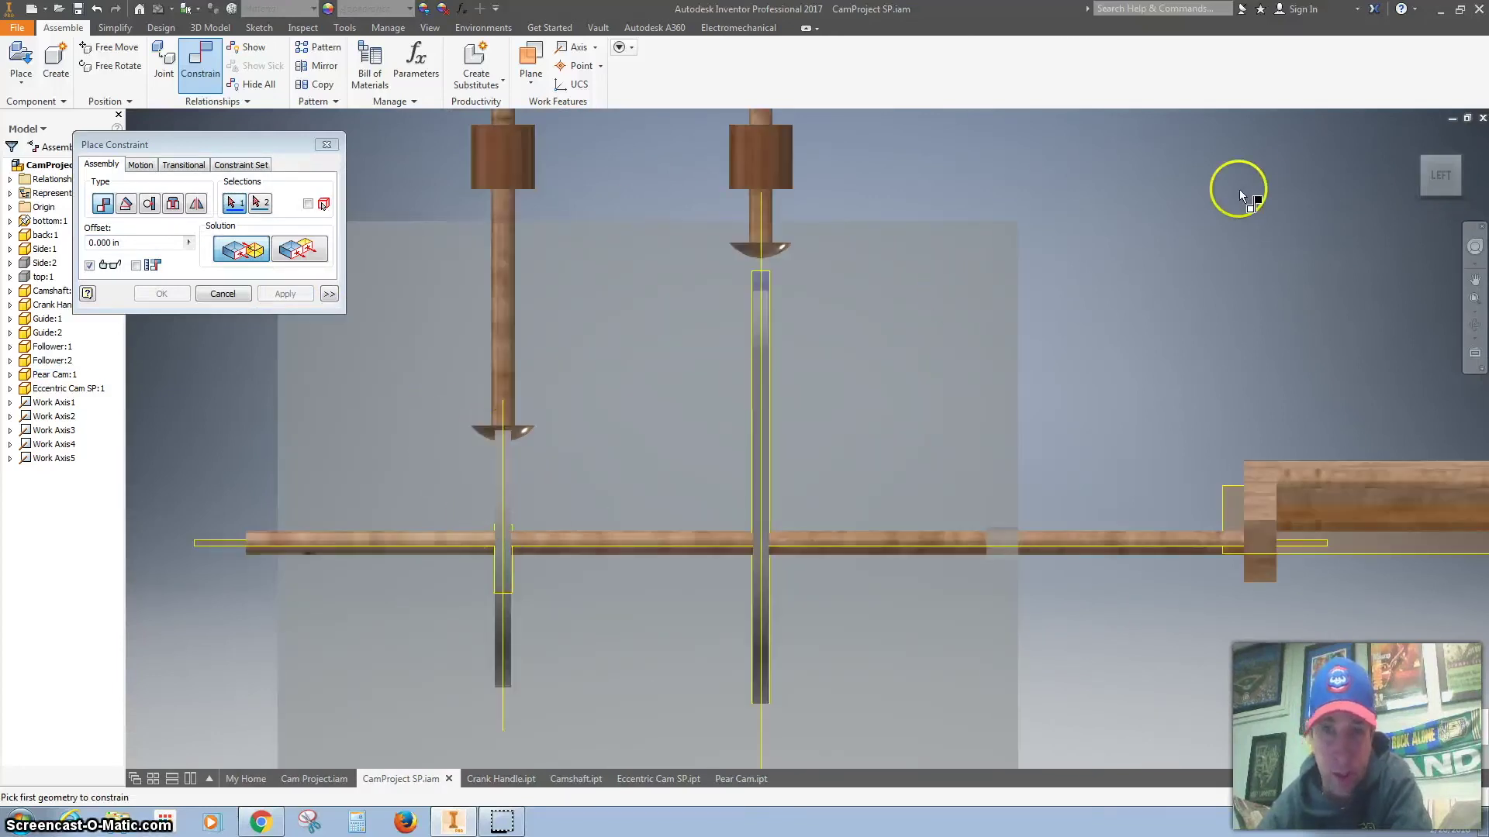
{"action": "left_click", "coordinate": [1422, 159]}
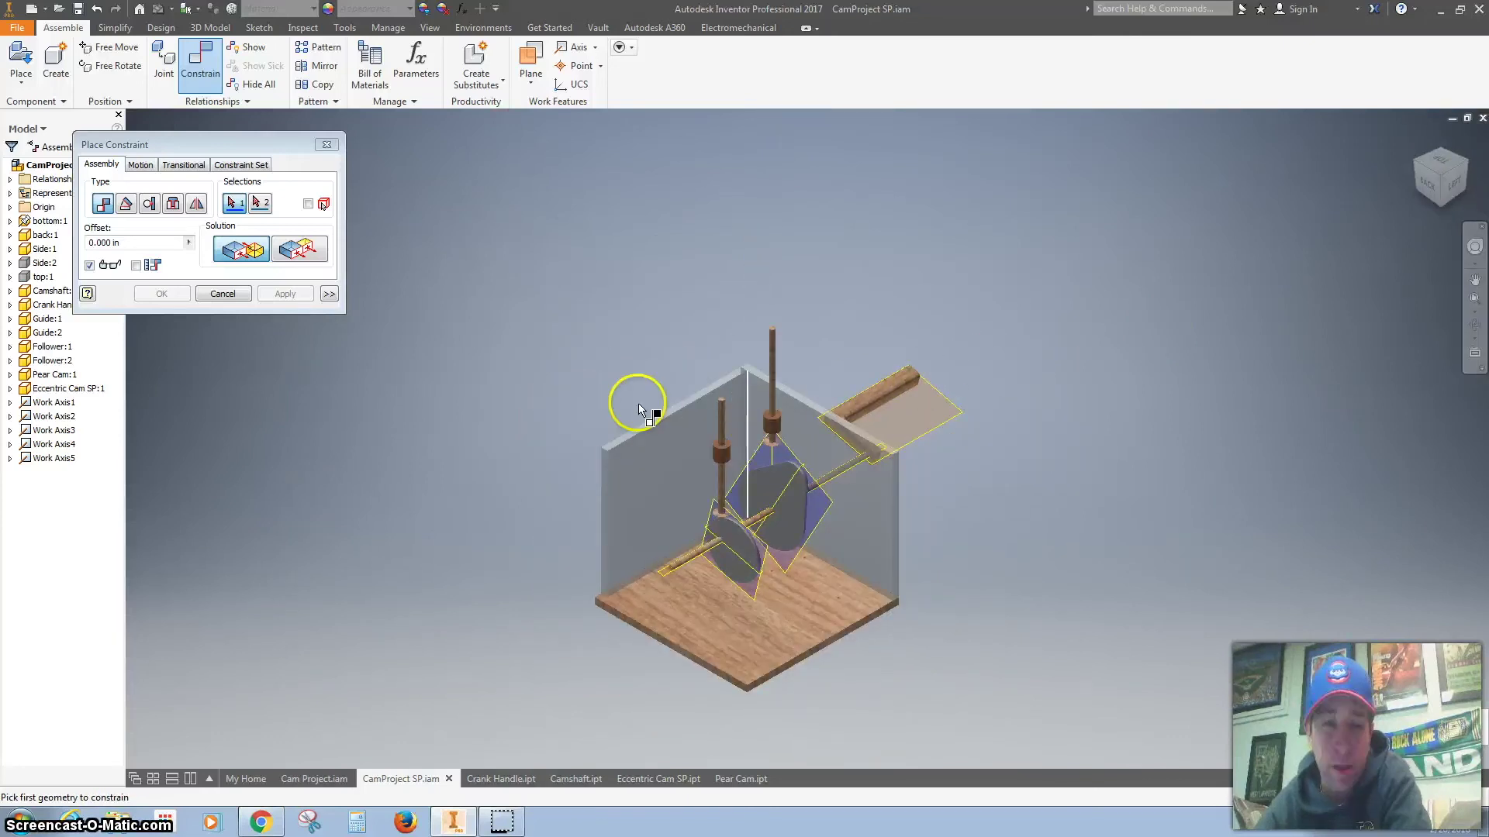
Step: Hold the pear cam edge at a directed 0.00 deg angle to the XY Plane, then turn the crank
{"action": "left_click", "coordinate": [125, 204]}
{"action": "left_click", "coordinate": [222, 248]}
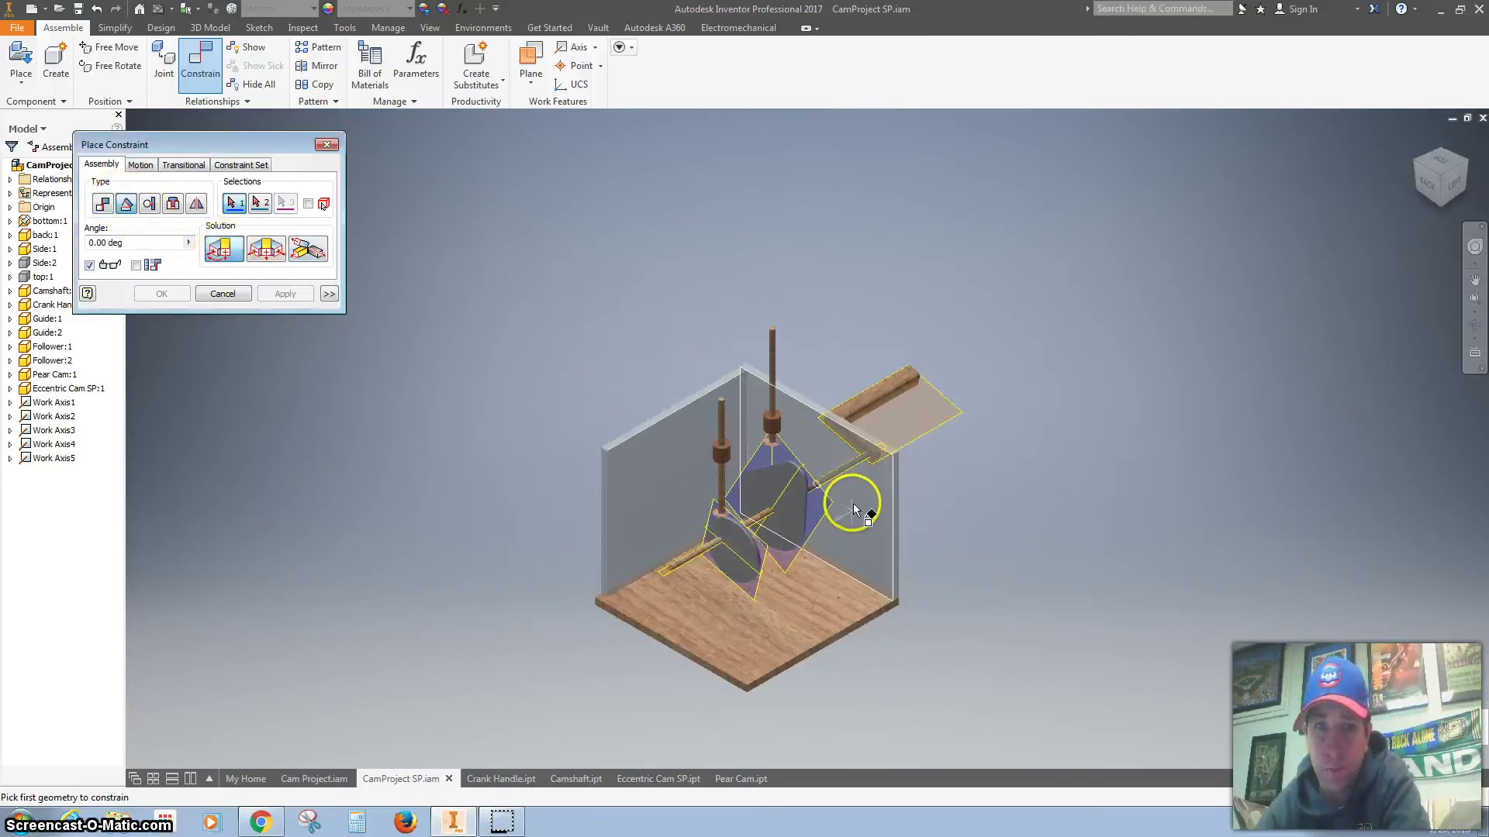
{"action": "scroll", "coordinate": [853, 508], "scroll_direction": "down", "scroll_amount": 5}
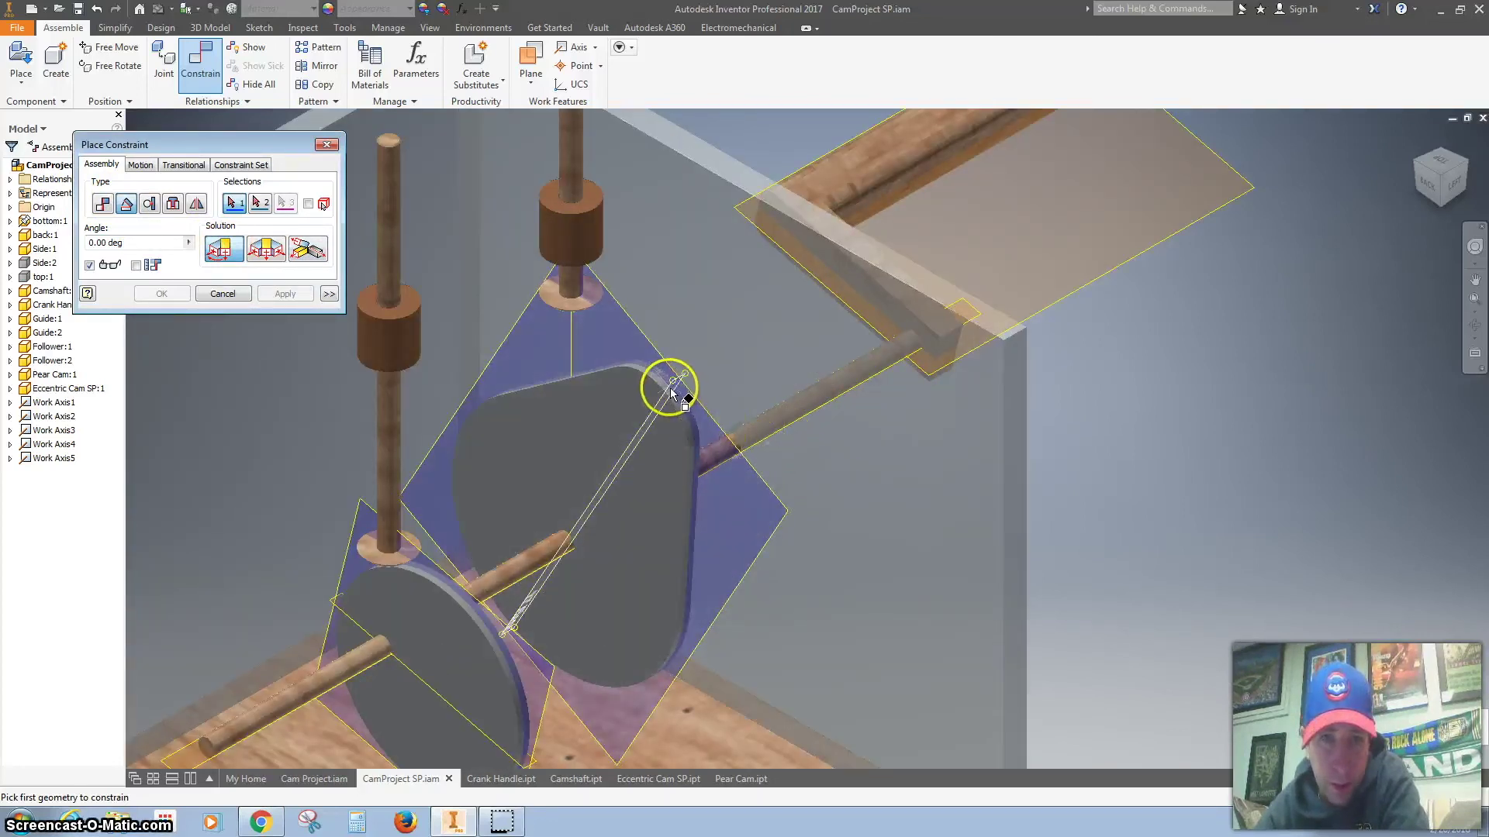
{"action": "left_click", "coordinate": [776, 432]}
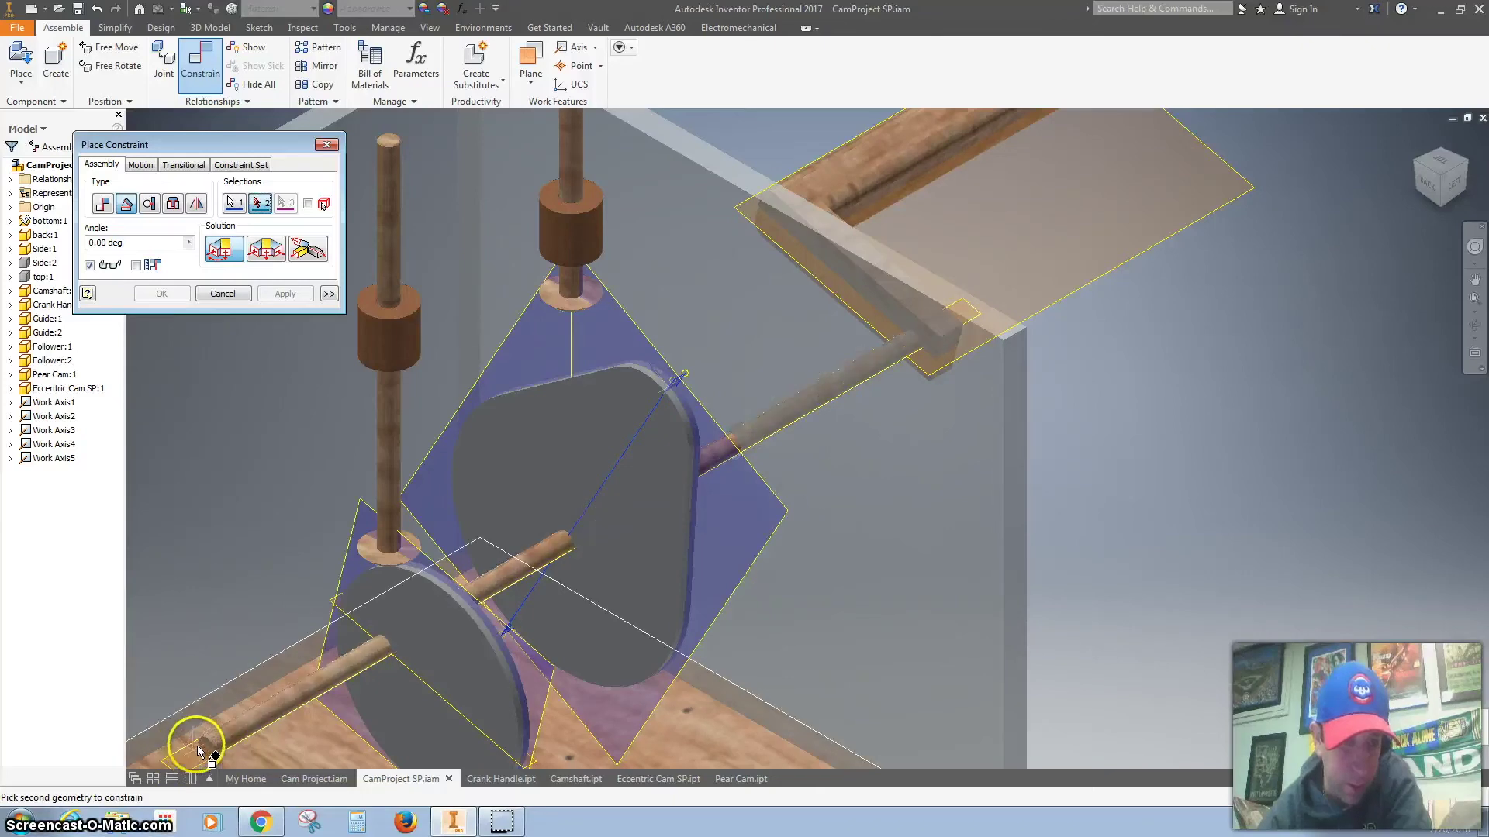
{"action": "scroll", "coordinate": [223, 625], "scroll_direction": "down", "scroll_amount": 5}
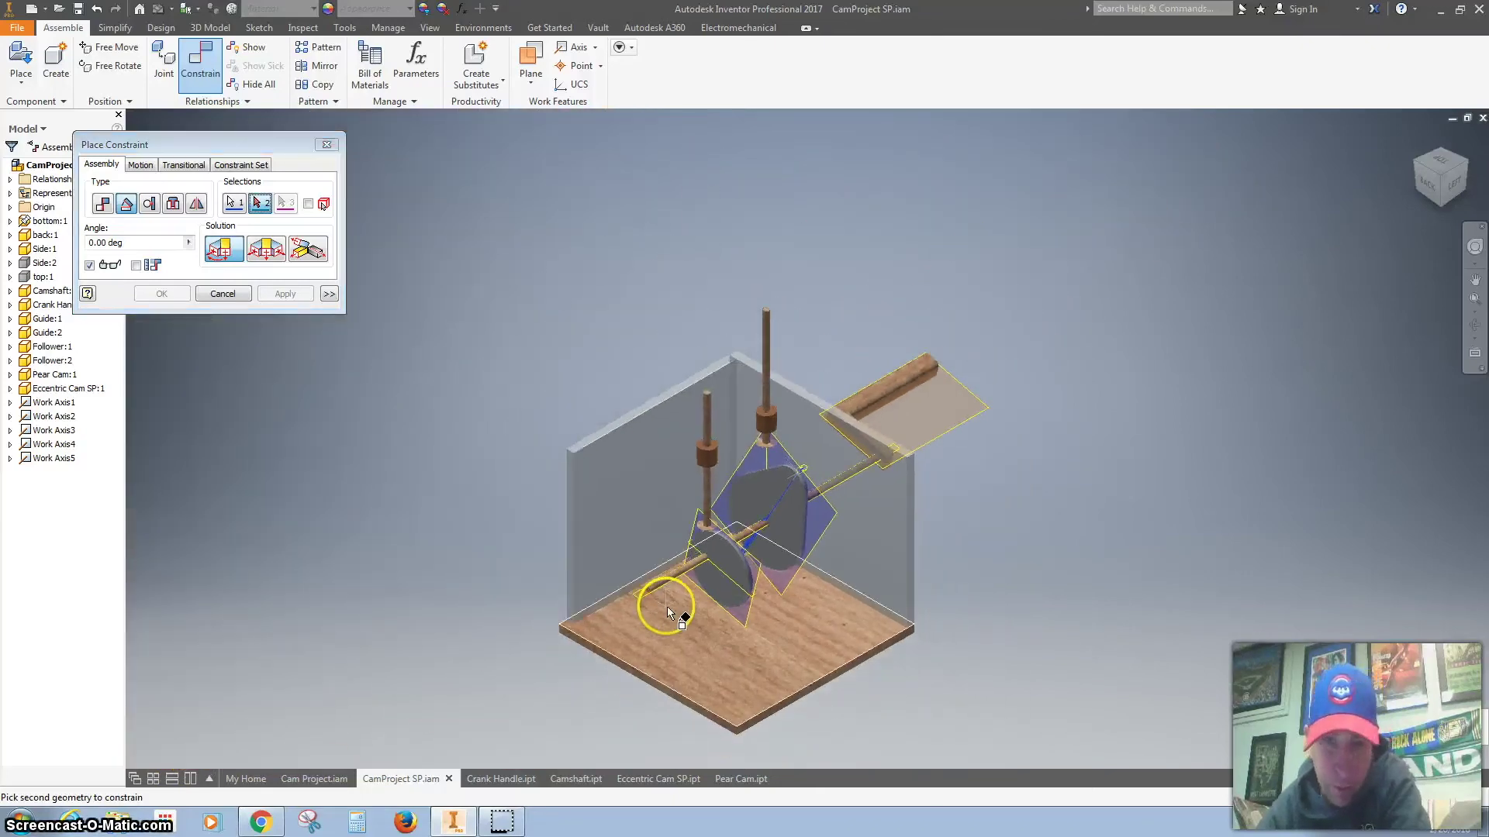
{"action": "scroll", "coordinate": [667, 605], "scroll_direction": "up", "scroll_amount": 5}
{"action": "left_click", "coordinate": [603, 572]}
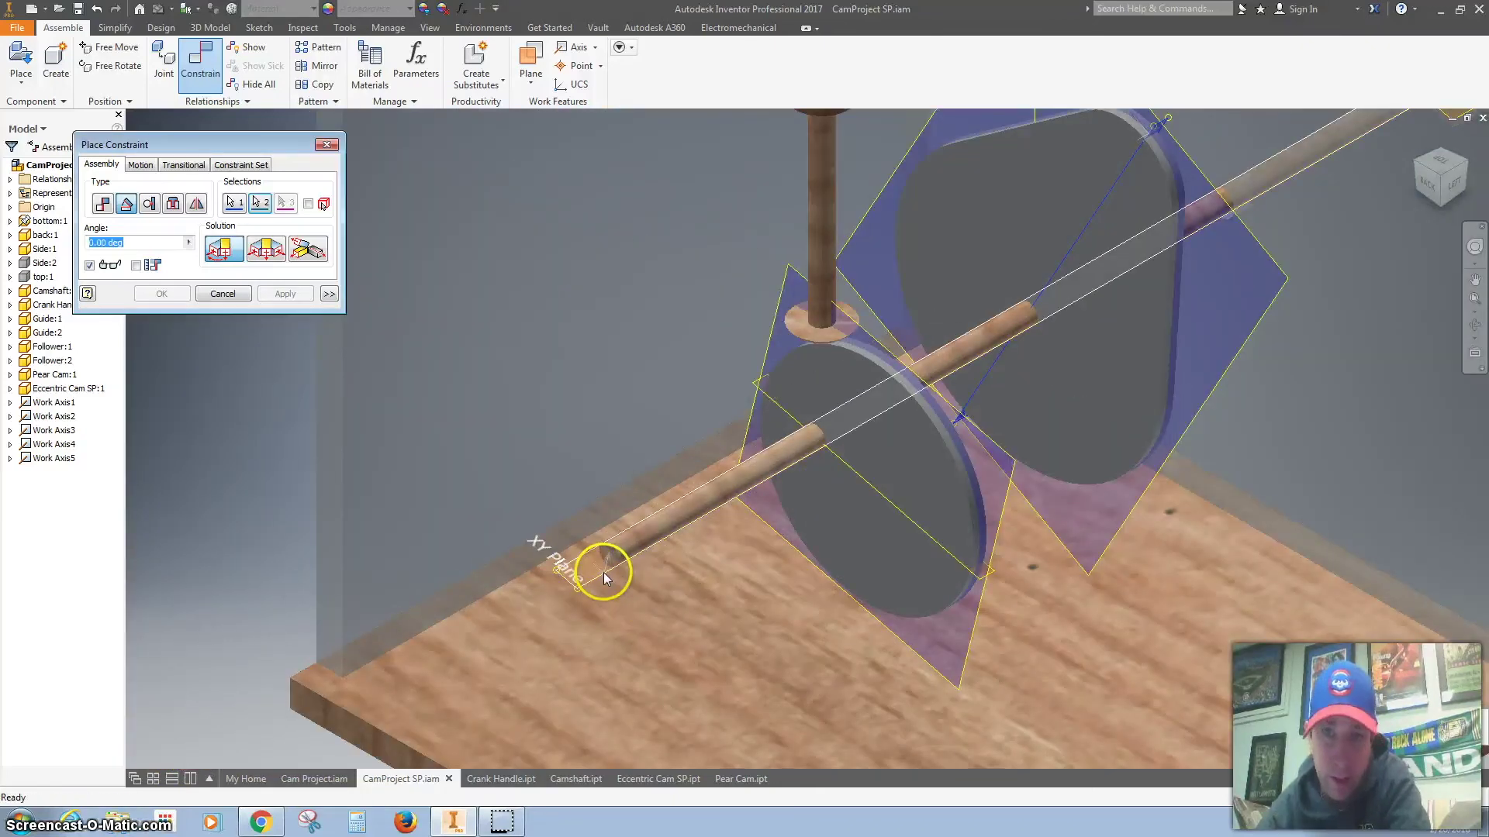
{"action": "left_click", "coordinate": [286, 295]}
{"action": "left_click", "coordinate": [326, 145]}
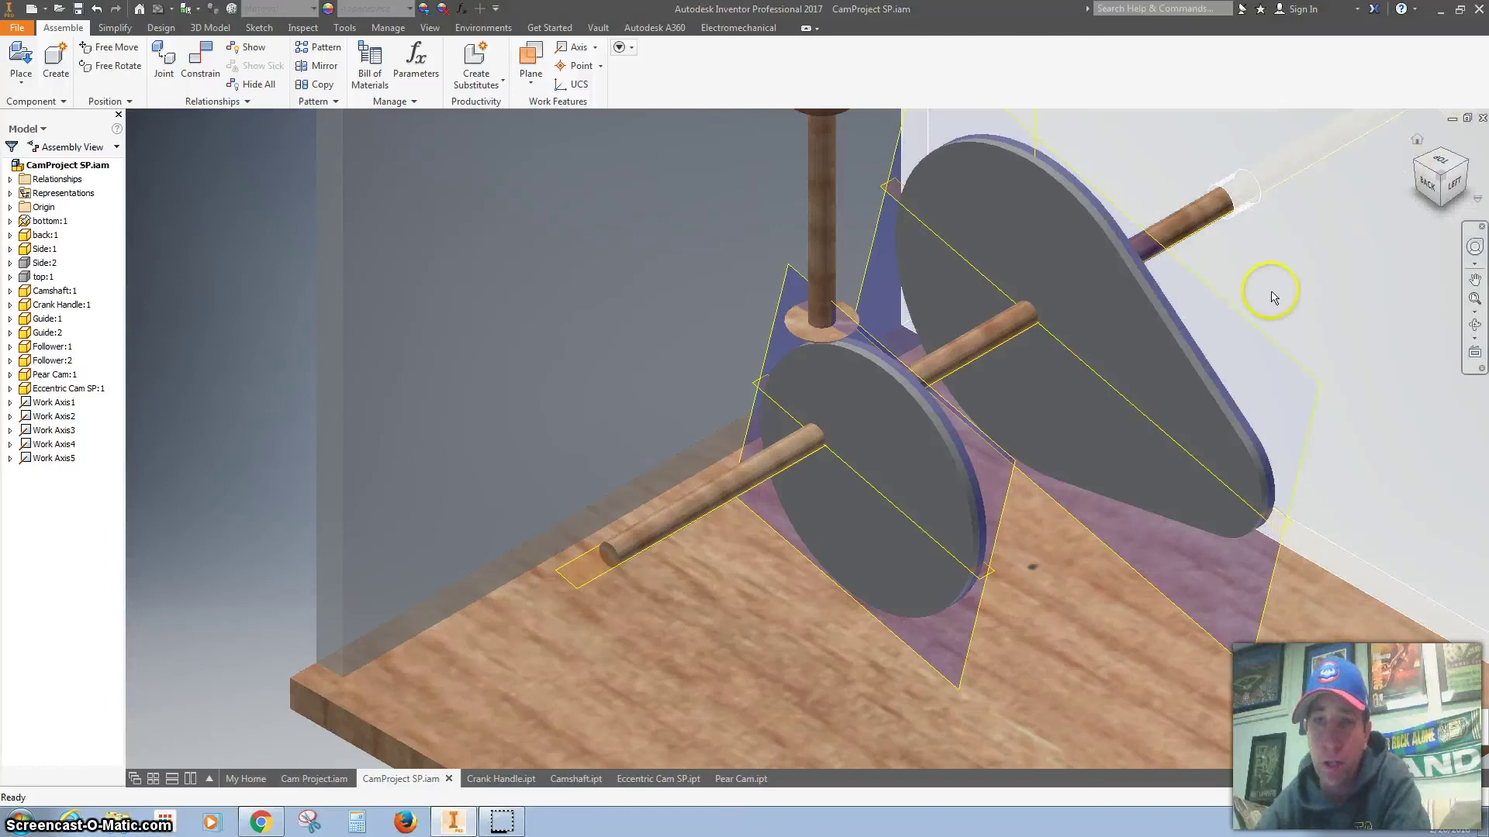
{"action": "key", "text": "F6"}
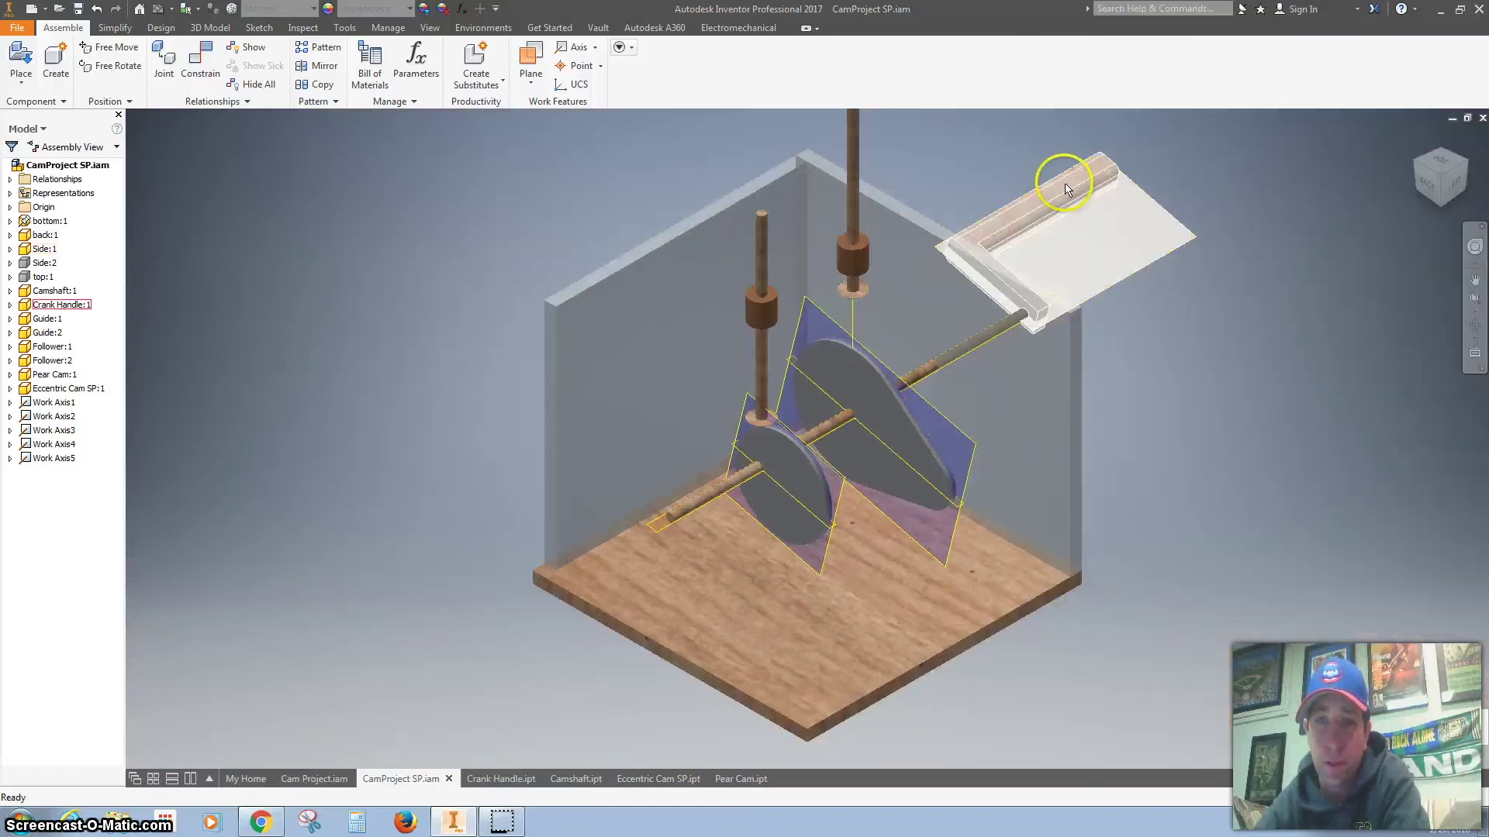
{"action": "left_click_drag", "start_coordinate": [1066, 188], "coordinate": [1101, 211]}
Step: Add a Transitional constraint between the pear cam's surface and the second follower's bottom face
{"action": "left_click", "coordinate": [193, 64]}
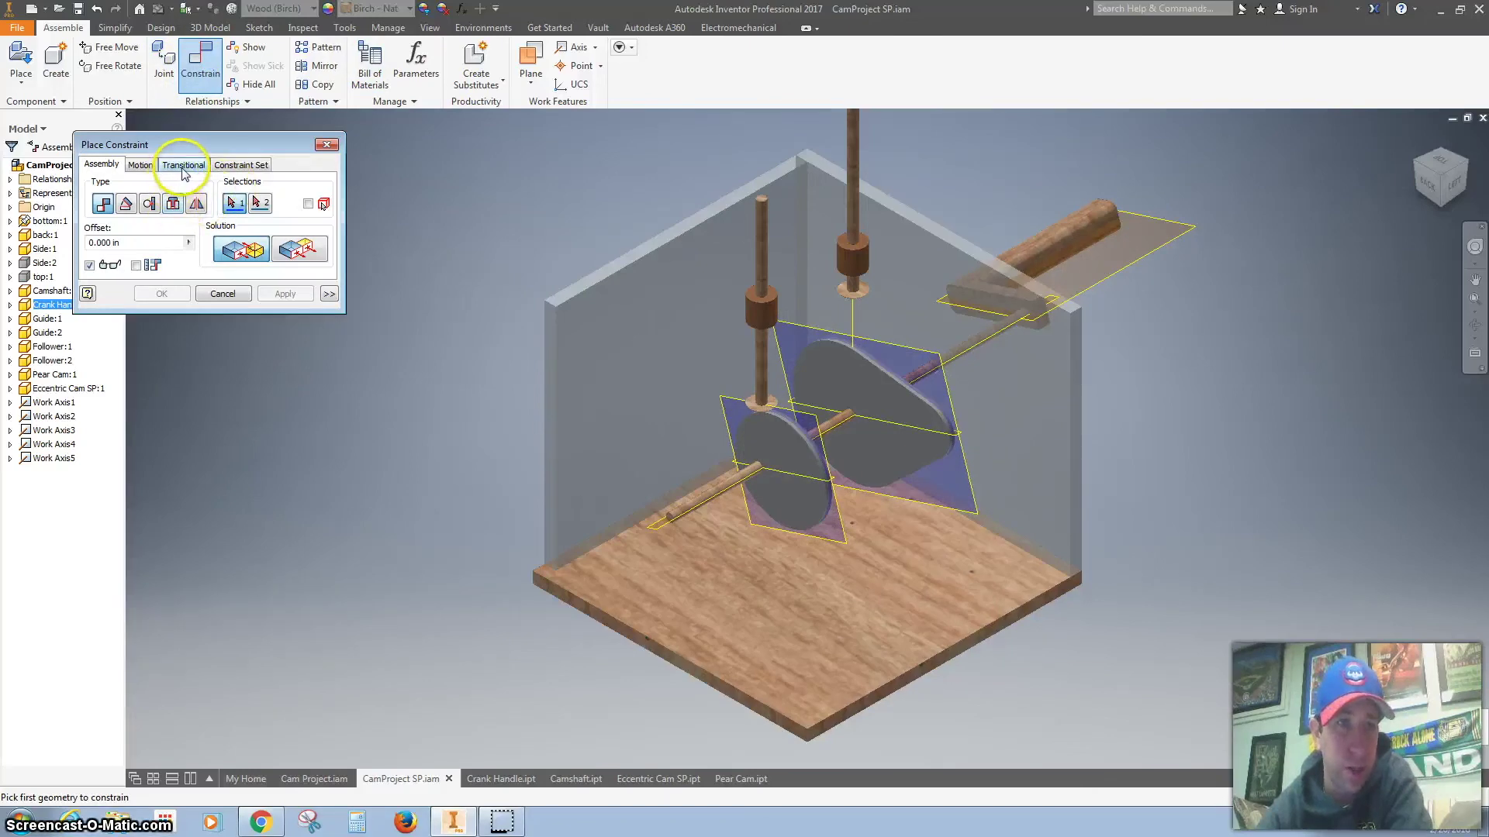
{"action": "left_click", "coordinate": [184, 166]}
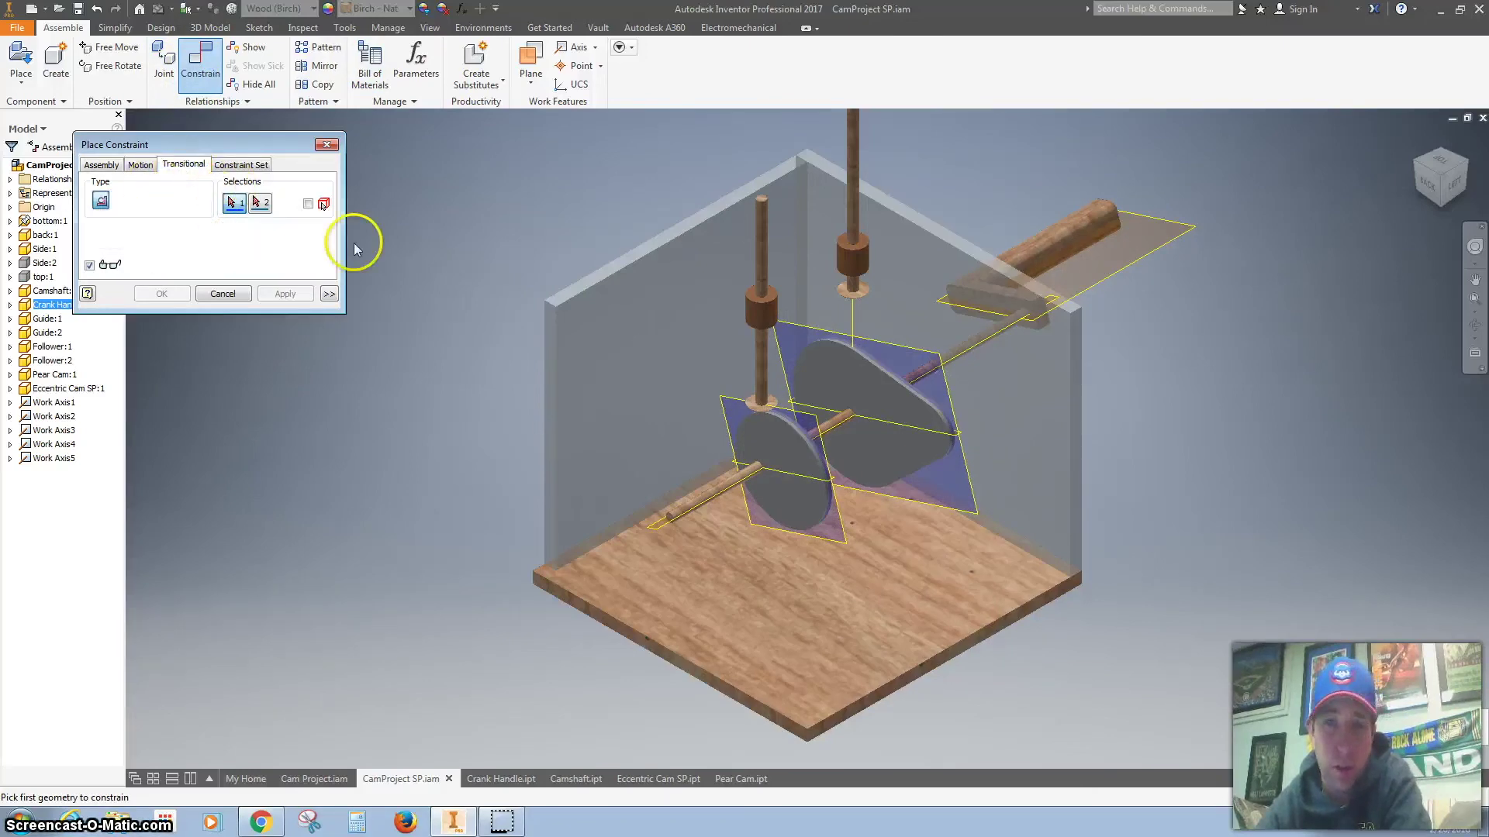
{"action": "scroll", "coordinate": [915, 379], "scroll_direction": "down", "scroll_amount": 3}
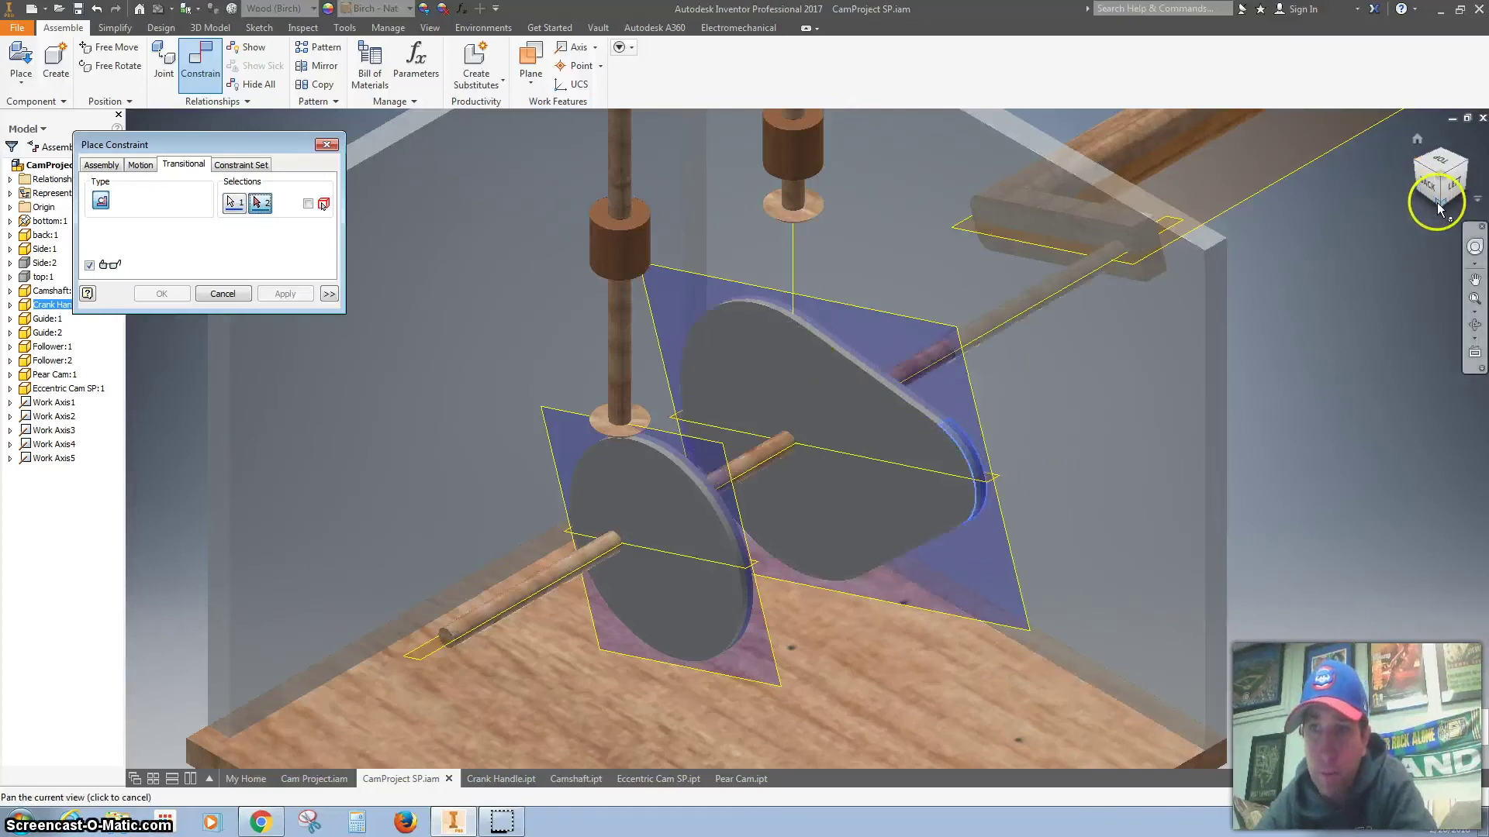
{"action": "scroll", "coordinate": [889, 269], "scroll_direction": "down", "scroll_amount": 5}
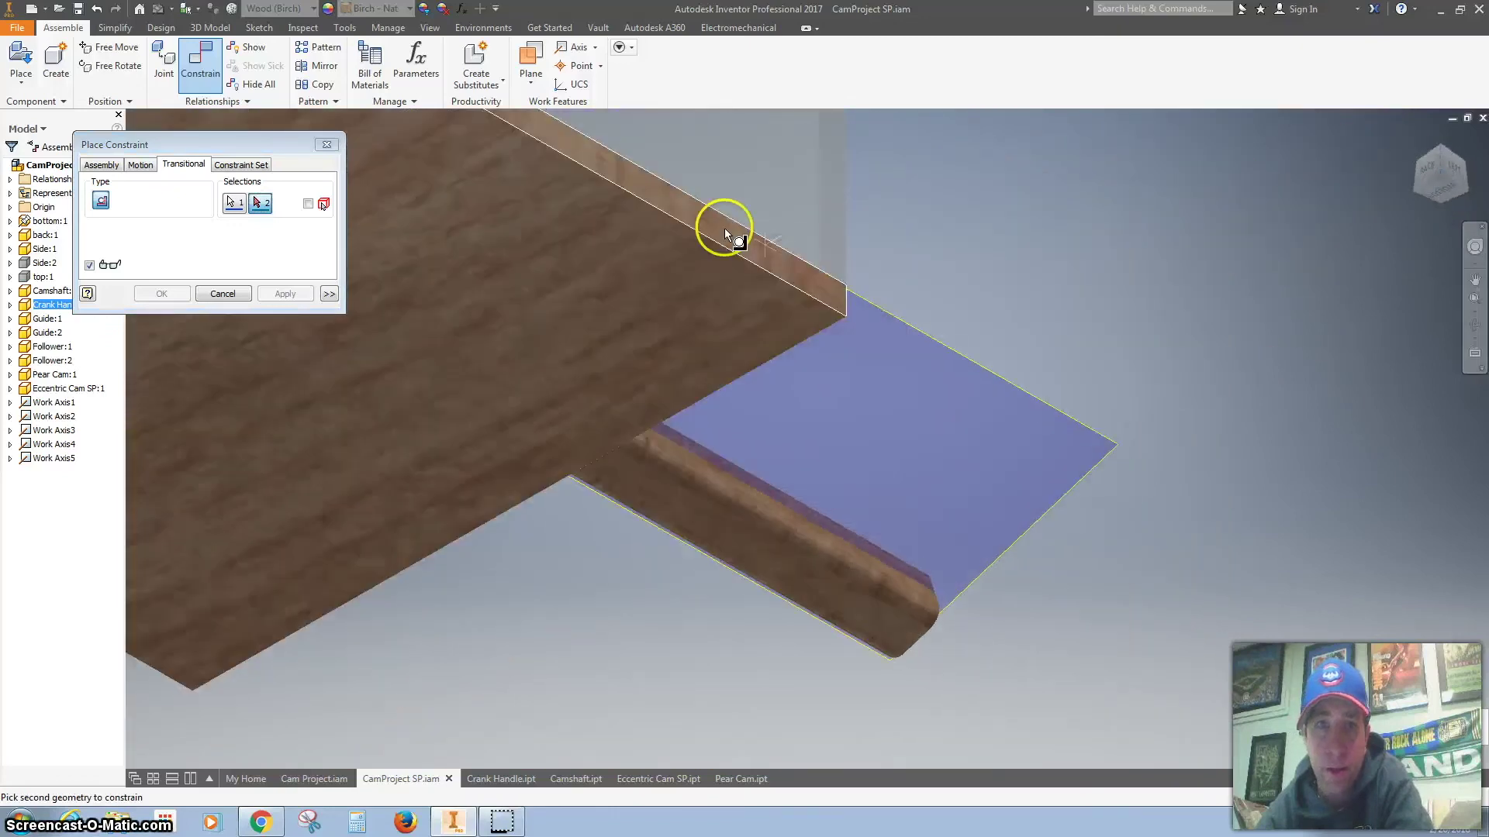
{"action": "scroll", "coordinate": [630, 157], "scroll_direction": "up", "scroll_amount": 5}
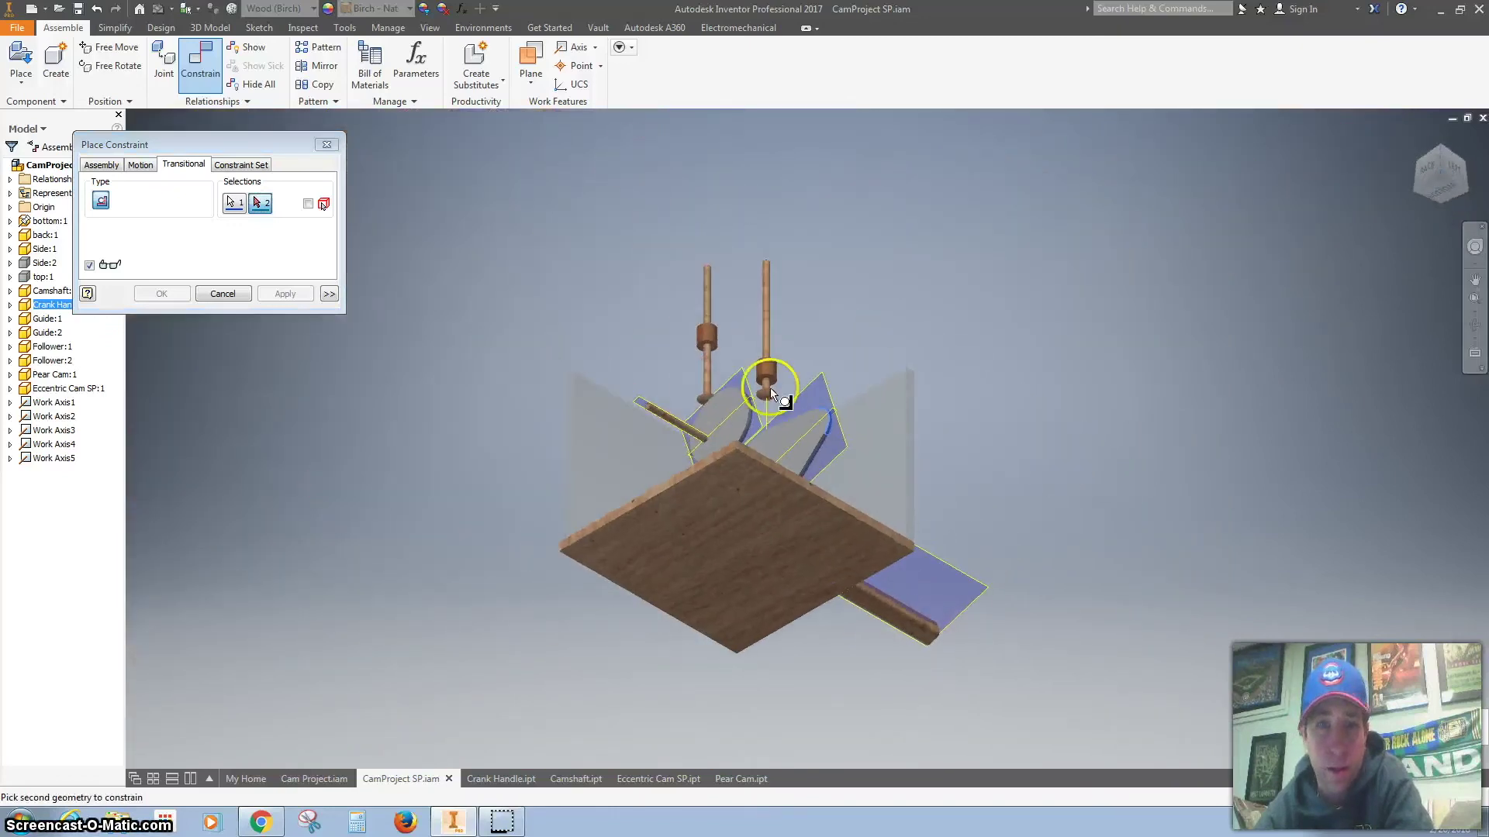
{"action": "scroll", "coordinate": [758, 406], "scroll_direction": "down", "scroll_amount": 5}
{"action": "left_click", "coordinate": [799, 341]}
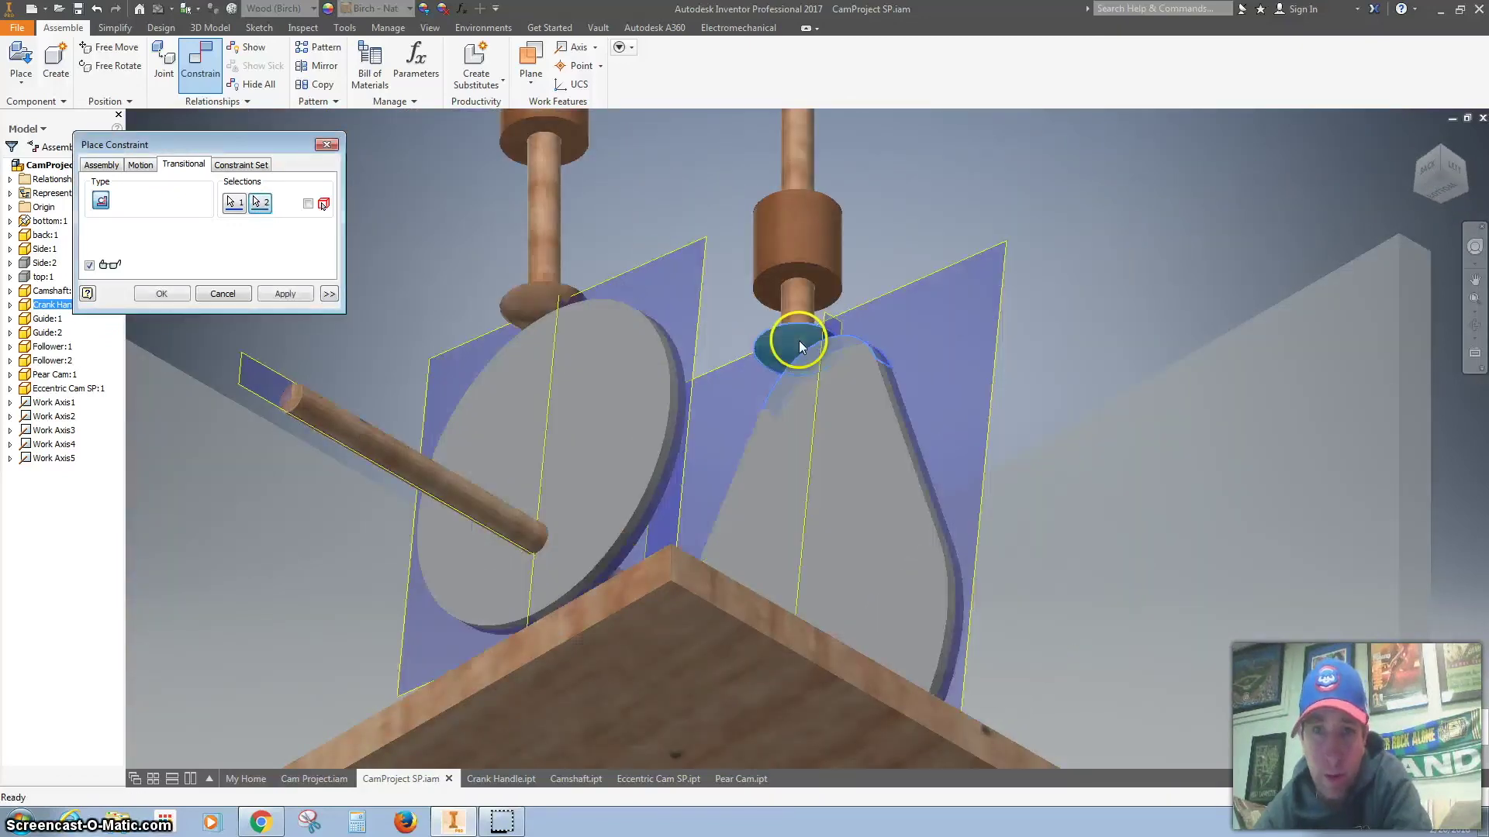
{"action": "left_click", "coordinate": [281, 299]}
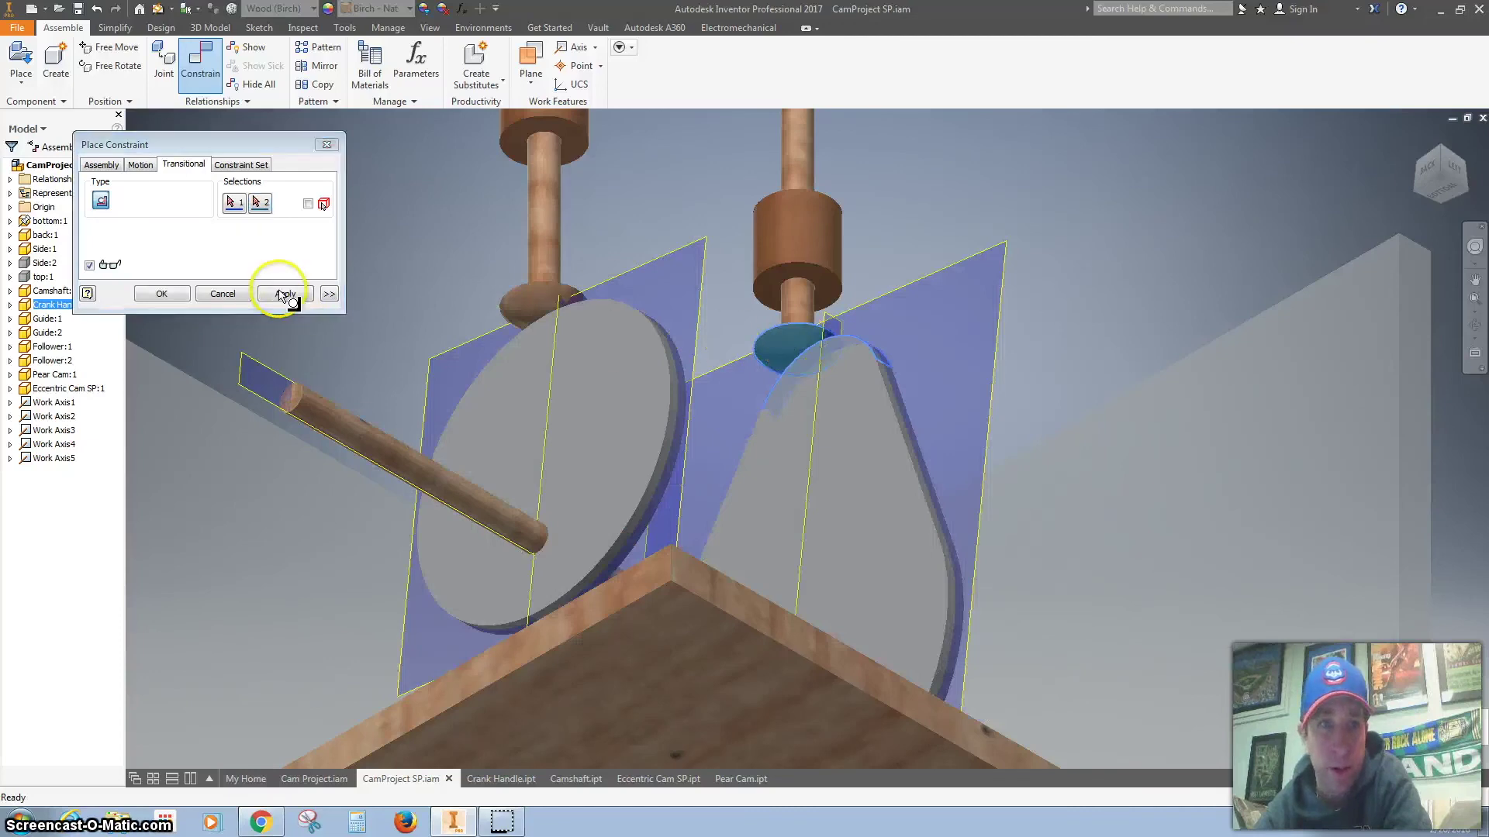
{"action": "left_click", "coordinate": [328, 147]}
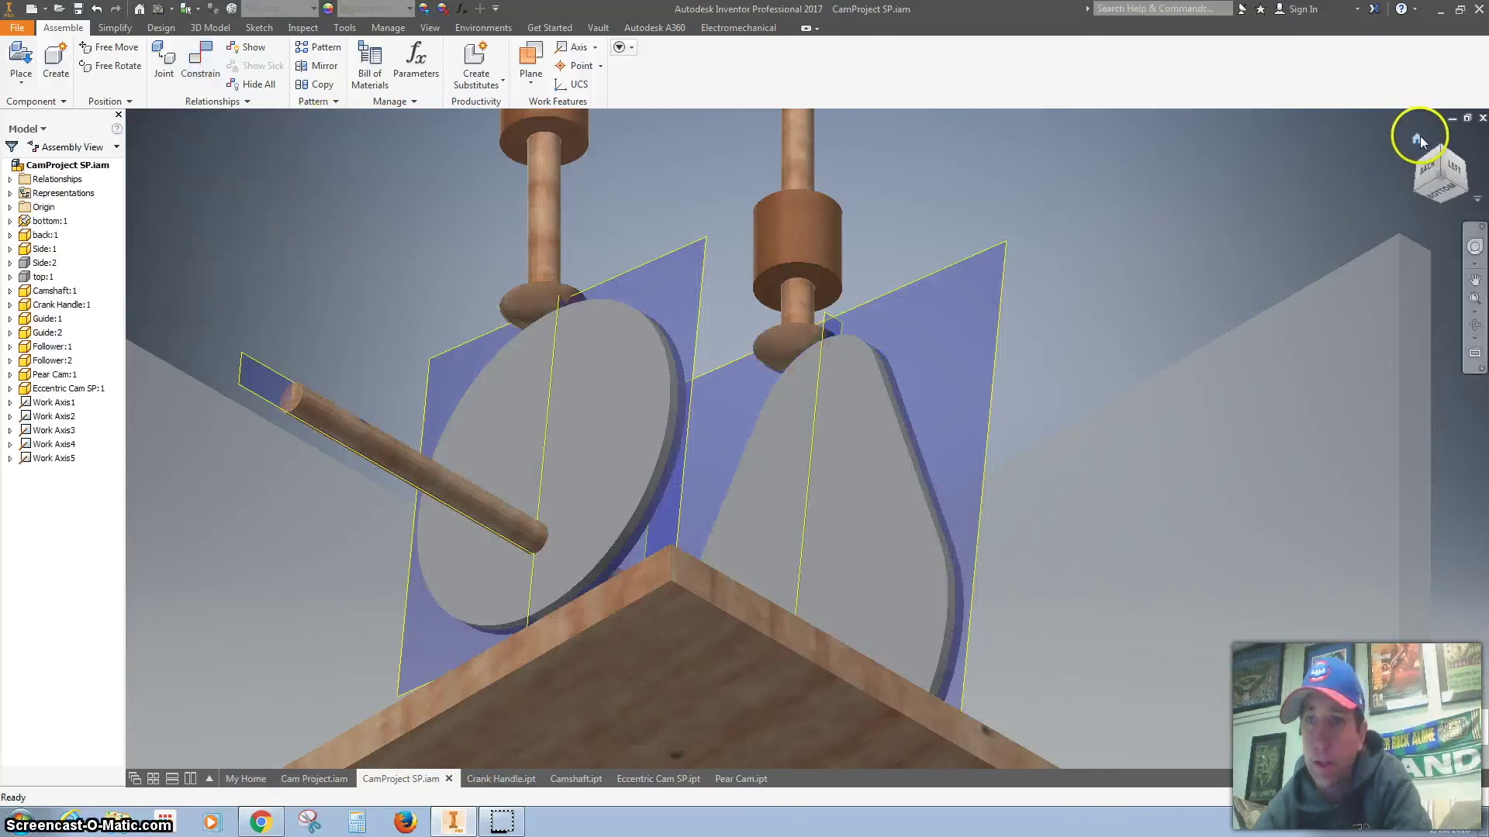
{"action": "left_click", "coordinate": [1418, 138]}
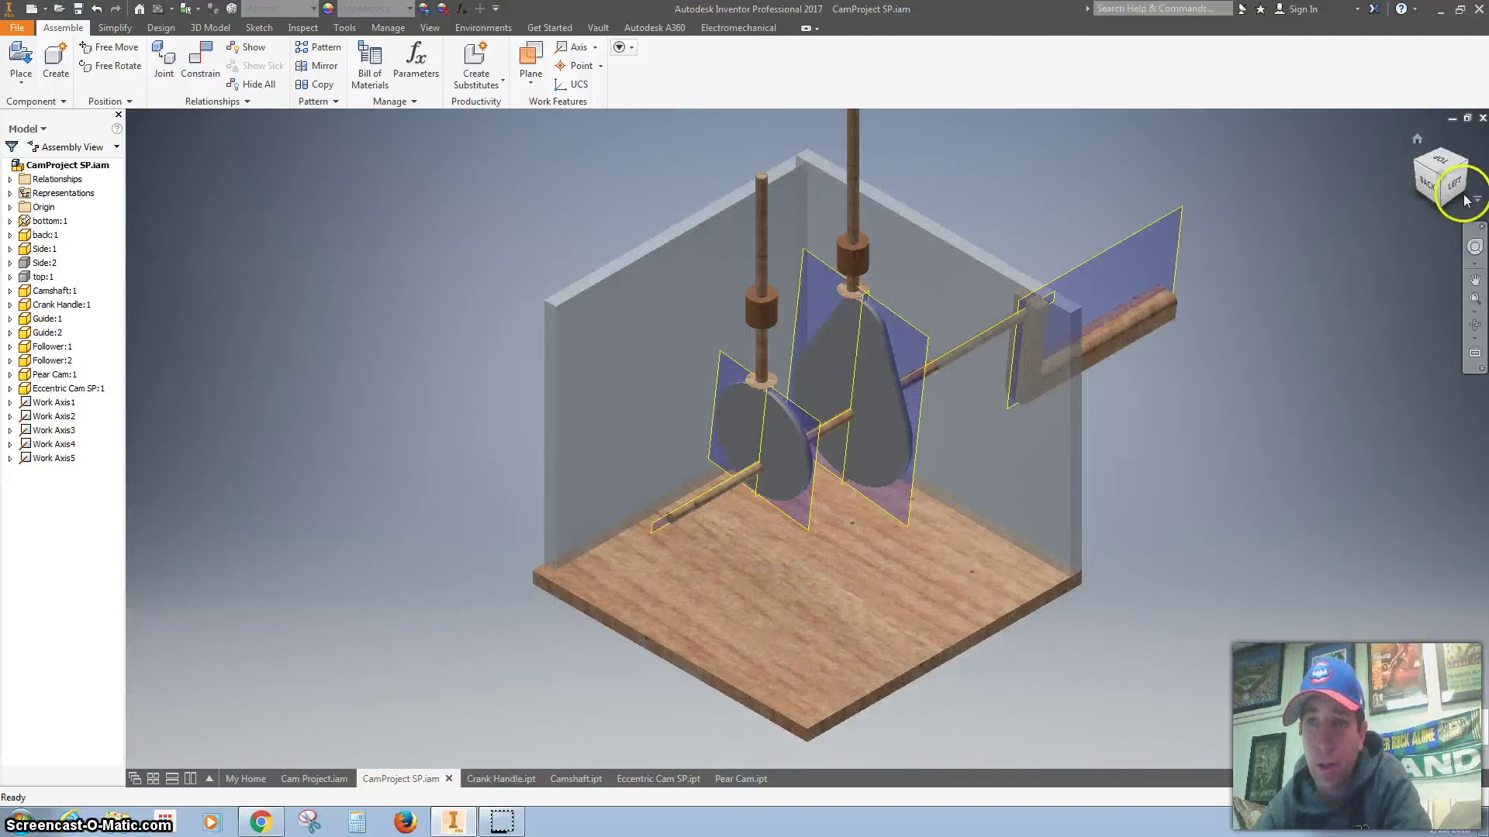
{"action": "left_click", "coordinate": [1468, 165]}
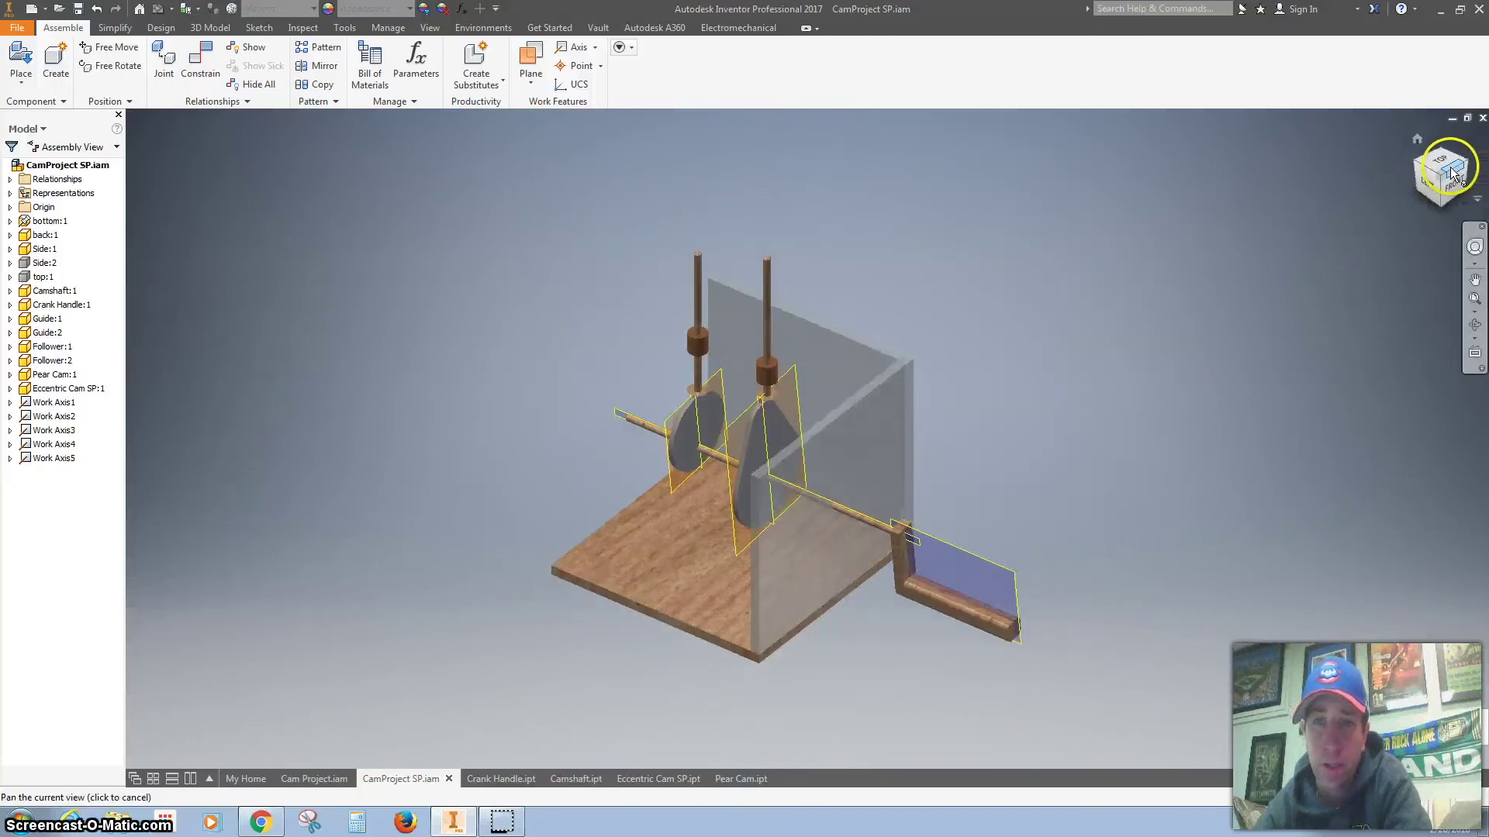
Step: Drag the crank handle to test how the cams and followers move
{"action": "mouse_move", "coordinate": [919, 612]}
{"action": "left_mouse_down"}
{"action": "mouse_move", "coordinate": [868, 548]}
{"action": "mouse_move", "coordinate": [920, 605]}
{"action": "mouse_move", "coordinate": [919, 628]}
{"action": "left_mouse_up"}
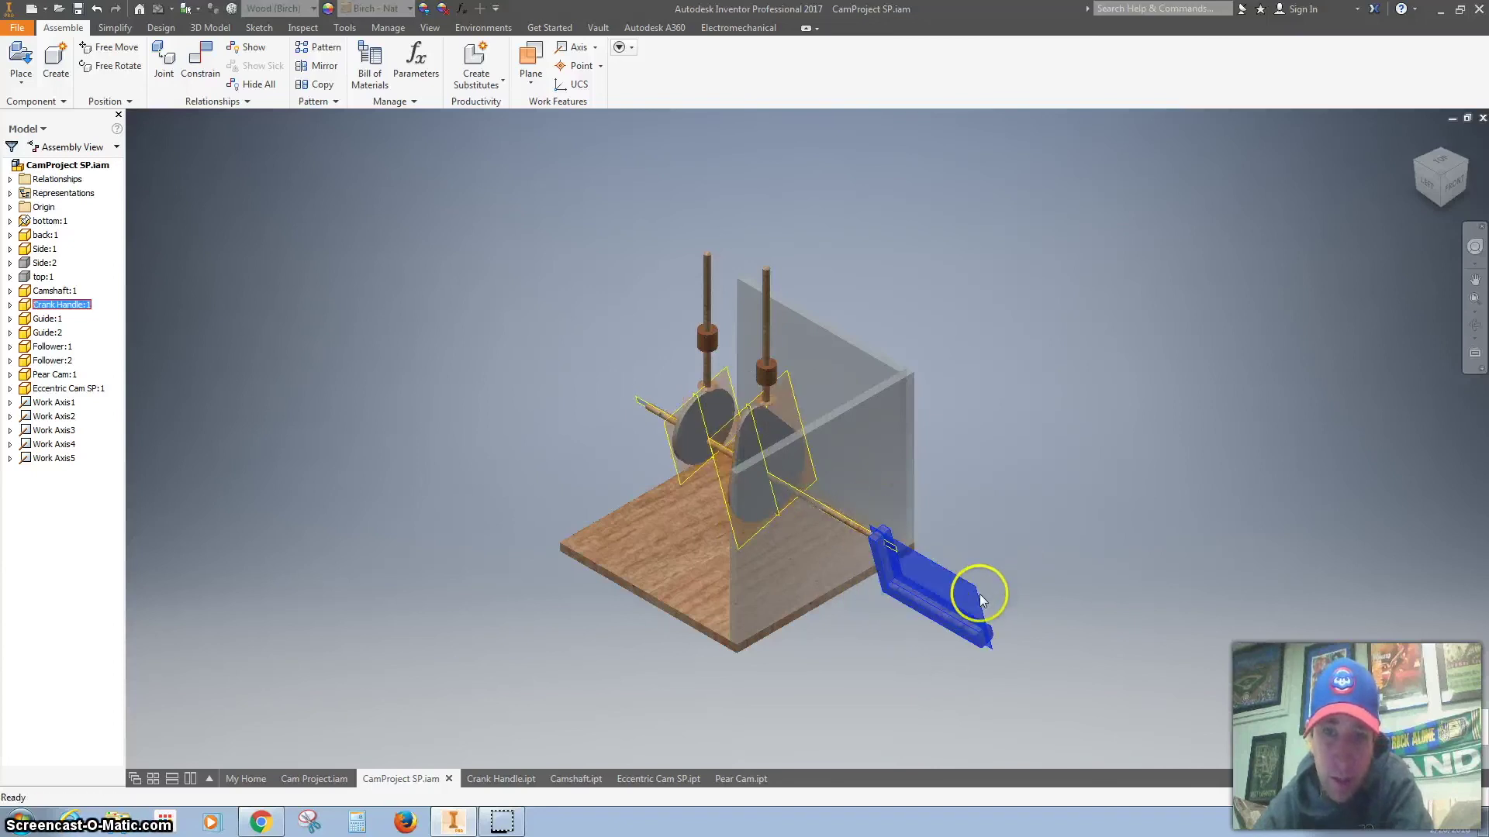
{"action": "left_click_drag", "start_coordinate": [931, 632], "coordinate": [888, 625]}
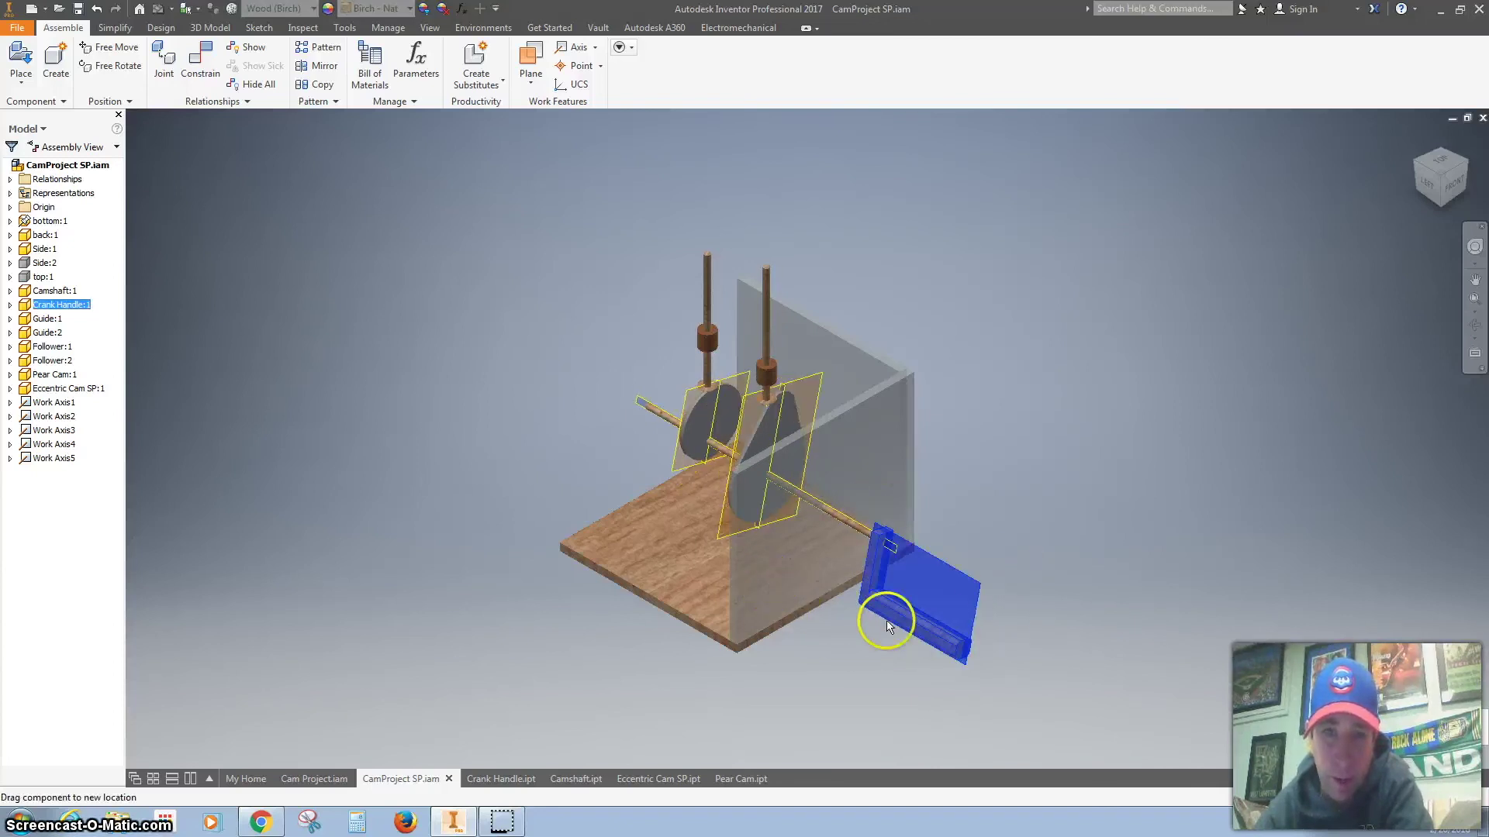
{"action": "left_click_drag", "start_coordinate": [1118, 525], "coordinate": [1007, 600]}
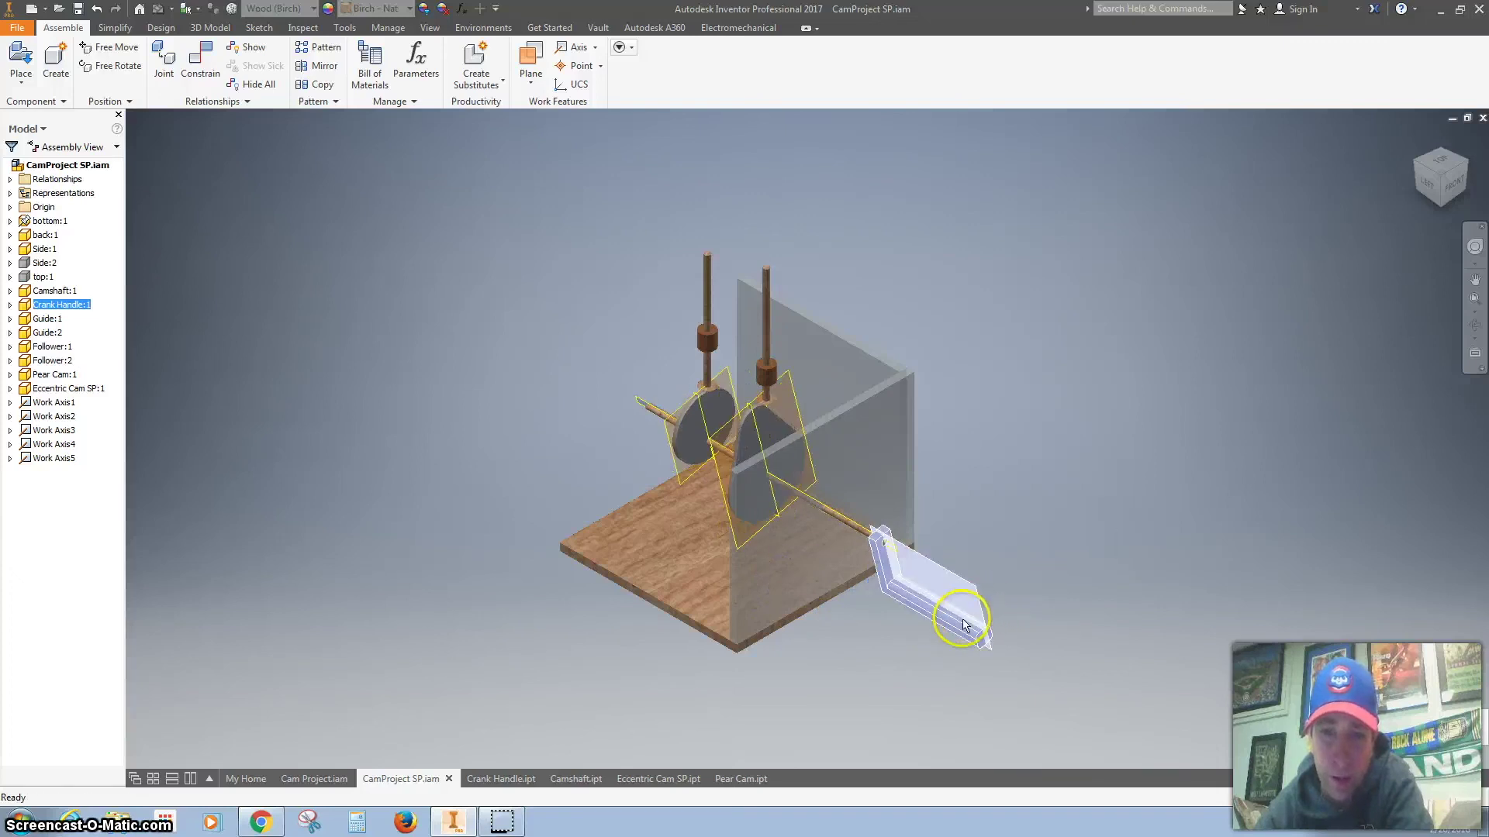
{"action": "left_click", "coordinate": [56, 305]}
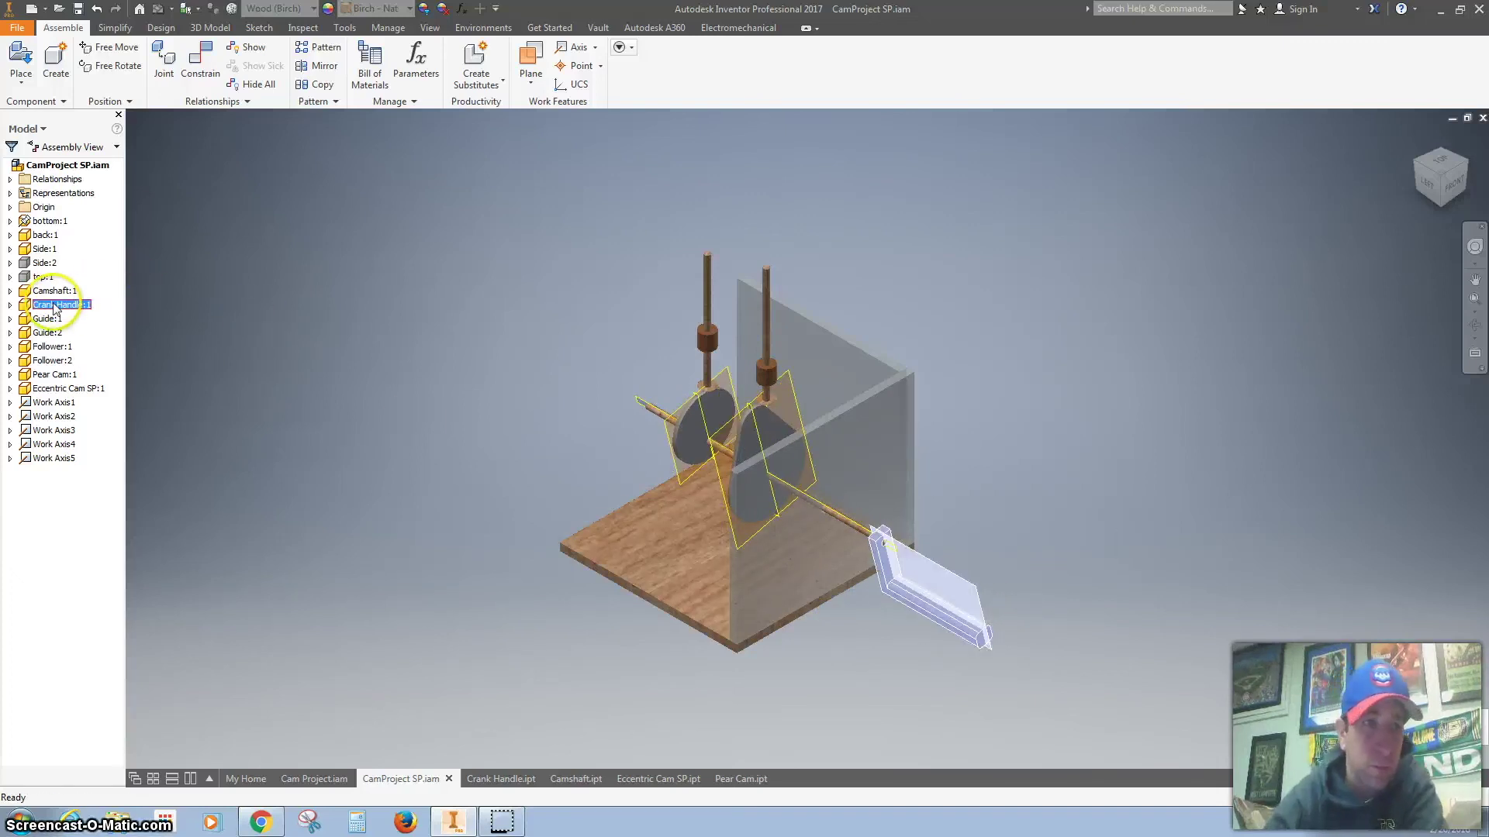
Step: Delete the Transitional:2 constraint, retest the crank, and start a new constraint
{"action": "left_click", "coordinate": [10, 179]}
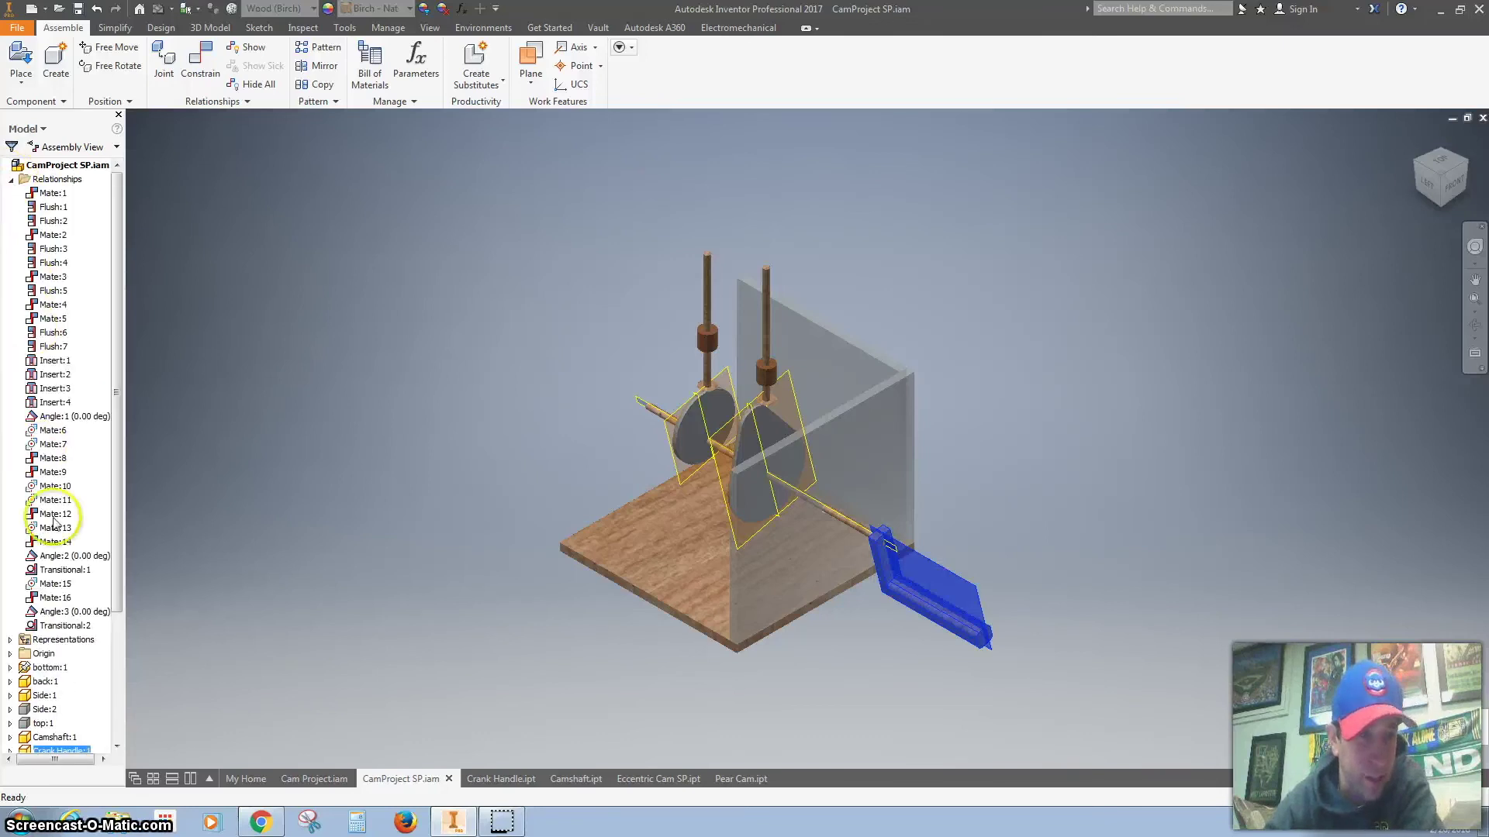
{"action": "right_click", "coordinate": [74, 626]}
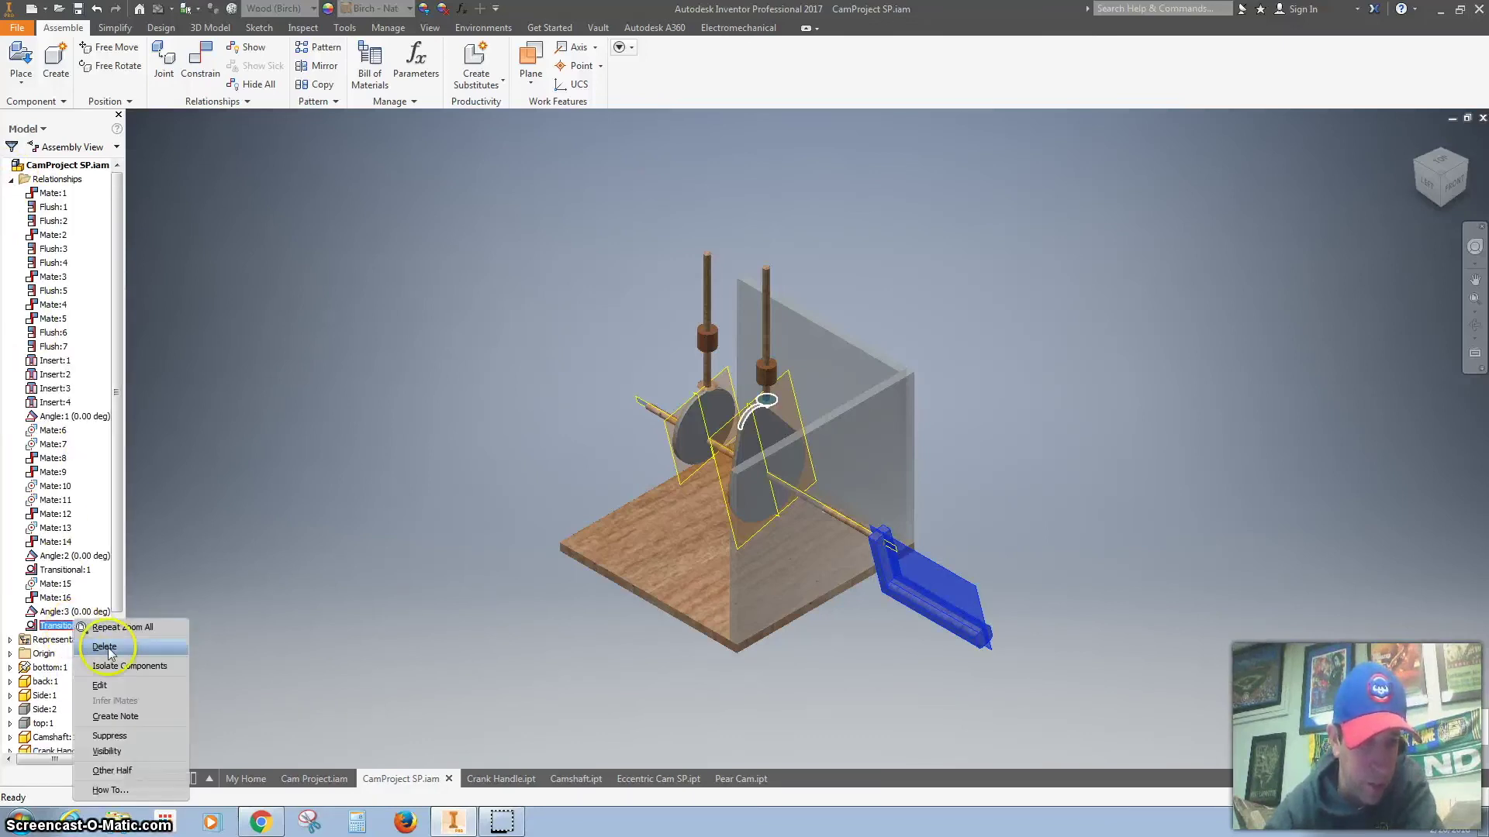
{"action": "left_click", "coordinate": [104, 646]}
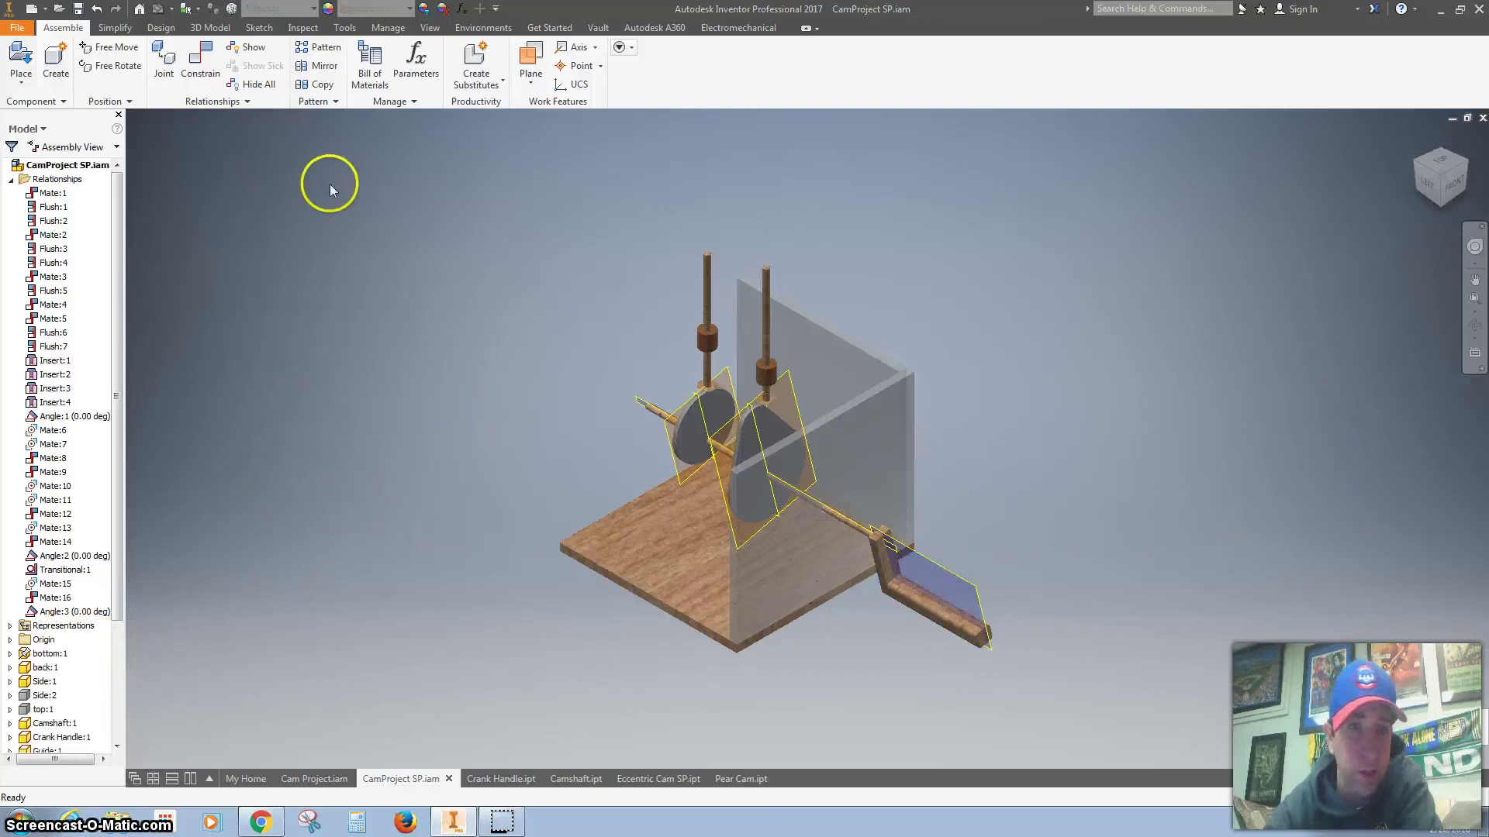
{"action": "left_click_drag", "start_coordinate": [963, 637], "coordinate": [934, 637]}
{"action": "left_click", "coordinate": [196, 66]}
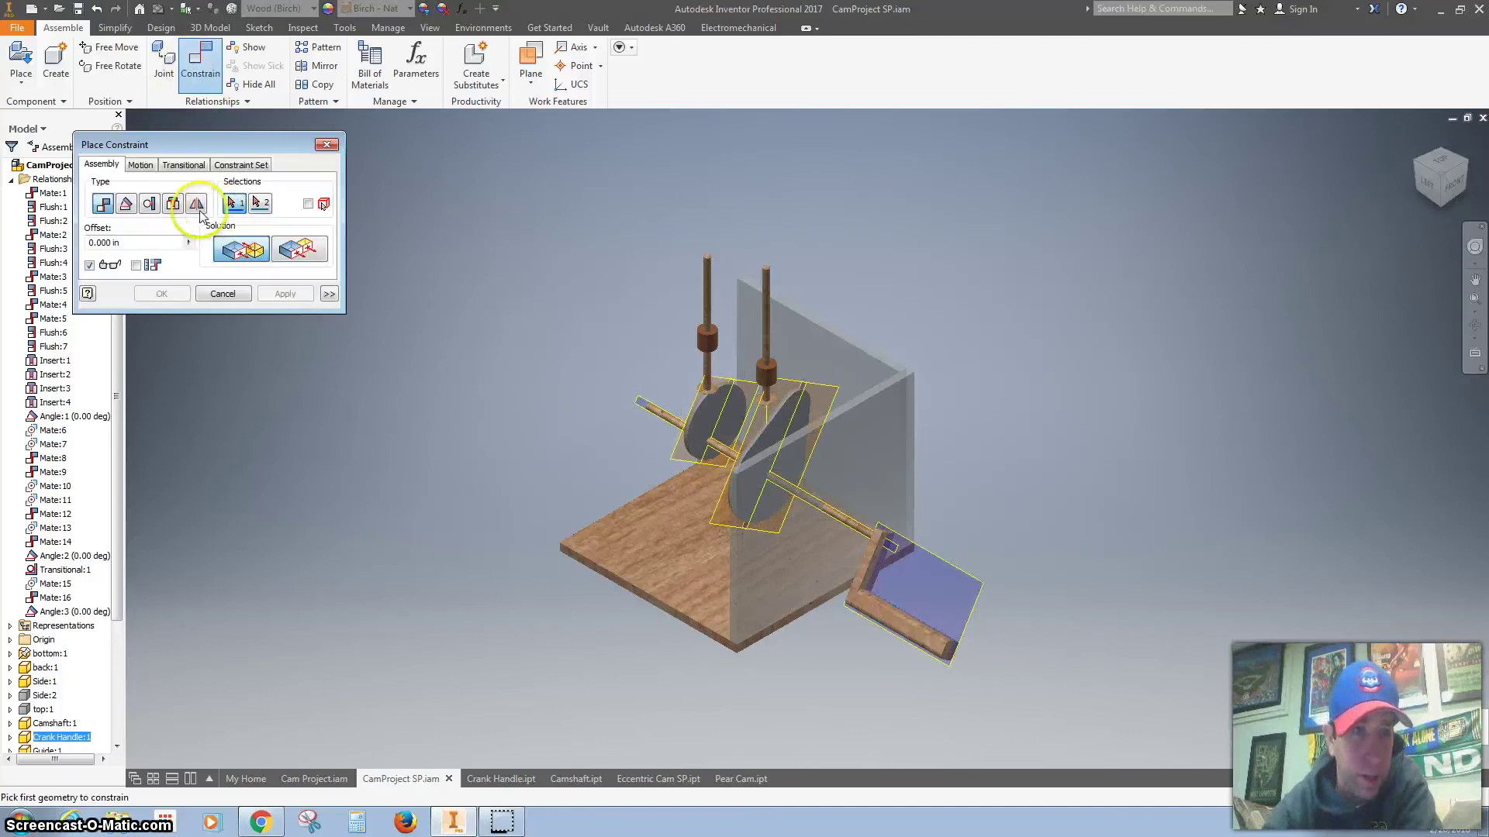
Step: Add a transitional constraint between the follower's bottom face and the cam edge, then turn the crank
{"action": "left_click", "coordinate": [183, 164]}
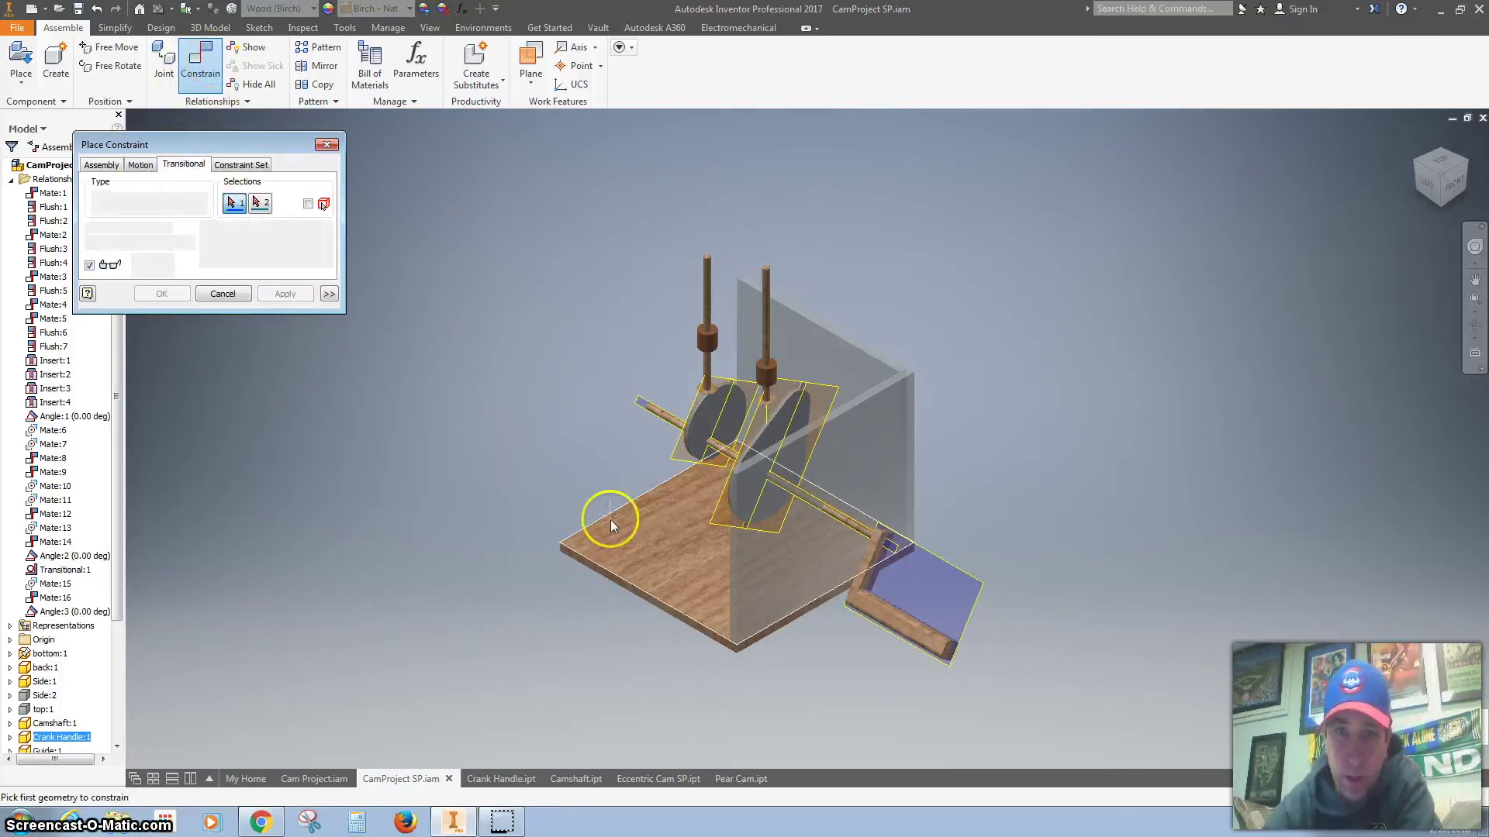
{"action": "scroll", "coordinate": [778, 415], "scroll_direction": "up", "scroll_amount": 5}
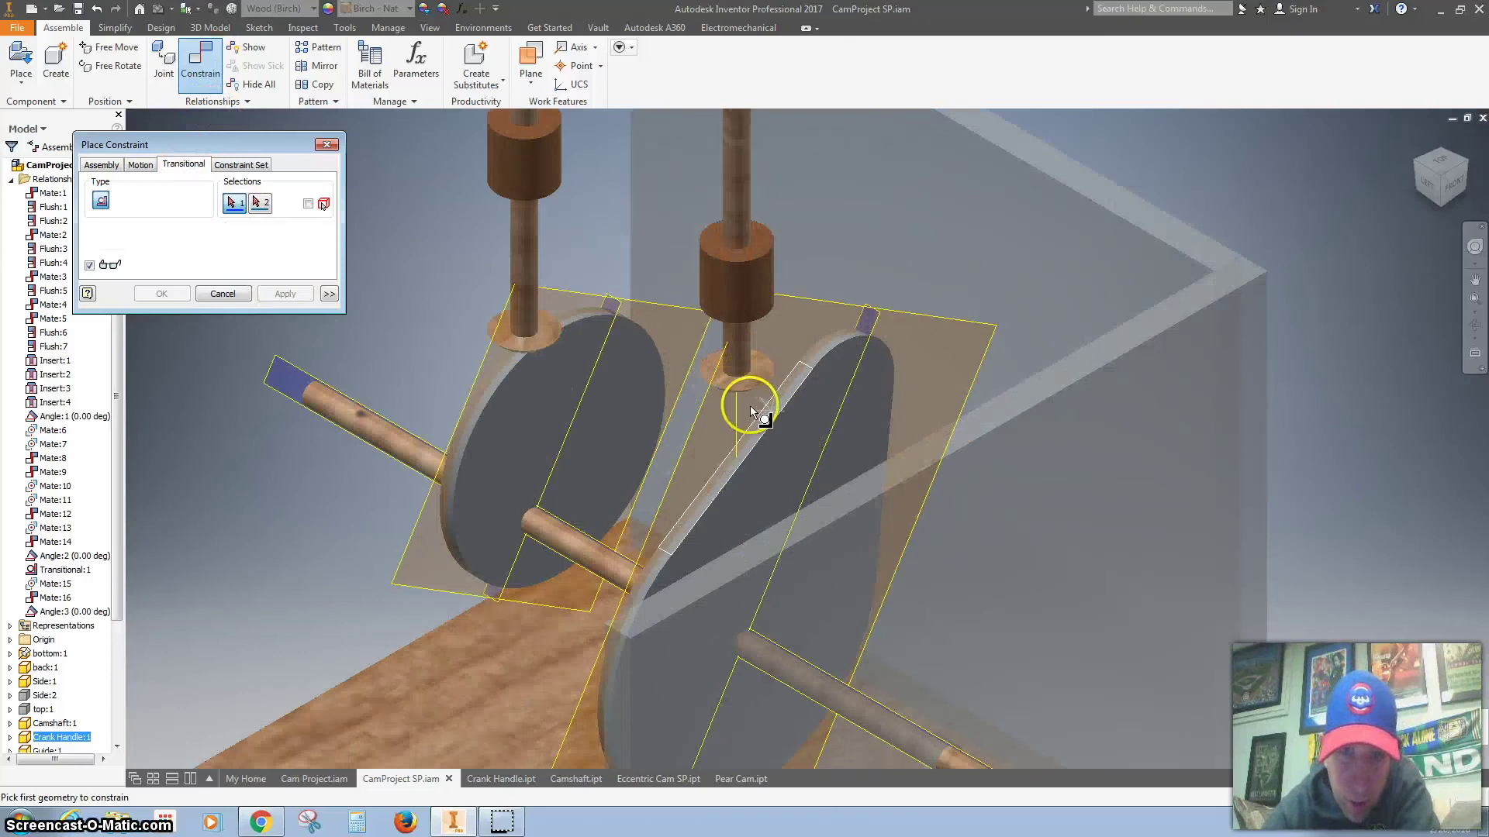
{"action": "left_click", "coordinate": [736, 398]}
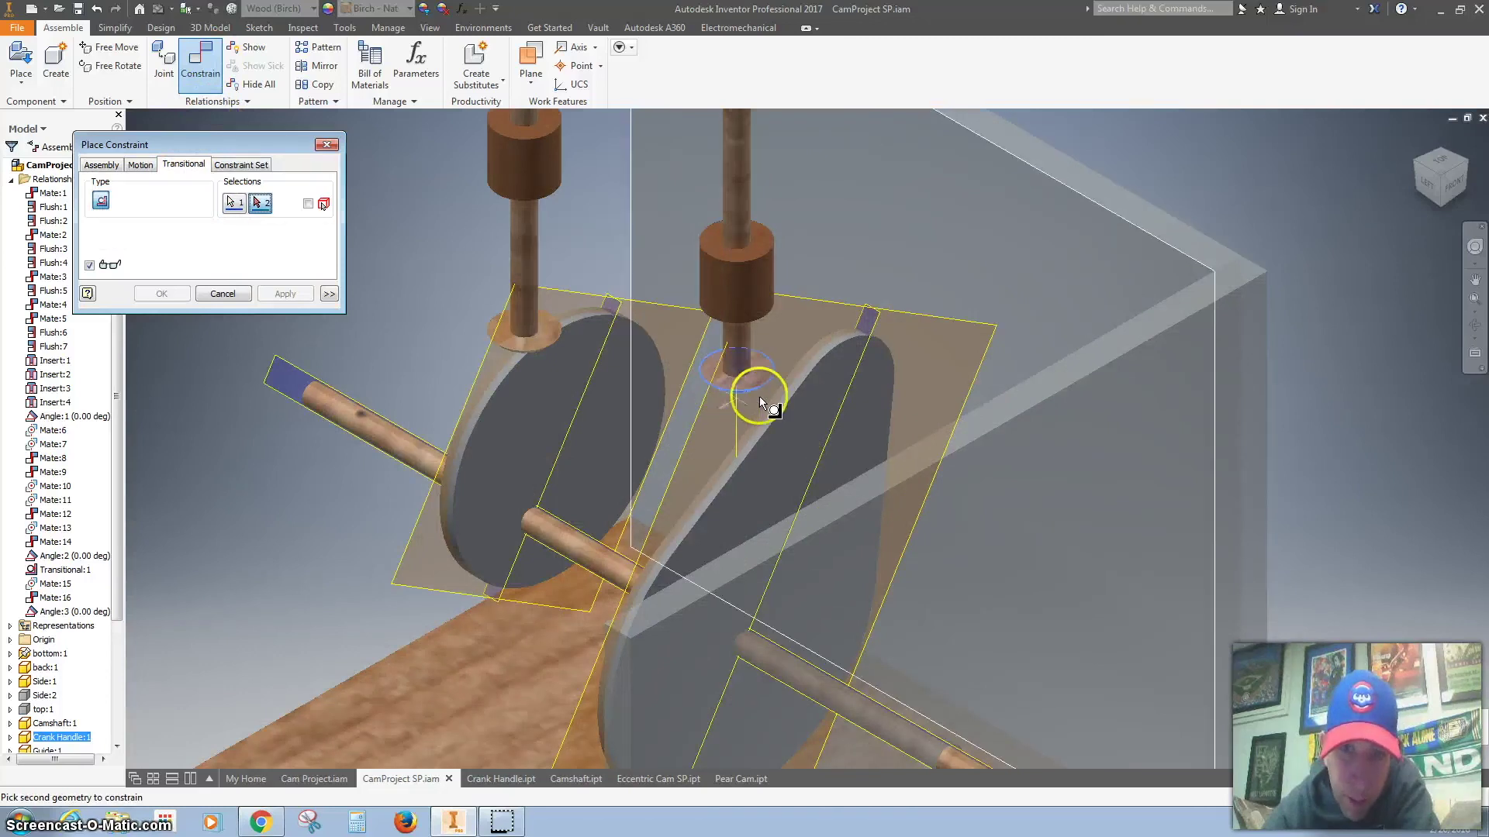
{"action": "left_click", "coordinate": [797, 374]}
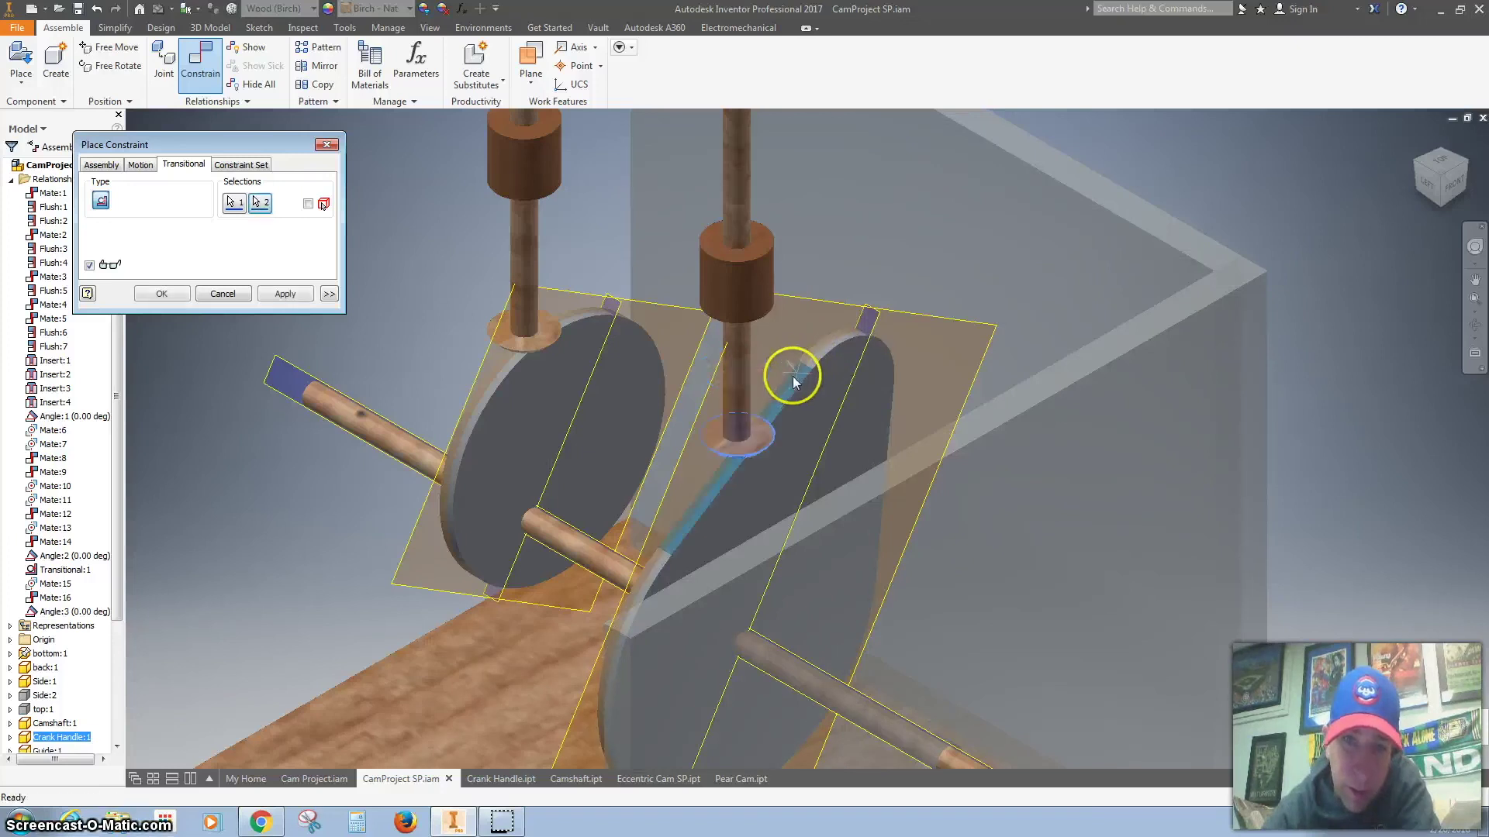
{"action": "left_click", "coordinate": [287, 294]}
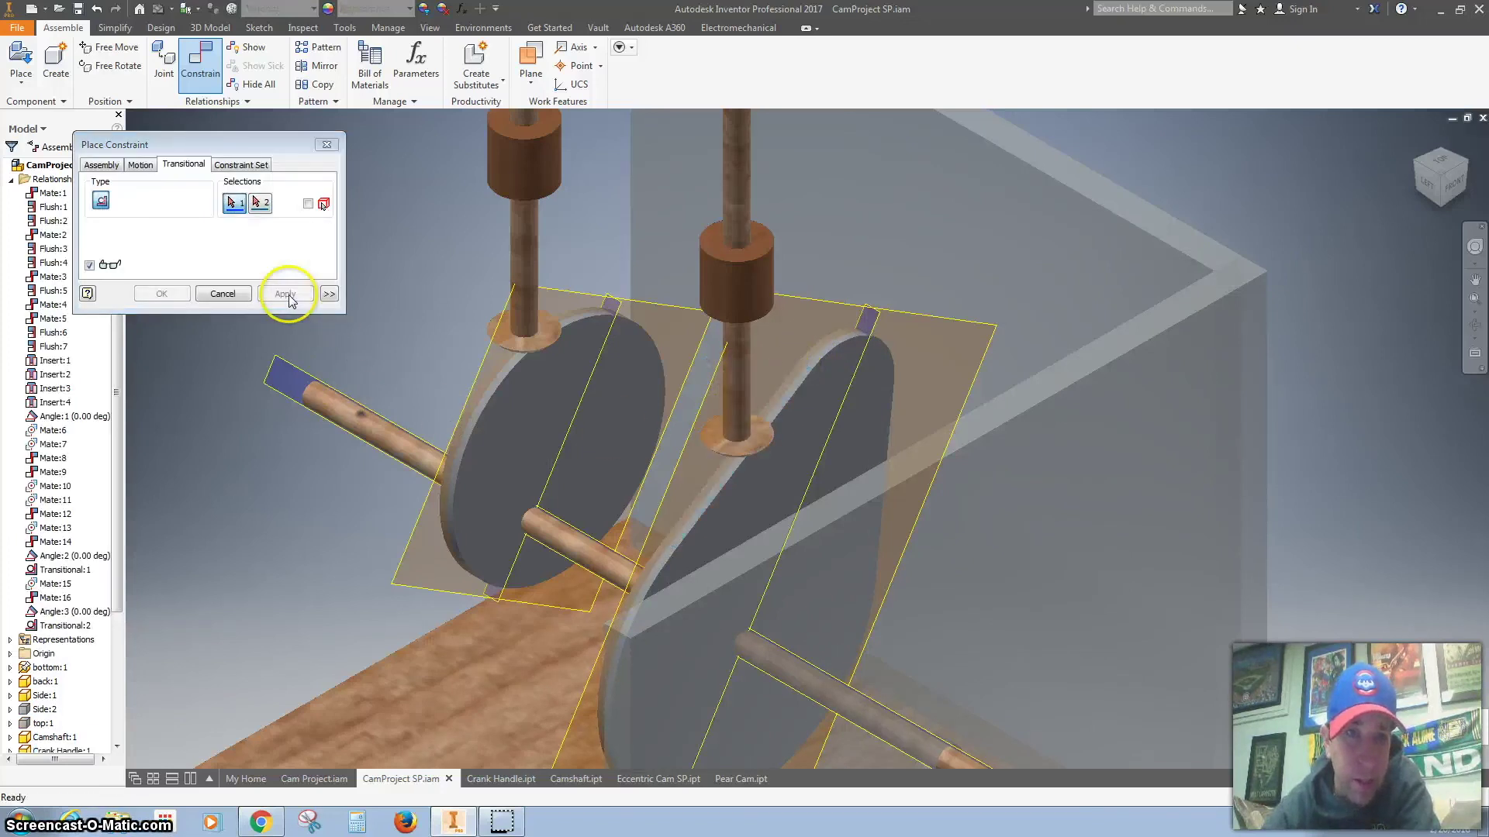
{"action": "left_click", "coordinate": [327, 144]}
{"action": "scroll", "coordinate": [1354, 417], "scroll_direction": "down", "scroll_amount": 5}
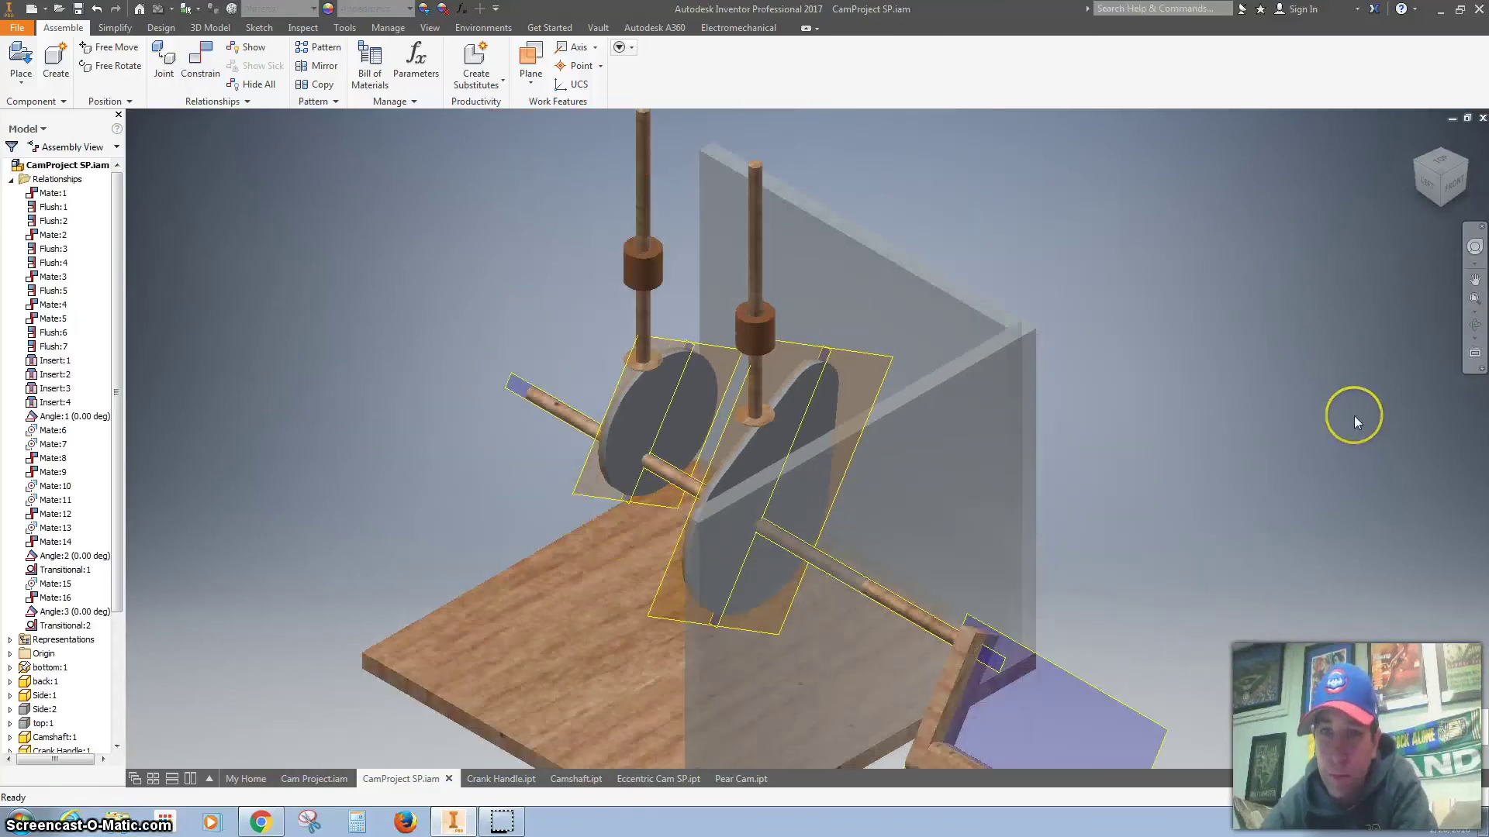
{"action": "left_click_drag", "start_coordinate": [937, 631], "coordinate": [388, 349]}
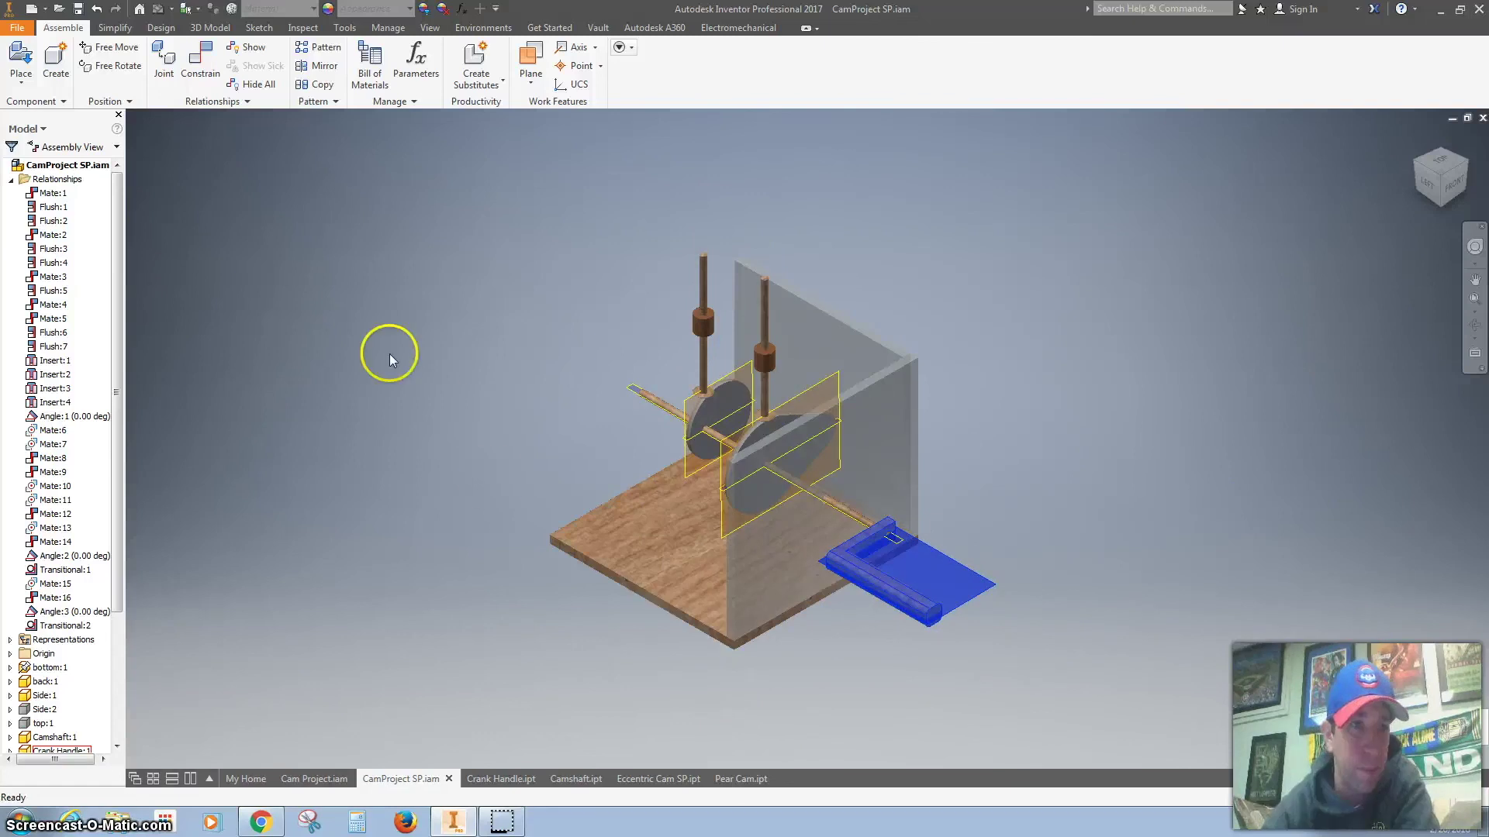
Step: Show the Side:2 and top:1 panels and save CamProject SP.iam with its changed parts
{"action": "left_click", "coordinate": [11, 182]}
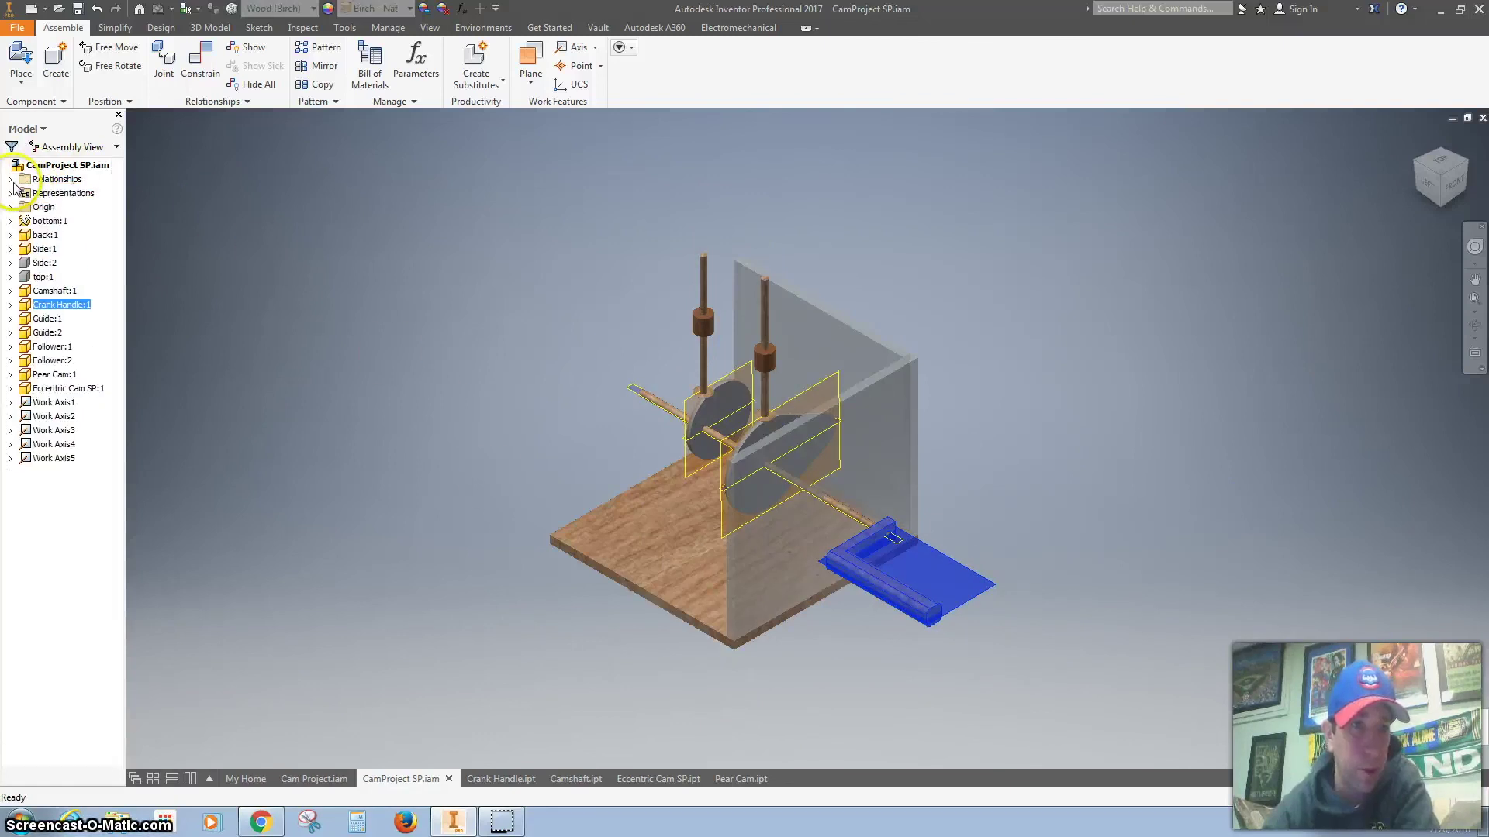
{"action": "right_click", "coordinate": [39, 266]}
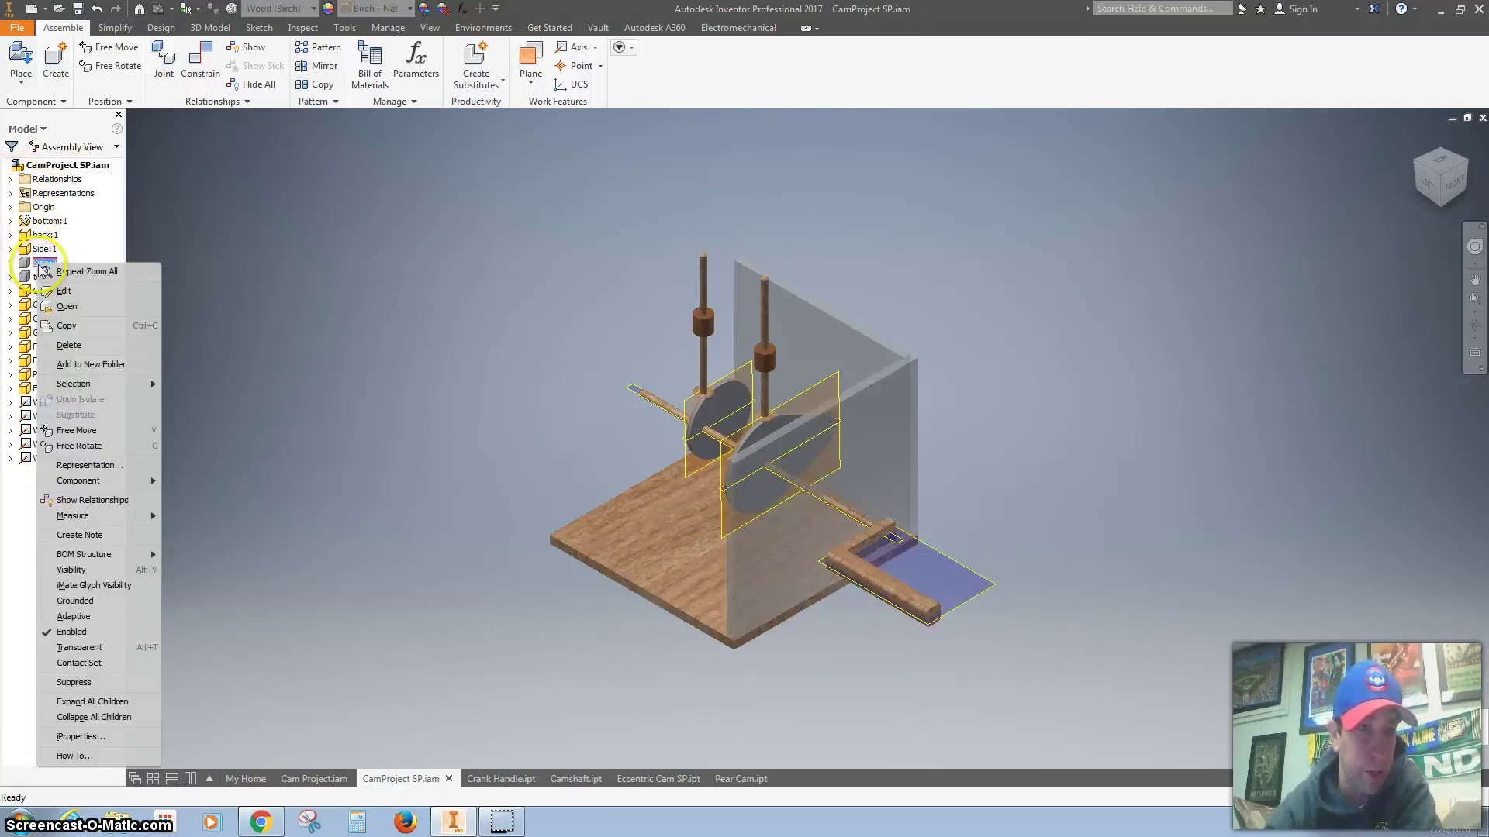
{"action": "left_click", "coordinate": [71, 570]}
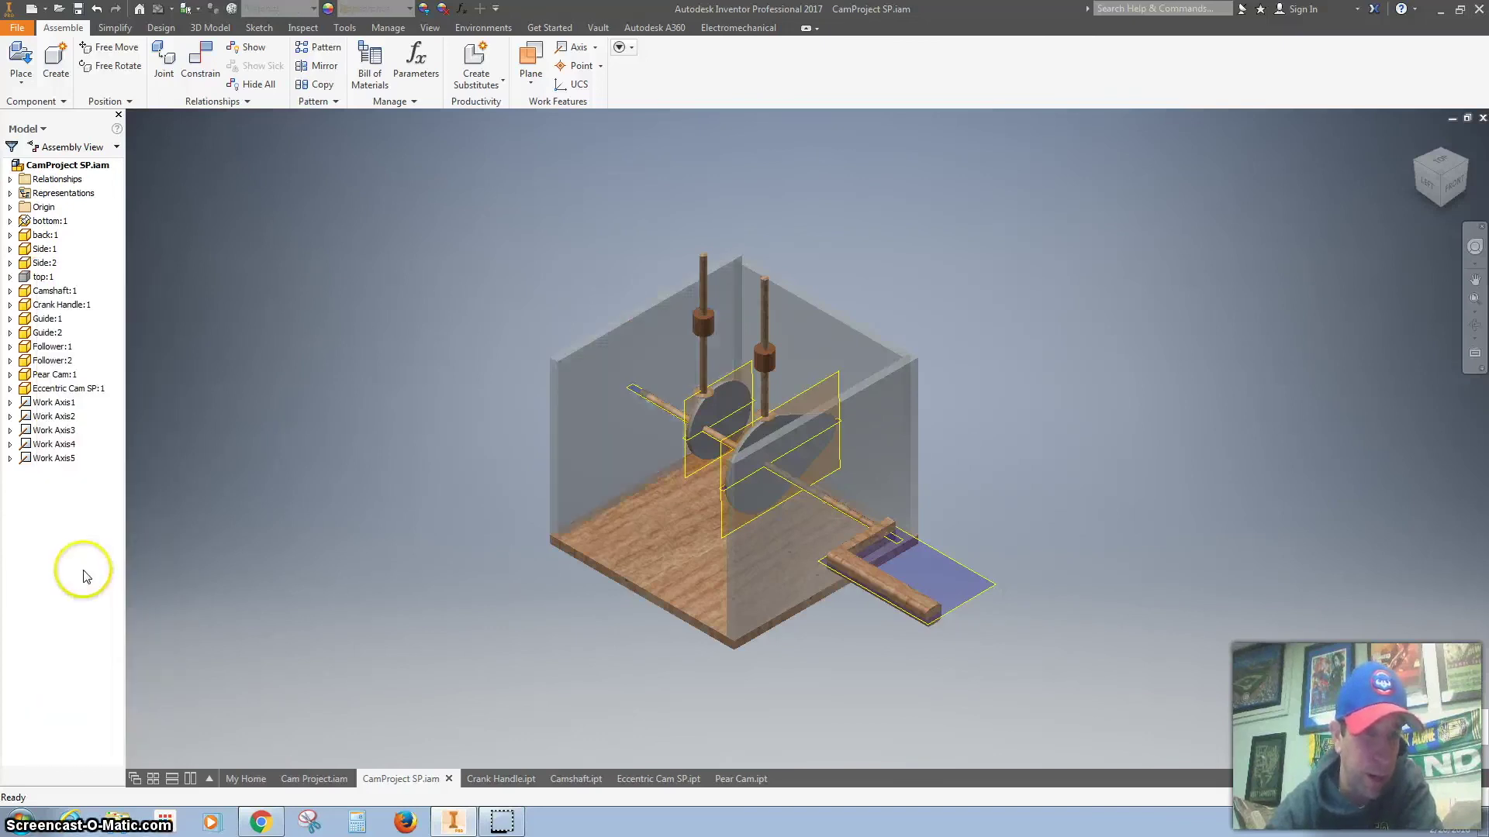
{"action": "right_click", "coordinate": [43, 278]}
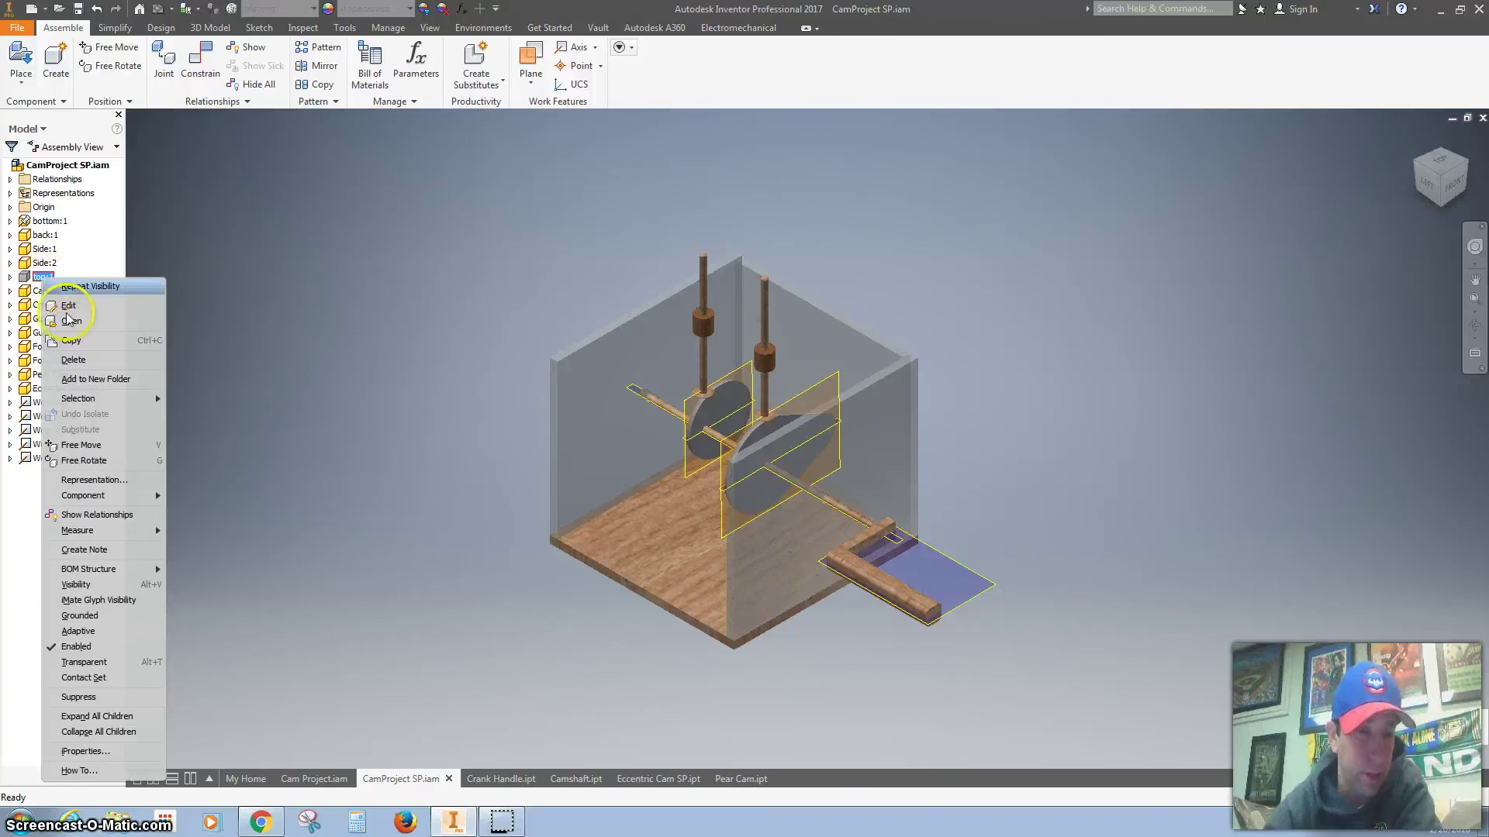
{"action": "left_click", "coordinate": [76, 585]}
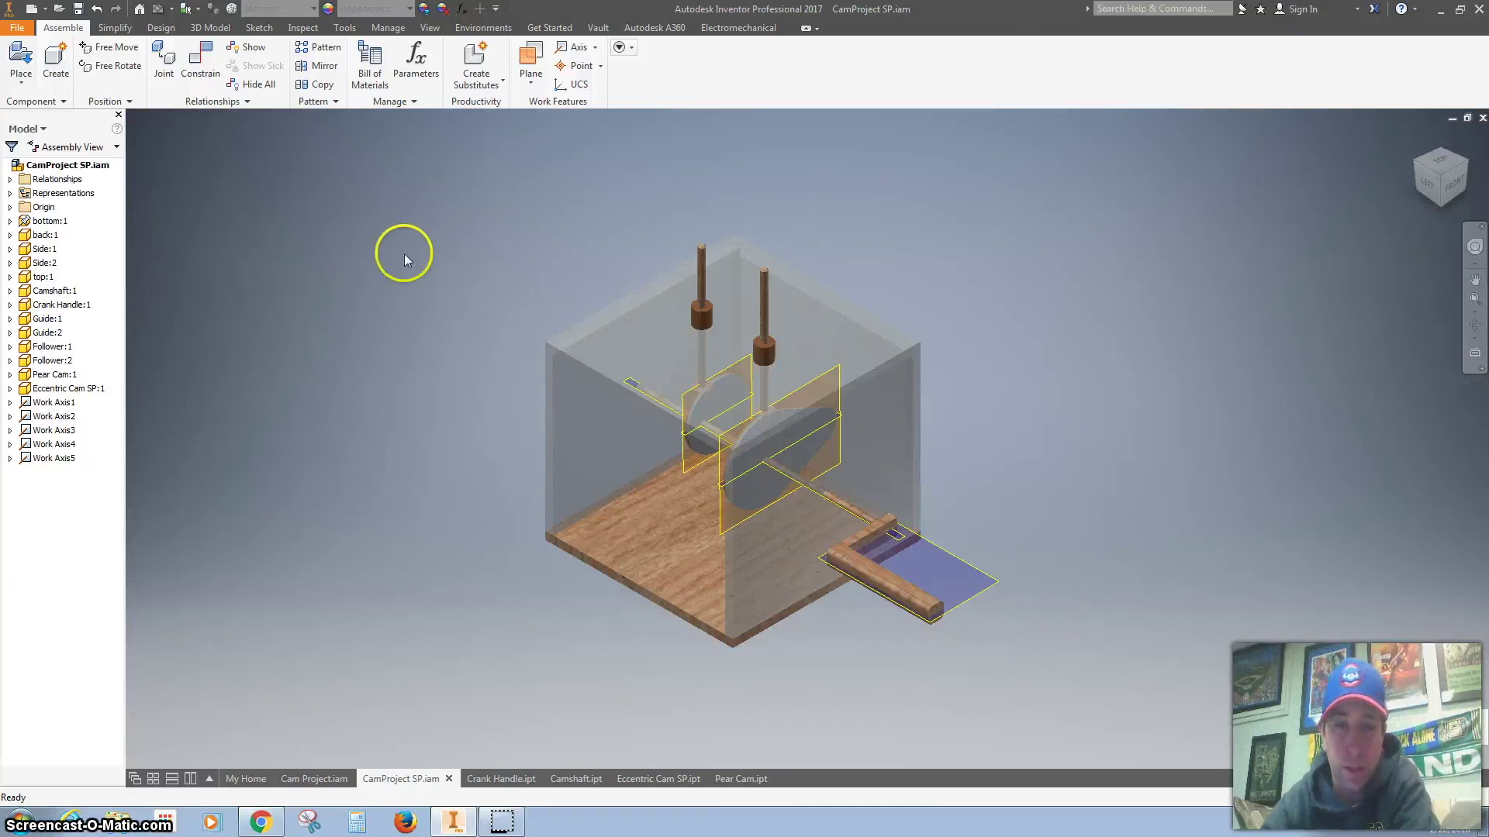
{"action": "left_click", "coordinate": [79, 9]}
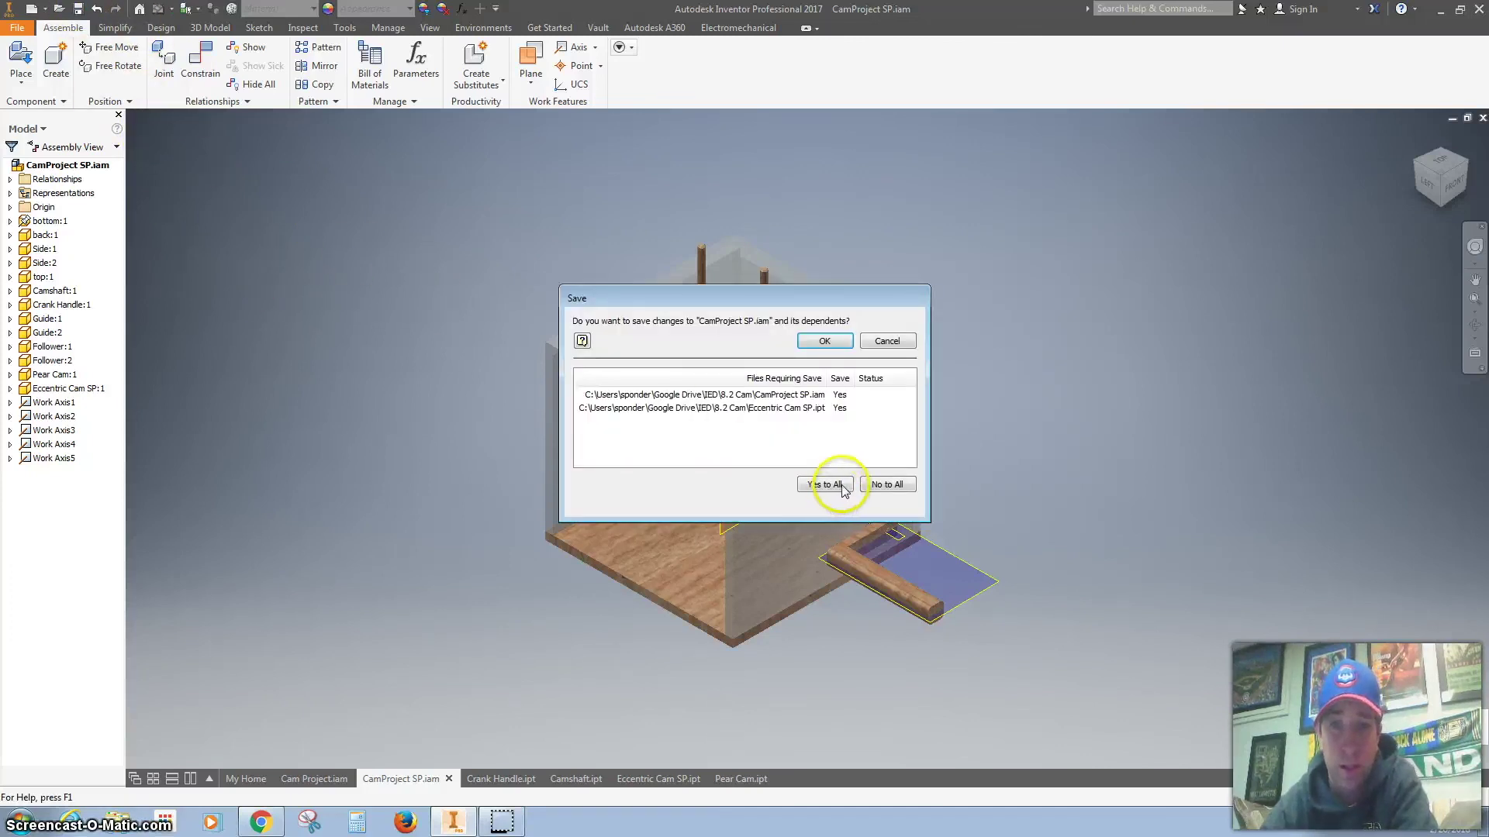
{"action": "left_click", "coordinate": [824, 342]}
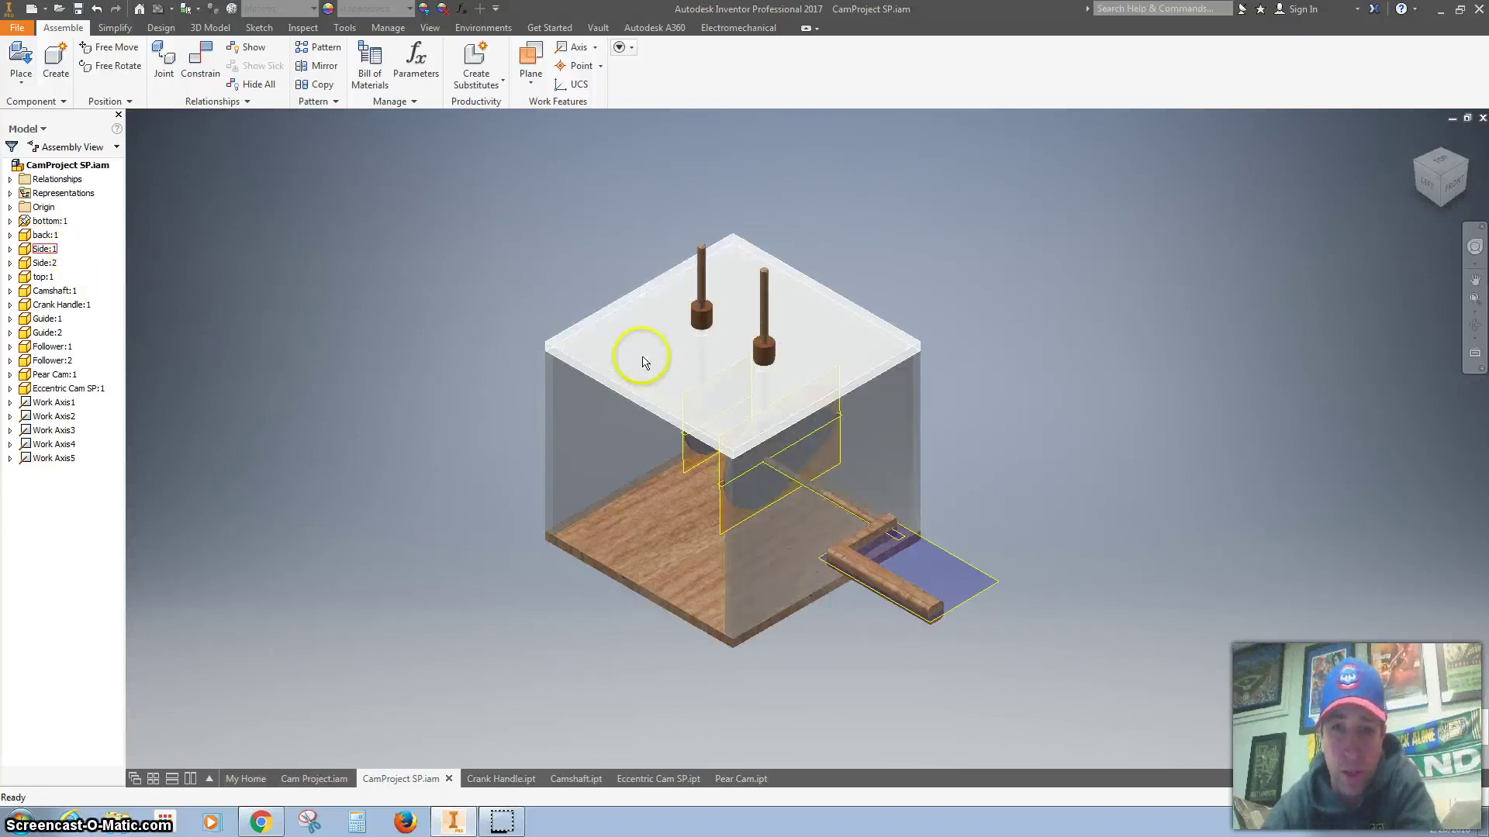
Step: Hide the work planes in the Pear Cam and the other open cam part files
{"action": "left_click", "coordinate": [738, 778]}
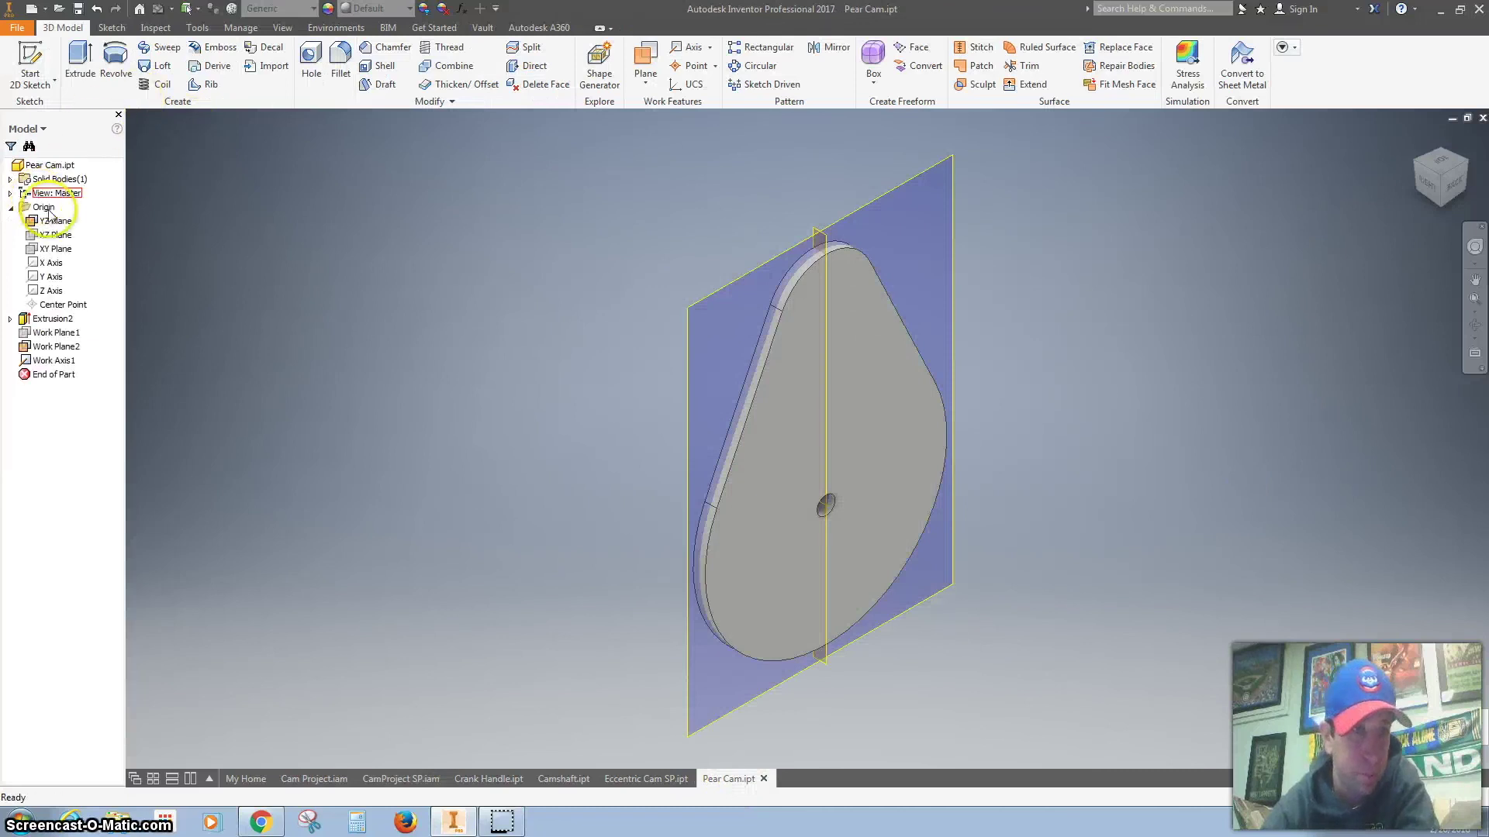
{"action": "key", "text": "alt+]"}
{"action": "key", "text": "ctrl+Tab"}
{"action": "key", "text": "ctrl+Tab"}
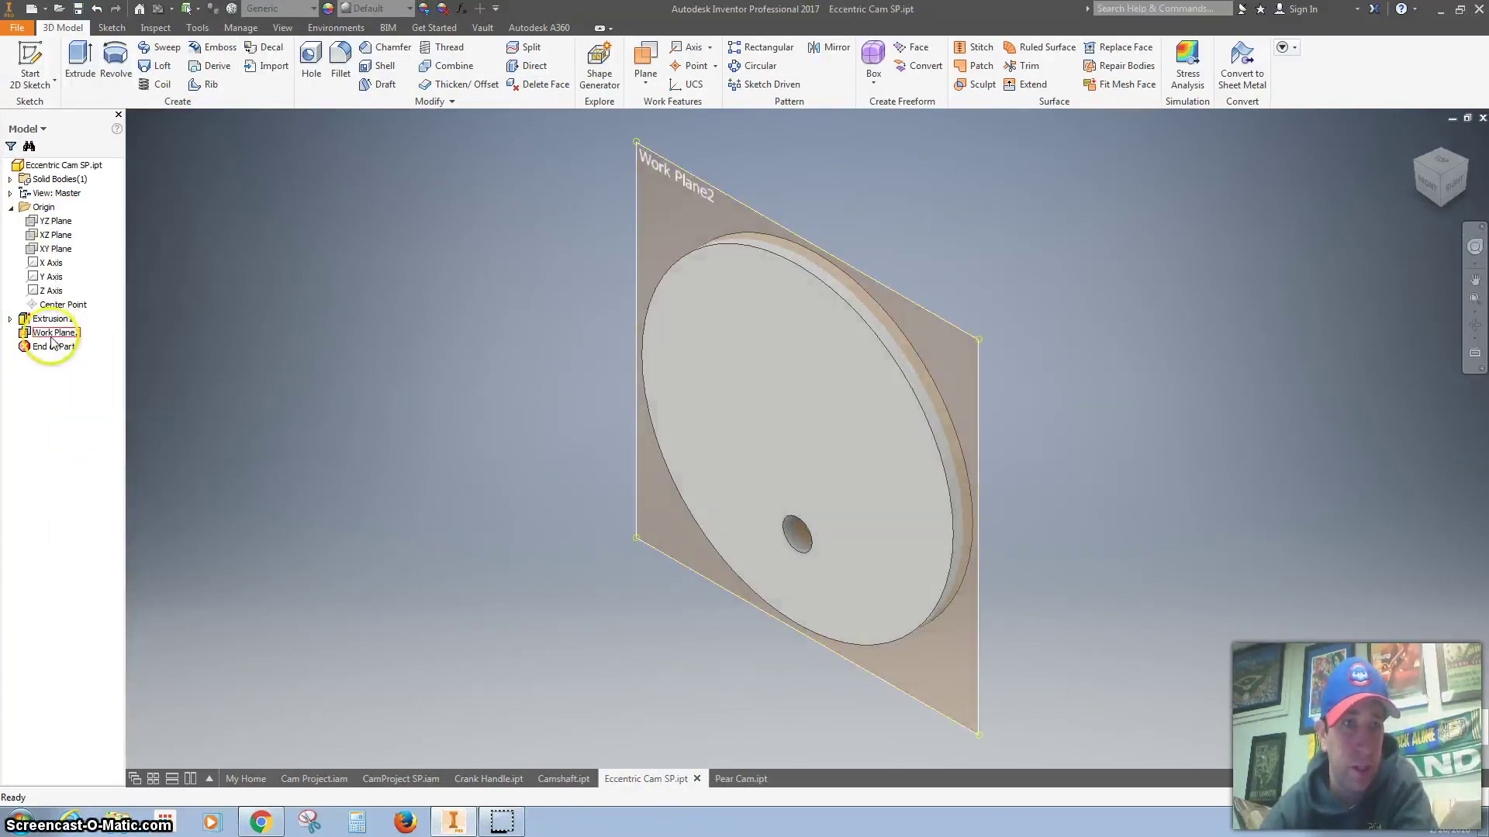
{"action": "right_click", "coordinate": [58, 248]}
{"action": "left_click", "coordinate": [99, 347]}
{"action": "key", "text": "ctrl+Tab"}
{"action": "right_click", "coordinate": [48, 358]}
{"action": "left_click", "coordinate": [84, 482]}
{"action": "key", "text": "ctrl+Tab"}
Step: Turn the crank handle to check the motion and save the assembly
{"action": "left_click_drag", "start_coordinate": [900, 581], "coordinate": [683, 590]}
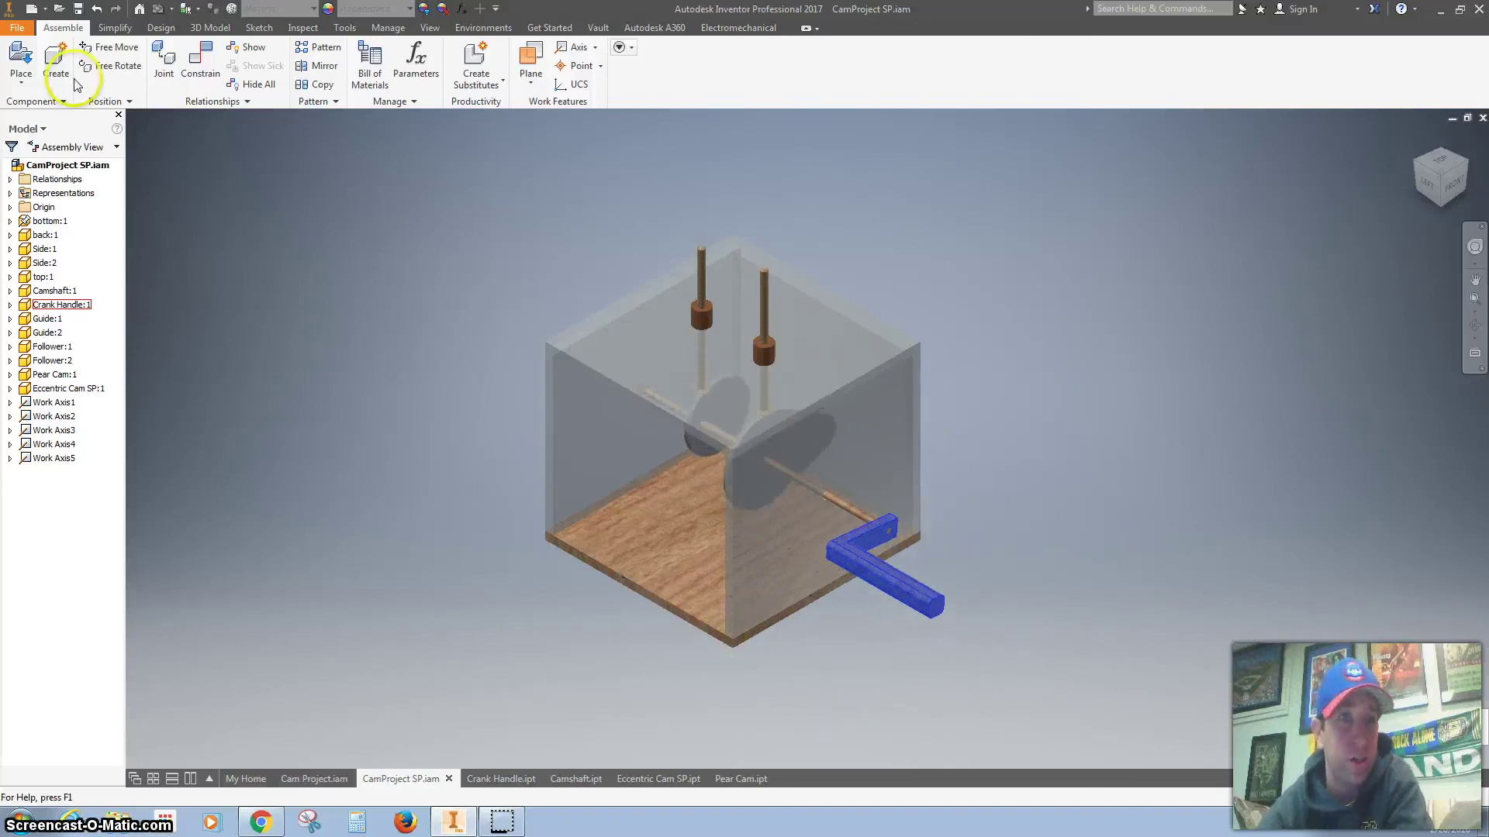
{"action": "left_click", "coordinate": [78, 9]}
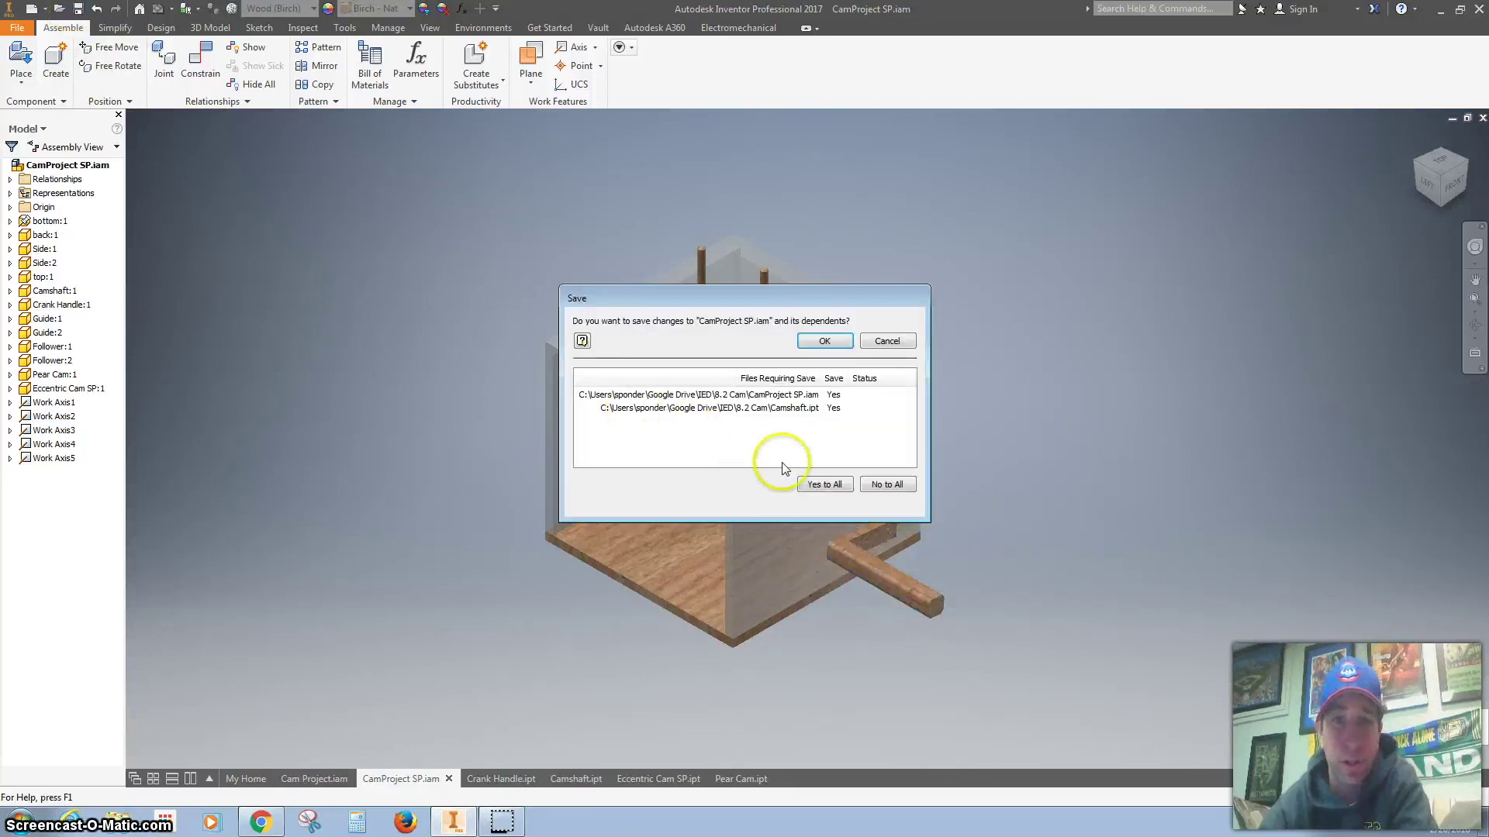
{"action": "left_click", "coordinate": [815, 344]}
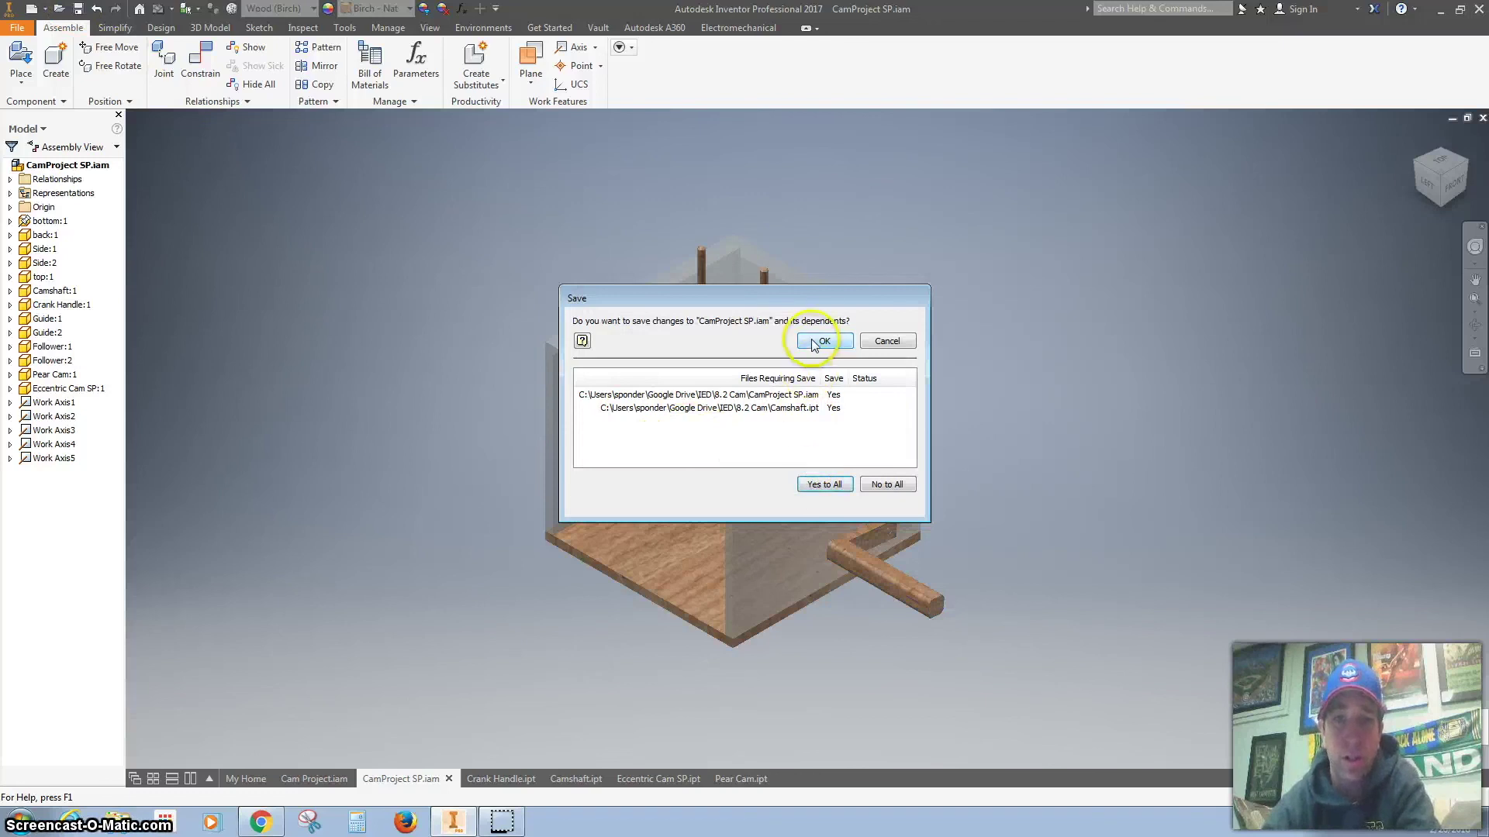